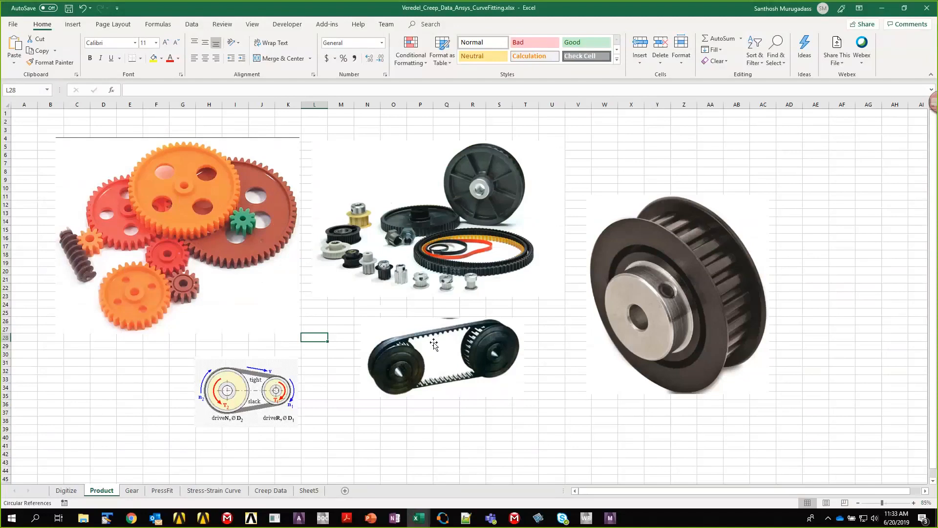
Enlarge the toothed belt-drive picture on the Product sheet
{"action": "left_click", "coordinate": [403, 382]}
{"action": "left_click_drag", "start_coordinate": [524, 395], "coordinate": [554, 411]}
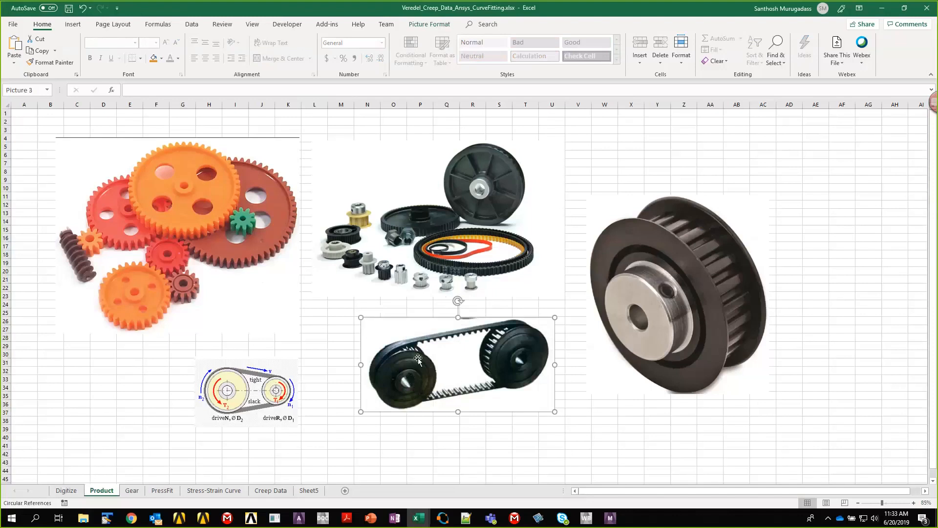
Open the Gear sheet, move the pulley picture up beside the material data and enlarge it
{"action": "left_click", "coordinate": [231, 490]}
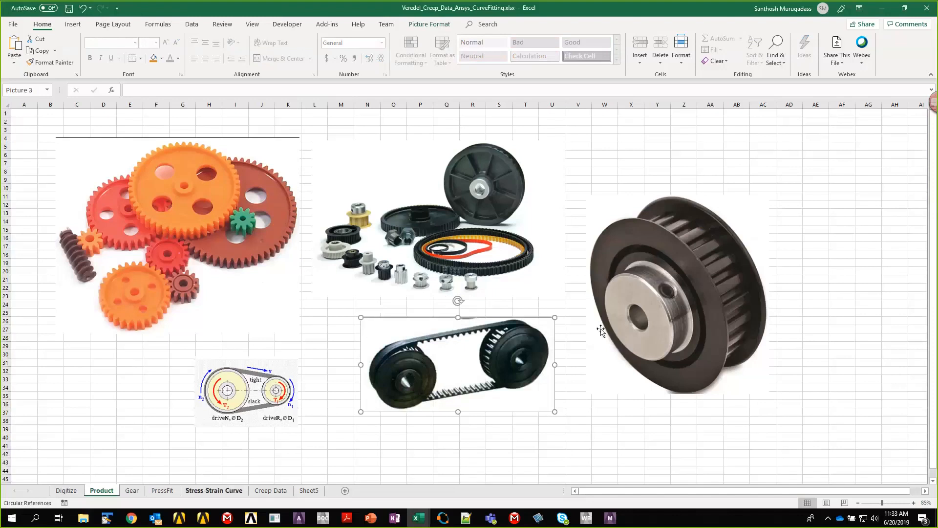
{"action": "left_click", "coordinate": [137, 492]}
{"action": "left_click_drag", "start_coordinate": [376, 262], "coordinate": [334, 212]}
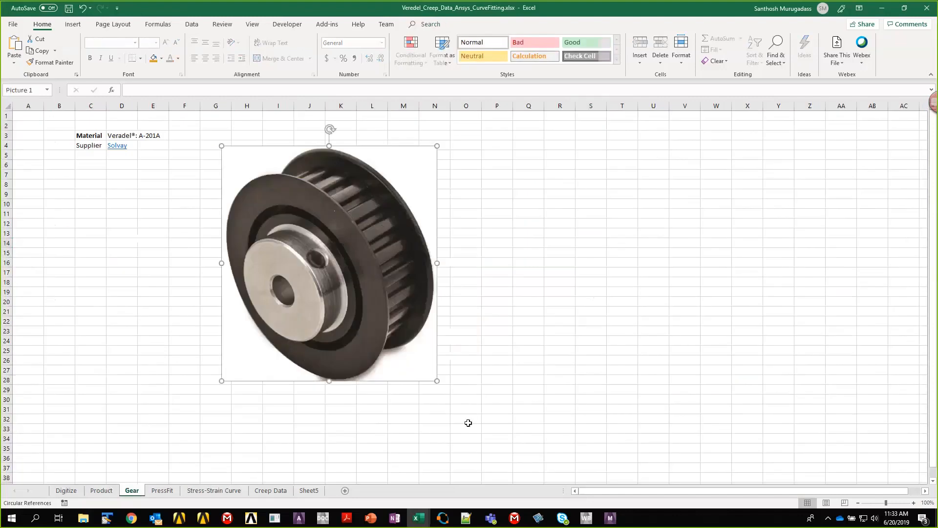
{"action": "left_click_drag", "start_coordinate": [437, 379], "coordinate": [484, 400]}
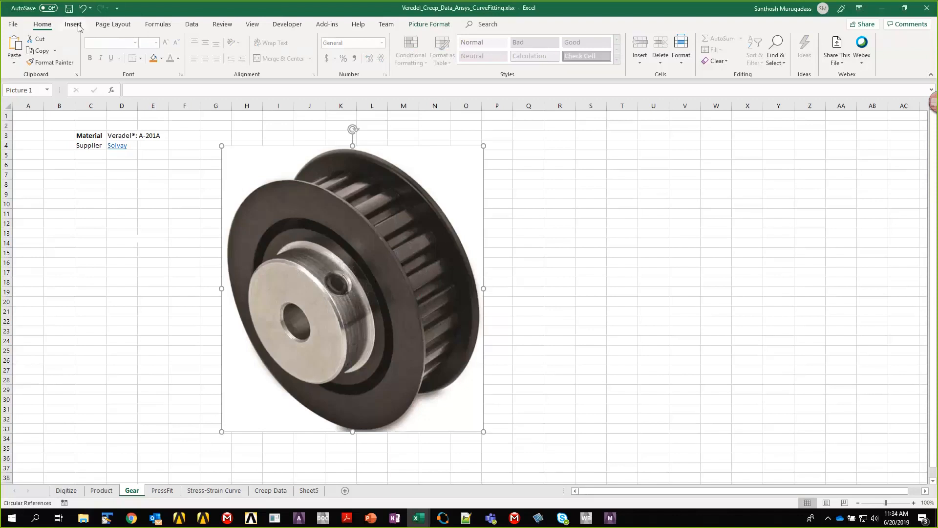
Search Windows for mspaint and launch Paint with a blank canvas
{"action": "left_click", "coordinate": [37, 520]}
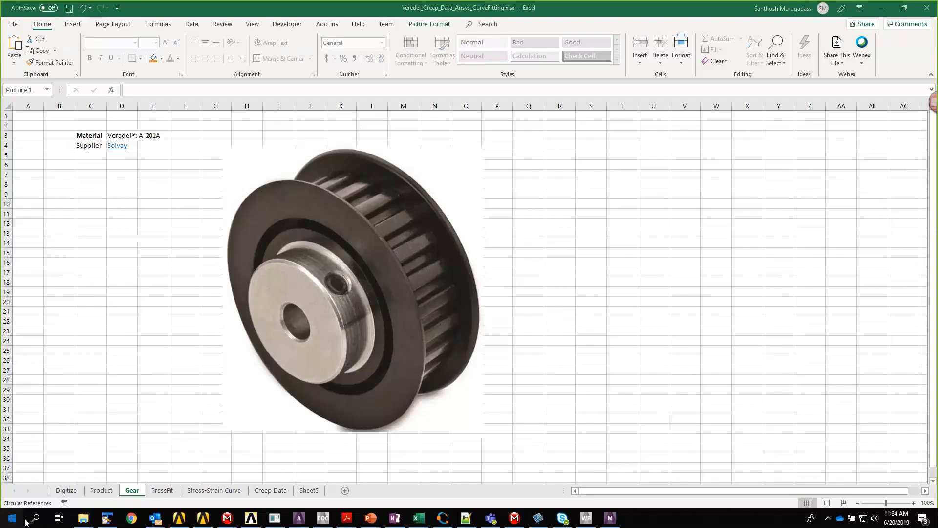
{"action": "type", "text": "mspa"}
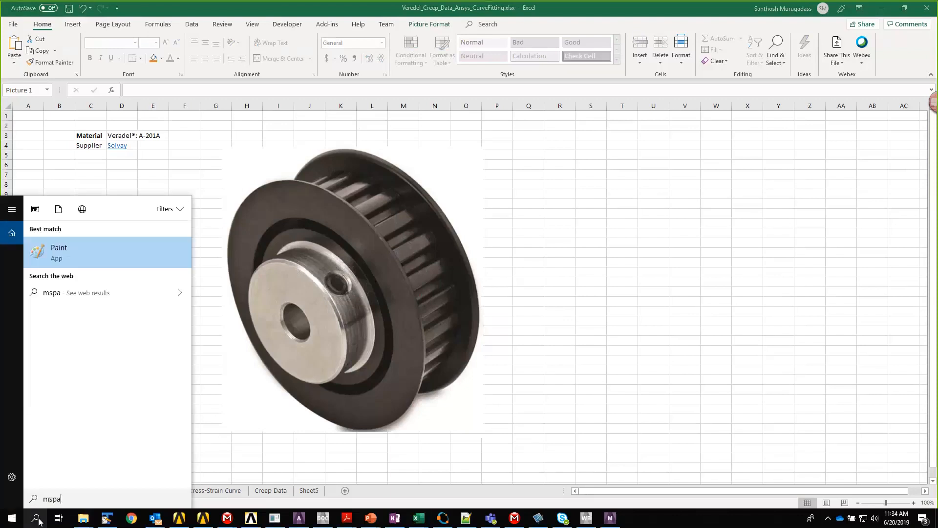
{"action": "type", "text": "int"}
{"action": "key", "text": "Return"}
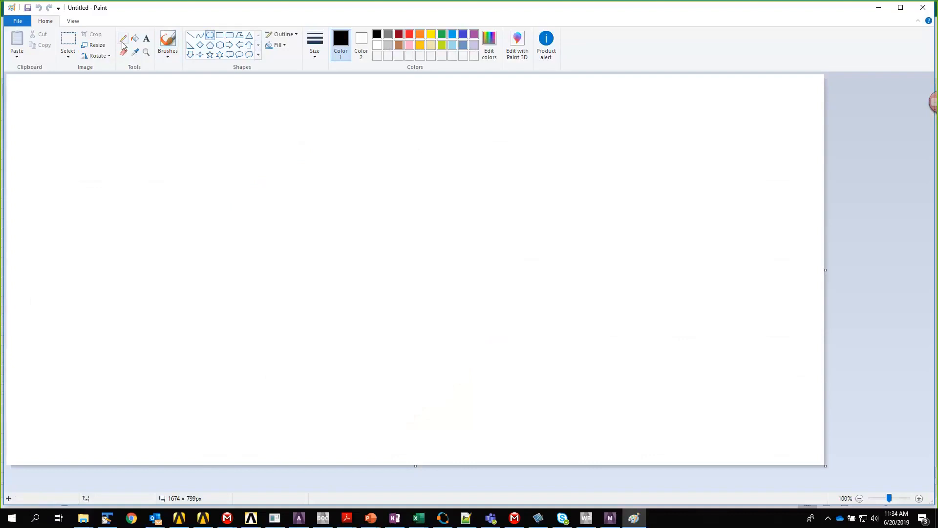
Sketch the pulley's front face with the Pencil tool as a large outer circle and a smaller inner bore circle in black
{"action": "left_click", "coordinate": [122, 43]}
{"action": "mouse_move", "coordinate": [284, 187]}
{"action": "left_mouse_down"}
{"action": "mouse_move", "coordinate": [301, 341]}
{"action": "mouse_move", "coordinate": [351, 204]}
{"action": "mouse_move", "coordinate": [290, 186]}
{"action": "left_mouse_up"}
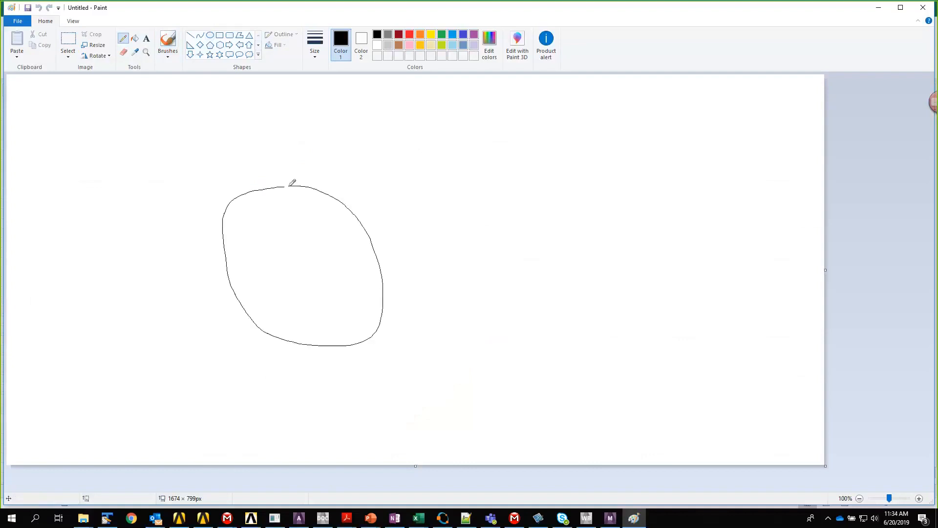
{"action": "left_click_drag", "start_coordinate": [280, 234], "coordinate": [330, 304]}
{"action": "mouse_move", "coordinate": [285, 227]}
{"action": "left_mouse_down"}
{"action": "mouse_move", "coordinate": [338, 306]}
{"action": "mouse_move", "coordinate": [286, 228]}
{"action": "mouse_move", "coordinate": [345, 258]}
{"action": "mouse_move", "coordinate": [347, 291]}
{"action": "left_mouse_up"}
Add short arrows pointing radially outward around the bore circle
{"action": "left_click", "coordinate": [336, 258]}
{"action": "left_click_drag", "start_coordinate": [300, 286], "coordinate": [299, 294]}
{"action": "left_click_drag", "start_coordinate": [286, 265], "coordinate": [269, 262]}
{"action": "mouse_move", "coordinate": [274, 257]}
{"action": "left_mouse_down"}
{"action": "mouse_move", "coordinate": [273, 268]}
{"action": "mouse_move", "coordinate": [285, 234]}
{"action": "left_mouse_up"}
{"action": "left_click_drag", "start_coordinate": [299, 242], "coordinate": [308, 235]}
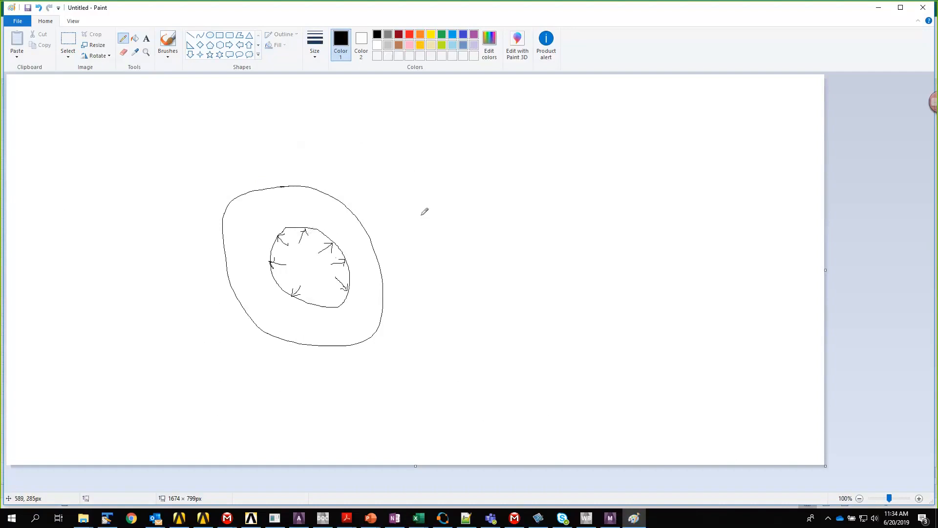
Give the ring depth by drawing two slanted side edges and the rear outline
{"action": "left_click_drag", "start_coordinate": [230, 199], "coordinate": [238, 195]}
{"action": "left_click_drag", "start_coordinate": [335, 136], "coordinate": [230, 199]}
{"action": "left_click_drag", "start_coordinate": [451, 269], "coordinate": [379, 332]}
{"action": "mouse_move", "coordinate": [340, 133]}
{"action": "left_mouse_down"}
{"action": "mouse_move", "coordinate": [428, 199]}
{"action": "mouse_move", "coordinate": [433, 267]}
{"action": "left_mouse_up"}
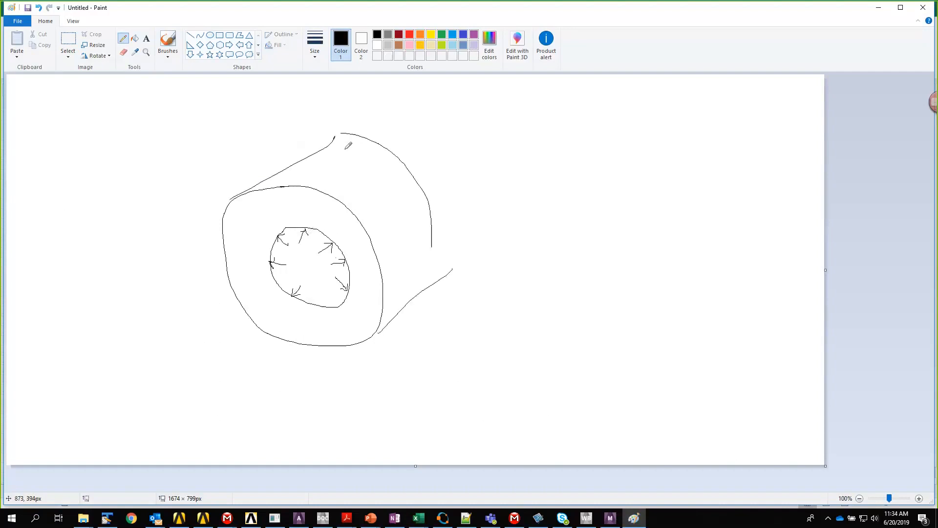
{"action": "left_click_drag", "start_coordinate": [336, 137], "coordinate": [425, 275]}
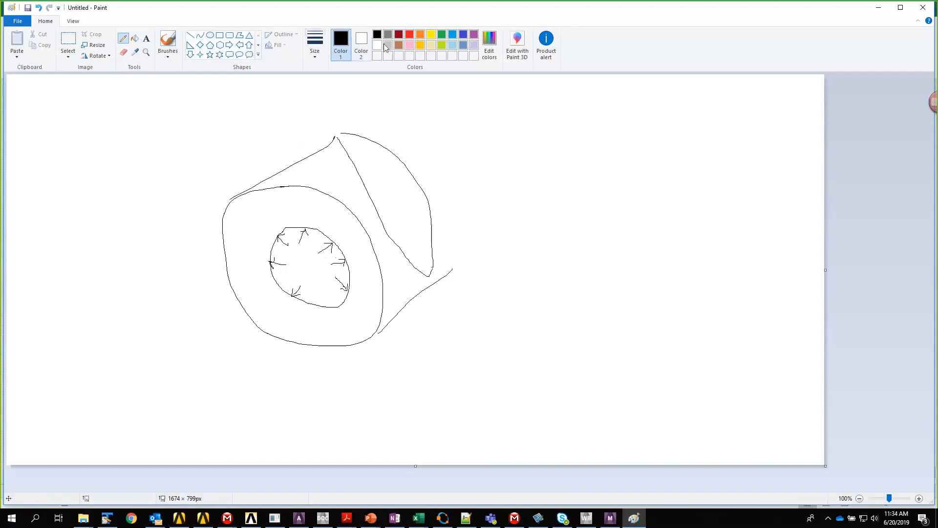
In red, mark a radial line inside the bore and draw a separate circle with a radial force arrow labelled Fr
{"action": "left_click", "coordinate": [410, 35]}
{"action": "mouse_move", "coordinate": [314, 269]}
{"action": "left_mouse_down"}
{"action": "mouse_move", "coordinate": [348, 272]}
{"action": "mouse_move", "coordinate": [337, 278]}
{"action": "left_mouse_up"}
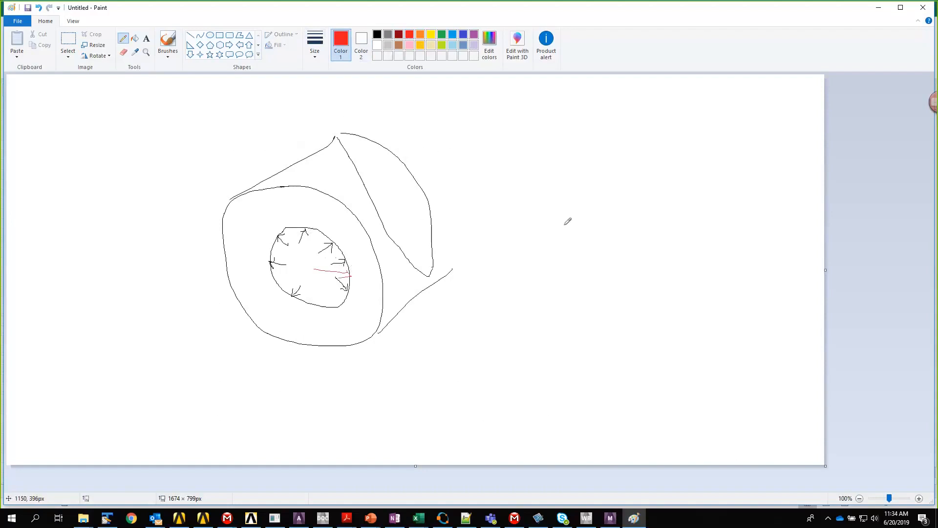
{"action": "mouse_move", "coordinate": [547, 221]}
{"action": "left_mouse_down"}
{"action": "mouse_move", "coordinate": [575, 311]}
{"action": "mouse_move", "coordinate": [621, 255]}
{"action": "mouse_move", "coordinate": [632, 276]}
{"action": "mouse_move", "coordinate": [642, 278]}
{"action": "mouse_move", "coordinate": [638, 270]}
{"action": "left_mouse_up"}
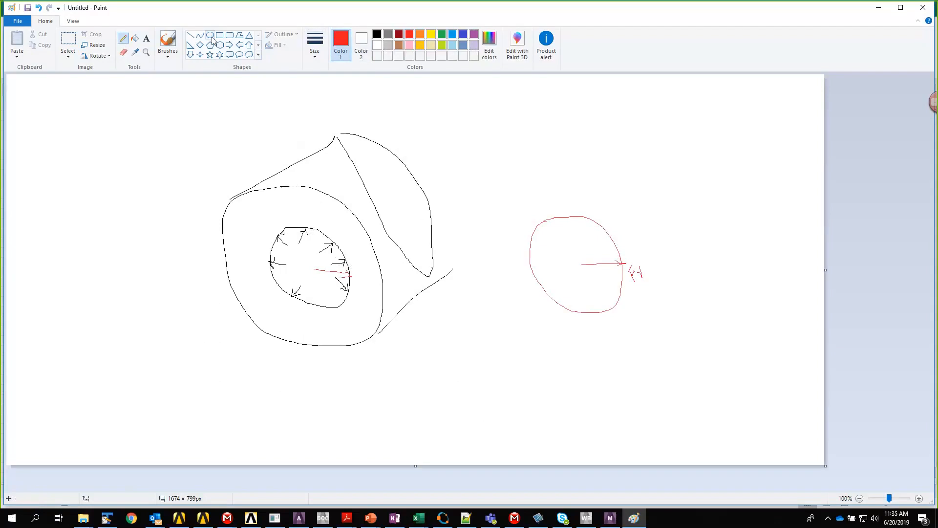
Trace the contact circle inside the bore in dark red and write the friction symbol μ beside it
{"action": "left_click", "coordinate": [398, 35]}
{"action": "mouse_move", "coordinate": [277, 236]}
{"action": "left_mouse_down"}
{"action": "mouse_move", "coordinate": [298, 295]}
{"action": "mouse_move", "coordinate": [338, 299]}
{"action": "mouse_move", "coordinate": [345, 260]}
{"action": "mouse_move", "coordinate": [315, 235]}
{"action": "mouse_move", "coordinate": [288, 231]}
{"action": "mouse_move", "coordinate": [326, 225]}
{"action": "mouse_move", "coordinate": [333, 214]}
{"action": "left_mouse_up"}
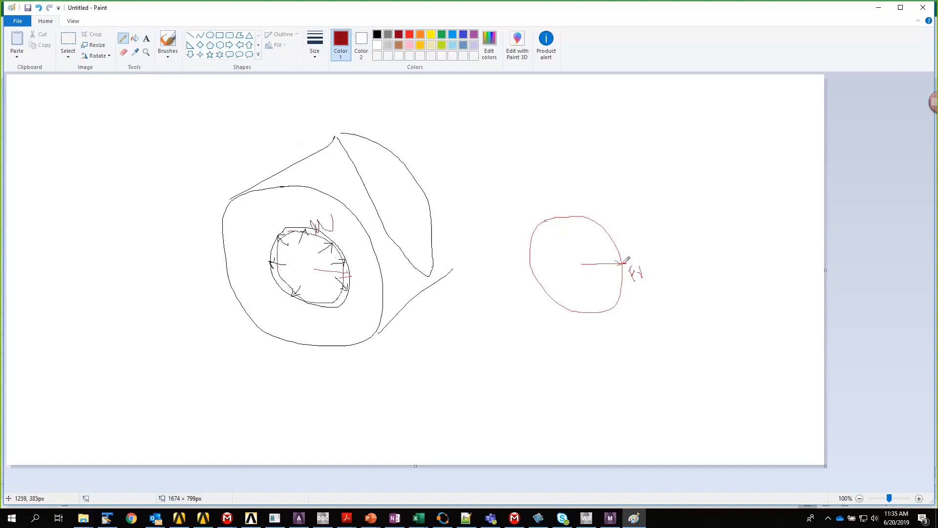
Draw tangential arrows on the separate circle labelled μ·Fr and F, and add a radius line from its centre
{"action": "mouse_move", "coordinate": [624, 263]}
{"action": "left_mouse_down"}
{"action": "mouse_move", "coordinate": [608, 220]}
{"action": "mouse_move", "coordinate": [629, 236]}
{"action": "mouse_move", "coordinate": [646, 221]}
{"action": "left_mouse_up"}
{"action": "left_click_drag", "start_coordinate": [648, 213], "coordinate": [648, 226]}
{"action": "mouse_move", "coordinate": [582, 263]}
{"action": "left_mouse_down"}
{"action": "mouse_move", "coordinate": [609, 224]}
{"action": "mouse_move", "coordinate": [588, 211]}
{"action": "mouse_move", "coordinate": [550, 215]}
{"action": "left_mouse_up"}
{"action": "left_click_drag", "start_coordinate": [596, 185], "coordinate": [592, 198]}
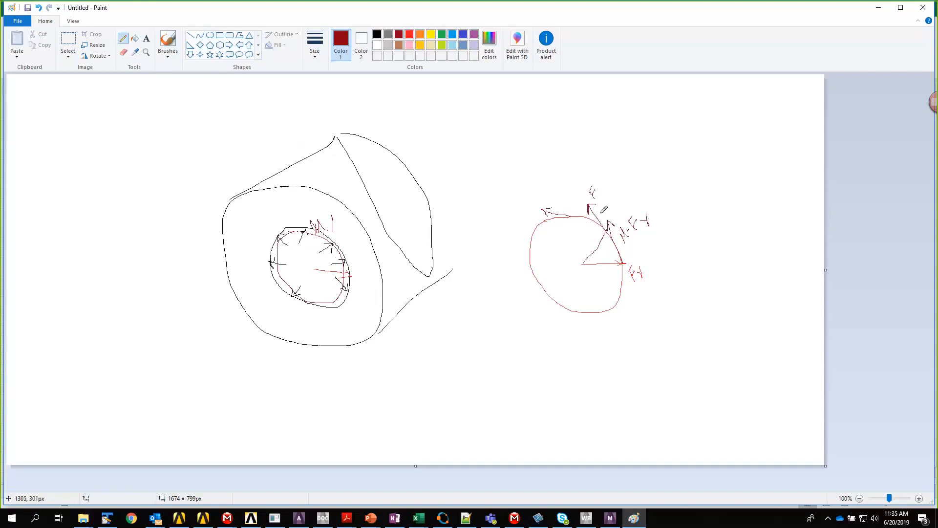
Extend the friction label to μ·Fr = Ft, and mark the radius R and torque T at the circle's centre
{"action": "left_click_drag", "start_coordinate": [650, 201], "coordinate": [648, 209]}
{"action": "mouse_move", "coordinate": [654, 199]}
{"action": "left_mouse_down"}
{"action": "mouse_move", "coordinate": [651, 207]}
{"action": "mouse_move", "coordinate": [662, 201]}
{"action": "left_mouse_up"}
{"action": "left_click_drag", "start_coordinate": [654, 190], "coordinate": [671, 193]}
{"action": "left_click_drag", "start_coordinate": [585, 236], "coordinate": [592, 253]}
{"action": "left_click_drag", "start_coordinate": [591, 264], "coordinate": [593, 293]}
{"action": "mouse_move", "coordinate": [600, 290]}
{"action": "left_mouse_down"}
{"action": "mouse_move", "coordinate": [605, 298]}
{"action": "mouse_move", "coordinate": [594, 282]}
{"action": "mouse_move", "coordinate": [596, 288]}
{"action": "left_mouse_up"}
Switch to the Excel workbook Veredel_Creep_Data_Ansys_CurveFitting.xlsx and open the PressFit sheet
{"action": "left_click", "coordinate": [420, 519]}
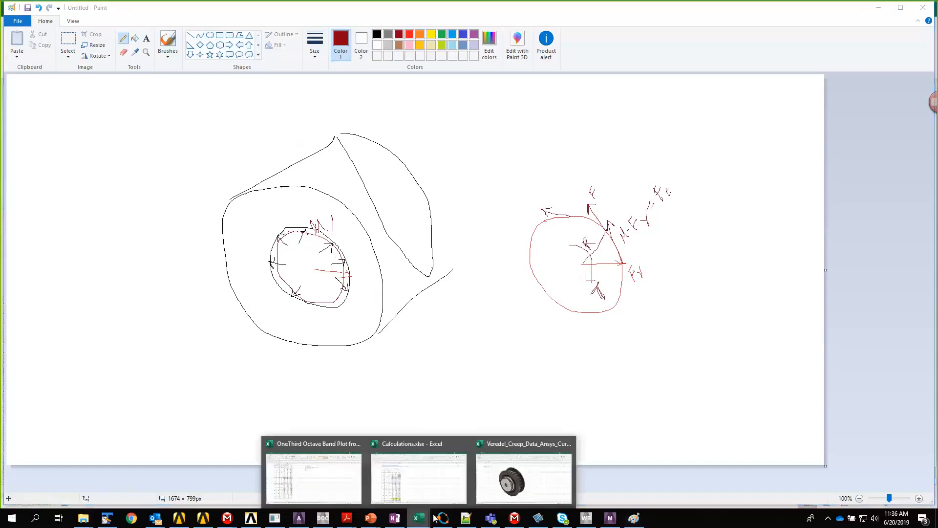
{"action": "left_click", "coordinate": [524, 477]}
{"action": "left_click", "coordinate": [162, 490]}
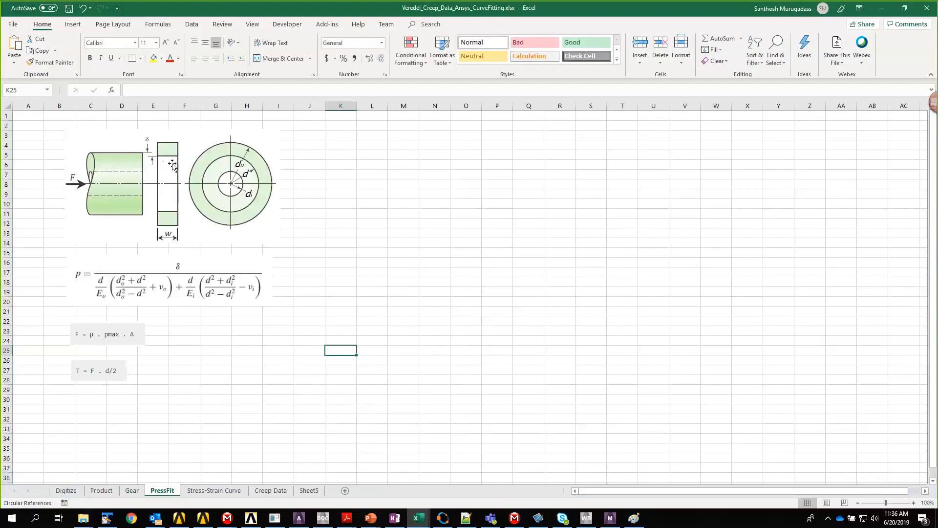
Switch back to Paint and arrange its window beside the PressFit formulas with the force sketch in view
{"action": "left_click", "coordinate": [633, 517]}
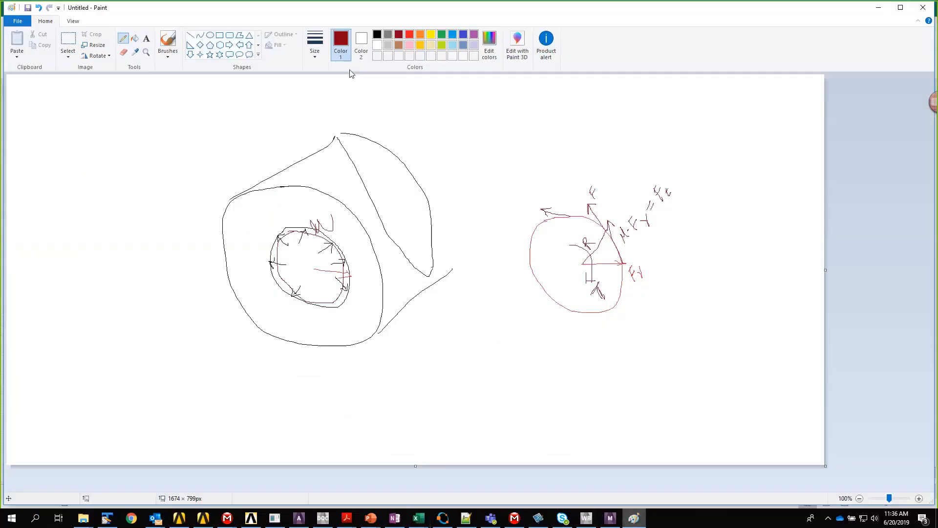
{"action": "left_click", "coordinate": [900, 7]}
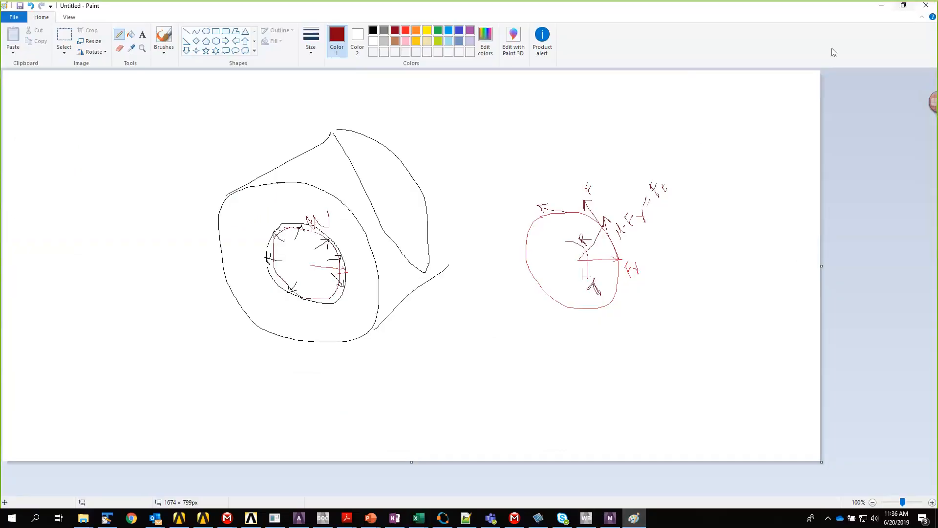
{"action": "key", "text": "super+Down"}
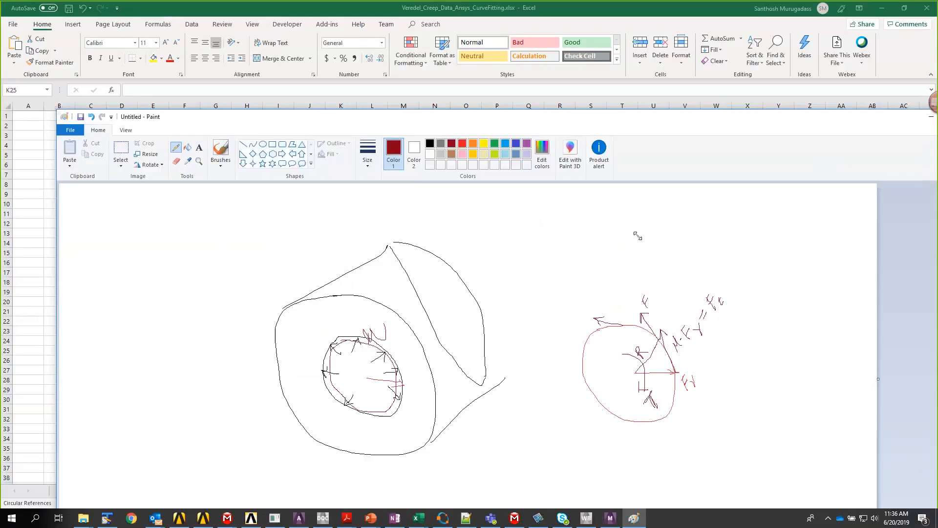
{"action": "mouse_move", "coordinate": [751, 234]}
{"action": "left_mouse_down"}
{"action": "mouse_move", "coordinate": [474, 152]}
{"action": "mouse_move", "coordinate": [419, 146]}
{"action": "left_mouse_up"}
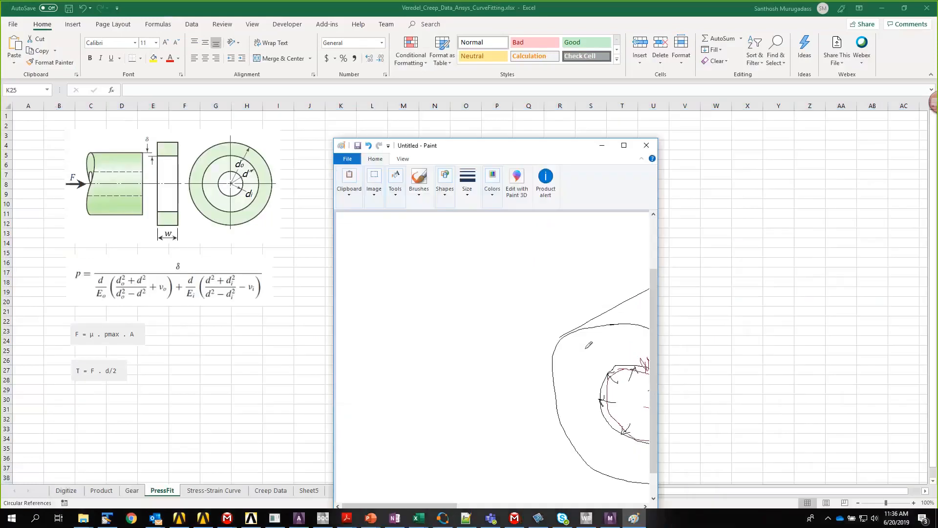
{"action": "scroll", "coordinate": [588, 343], "scroll_direction": "down", "scroll_amount": 4}
{"action": "left_click_drag", "start_coordinate": [425, 506], "coordinate": [517, 506]}
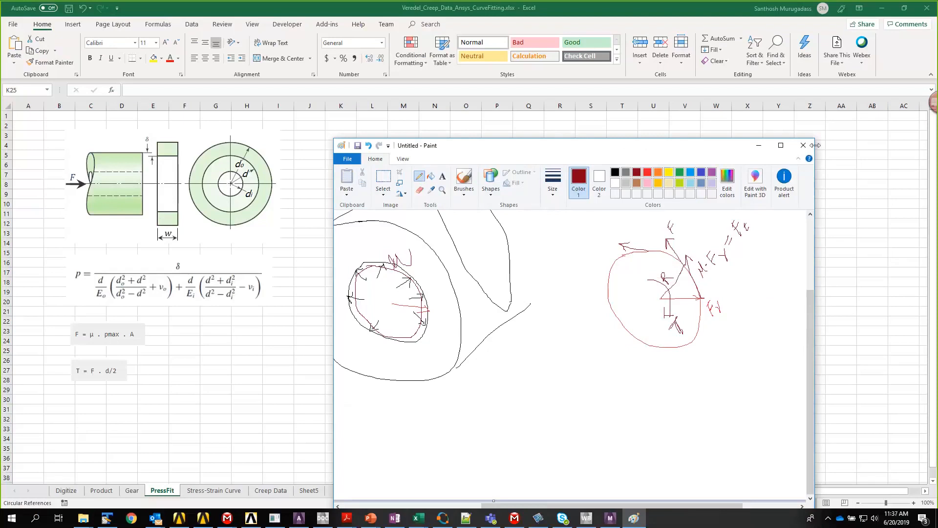
Draw a vertical and a horizontal graph axis with arrowheads below the force sketch, labelling the horizontal one X
{"action": "mouse_move", "coordinate": [531, 349]}
{"action": "left_mouse_down"}
{"action": "mouse_move", "coordinate": [532, 460]}
{"action": "mouse_move", "coordinate": [558, 451]}
{"action": "left_mouse_up"}
{"action": "left_click_drag", "start_coordinate": [526, 356], "coordinate": [539, 358]}
{"action": "mouse_move", "coordinate": [557, 451]}
{"action": "left_mouse_down"}
{"action": "mouse_move", "coordinate": [758, 448]}
{"action": "mouse_move", "coordinate": [775, 493]}
{"action": "mouse_move", "coordinate": [764, 487]}
{"action": "left_mouse_up"}
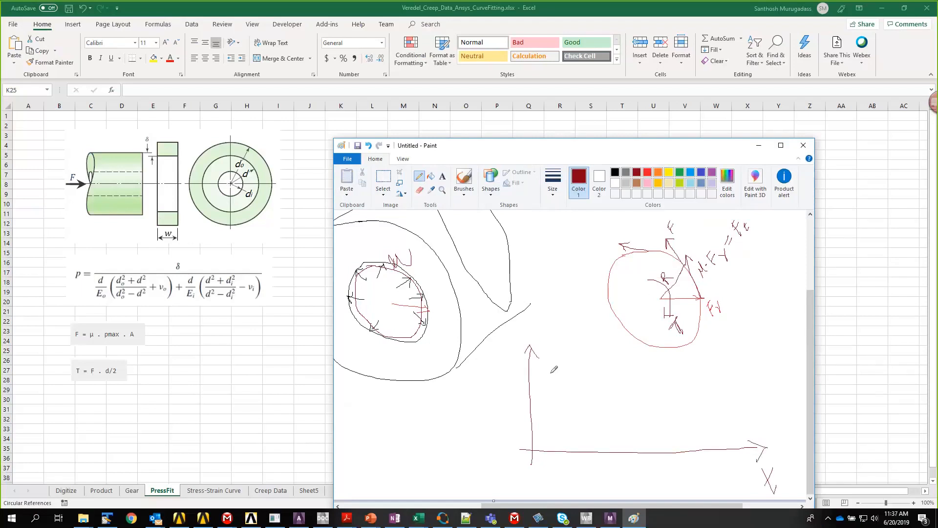
Label the pressure inside the bore and plot a decaying curve on the graph with the vertical axis labelled Pr
{"action": "mouse_move", "coordinate": [381, 283]}
{"action": "left_mouse_down"}
{"action": "mouse_move", "coordinate": [397, 296]}
{"action": "mouse_move", "coordinate": [398, 289]}
{"action": "left_mouse_up"}
{"action": "mouse_move", "coordinate": [487, 367]}
{"action": "left_mouse_down"}
{"action": "mouse_move", "coordinate": [497, 384]}
{"action": "mouse_move", "coordinate": [493, 377]}
{"action": "mouse_move", "coordinate": [618, 409]}
{"action": "mouse_move", "coordinate": [709, 412]}
{"action": "left_mouse_up"}
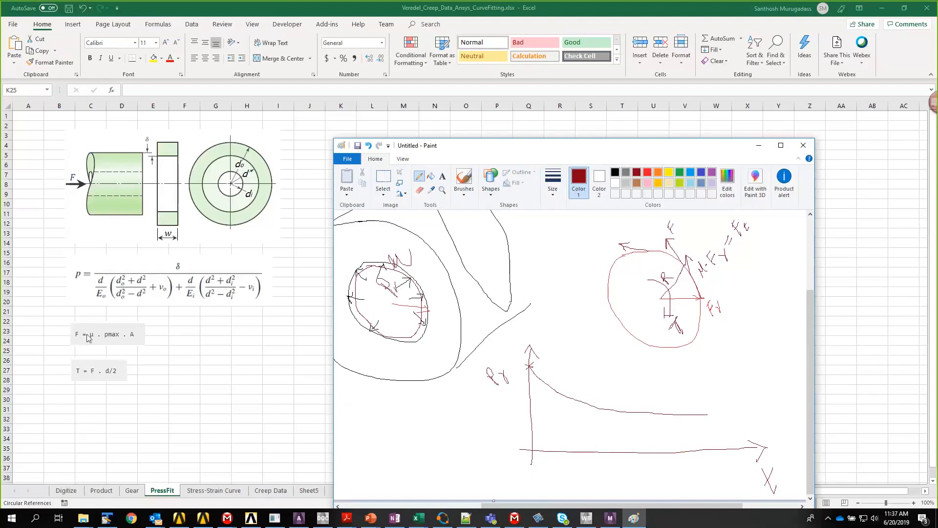
Circle the Fr label and add the subscript T to the F label above the force circle
{"action": "mouse_move", "coordinate": [711, 299]}
{"action": "left_mouse_down"}
{"action": "mouse_move", "coordinate": [727, 319]}
{"action": "mouse_move", "coordinate": [714, 295]}
{"action": "left_mouse_up"}
{"action": "left_click_drag", "start_coordinate": [665, 221], "coordinate": [681, 236]}
Retrace the decay curve from its marked starting point and draw a horizontal threshold line beneath it
{"action": "mouse_move", "coordinate": [530, 365]}
{"action": "left_mouse_down"}
{"action": "mouse_move", "coordinate": [607, 406]}
{"action": "mouse_move", "coordinate": [710, 414]}
{"action": "left_mouse_up"}
{"action": "left_click_drag", "start_coordinate": [529, 364], "coordinate": [513, 365]}
{"action": "left_click_drag", "start_coordinate": [530, 416], "coordinate": [727, 419]}
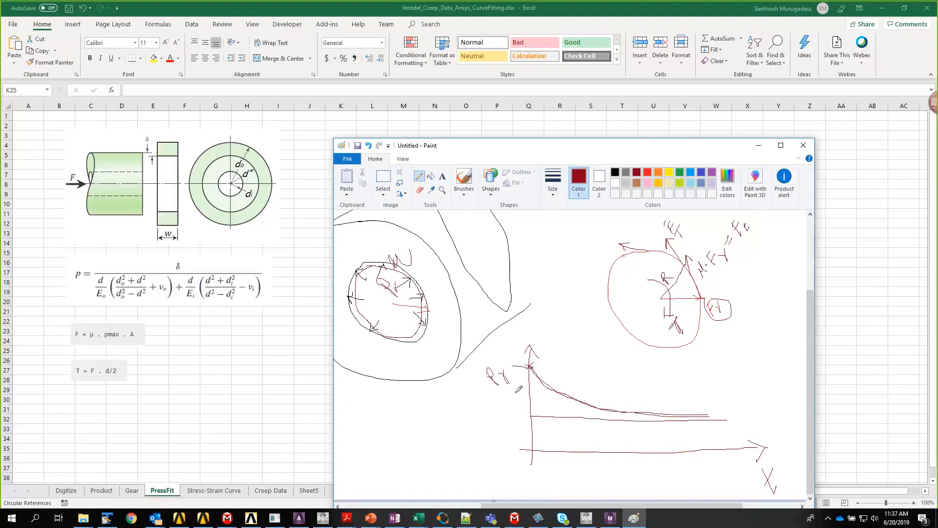
Extend the vertical axis label to Pr/T, mark a time limit near the curve's end and label the threshold line T0
{"action": "left_click_drag", "start_coordinate": [506, 365], "coordinate": [521, 385]}
{"action": "mouse_move", "coordinate": [714, 407]}
{"action": "left_mouse_down"}
{"action": "mouse_move", "coordinate": [729, 454]}
{"action": "mouse_move", "coordinate": [724, 480]}
{"action": "mouse_move", "coordinate": [730, 461]}
{"action": "mouse_move", "coordinate": [749, 454]}
{"action": "left_mouse_up"}
{"action": "left_click_drag", "start_coordinate": [513, 414], "coordinate": [522, 421]}
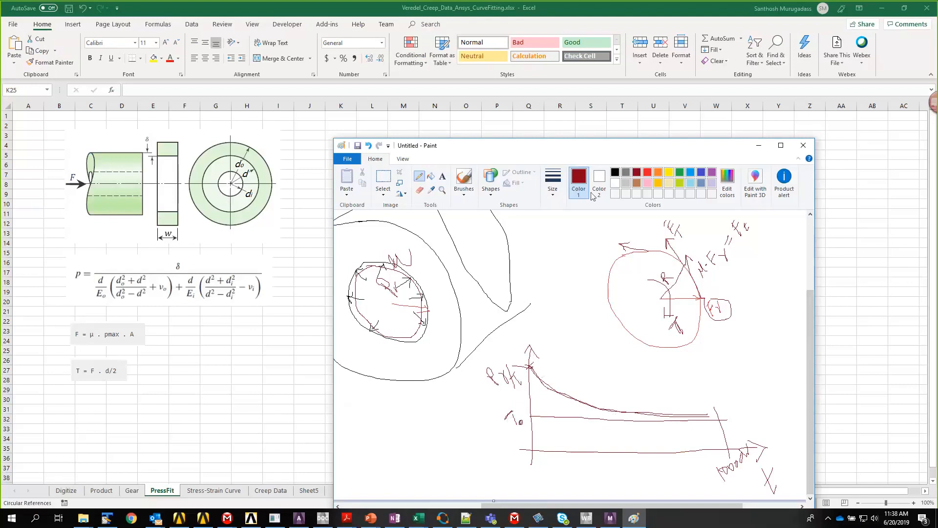
Plot a second, steeper decay curve in red that drops below the threshold line, and mark where it crosses
{"action": "left_click", "coordinate": [647, 172]}
{"action": "mouse_move", "coordinate": [533, 371]}
{"action": "left_mouse_down"}
{"action": "mouse_move", "coordinate": [580, 403]}
{"action": "mouse_move", "coordinate": [701, 438]}
{"action": "left_mouse_up"}
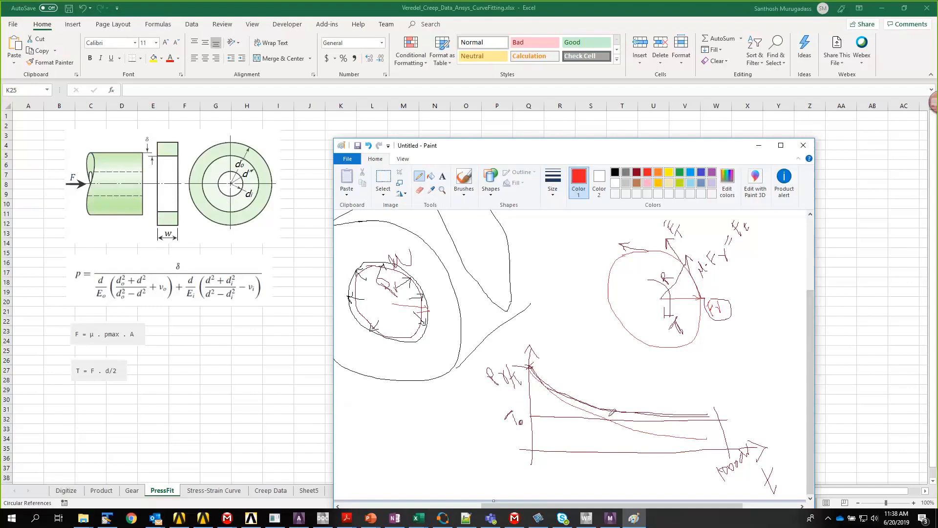
{"action": "mouse_move", "coordinate": [606, 410]}
{"action": "left_mouse_down"}
{"action": "mouse_move", "coordinate": [617, 471]}
{"action": "mouse_move", "coordinate": [672, 452]}
{"action": "left_mouse_up"}
Switch to Excel's Gear sheet, move the pulley picture away from the material data and autofit column D
{"action": "left_click", "coordinate": [130, 490]}
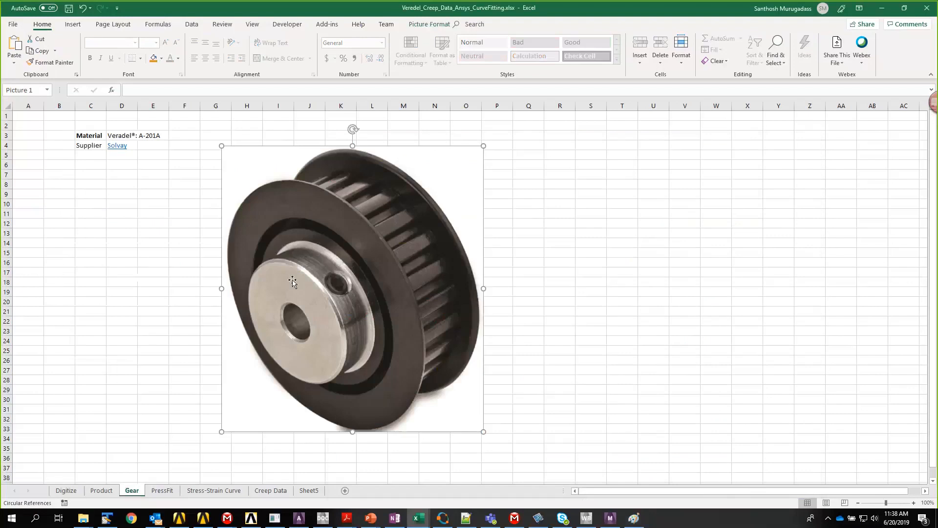
{"action": "left_click_drag", "start_coordinate": [306, 248], "coordinate": [399, 229]}
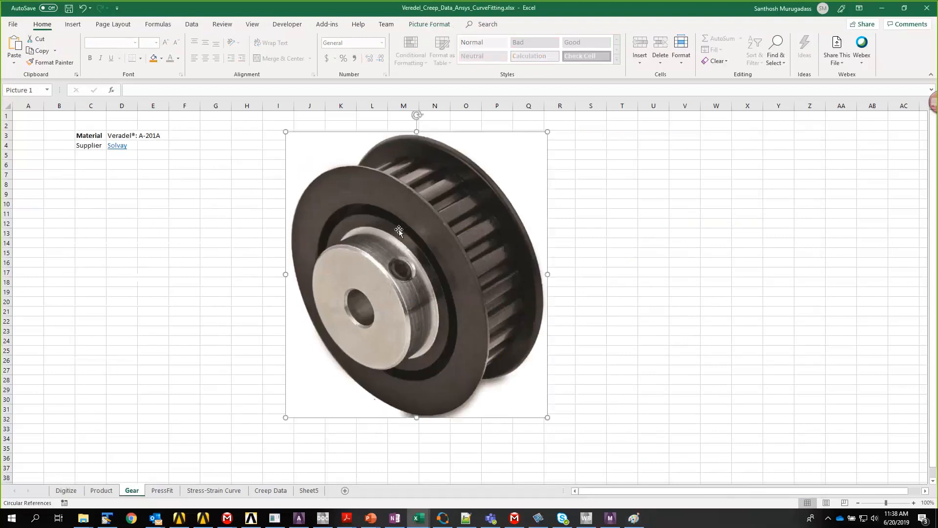
{"action": "double_click", "coordinate": [137, 105]}
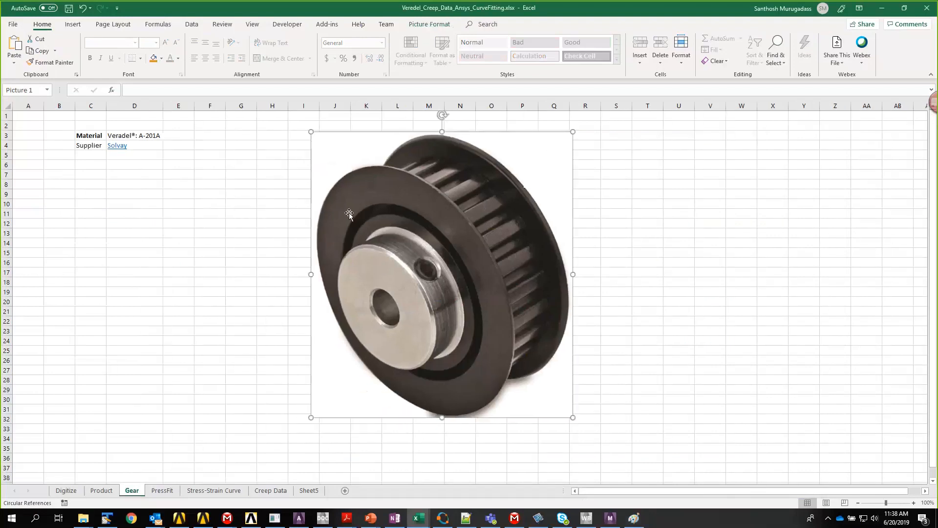
{"action": "left_click", "coordinate": [154, 215]}
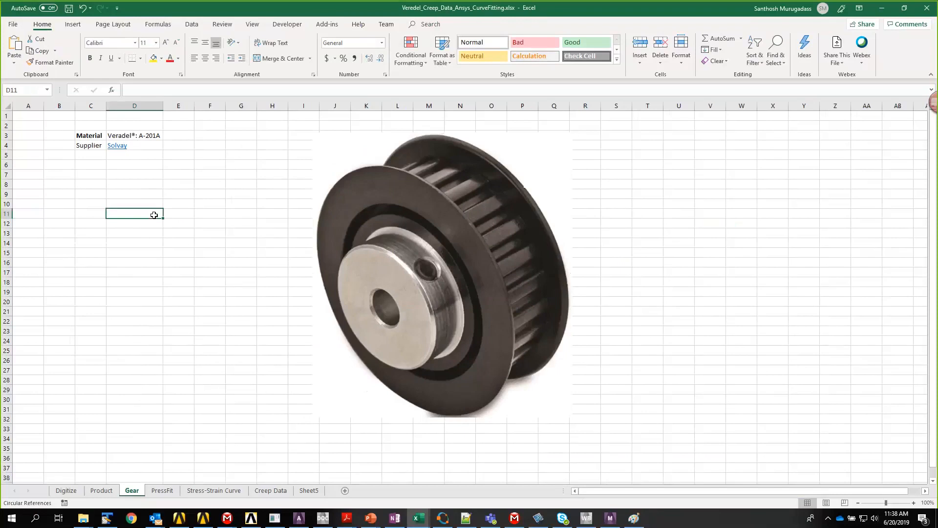
Review the Veradel A-201A material entry and open the Solvay supplier link to its design guide PDF
{"action": "left_click", "coordinate": [114, 134]}
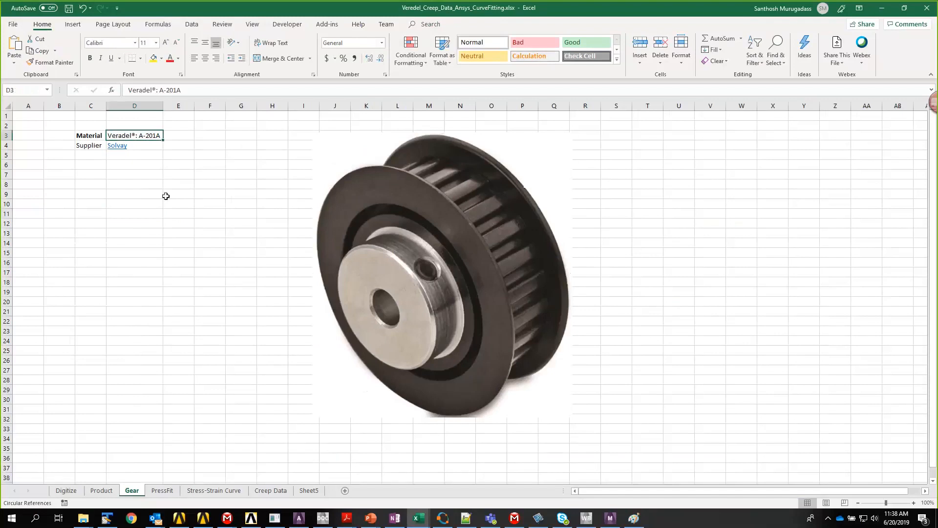
{"action": "left_click", "coordinate": [147, 212]}
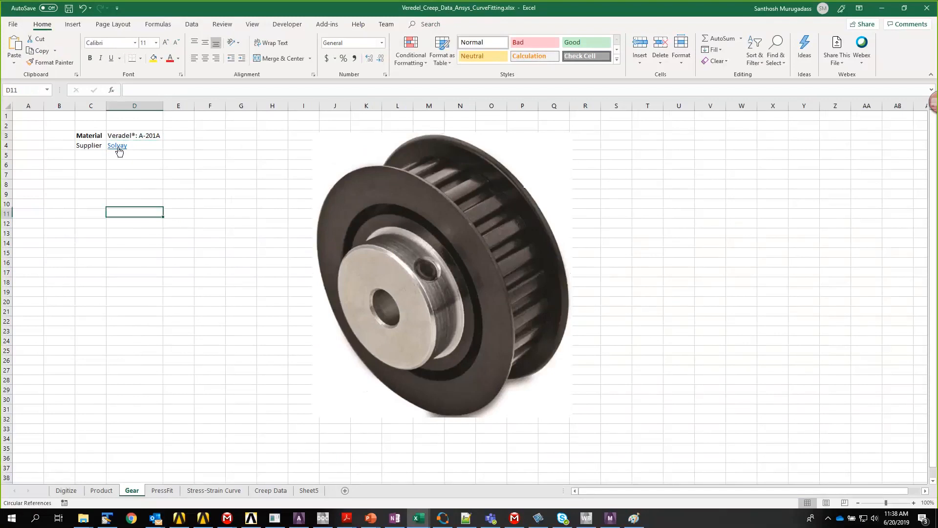
{"action": "left_click", "coordinate": [119, 151]}
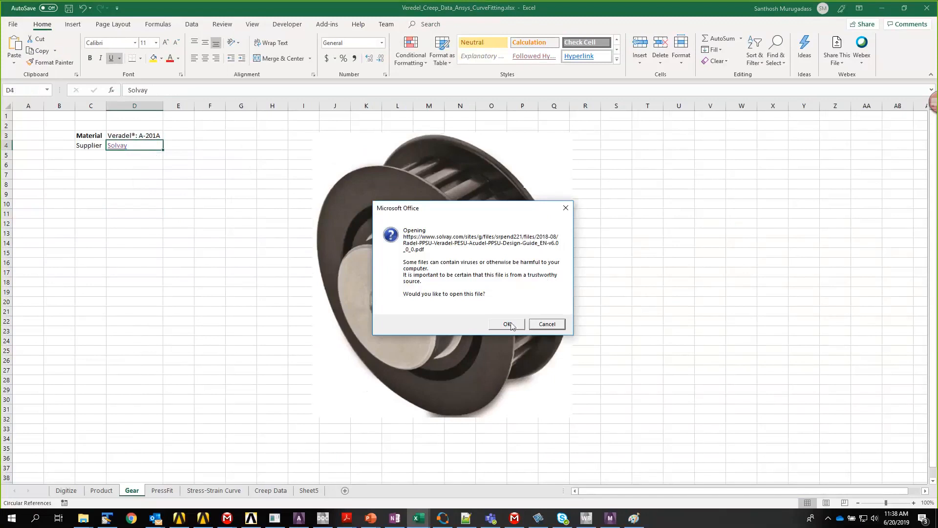
{"action": "left_click", "coordinate": [511, 323]}
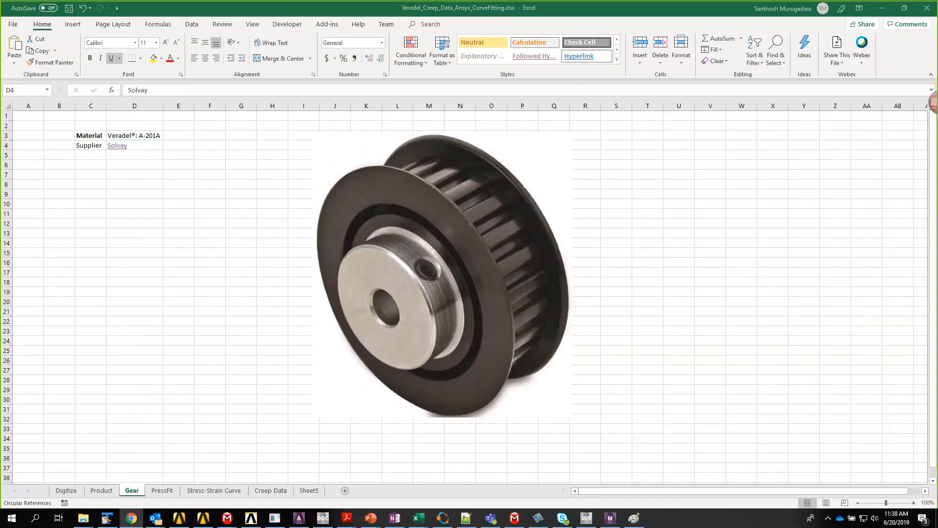
Browse the Solvay design guide from the cover to Table 8, the typical properties in SI units
{"action": "scroll", "coordinate": [454, 284], "scroll_direction": "down", "scroll_amount": 4}
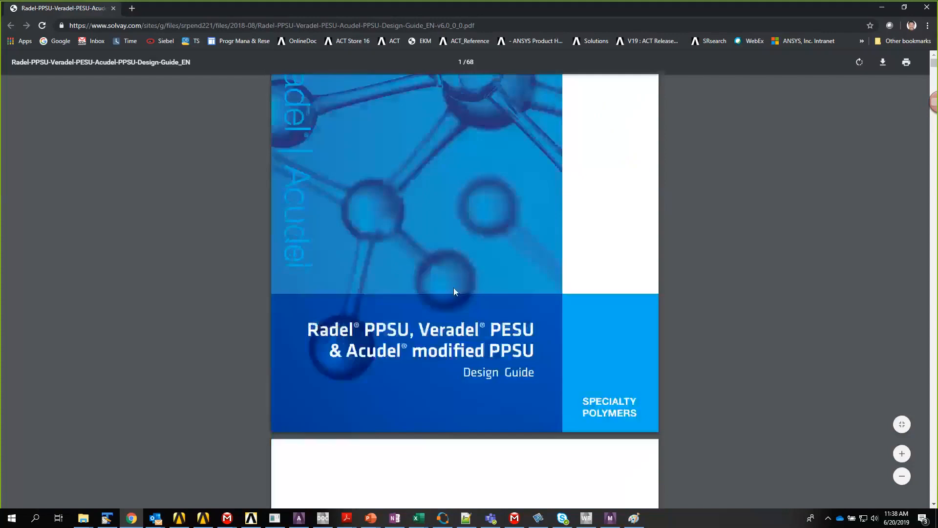
{"action": "scroll", "coordinate": [454, 293], "scroll_direction": "down", "scroll_amount": 5}
{"action": "scroll", "coordinate": [444, 301], "scroll_direction": "up", "scroll_amount": 5}
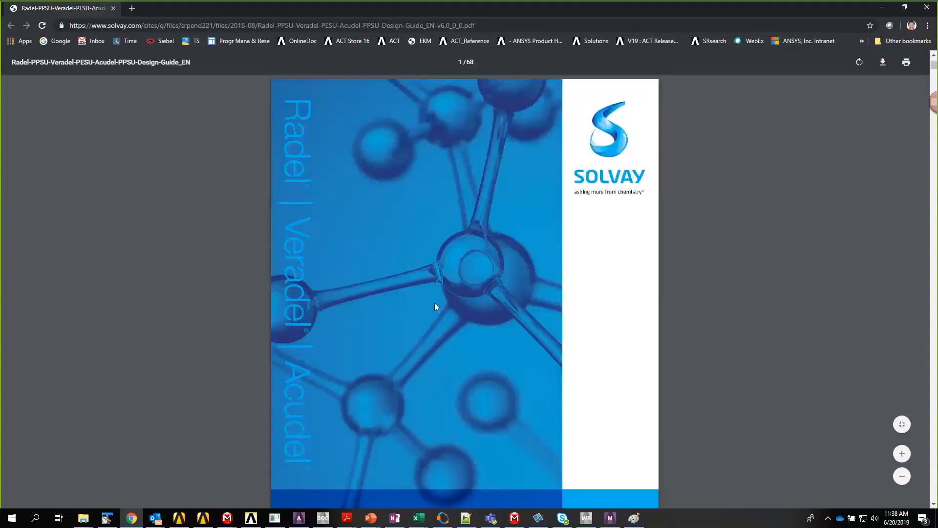
{"action": "scroll", "coordinate": [436, 332], "scroll_direction": "down", "scroll_amount": 8}
{"action": "scroll", "coordinate": [435, 376], "scroll_direction": "down", "scroll_amount": 20}
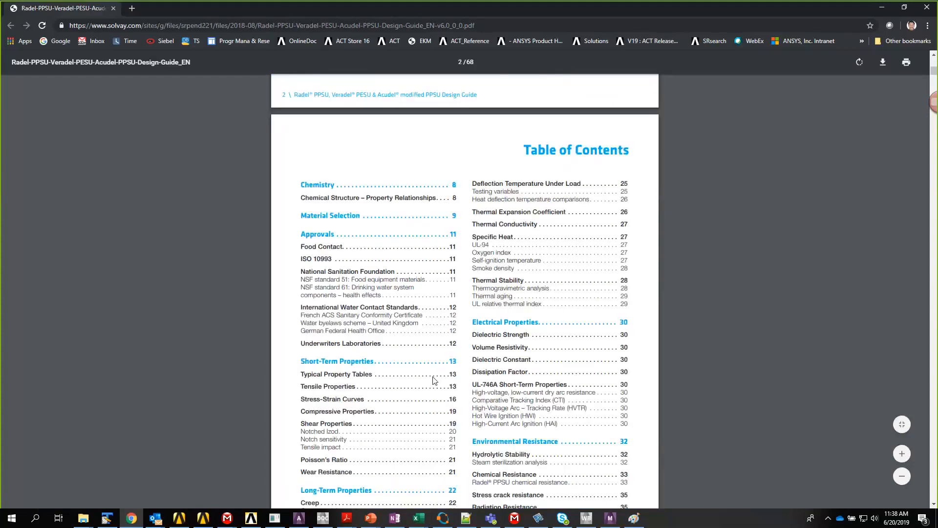
{"action": "scroll", "coordinate": [435, 391], "scroll_direction": "up", "scroll_amount": 5}
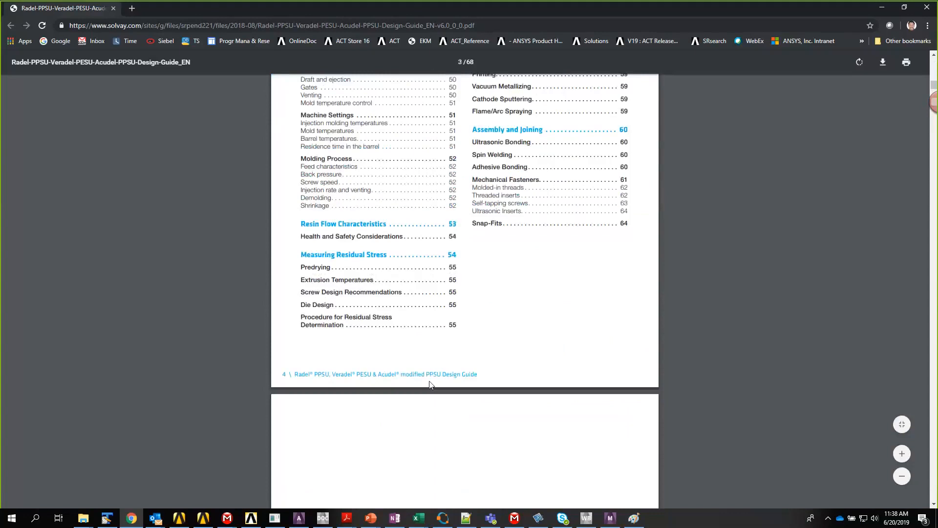
{"action": "scroll", "coordinate": [440, 391], "scroll_direction": "down", "scroll_amount": 20}
{"action": "scroll", "coordinate": [462, 345], "scroll_direction": "down", "scroll_amount": 1}
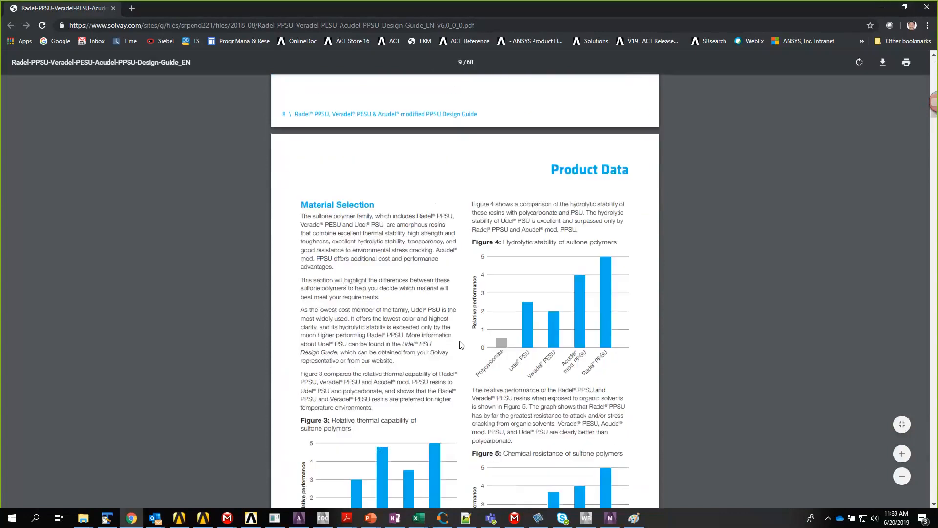
{"action": "scroll", "coordinate": [462, 345], "scroll_direction": "down", "scroll_amount": 6}
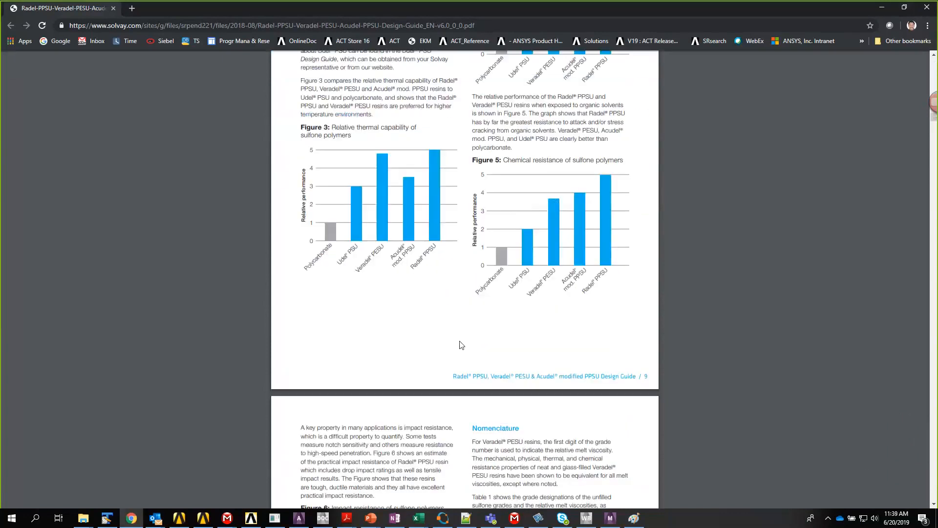
{"action": "scroll", "coordinate": [462, 345], "scroll_direction": "down", "scroll_amount": 20}
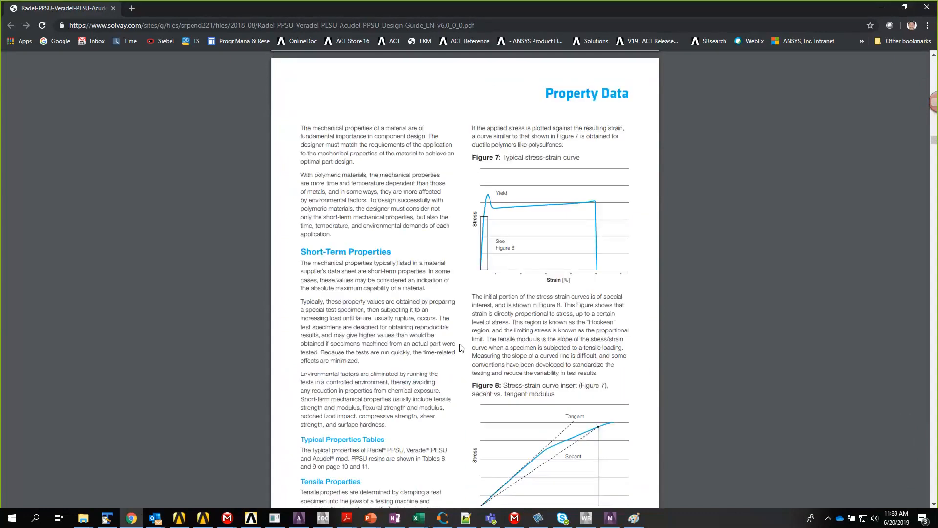
{"action": "scroll", "coordinate": [461, 348], "scroll_direction": "down", "scroll_amount": 10}
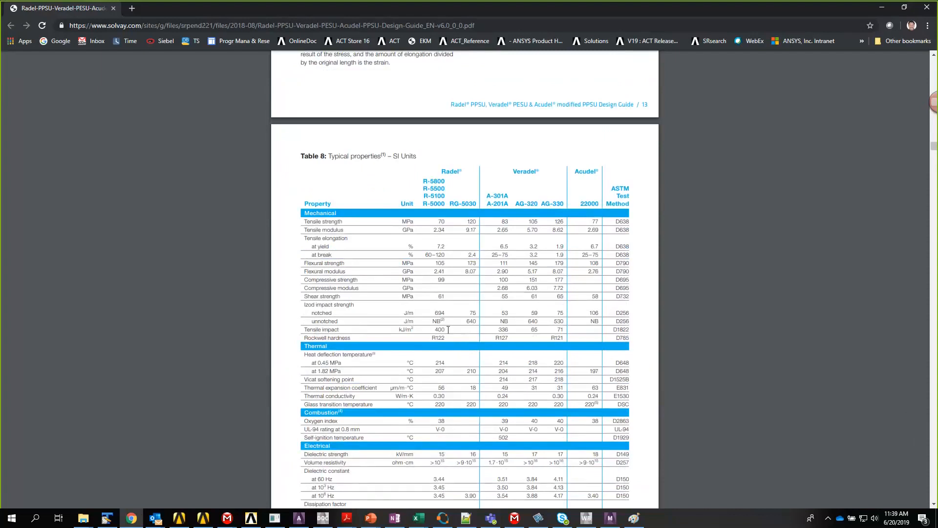
Highlight the A-201A grade heading and the tensile strength and tensile modulus rows in Table 8
{"action": "scroll", "coordinate": [448, 329], "scroll_direction": "up", "scroll_amount": 1}
{"action": "double_click", "coordinate": [498, 173]}
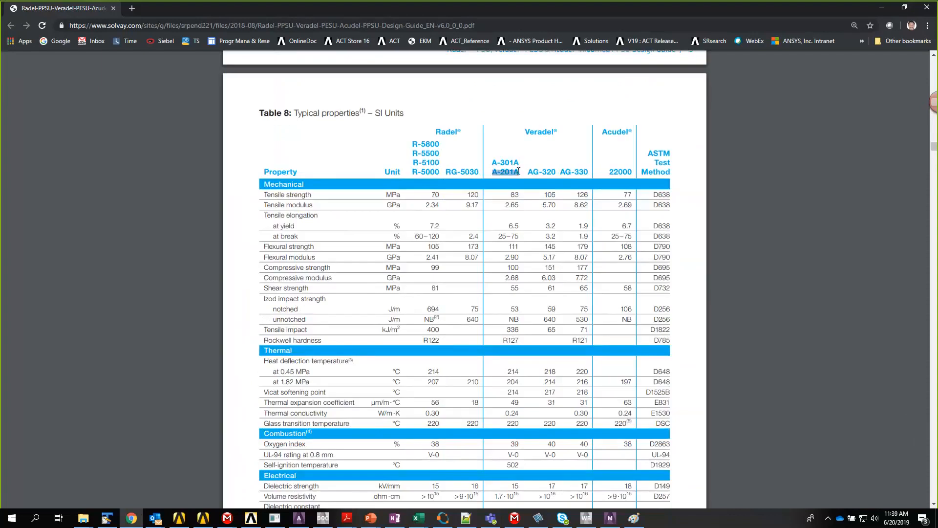
{"action": "left_click_drag", "start_coordinate": [264, 194], "coordinate": [317, 201]}
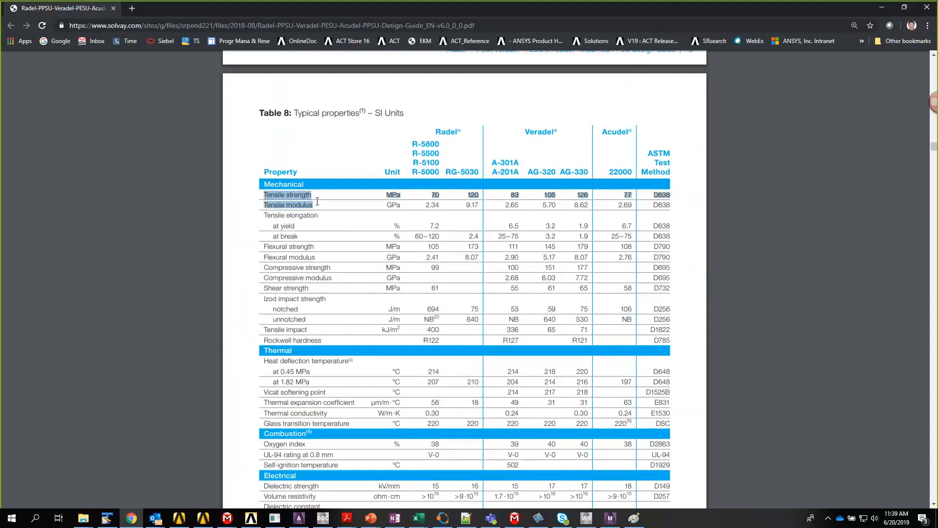
Switch to Paint and erase the entire existing sketch
{"action": "left_click", "coordinate": [633, 518]}
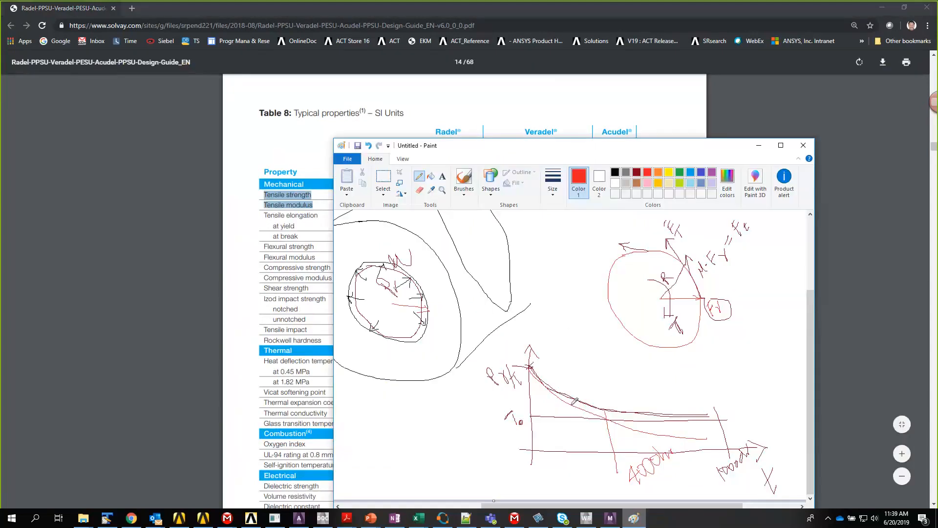
{"action": "key", "text": "ctrl+a"}
{"action": "key", "text": "Delete"}
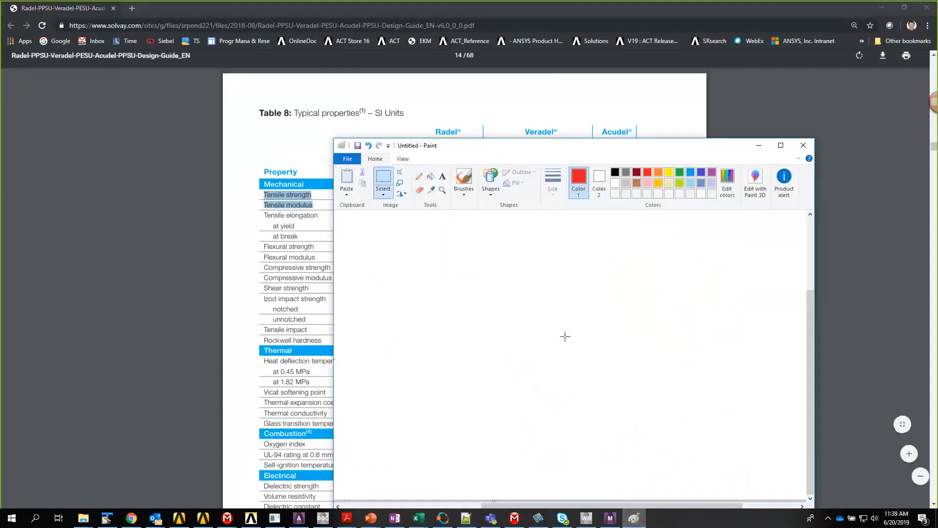
Draw crossed axes in red with the Pencil, a red tensile curve in the upper-right quadrant and a blue compressive curve in the lower-left quadrant
{"action": "left_click", "coordinate": [420, 178]}
{"action": "left_click_drag", "start_coordinate": [536, 234], "coordinate": [544, 444]}
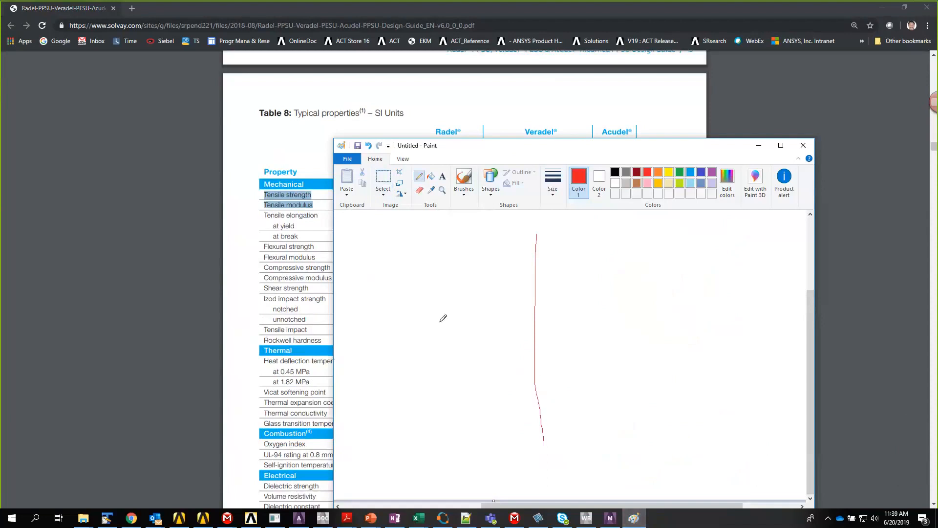
{"action": "left_click_drag", "start_coordinate": [426, 335], "coordinate": [684, 351]}
{"action": "mouse_move", "coordinate": [536, 342]}
{"action": "left_mouse_down"}
{"action": "mouse_move", "coordinate": [557, 268]}
{"action": "mouse_move", "coordinate": [586, 262]}
{"action": "left_mouse_up"}
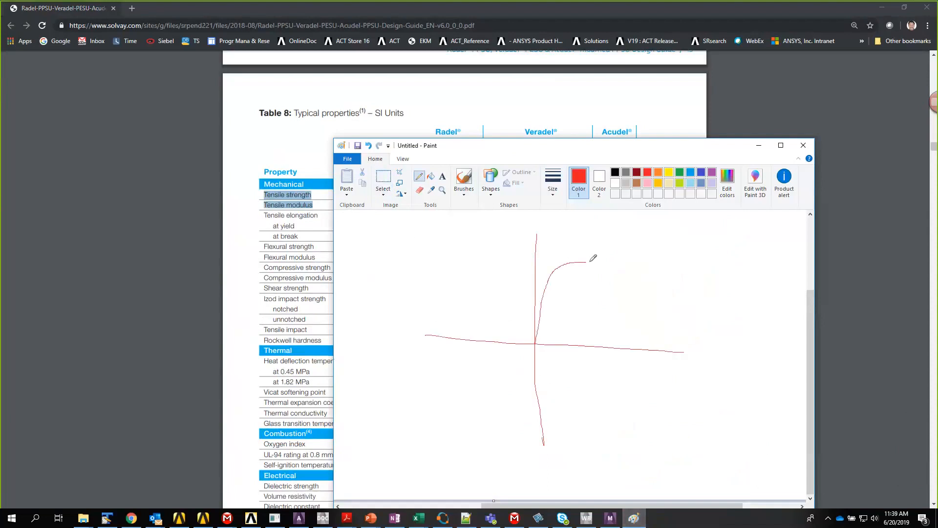
{"action": "left_click", "coordinate": [700, 174]}
{"action": "left_click_drag", "start_coordinate": [534, 344], "coordinate": [496, 407]}
Move the Paint window off Table 8 and highlight the compressive and tensile strength values for Veradel A-201A
{"action": "left_click_drag", "start_coordinate": [447, 152], "coordinate": [742, 146]}
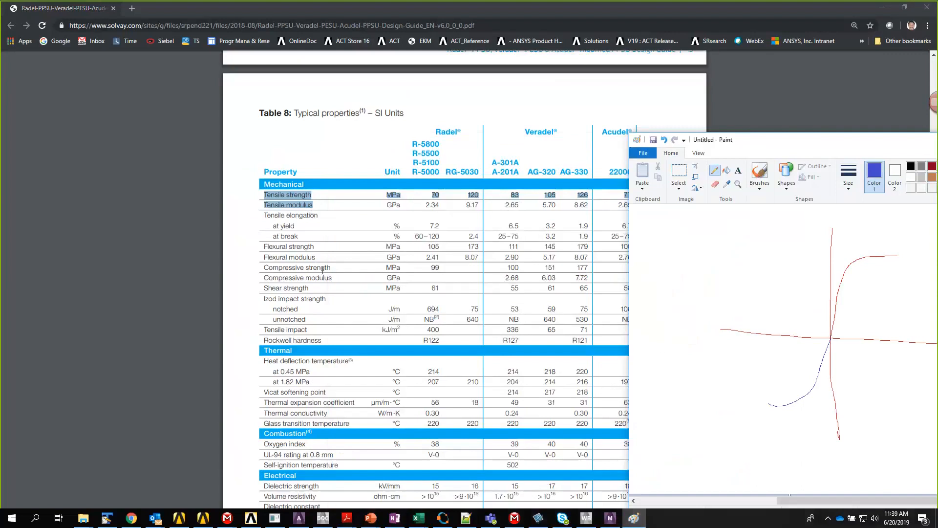
{"action": "left_click_drag", "start_coordinate": [311, 268], "coordinate": [529, 271]}
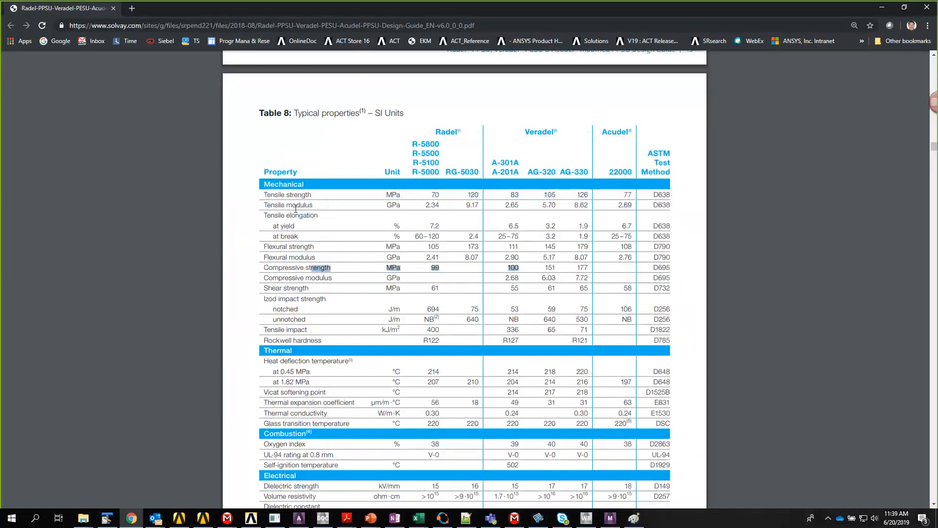
{"action": "left_click_drag", "start_coordinate": [298, 195], "coordinate": [519, 196]}
Maximize Paint, mark and label the stress level where the tensile curve flattens, and return to the design guide
{"action": "mouse_move", "coordinate": [937, 134]}
{"action": "left_mouse_down"}
{"action": "mouse_move", "coordinate": [782, 134]}
{"action": "mouse_move", "coordinate": [684, 2]}
{"action": "left_mouse_up"}
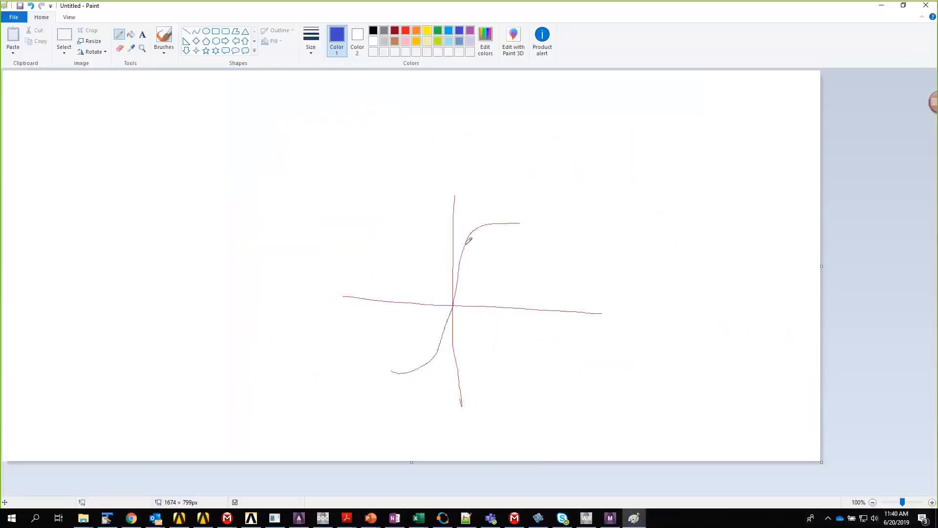
{"action": "left_click_drag", "start_coordinate": [445, 222], "coordinate": [482, 227]}
{"action": "left_click_drag", "start_coordinate": [428, 214], "coordinate": [434, 221]}
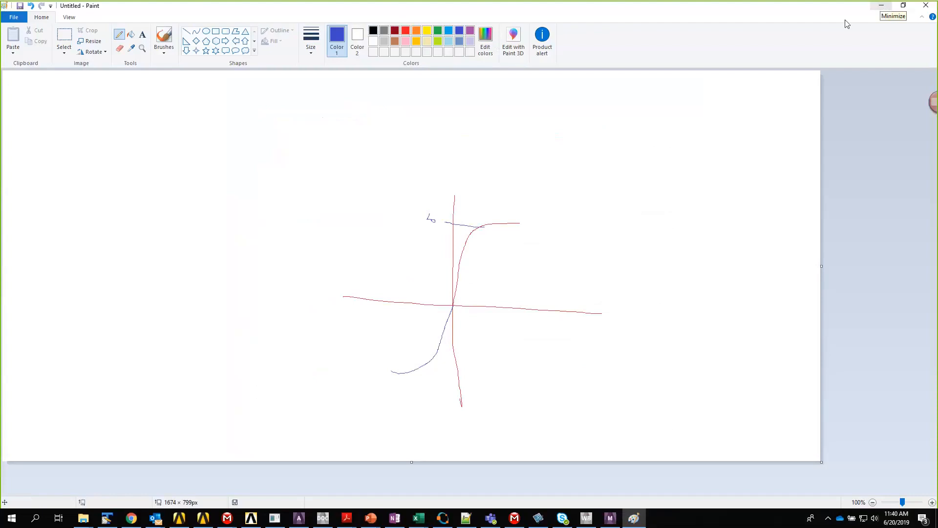
{"action": "left_click", "coordinate": [882, 8]}
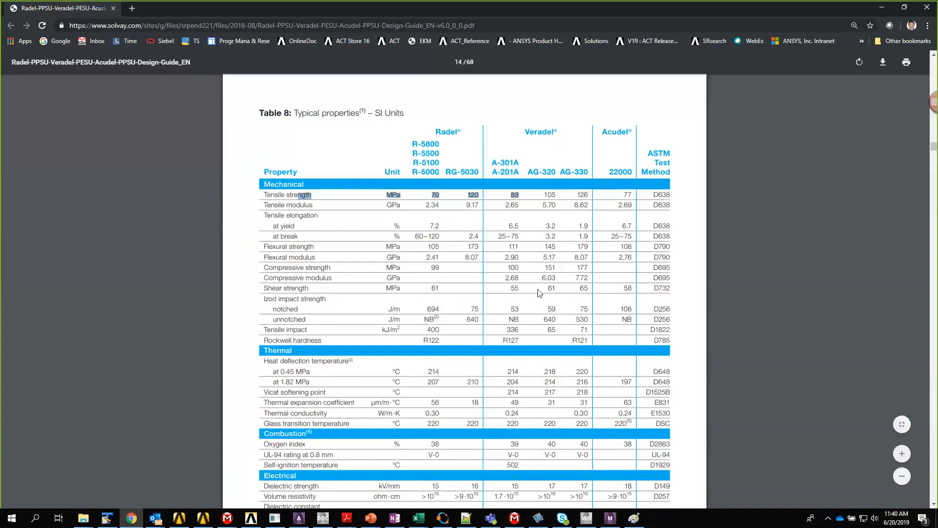
Examine the guide's stress-strain curves, especially Figure 9 for Veradel A-301, and the surrounding property tables
{"action": "scroll", "coordinate": [539, 292], "scroll_direction": "up", "scroll_amount": 7}
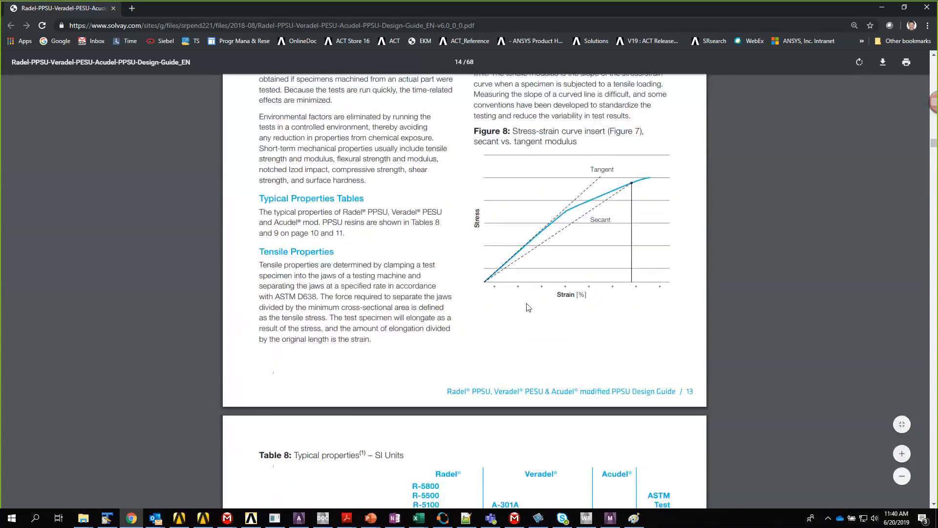
{"action": "scroll", "coordinate": [528, 307], "scroll_direction": "down", "scroll_amount": 20}
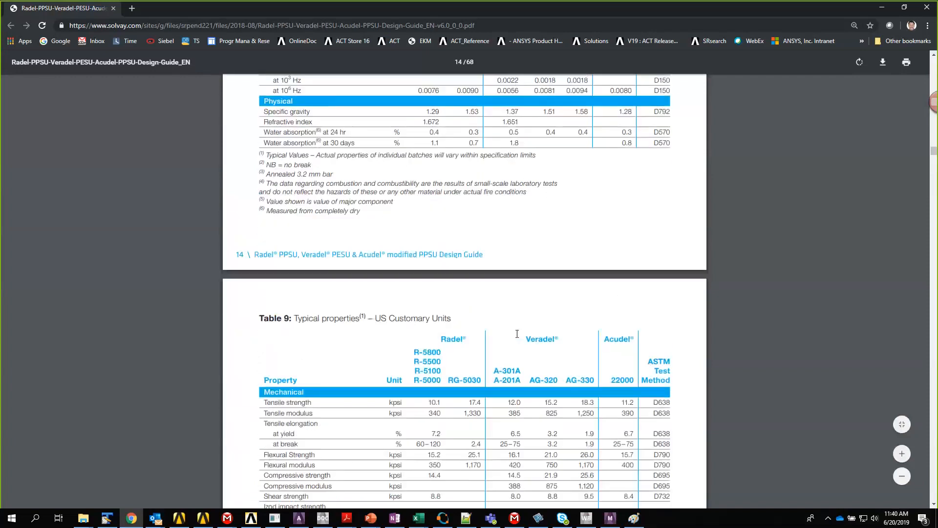
{"action": "scroll", "coordinate": [516, 337], "scroll_direction": "down", "scroll_amount": 7}
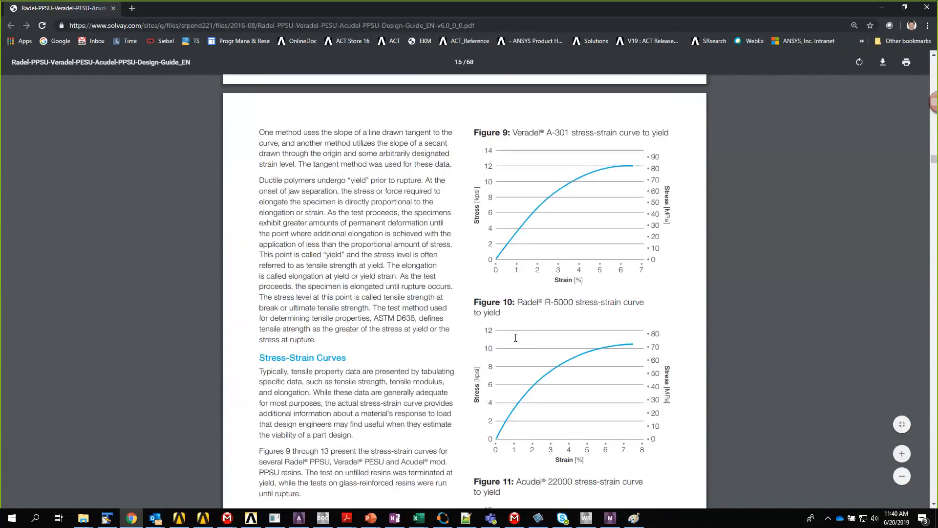
{"action": "scroll", "coordinate": [516, 338], "scroll_direction": "down", "scroll_amount": 1}
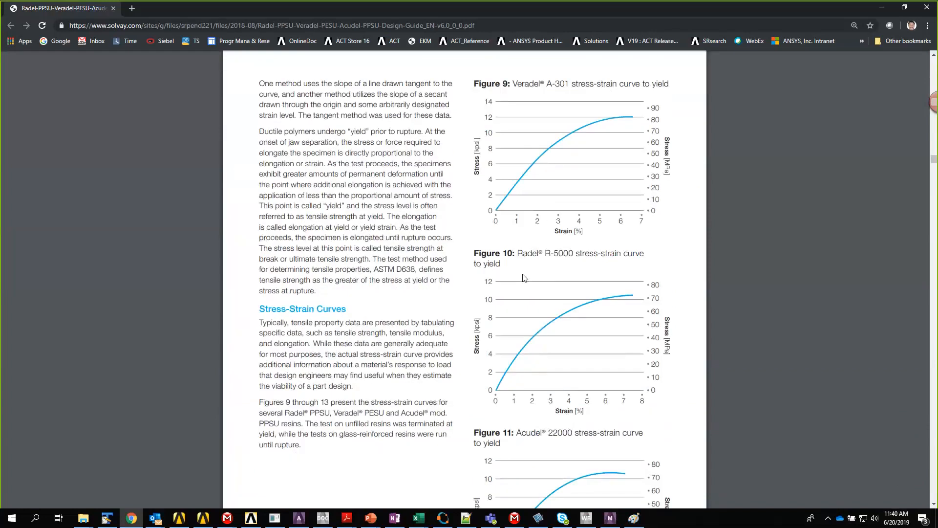
{"action": "scroll", "coordinate": [524, 278], "scroll_direction": "down", "scroll_amount": 9}
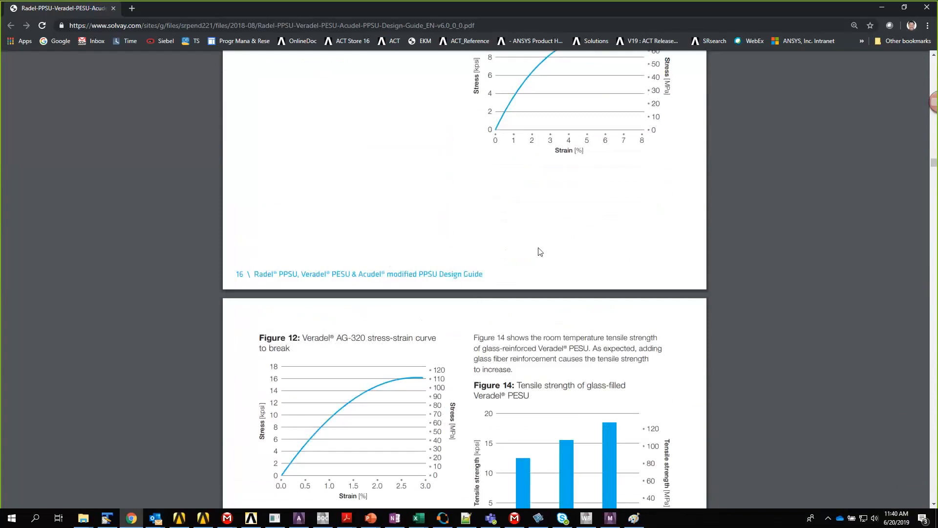
{"action": "scroll", "coordinate": [540, 252], "scroll_direction": "down", "scroll_amount": 5}
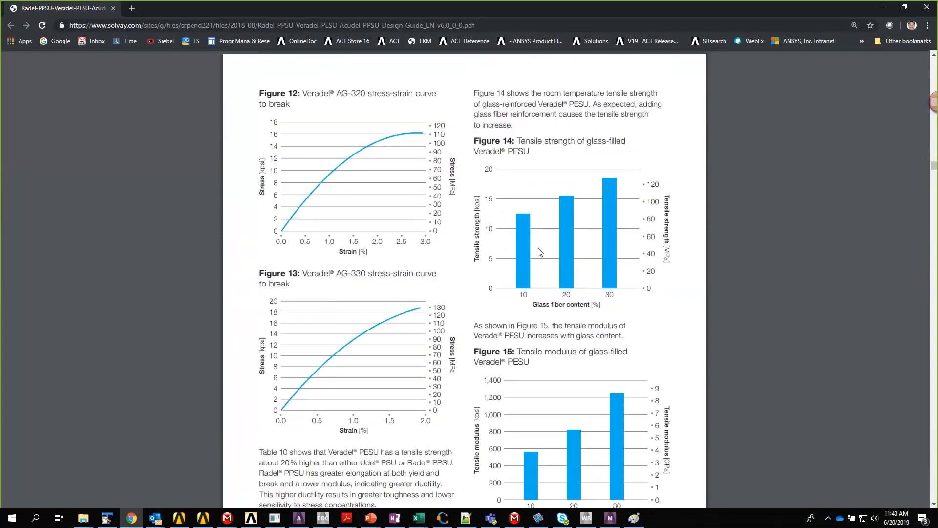
{"action": "scroll", "coordinate": [540, 252], "scroll_direction": "up", "scroll_amount": 14}
{"action": "scroll", "coordinate": [540, 252], "scroll_direction": "up", "scroll_amount": 2}
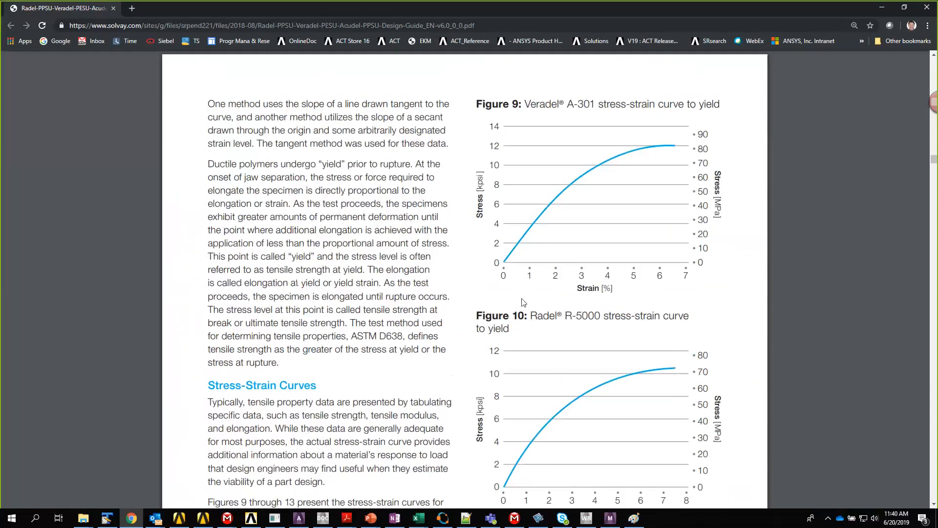
{"action": "scroll", "coordinate": [522, 304], "scroll_direction": "up", "scroll_amount": 1}
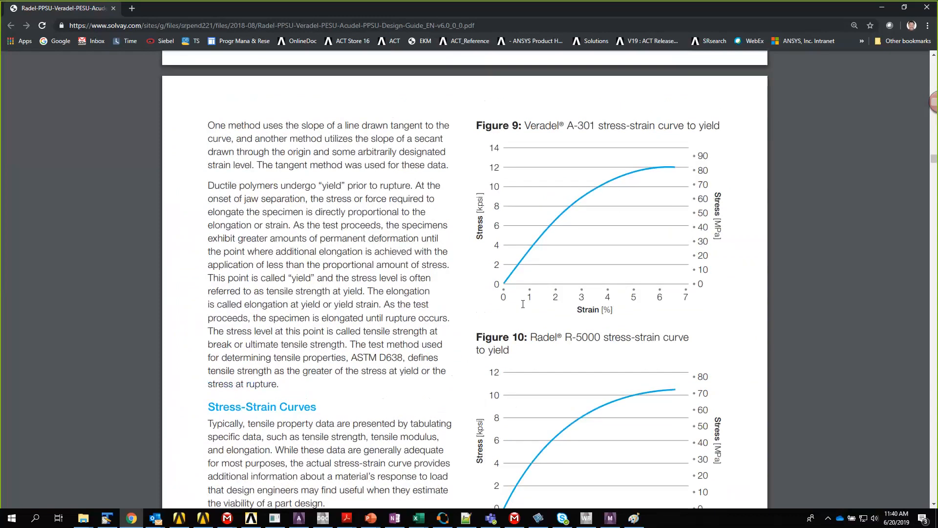
{"action": "scroll", "coordinate": [523, 304], "scroll_direction": "up", "scroll_amount": 5}
Search the design guide for "creep" and highlight the Creep modulus entry in the table of contents
{"action": "key", "text": "ctrl+f"}
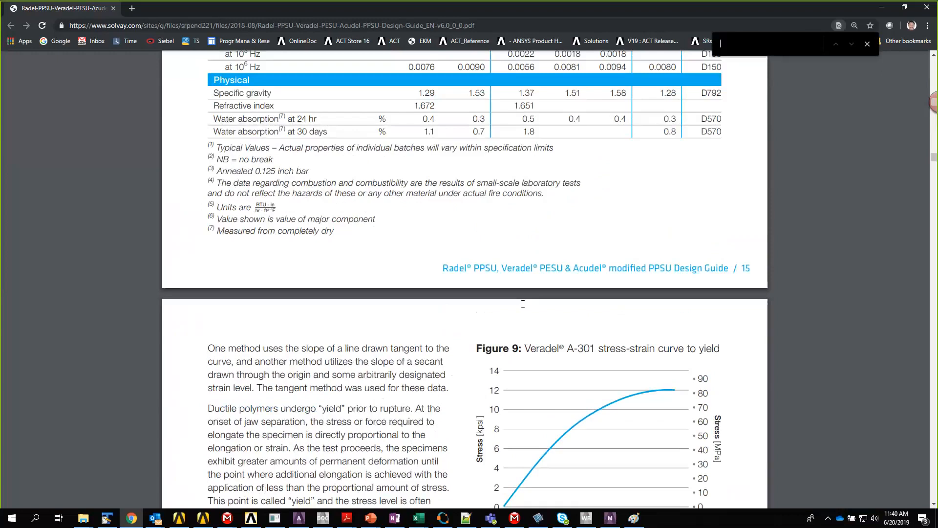
{"action": "type", "text": "creep"}
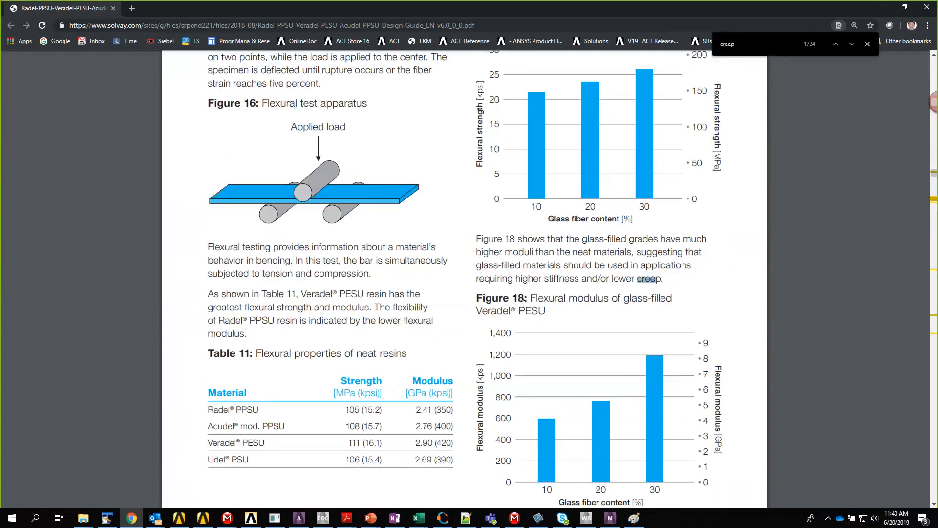
{"action": "key", "text": "Return"}
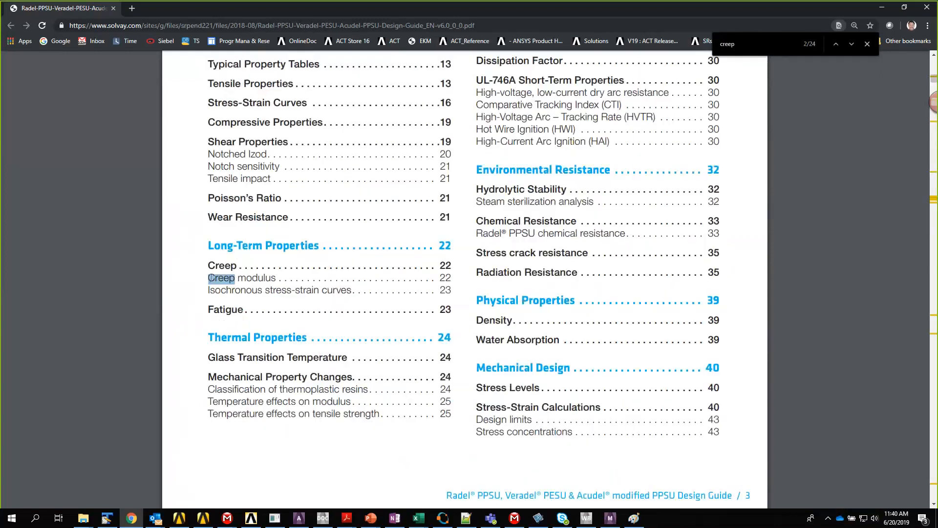
{"action": "left_click_drag", "start_coordinate": [211, 278], "coordinate": [450, 278]}
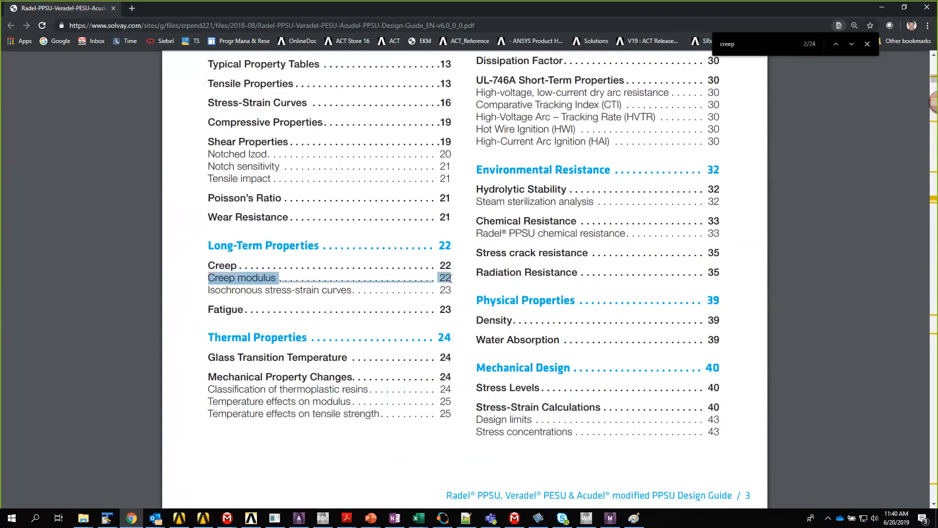
Go to page 22, Long-Term Properties, and view Figure 27, the Veradel A-201 creep modulus plot at 20.7 MPa
{"action": "scroll", "coordinate": [451, 278], "scroll_direction": "up", "scroll_amount": 4}
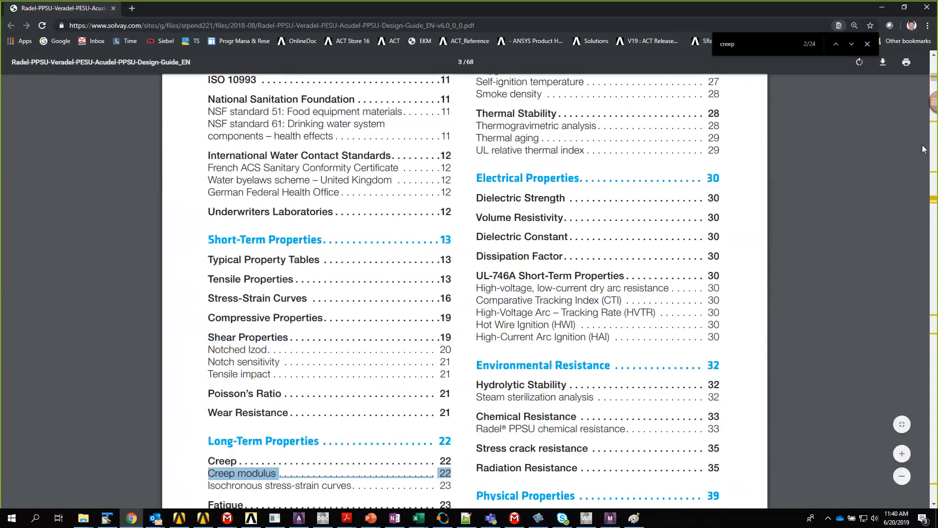
{"action": "scroll", "coordinate": [919, 265], "scroll_direction": "down", "scroll_amount": 5}
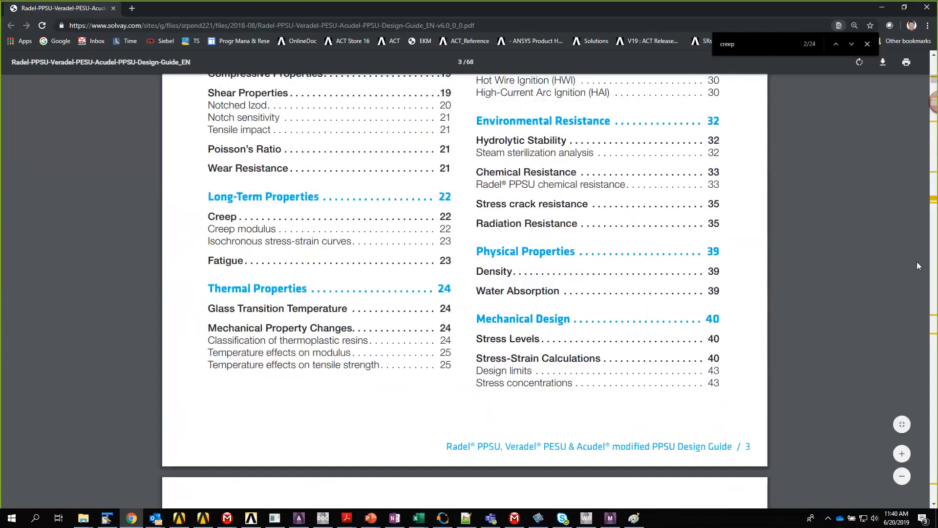
{"action": "scroll", "coordinate": [918, 266], "scroll_direction": "down", "scroll_amount": 10}
{"action": "left_click_drag", "start_coordinate": [933, 87], "coordinate": [933, 200]}
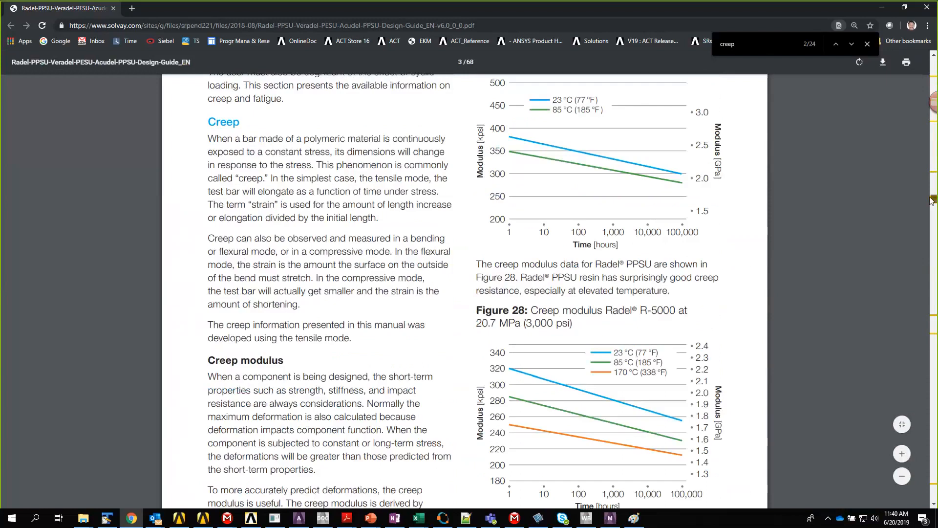
{"action": "scroll", "coordinate": [568, 277], "scroll_direction": "up", "scroll_amount": 7}
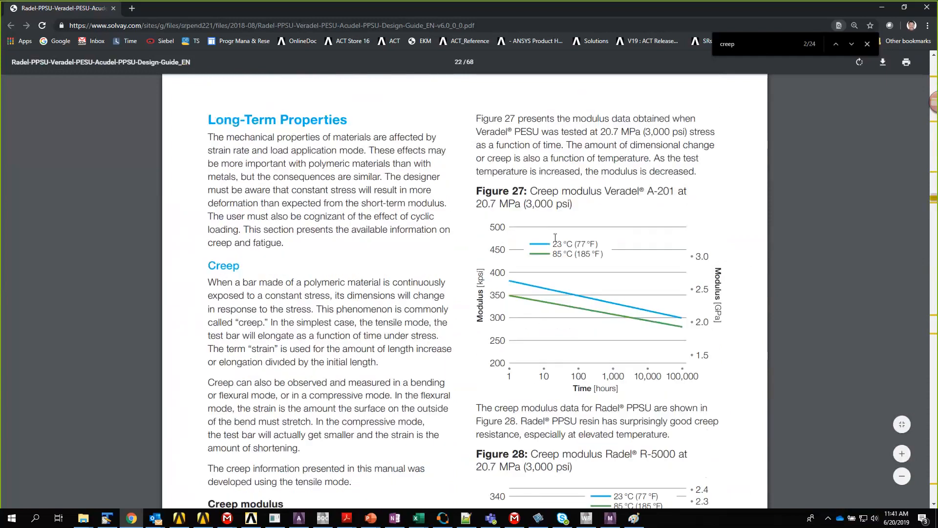
Highlight A-201, the 85 °C curve label and the 20.7 MPa test stress in Figure 27 to point out the creep test conditions
{"action": "left_click_drag", "start_coordinate": [530, 191], "coordinate": [686, 192]}
{"action": "left_click", "coordinate": [643, 190]}
{"action": "double_click", "coordinate": [654, 190]}
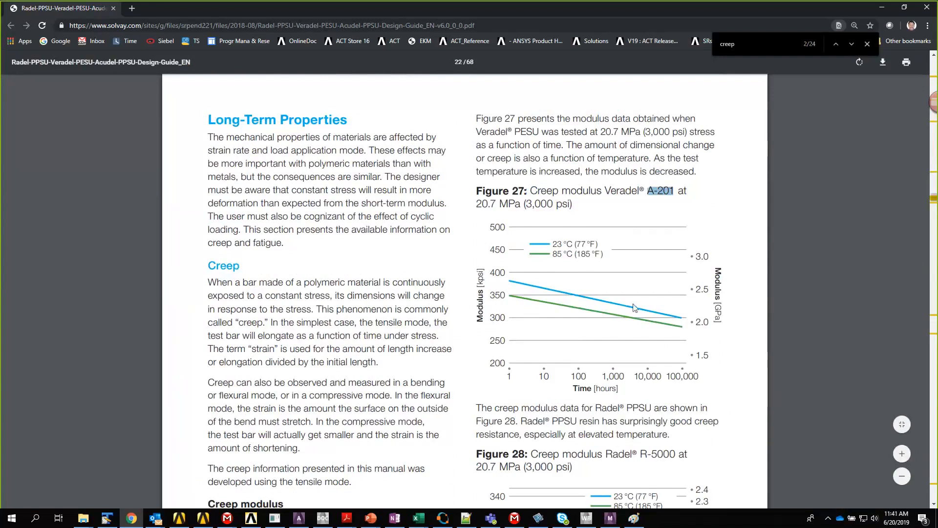
{"action": "left_click_drag", "start_coordinate": [552, 243], "coordinate": [575, 254]}
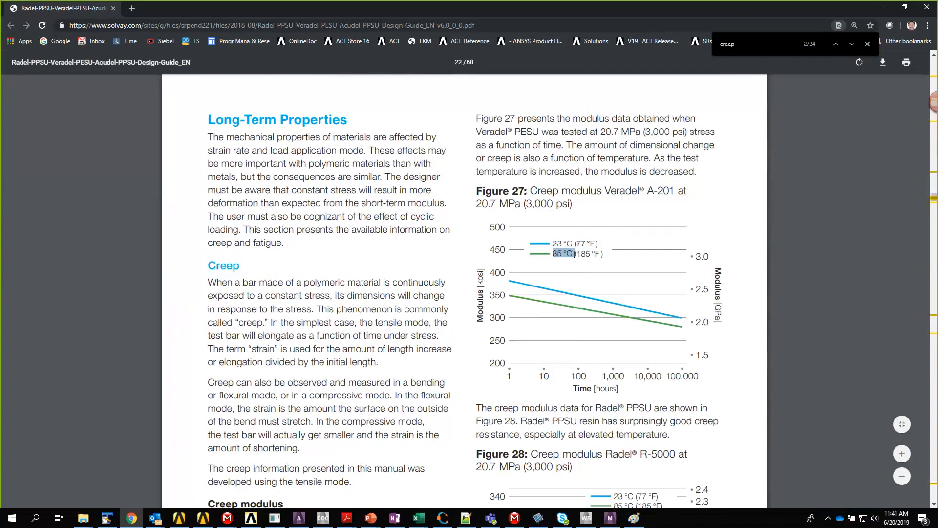
{"action": "double_click", "coordinate": [491, 204]}
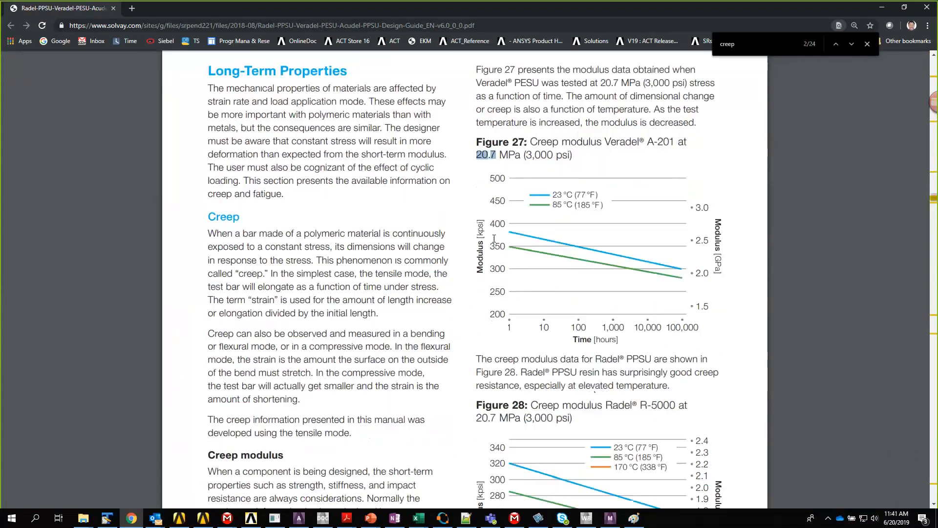
Look back through the design guide's preceding property pages to the stress-strain curves in Figures 10 and 11
{"action": "scroll", "coordinate": [515, 288], "scroll_direction": "down", "scroll_amount": 1}
{"action": "scroll", "coordinate": [493, 369], "scroll_direction": "up", "scroll_amount": 4}
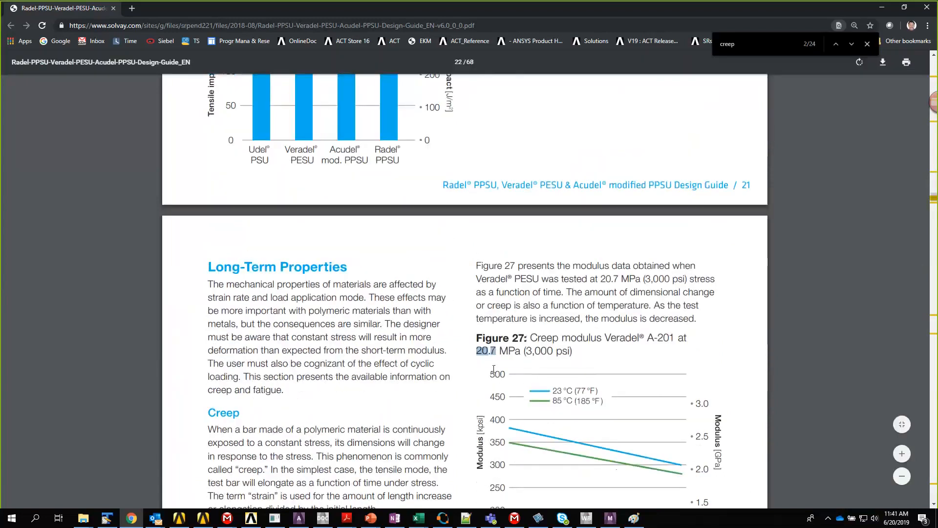
{"action": "scroll", "coordinate": [494, 369], "scroll_direction": "up", "scroll_amount": 9}
{"action": "scroll", "coordinate": [490, 393], "scroll_direction": "down", "scroll_amount": 3}
{"action": "scroll", "coordinate": [490, 393], "scroll_direction": "up", "scroll_amount": 8}
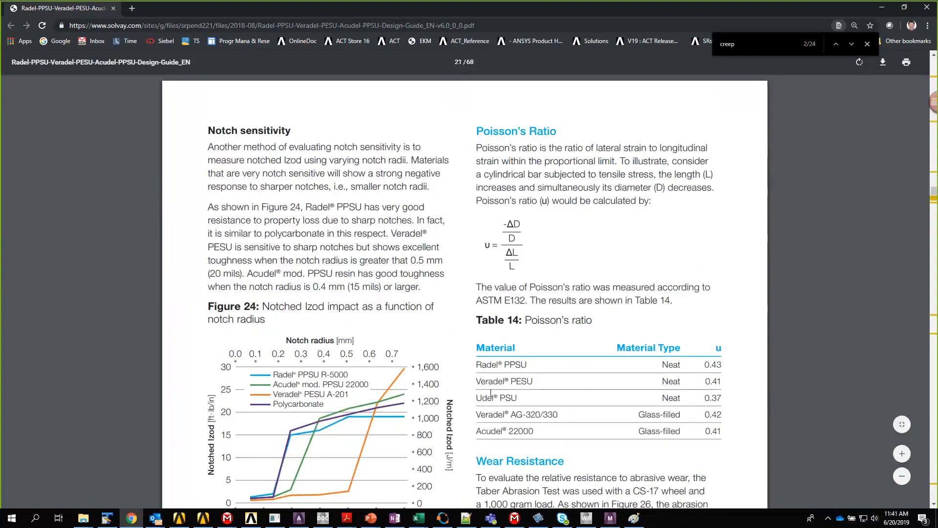
{"action": "scroll", "coordinate": [491, 393], "scroll_direction": "down", "scroll_amount": 1}
{"action": "scroll", "coordinate": [490, 393], "scroll_direction": "down", "scroll_amount": 6}
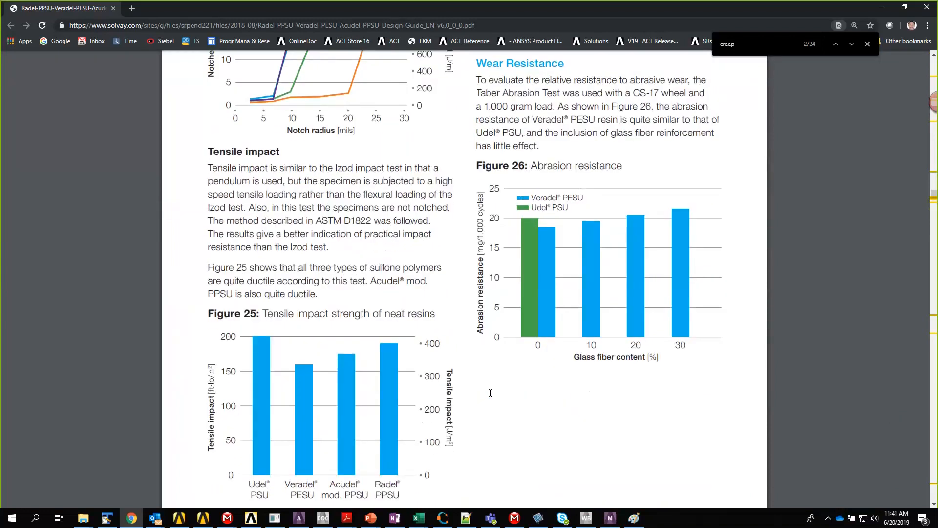
{"action": "scroll", "coordinate": [490, 393], "scroll_direction": "down", "scroll_amount": 10}
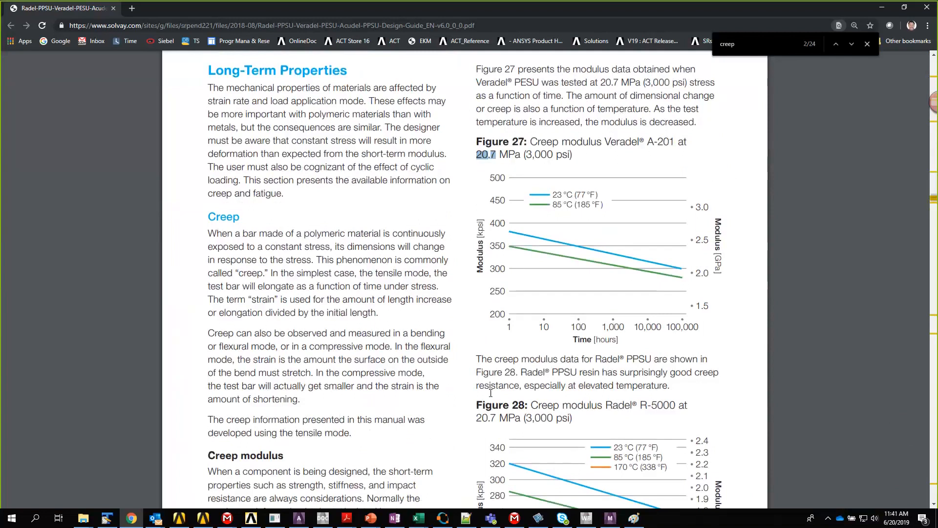
{"action": "scroll", "coordinate": [491, 393], "scroll_direction": "up", "scroll_amount": 8}
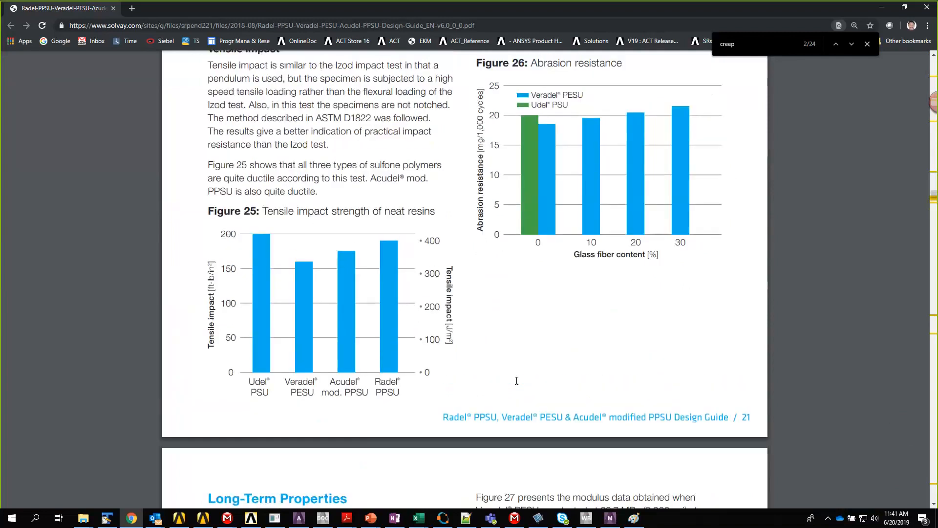
{"action": "scroll", "coordinate": [516, 381], "scroll_direction": "up", "scroll_amount": 20}
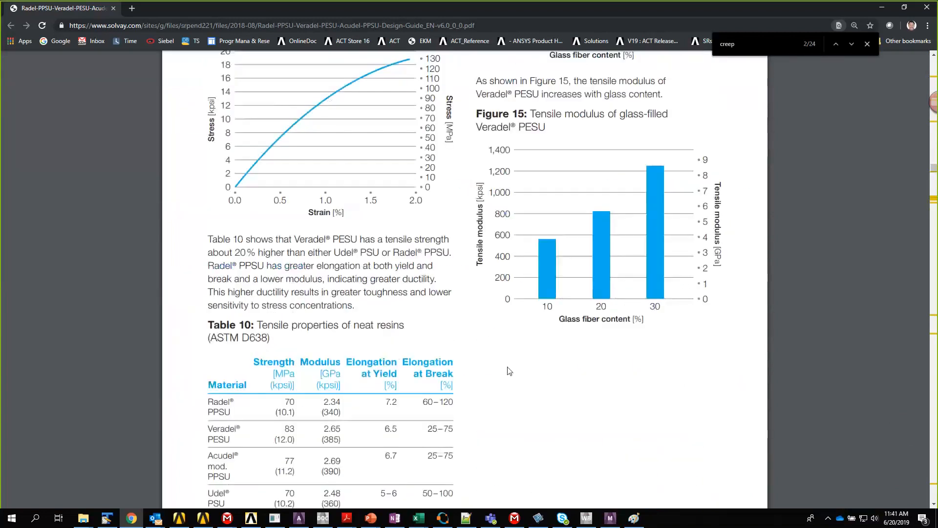
{"action": "scroll", "coordinate": [508, 371], "scroll_direction": "up", "scroll_amount": 20}
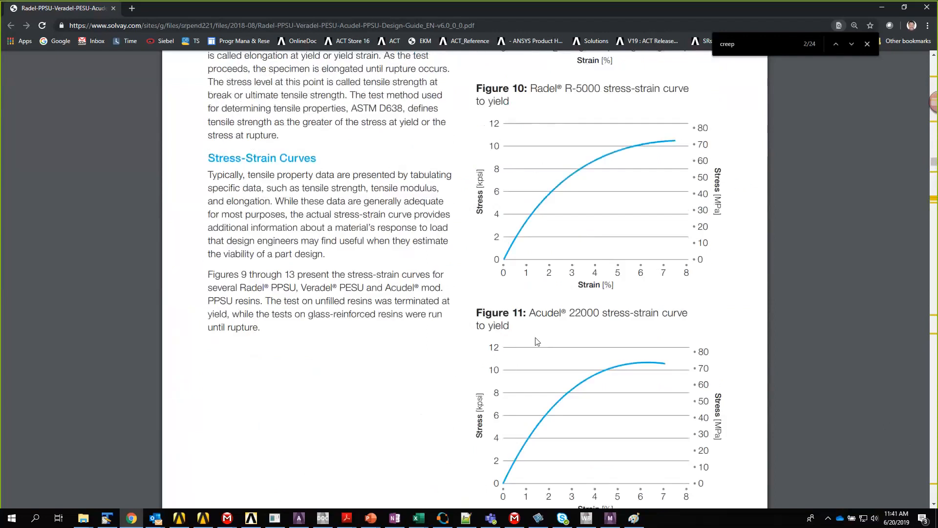
{"action": "scroll", "coordinate": [537, 342], "scroll_direction": "up", "scroll_amount": 2}
Switch to the Excel workbook Veredel_Creep_Data_Ansys_CurveFitting.xlsx and review the Digitize sheet's Engauge Digitizer capture and export settings for Figure 9
{"action": "mouse_move", "coordinate": [418, 517]}
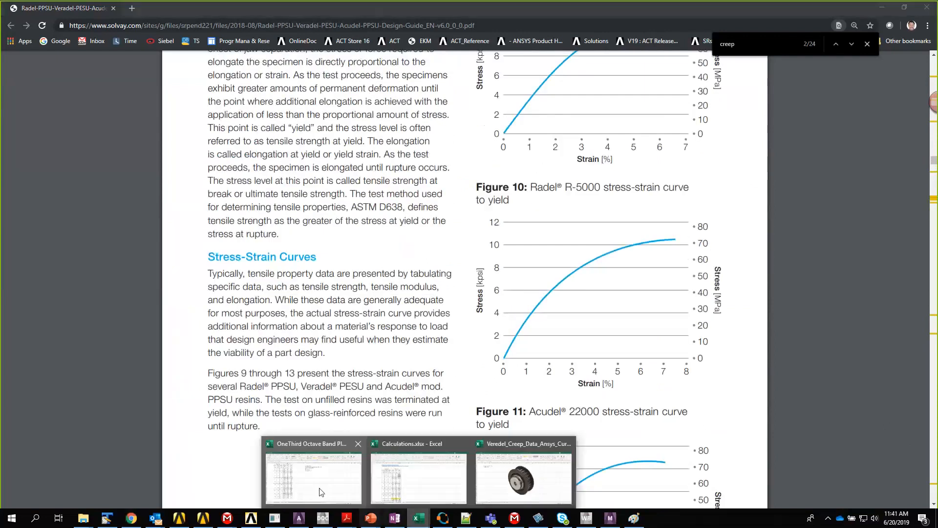
{"action": "left_click", "coordinate": [523, 478]}
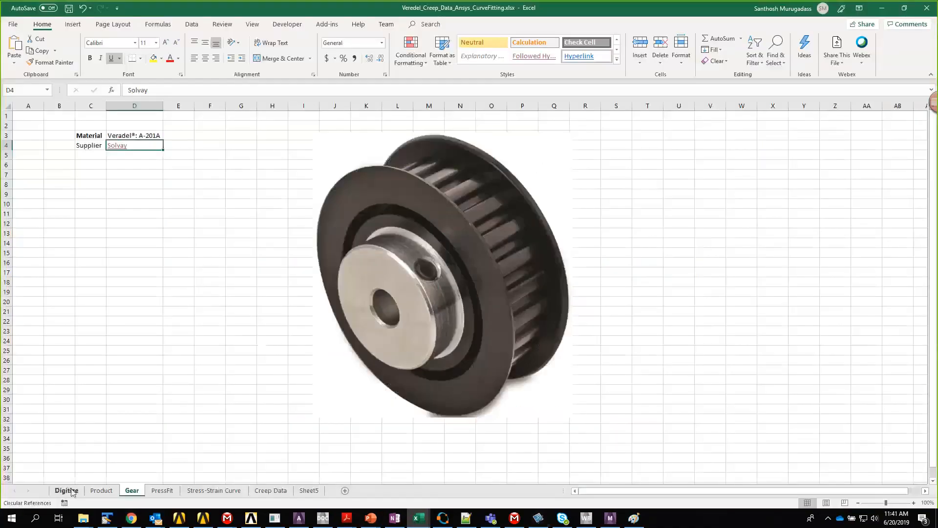
{"action": "left_click", "coordinate": [71, 491]}
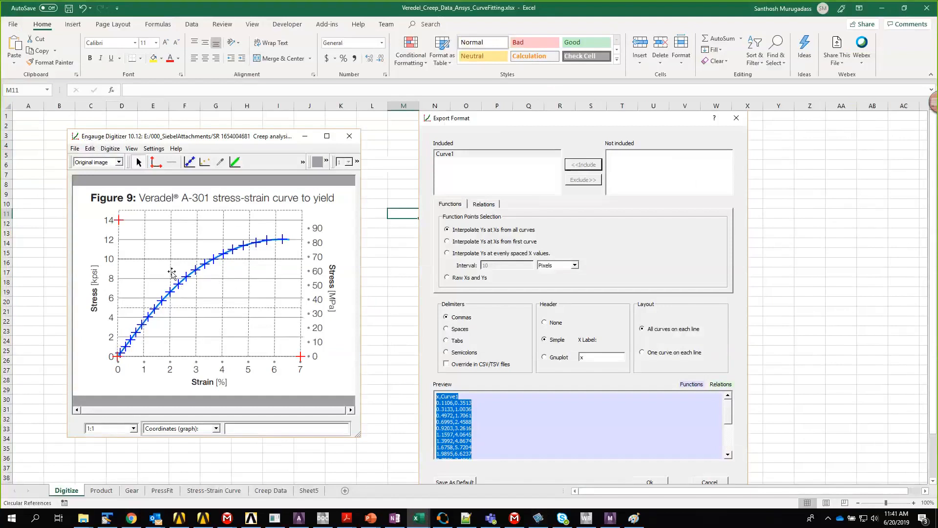
{"action": "scroll", "coordinate": [172, 272], "scroll_direction": "down", "scroll_amount": 1}
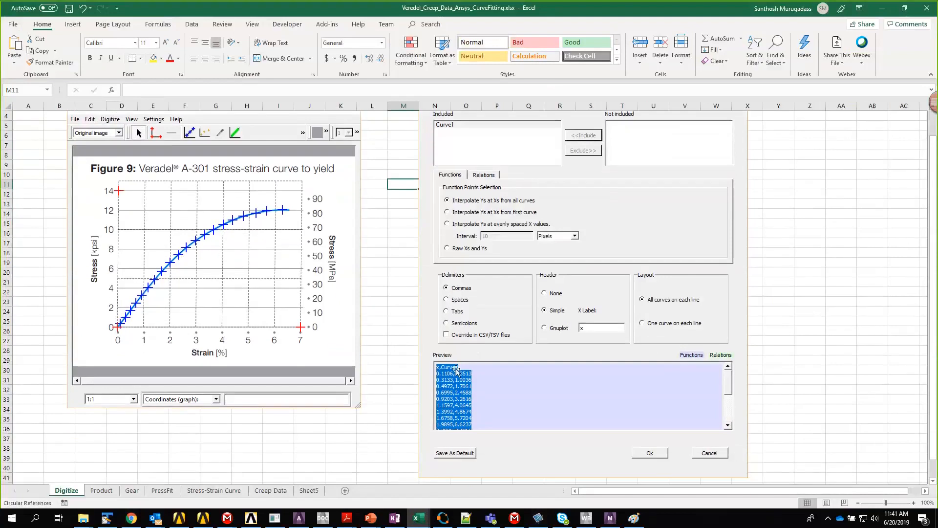
{"action": "scroll", "coordinate": [458, 371], "scroll_direction": "down", "scroll_amount": 1}
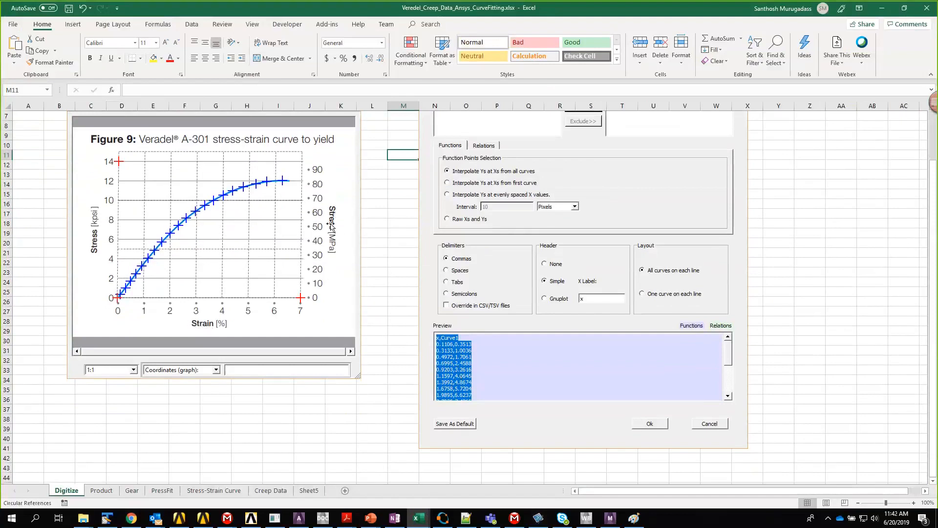
{"action": "scroll", "coordinate": [253, 240], "scroll_direction": "up", "scroll_amount": 2}
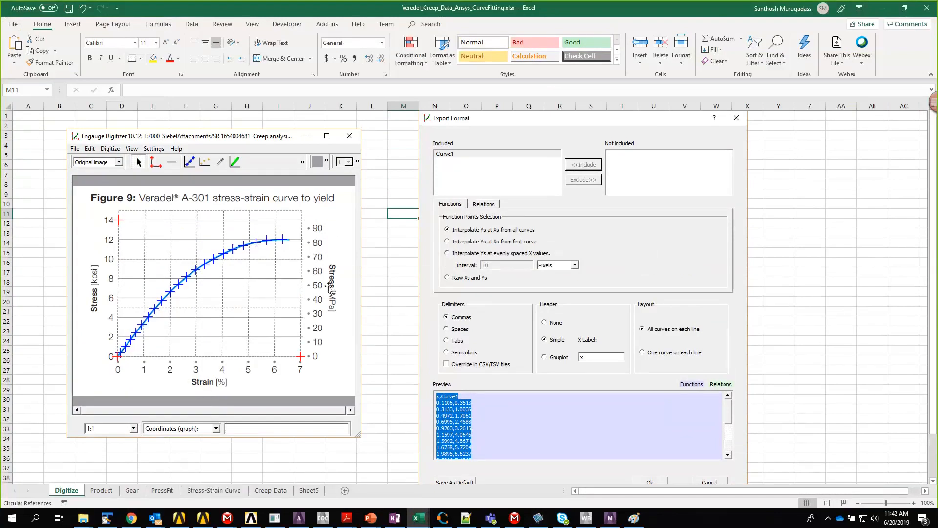
Open the Stress-Strain Curve sheet and examine the Digitized Data stress and strain columns
{"action": "left_click", "coordinate": [215, 492]}
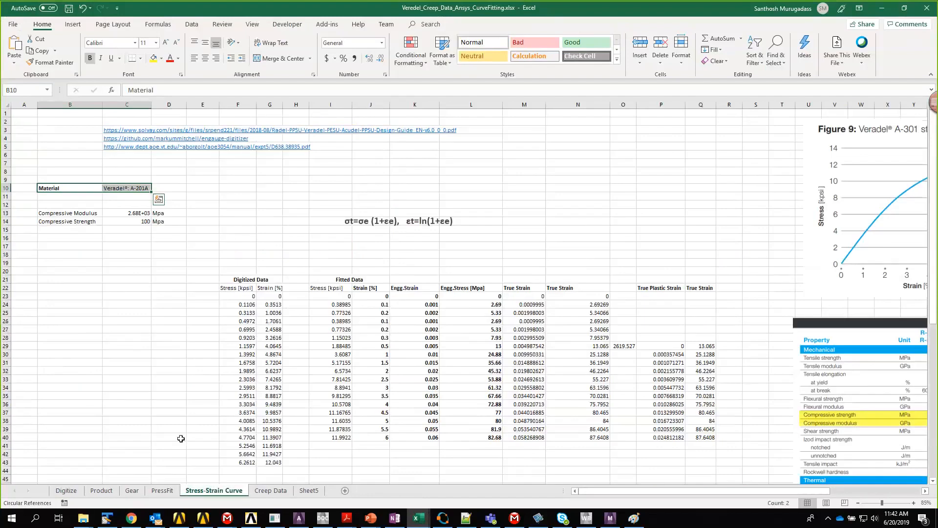
{"action": "left_click", "coordinate": [165, 333]}
{"action": "left_click_drag", "start_coordinate": [245, 285], "coordinate": [247, 454]}
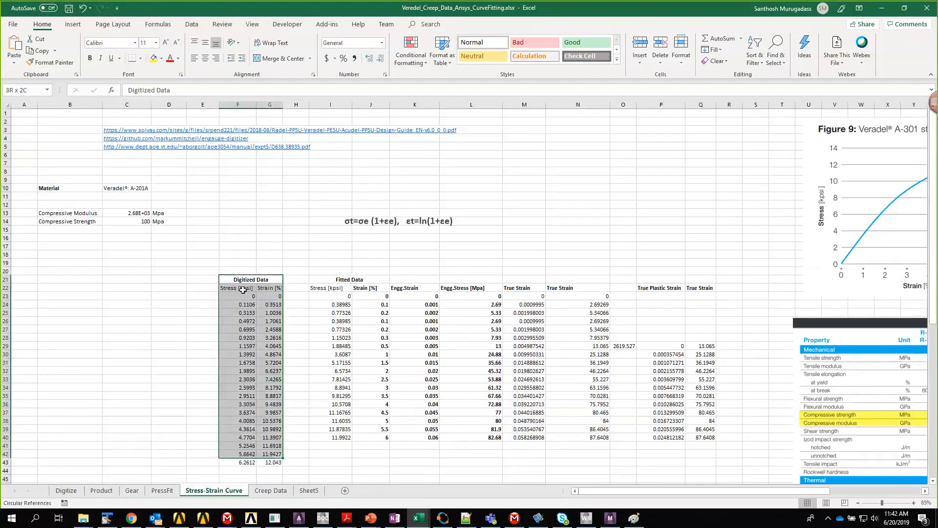
{"action": "left_click", "coordinate": [243, 290]}
{"action": "scroll", "coordinate": [241, 319], "scroll_direction": "up", "scroll_amount": 1, "text": "ctrl"}
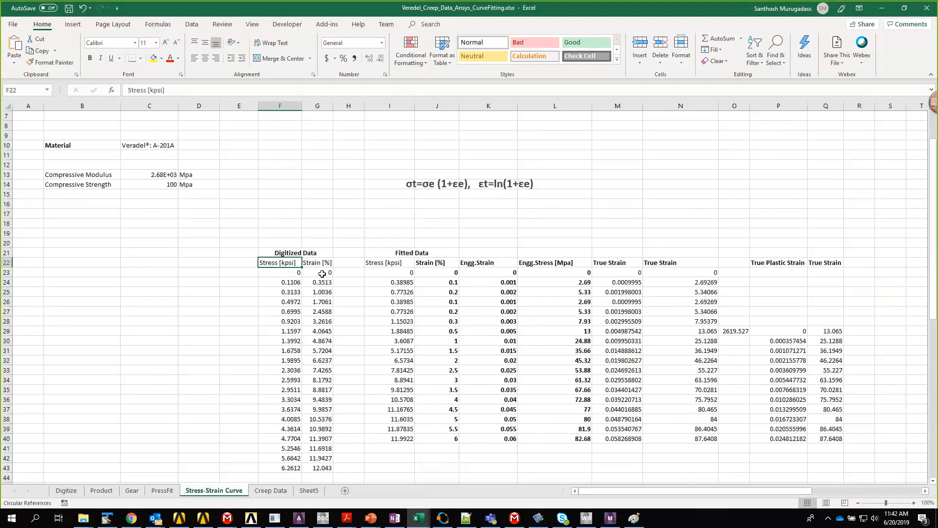
{"action": "left_click_drag", "start_coordinate": [323, 273], "coordinate": [324, 311]}
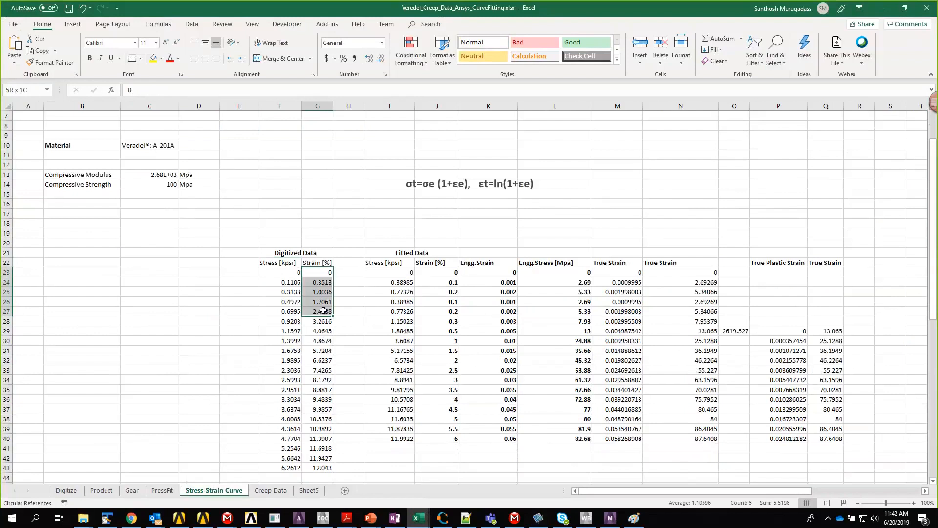
Review the Fitted Data columns and inspect the Engg.Strain formula =J24/100 in cell K24
{"action": "left_click_drag", "start_coordinate": [392, 273], "coordinate": [392, 428]}
{"action": "scroll", "coordinate": [392, 428], "scroll_direction": "down", "scroll_amount": 4}
{"action": "left_click", "coordinate": [449, 176]}
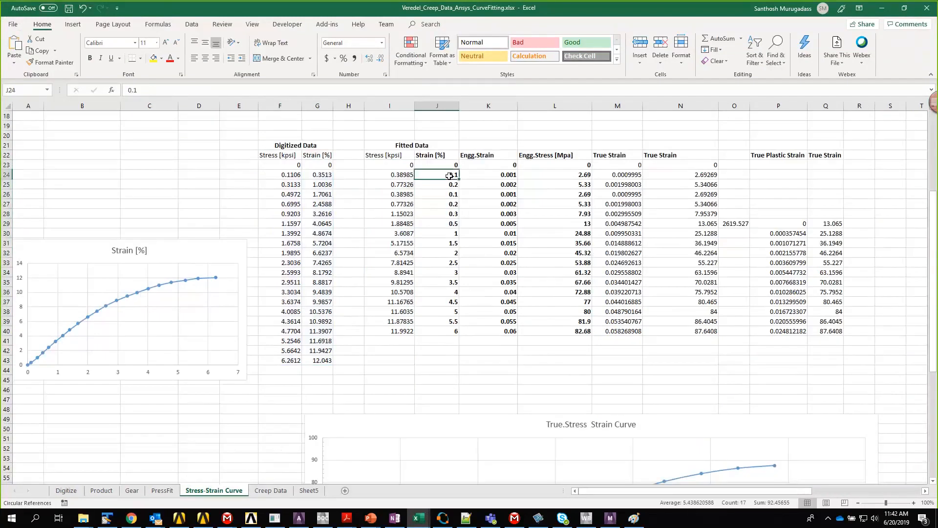
{"action": "left_click", "coordinate": [506, 174]}
{"action": "double_click", "coordinate": [505, 174]}
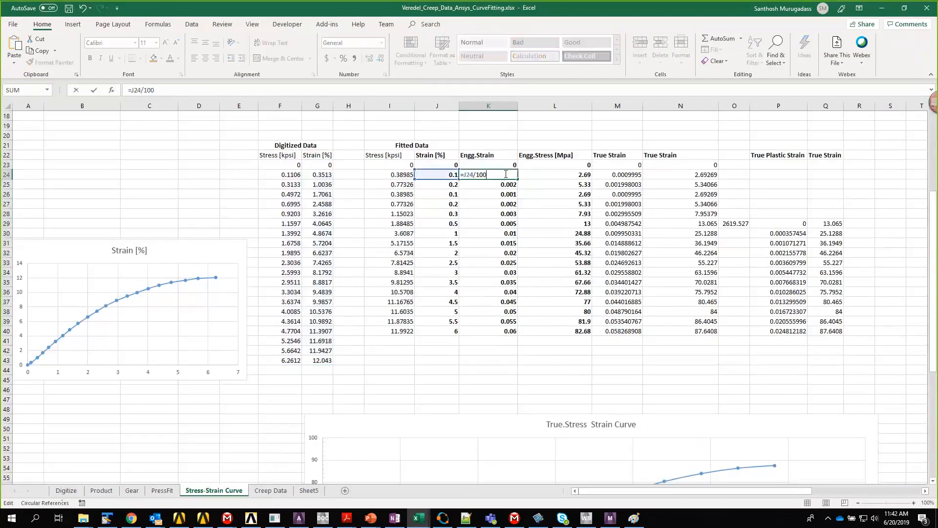
{"action": "key", "text": "Return"}
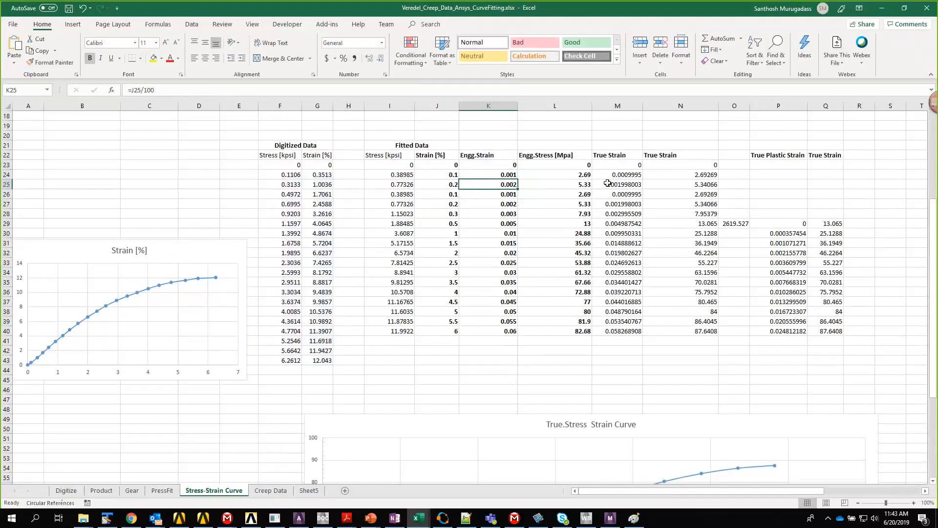
Inspect the kpsi-to-MPa conversion formula in L24 and highlight the Engg.Strain and Engg.Stress columns
{"action": "double_click", "coordinate": [584, 175]}
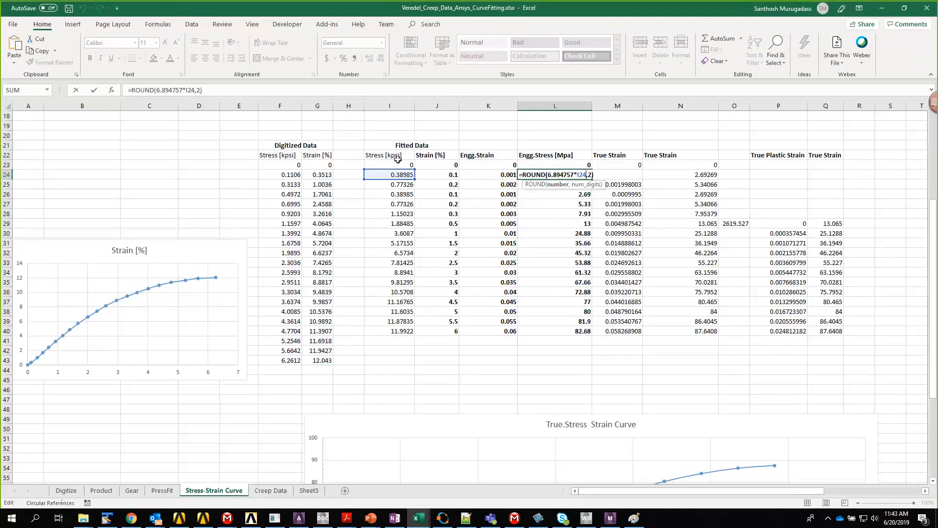
{"action": "left_click", "coordinate": [515, 168]}
{"action": "left_click_drag", "start_coordinate": [489, 156], "coordinate": [562, 331]}
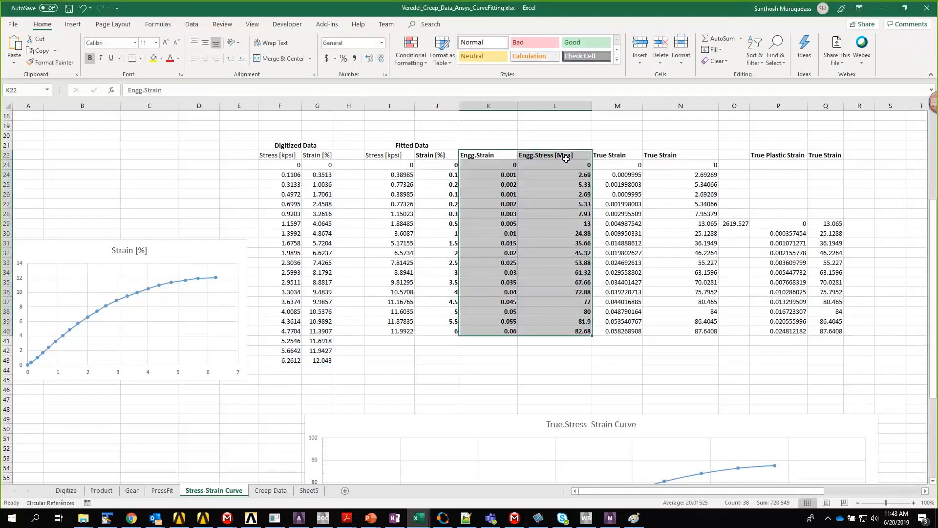
Compare the engineering stress-strain columns with the two true-value columns M and N by highlighting each set of data
{"action": "scroll", "coordinate": [616, 233], "scroll_direction": "up", "scroll_amount": 2}
{"action": "left_click", "coordinate": [619, 260]}
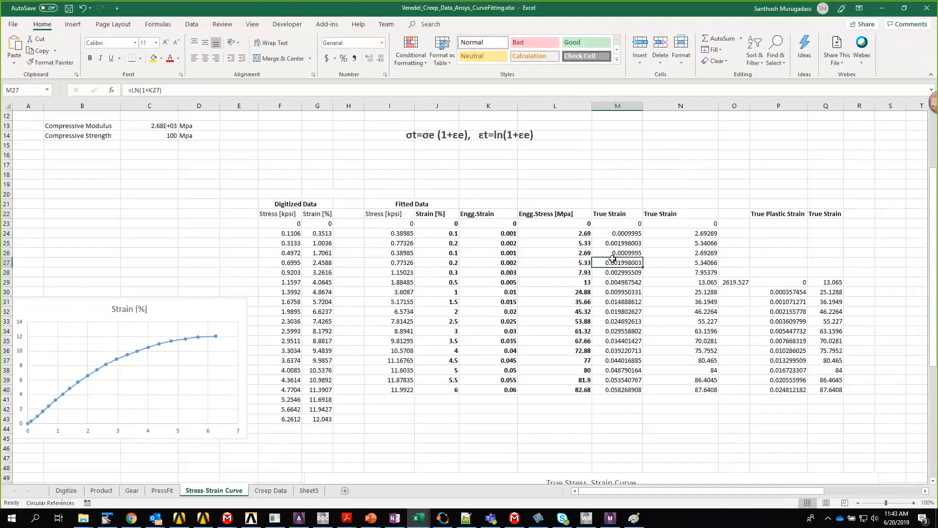
{"action": "left_click_drag", "start_coordinate": [498, 215], "coordinate": [569, 387]}
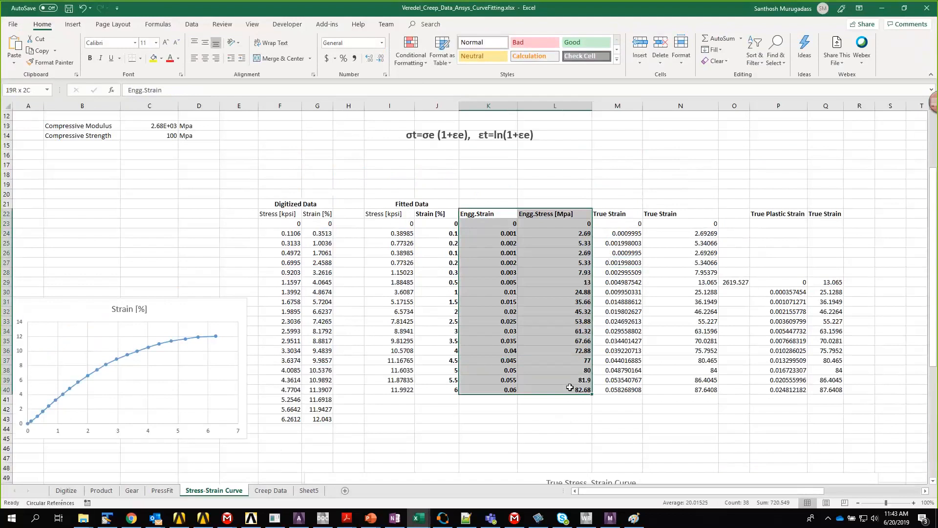
{"action": "left_click_drag", "start_coordinate": [616, 215], "coordinate": [620, 380]}
{"action": "left_click_drag", "start_coordinate": [687, 212], "coordinate": [711, 390]}
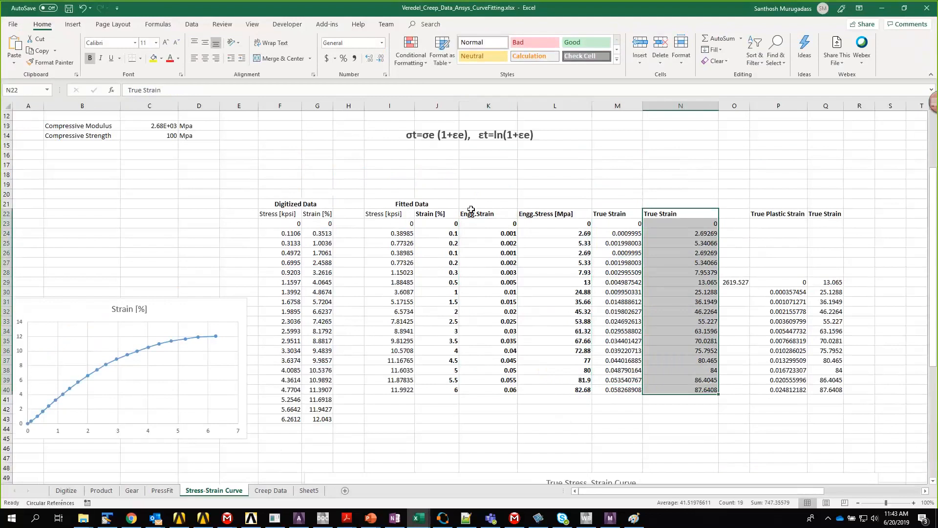
Highlight the engineering stress and strain terms in the true stress and true strain equations above the tables
{"action": "left_click", "coordinate": [413, 135]}
{"action": "left_click_drag", "start_coordinate": [429, 136], "coordinate": [434, 136]}
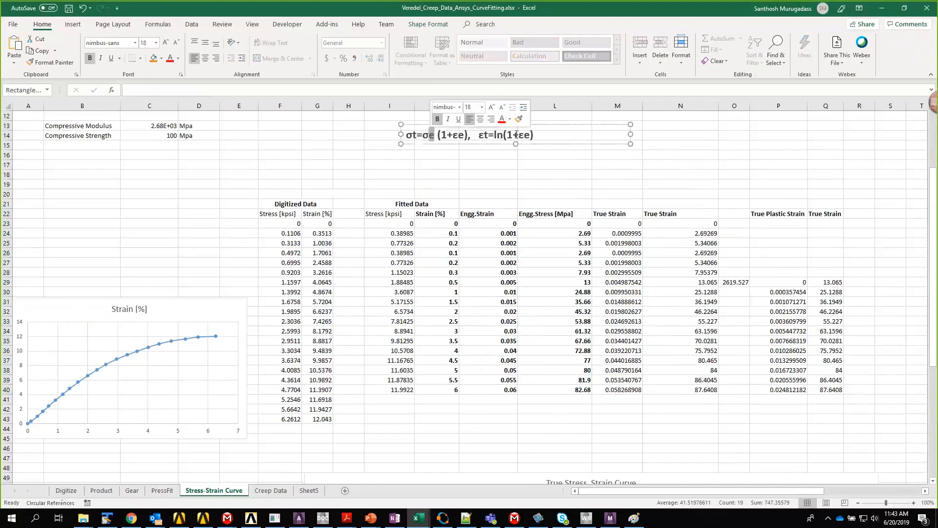
{"action": "left_click_drag", "start_coordinate": [519, 135], "coordinate": [495, 136]}
Inspect the true strain formula =LN(1+K24) in M24 and the true stress formula =L24*(1+K24) in N24
{"action": "left_click", "coordinate": [625, 235]}
{"action": "double_click", "coordinate": [625, 236]}
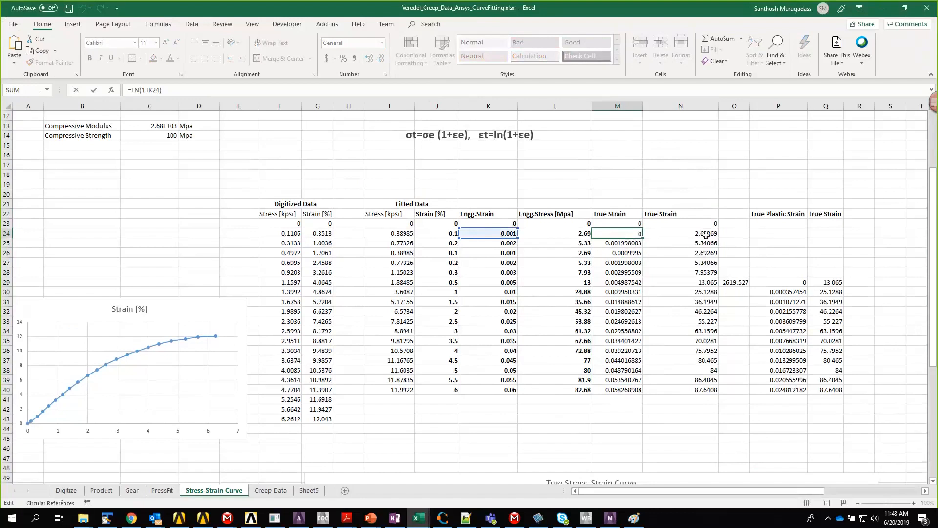
{"action": "key", "text": "Tab"}
{"action": "key", "text": "F2"}
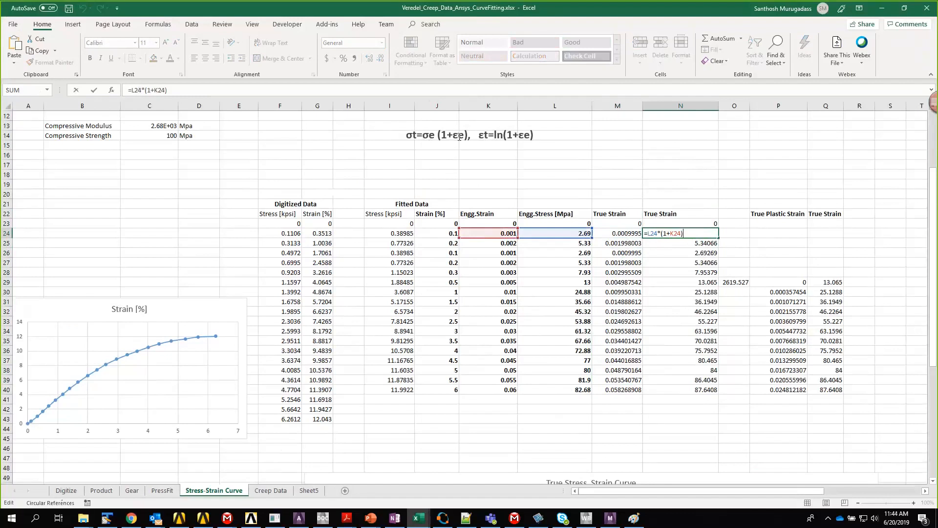
{"action": "left_click", "coordinate": [411, 136]}
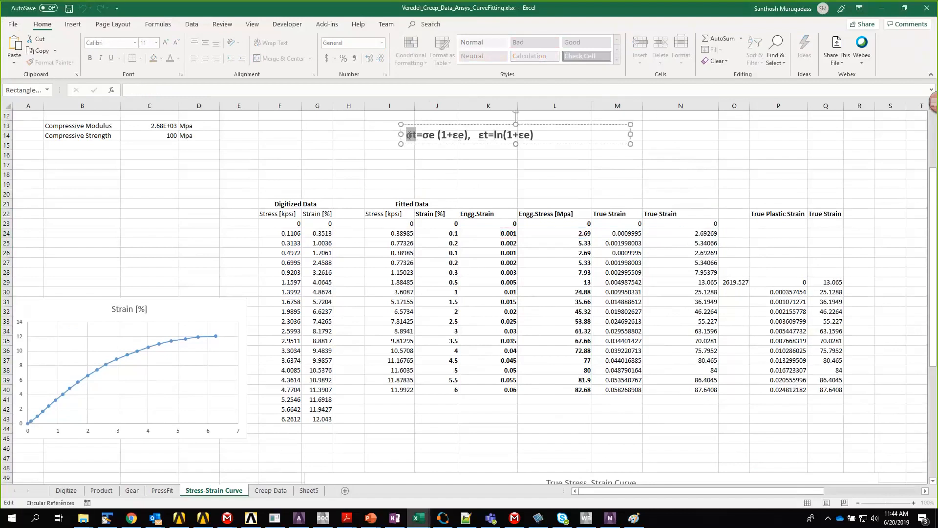
{"action": "key", "text": "Return"}
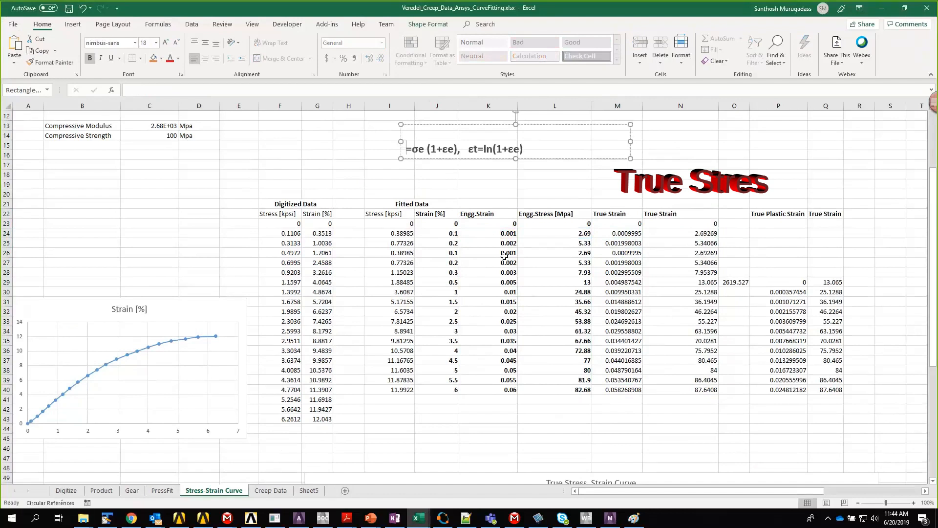
{"action": "key", "text": "ctrl+z"}
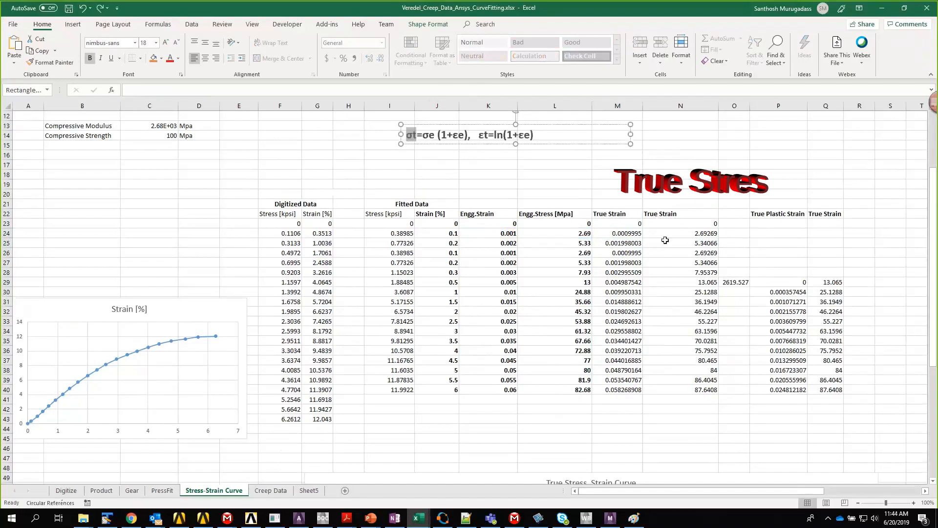
Highlight the converted true strain and true stress data in M22:N40
{"action": "left_click", "coordinate": [733, 253]}
{"action": "left_click_drag", "start_coordinate": [609, 213], "coordinate": [700, 389]}
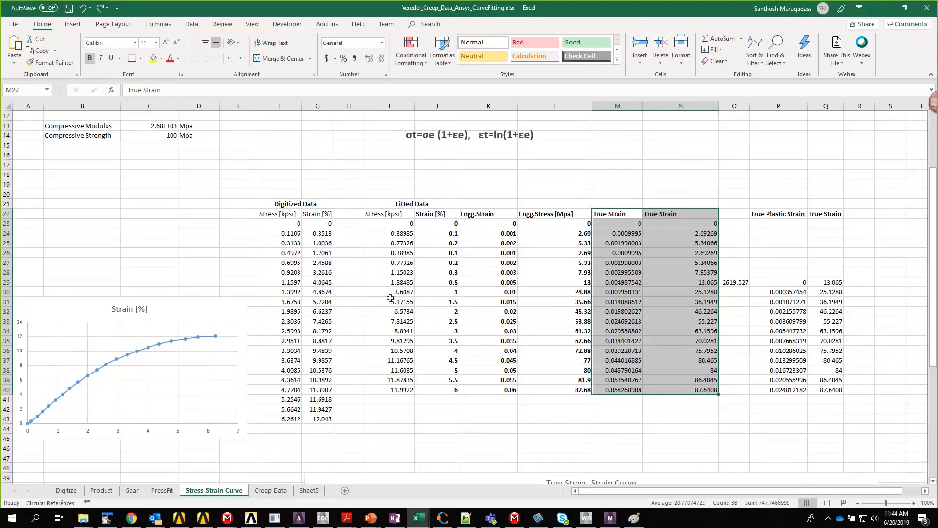
Examine the True Stress Strain Curve chart below the tables, including its tangent line and the marked end of the linear region
{"action": "scroll", "coordinate": [416, 285], "scroll_direction": "down", "scroll_amount": 11}
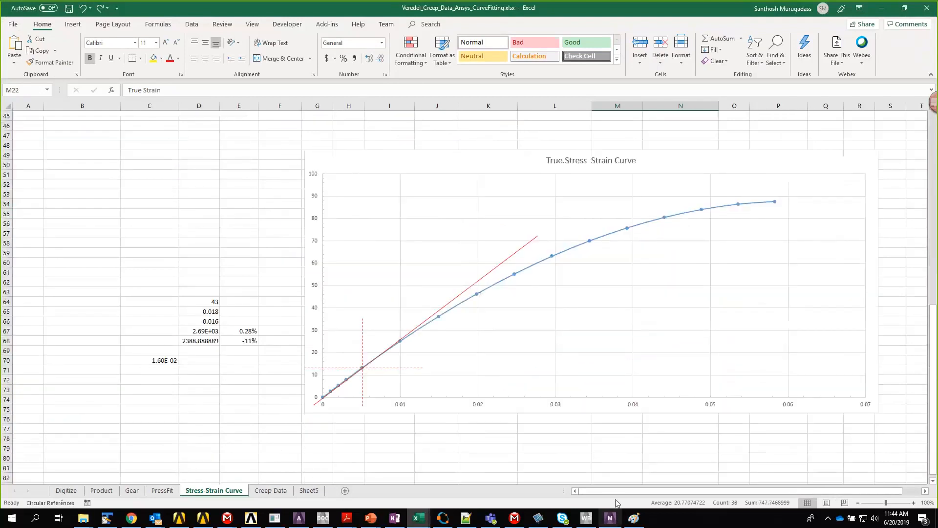
{"action": "scroll", "coordinate": [561, 283], "scroll_direction": "up", "scroll_amount": 4}
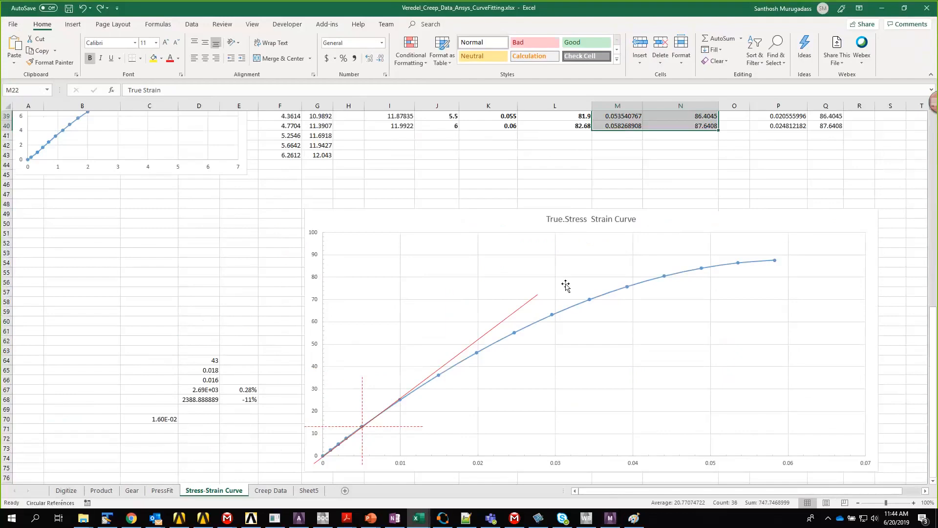
{"action": "scroll", "coordinate": [592, 354], "scroll_direction": "down", "scroll_amount": 3}
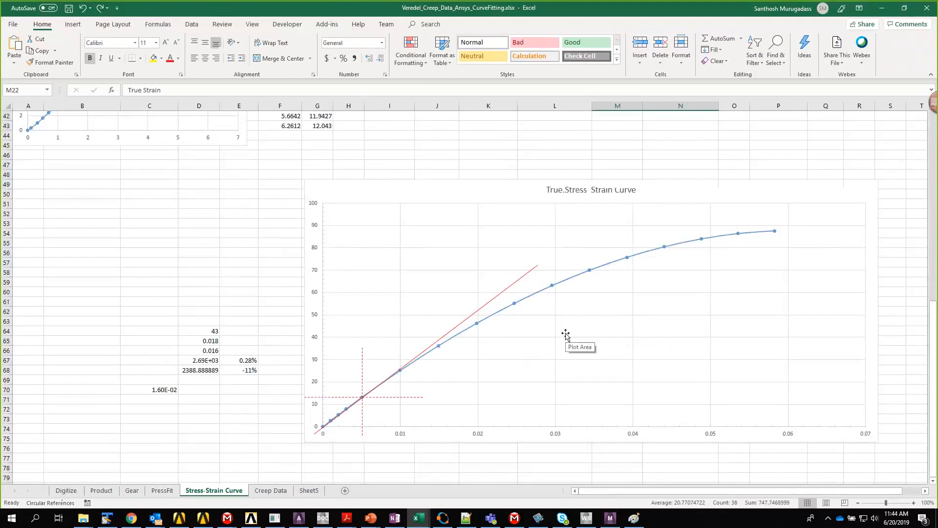
{"action": "scroll", "coordinate": [565, 333], "scroll_direction": "up", "scroll_amount": 3}
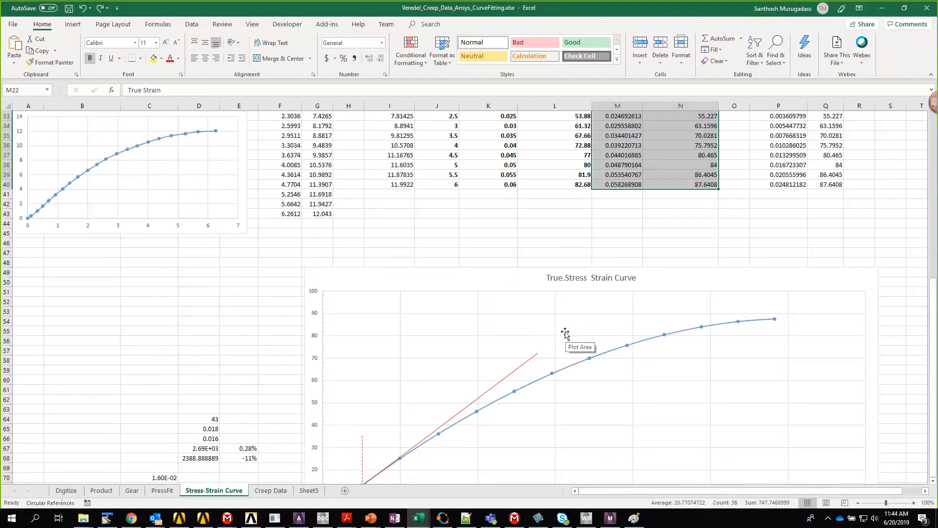
{"action": "scroll", "coordinate": [566, 333], "scroll_direction": "up", "scroll_amount": 4}
{"action": "scroll", "coordinate": [594, 245], "scroll_direction": "down", "scroll_amount": 9}
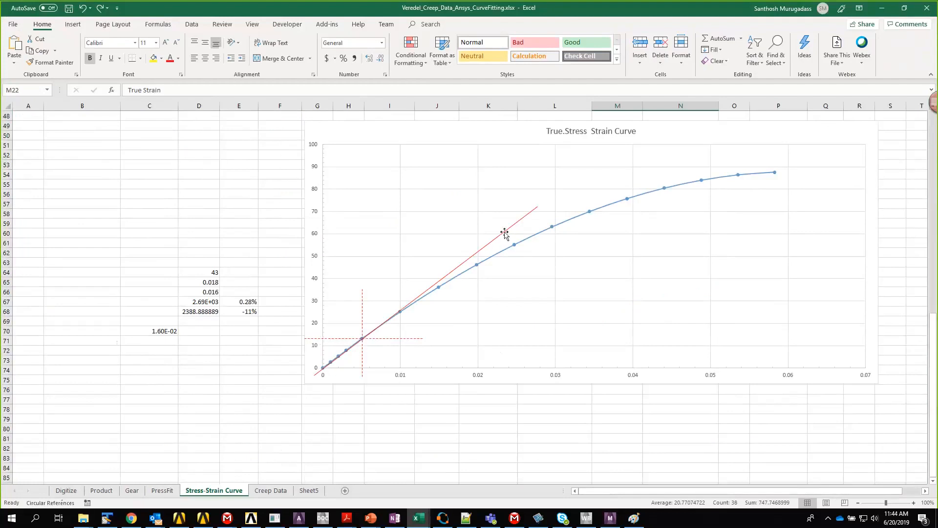
{"action": "left_click", "coordinate": [364, 337]}
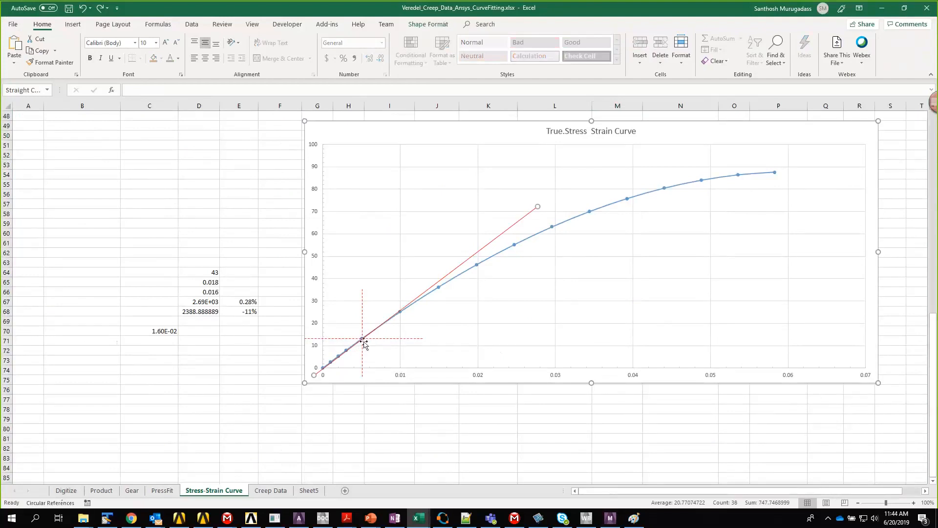
{"action": "mouse_move", "coordinate": [362, 339]}
Inspect the modulus formula =N29/M29 in cell O29 beside the true-value columns
{"action": "scroll", "coordinate": [436, 321], "scroll_direction": "up", "scroll_amount": 11}
{"action": "left_click", "coordinate": [734, 264]}
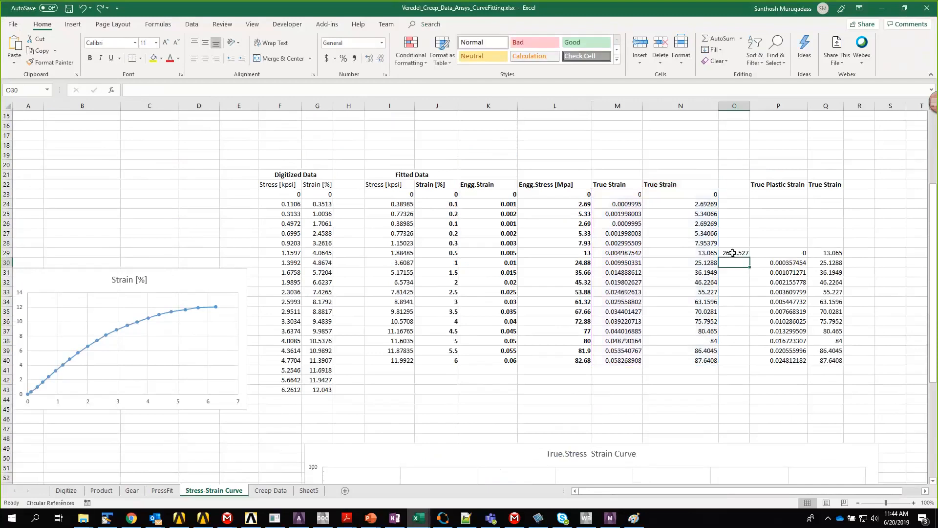
{"action": "double_click", "coordinate": [731, 253]}
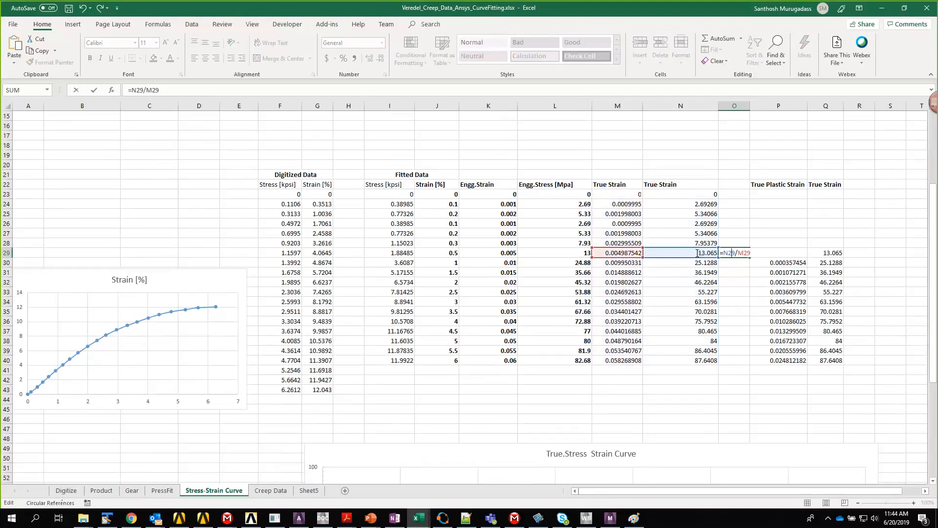
{"action": "key", "text": "Return"}
{"action": "double_click", "coordinate": [736, 253]}
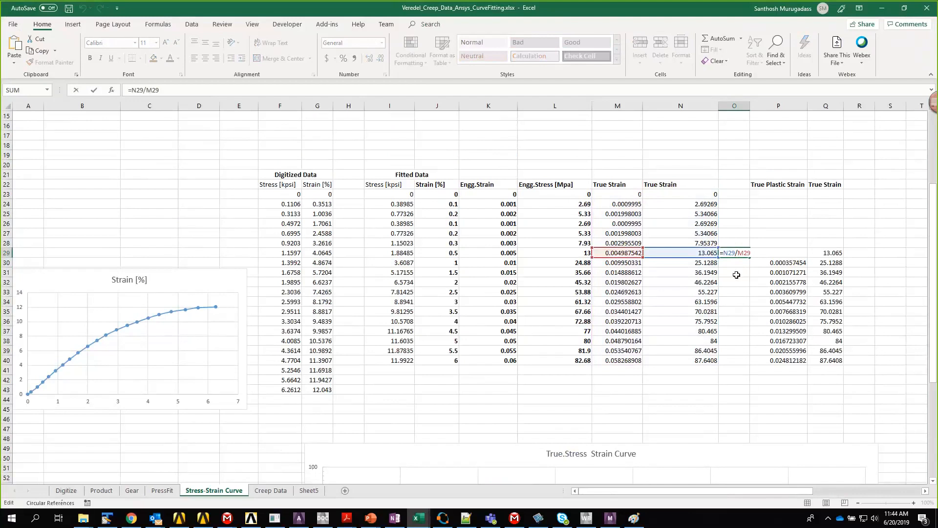
{"action": "key", "text": "Return"}
Glance at the design guide PDF in Chrome, return to Excel and compare the calculated modulus in O29 with the compressive modulus in C13
{"action": "scroll", "coordinate": [737, 274], "scroll_direction": "up", "scroll_amount": 2}
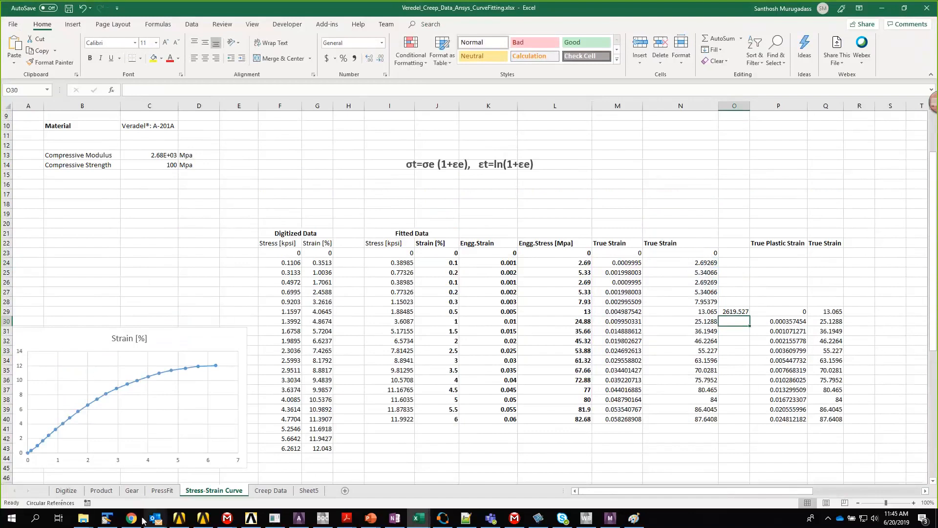
{"action": "mouse_move", "coordinate": [135, 520]}
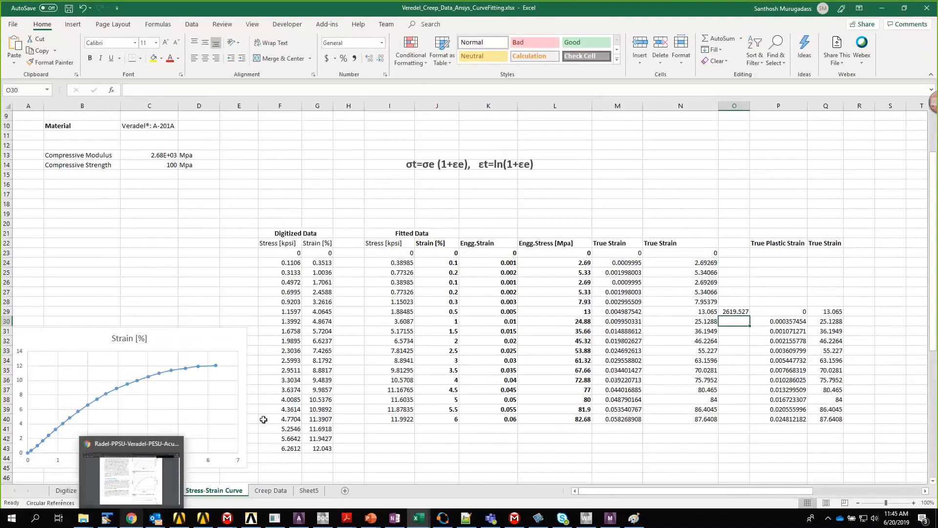
{"action": "left_click", "coordinate": [161, 497]}
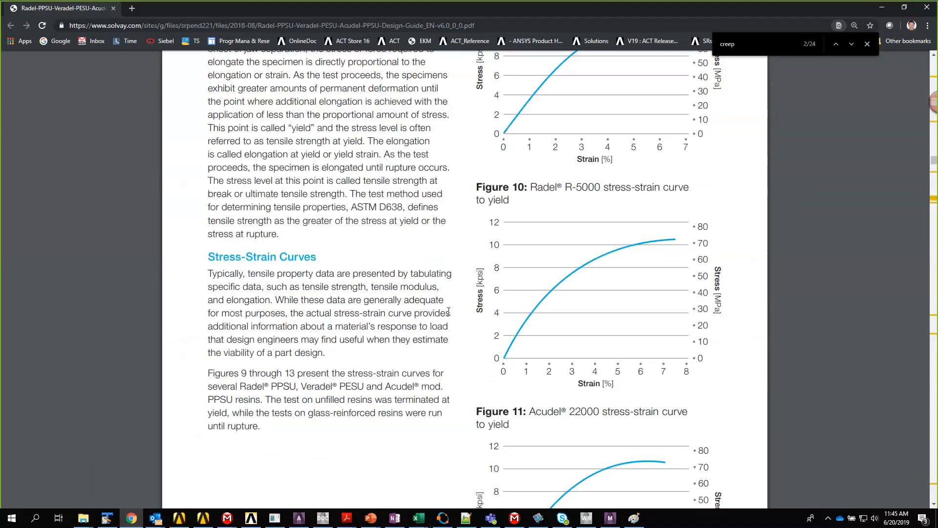
{"action": "key", "text": "alt+Tab"}
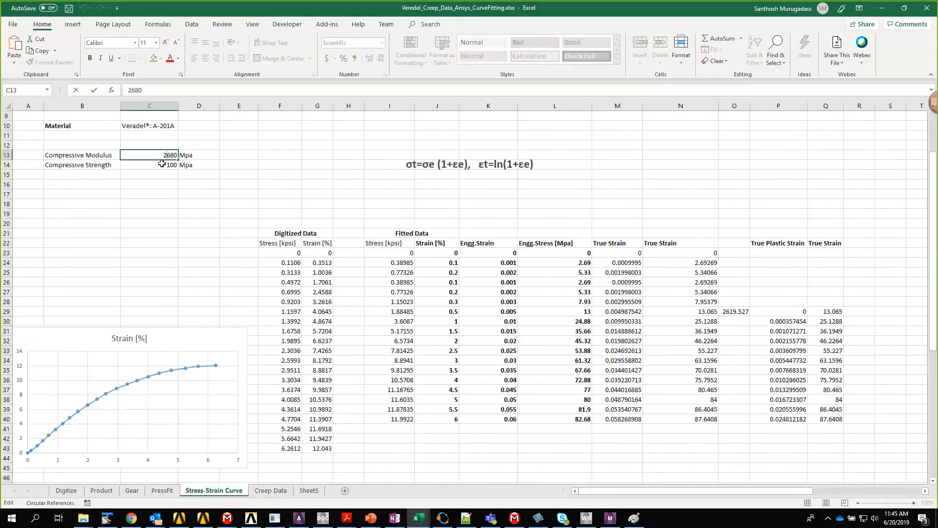
{"action": "double_click", "coordinate": [165, 155]}
{"action": "left_click", "coordinate": [205, 204]}
{"action": "left_click", "coordinate": [737, 312]}
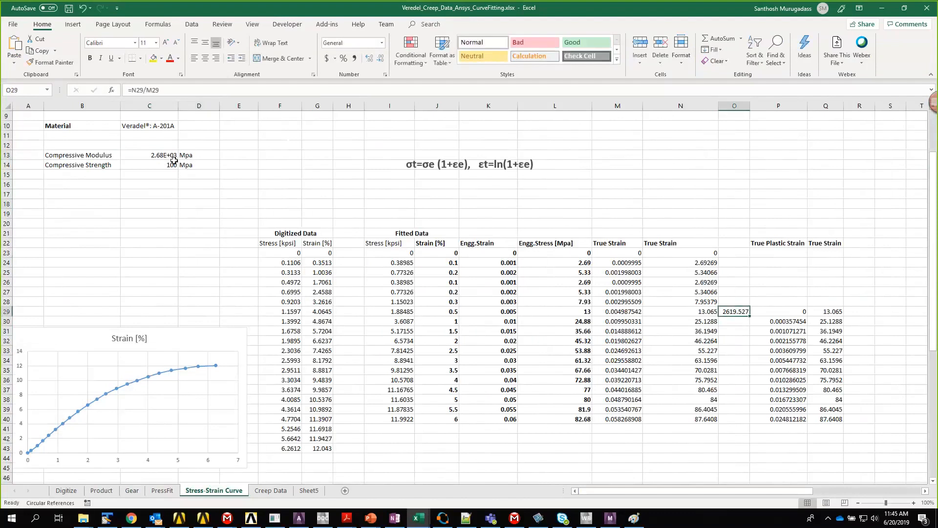
{"action": "left_click_drag", "start_coordinate": [173, 157], "coordinate": [701, 270]}
{"action": "left_click", "coordinate": [736, 310]}
Switch to the design guide PDF in Chrome and examine Figure 8 on secant versus tangent modulus
{"action": "left_click", "coordinate": [131, 518]}
{"action": "scroll", "coordinate": [510, 270], "scroll_direction": "up", "scroll_amount": 5}
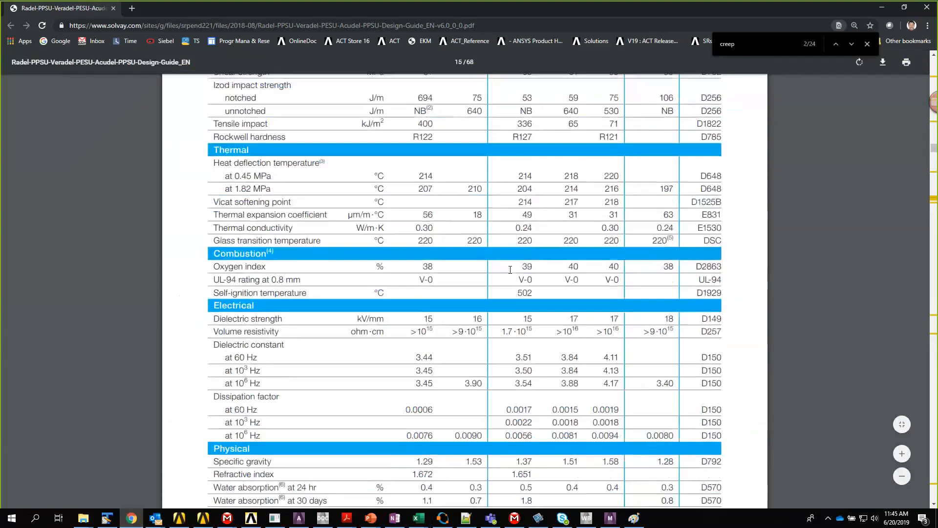
{"action": "scroll", "coordinate": [510, 269], "scroll_direction": "up", "scroll_amount": 5}
{"action": "scroll", "coordinate": [510, 270], "scroll_direction": "up", "scroll_amount": 5}
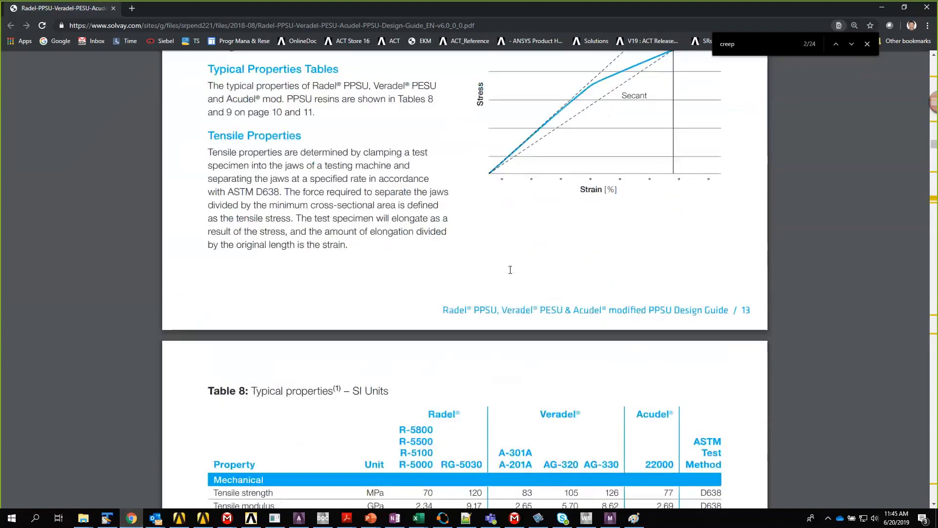
{"action": "scroll", "coordinate": [510, 270], "scroll_direction": "up", "scroll_amount": 2}
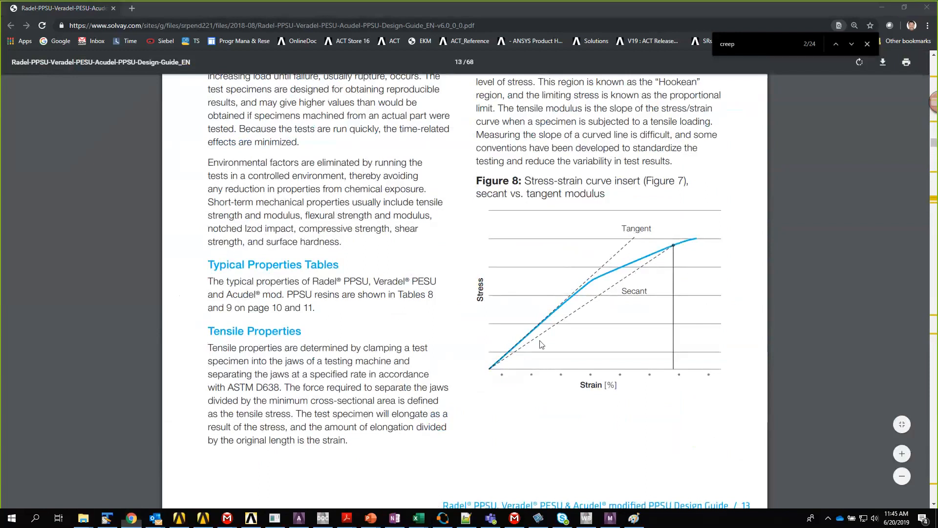
{"action": "scroll", "coordinate": [611, 279], "scroll_direction": "down", "scroll_amount": 1}
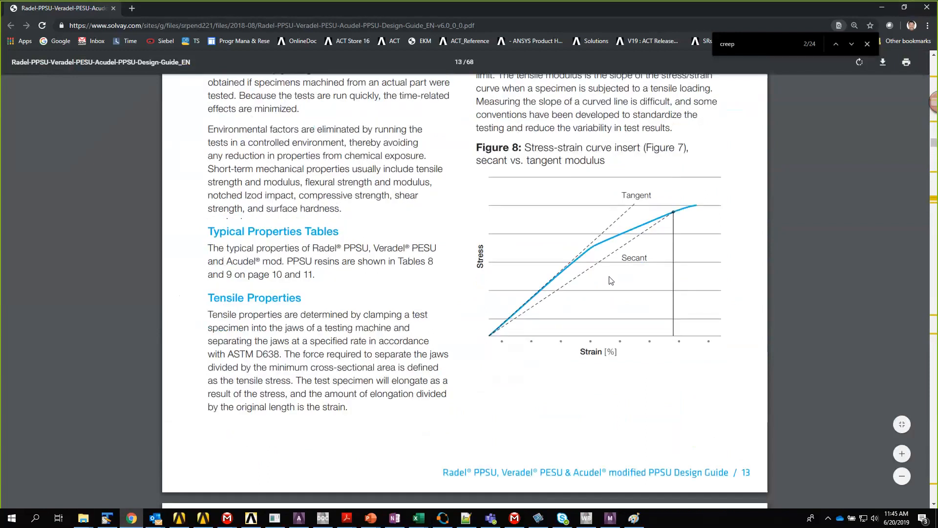
In Table 8, compare the A-201A tensile and compressive moduli, highlighting the compressive modulus label and its value
{"action": "scroll", "coordinate": [610, 280], "scroll_direction": "down", "scroll_amount": 6}
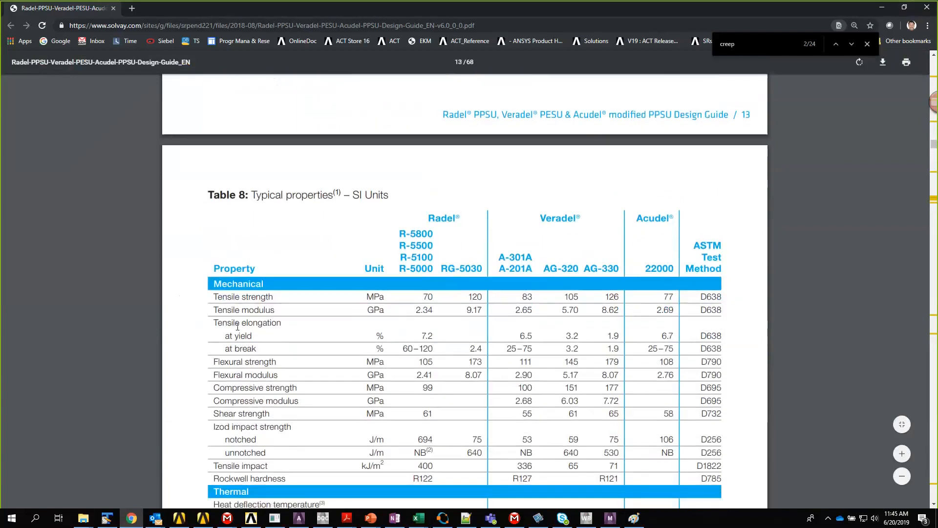
{"action": "double_click", "coordinate": [525, 311]}
{"action": "left_click_drag", "start_coordinate": [517, 402], "coordinate": [534, 402]}
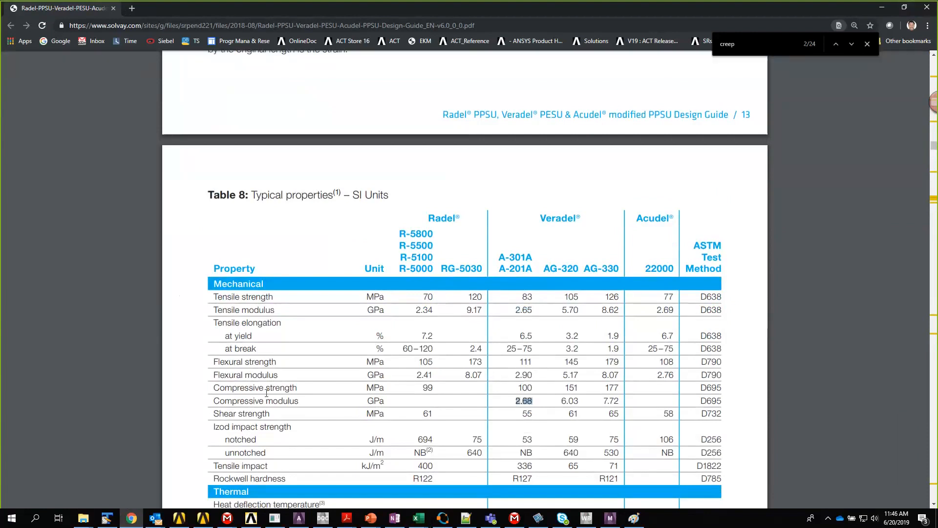
{"action": "left_click_drag", "start_coordinate": [214, 402], "coordinate": [349, 403]}
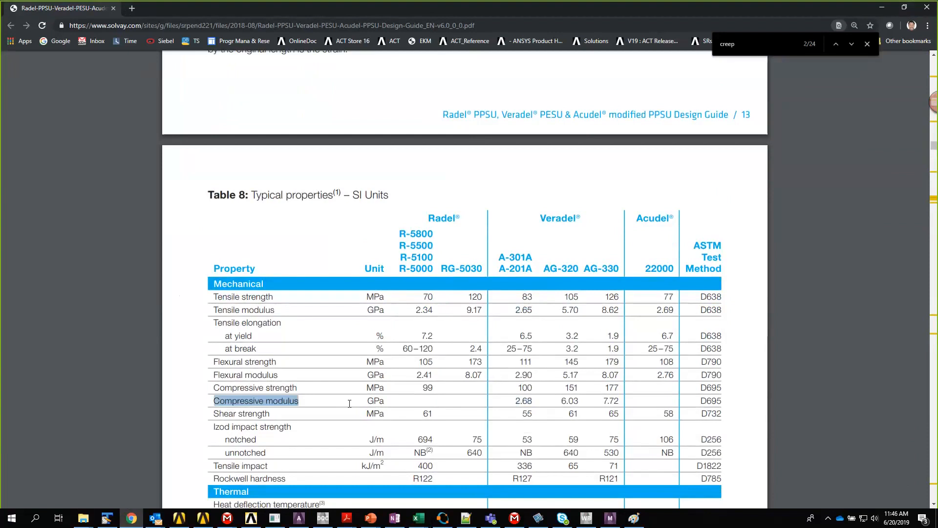
{"action": "mouse_move", "coordinate": [535, 402]}
{"action": "left_mouse_down"}
{"action": "mouse_move", "coordinate": [526, 401]}
{"action": "mouse_move", "coordinate": [537, 401]}
{"action": "left_mouse_up"}
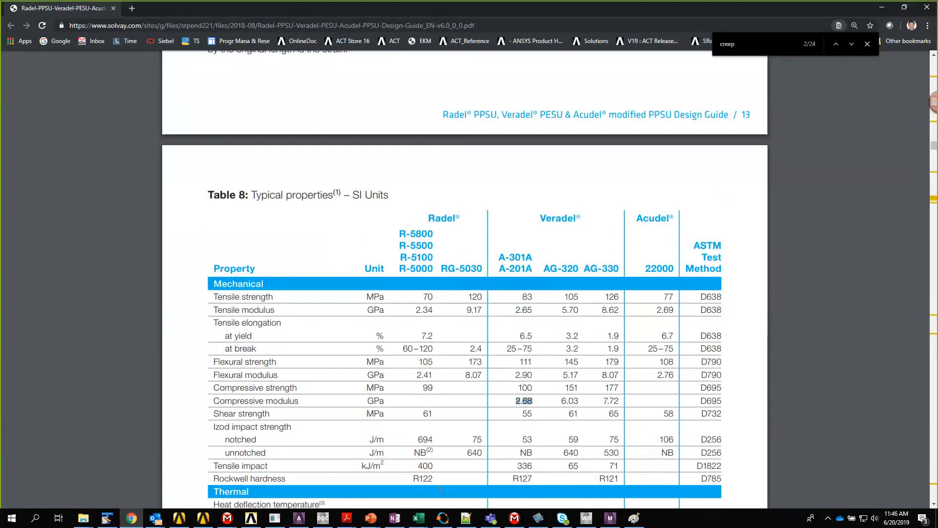
Switch back to the Veredel_Creep_Data_Ansys_CurveFitting workbook in Excel and highlight the true strain and true stress data in columns M and N
{"action": "left_click", "coordinate": [419, 521]}
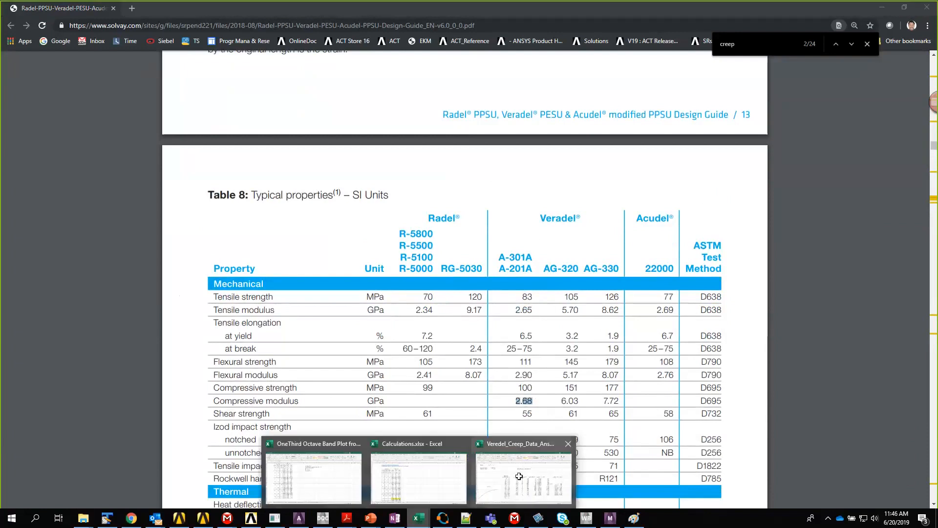
{"action": "left_click", "coordinate": [519, 476]}
{"action": "left_click", "coordinate": [740, 357]}
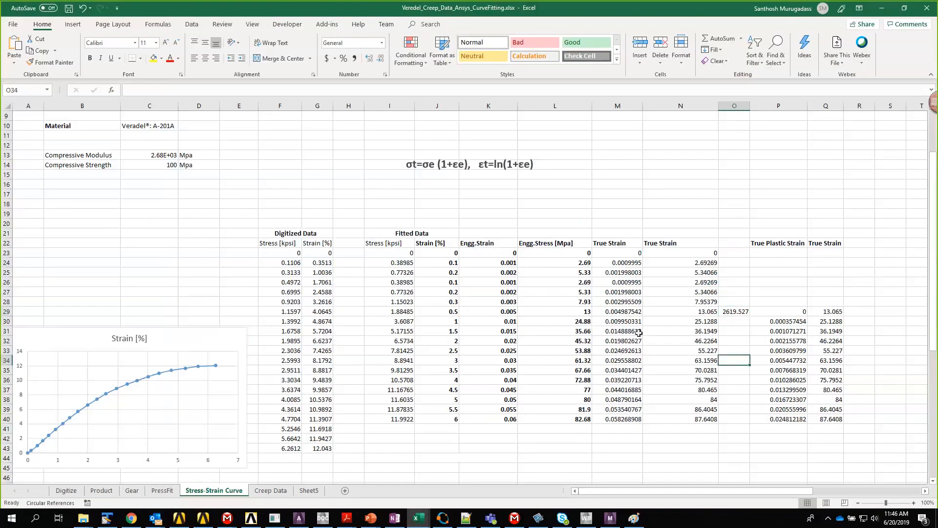
{"action": "left_click", "coordinate": [614, 245]}
{"action": "left_click_drag", "start_coordinate": [615, 245], "coordinate": [687, 425]}
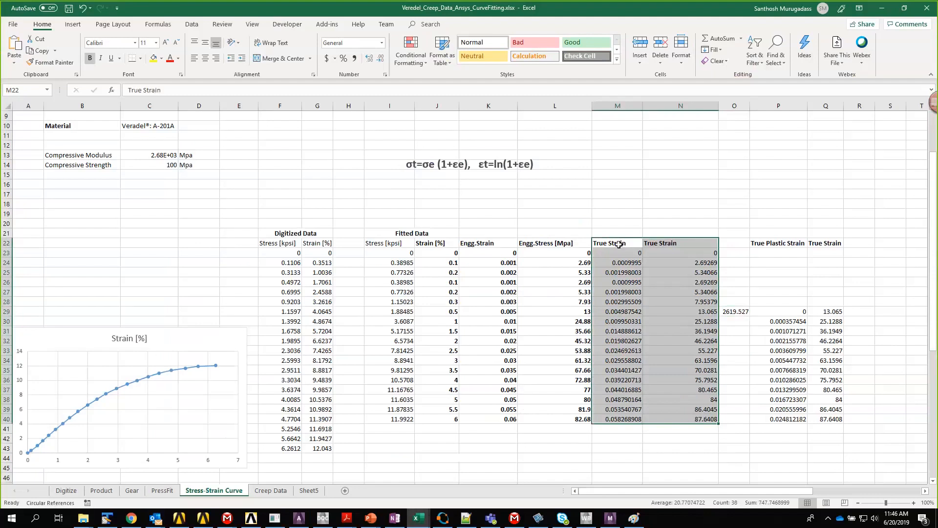
{"action": "left_click_drag", "start_coordinate": [619, 245], "coordinate": [618, 389]}
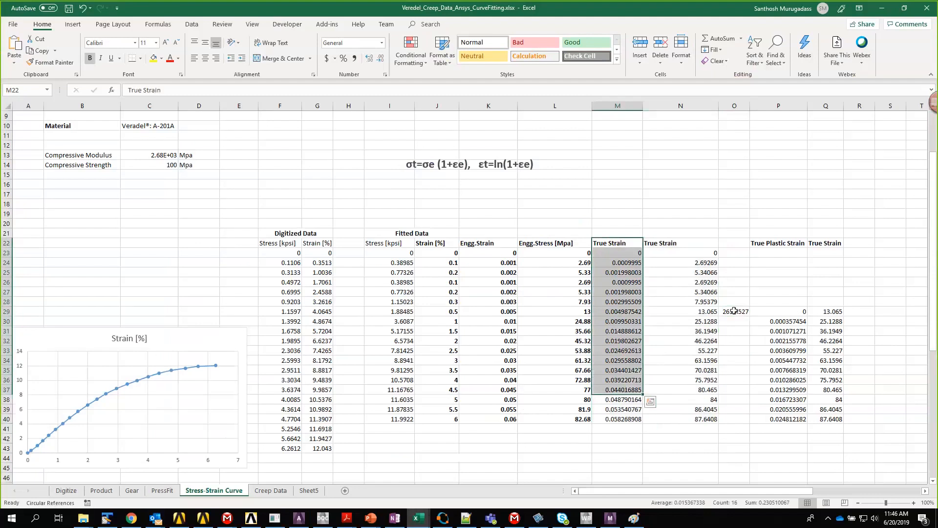
Fill cells M29:O29, the strain, stress and modulus at the linear limit, with yellow
{"action": "left_click_drag", "start_coordinate": [734, 312], "coordinate": [630, 312]}
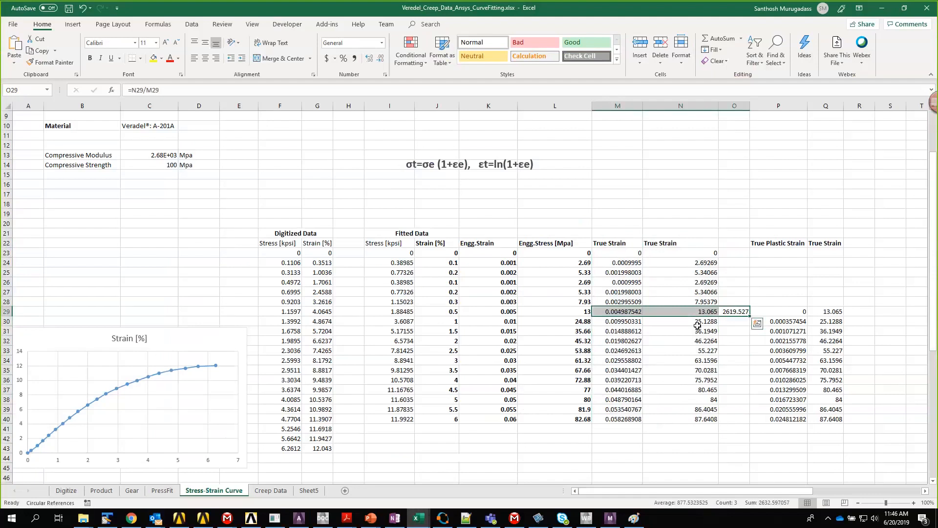
{"action": "key", "text": "F4"}
Inspect the first plastic data point: the zero plastic strain in P29 and the stress reference =N29 in Q29
{"action": "left_click", "coordinate": [797, 312]}
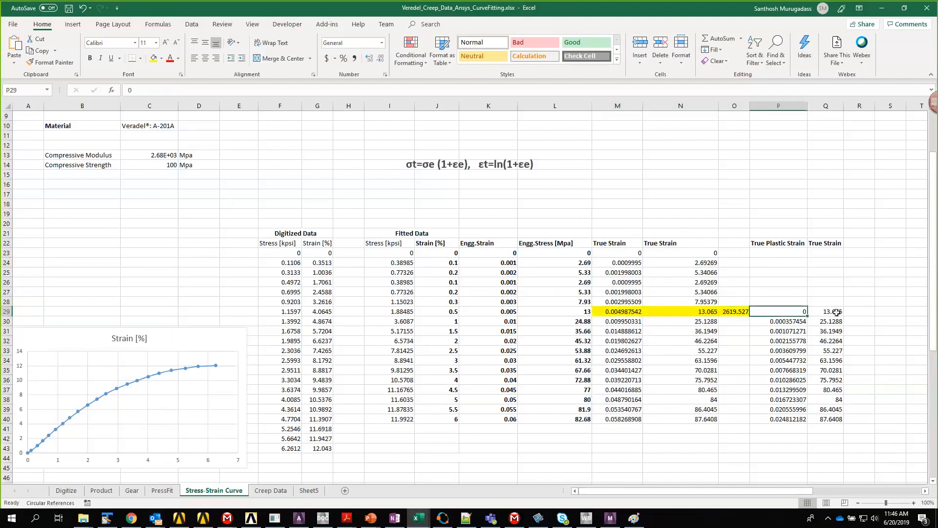
{"action": "left_click", "coordinate": [836, 312]}
{"action": "type", "text": "=N29"}
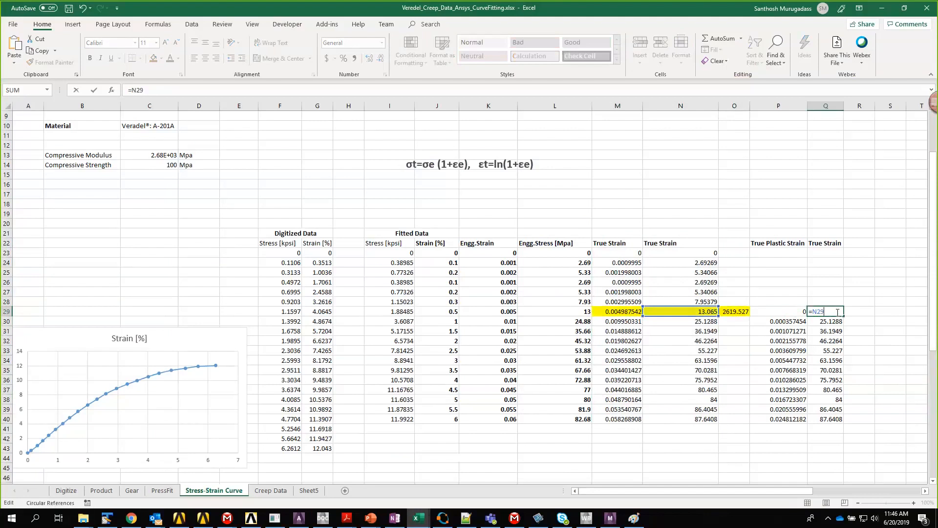
Inspect the true plastic strain formula =M30-(Q30/$O$29) in P30, highlighting its total strain and elastic strain terms
{"action": "double_click", "coordinate": [787, 322]}
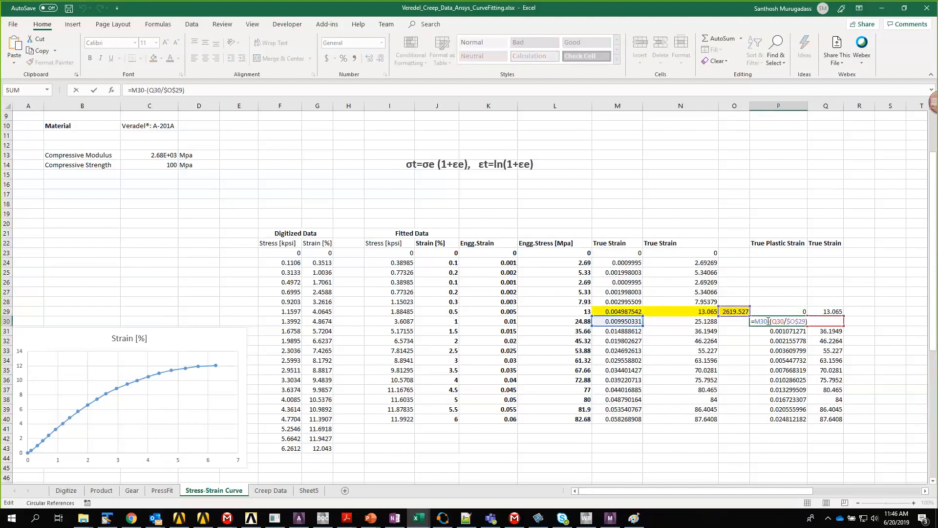
{"action": "left_click_drag", "start_coordinate": [768, 321], "coordinate": [754, 321]}
{"action": "left_click", "coordinate": [774, 321]}
{"action": "double_click", "coordinate": [774, 321]}
{"action": "left_click_drag", "start_coordinate": [787, 321], "coordinate": [805, 321]}
{"action": "left_click", "coordinate": [777, 321]}
{"action": "key", "text": "Return"}
Check the corresponding plastic strain formula =M31-(Q31/$O$29) in P31
{"action": "double_click", "coordinate": [788, 331]}
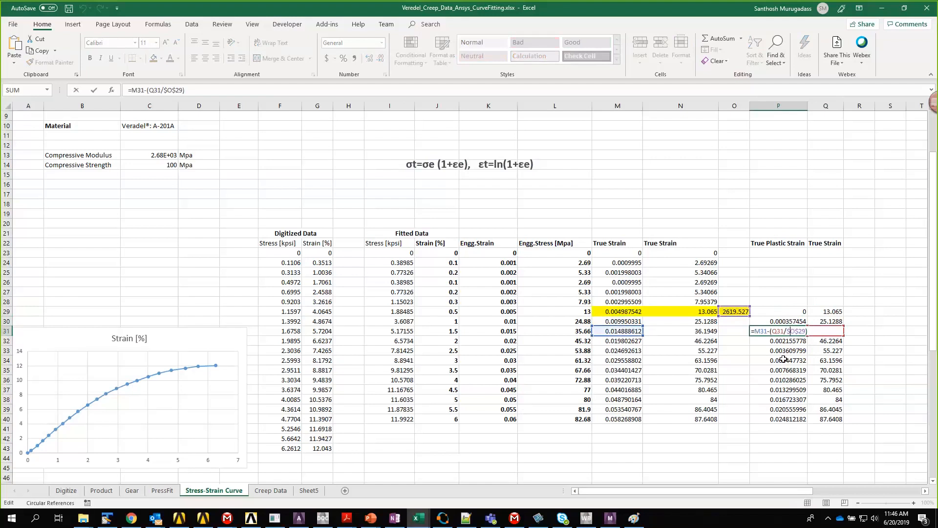
{"action": "key", "text": "Return"}
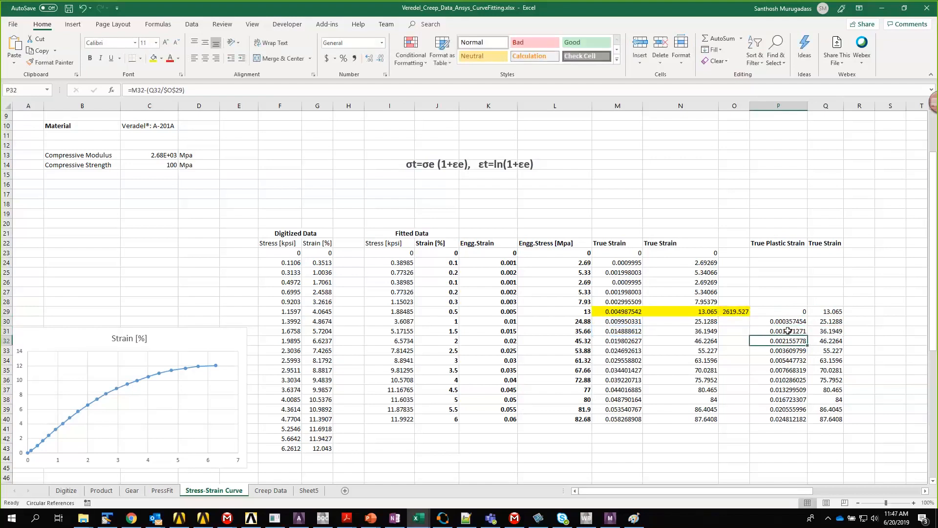
{"action": "double_click", "coordinate": [778, 331]}
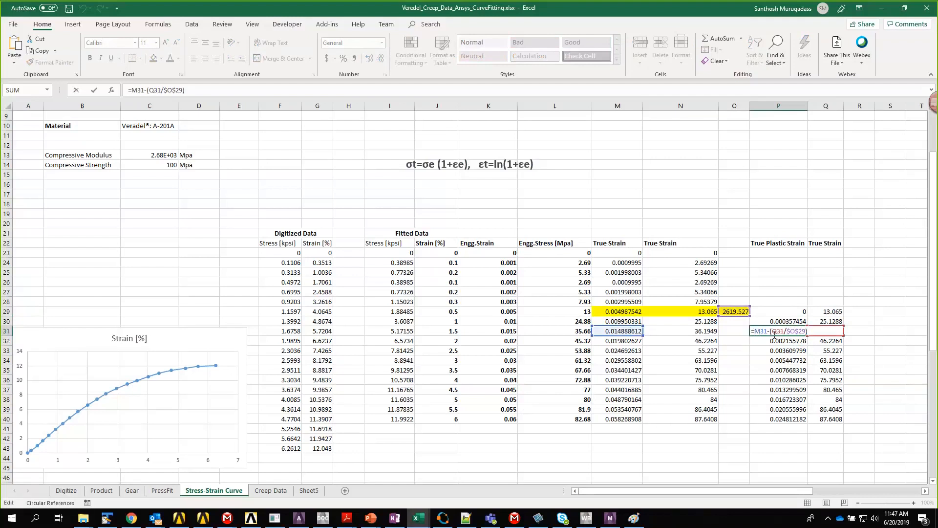
{"action": "key", "text": "Return"}
Highlight the true plastic strain values in P29:P40 and the matching true stress values in Q29:Q40
{"action": "left_click_drag", "start_coordinate": [796, 311], "coordinate": [791, 419]}
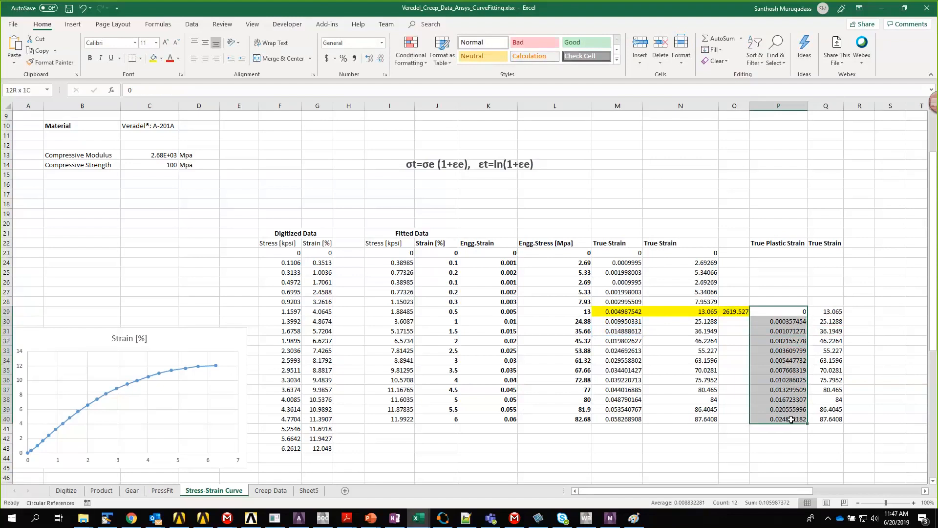
{"action": "left_click_drag", "start_coordinate": [833, 312], "coordinate": [828, 419]}
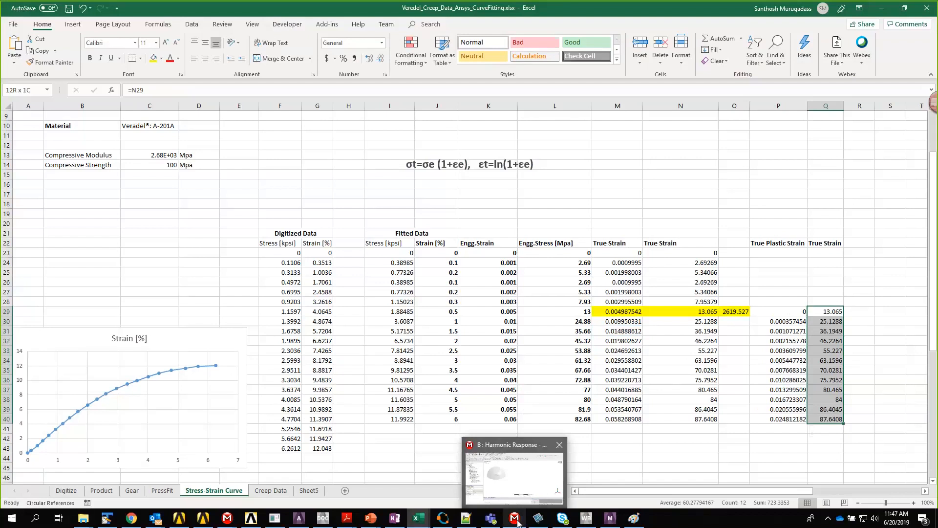
Switch to the InterferenceFitWithCreep_Plastic_MTH_V2019R2 project in Workbench and open the static structural system's Engineering Data
{"action": "left_click", "coordinate": [611, 518]}
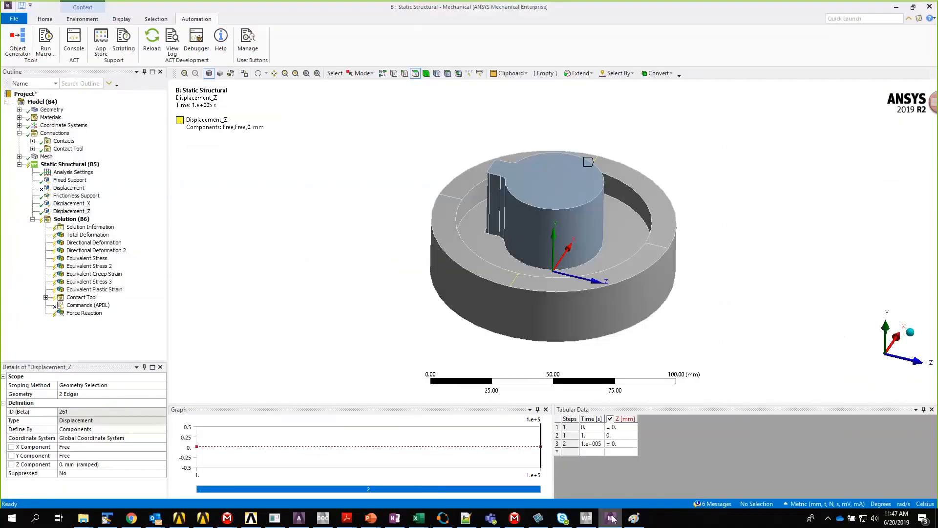
{"action": "left_click", "coordinate": [179, 519]}
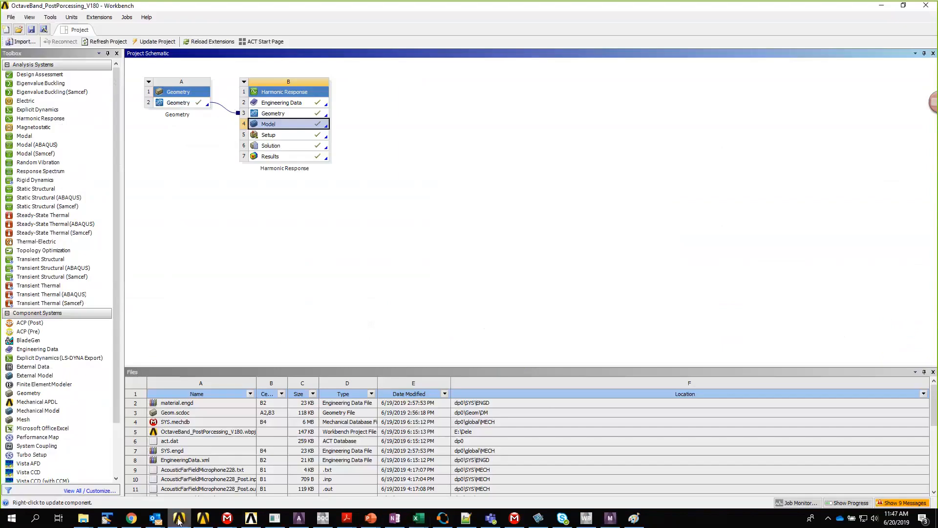
{"action": "left_click", "coordinate": [179, 519]}
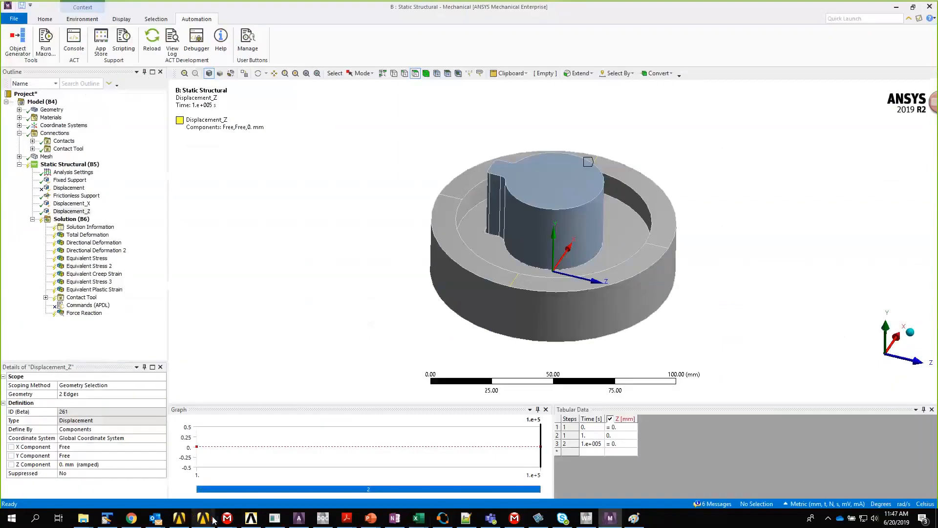
{"action": "left_click", "coordinate": [210, 519]}
{"action": "left_click", "coordinate": [210, 520]}
{"action": "left_click", "coordinate": [585, 519]}
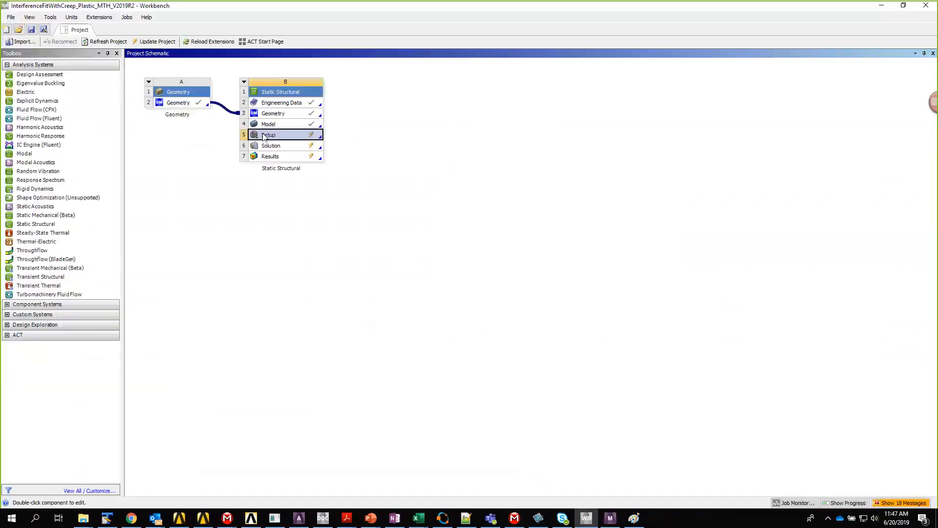
{"action": "left_click", "coordinate": [286, 105]}
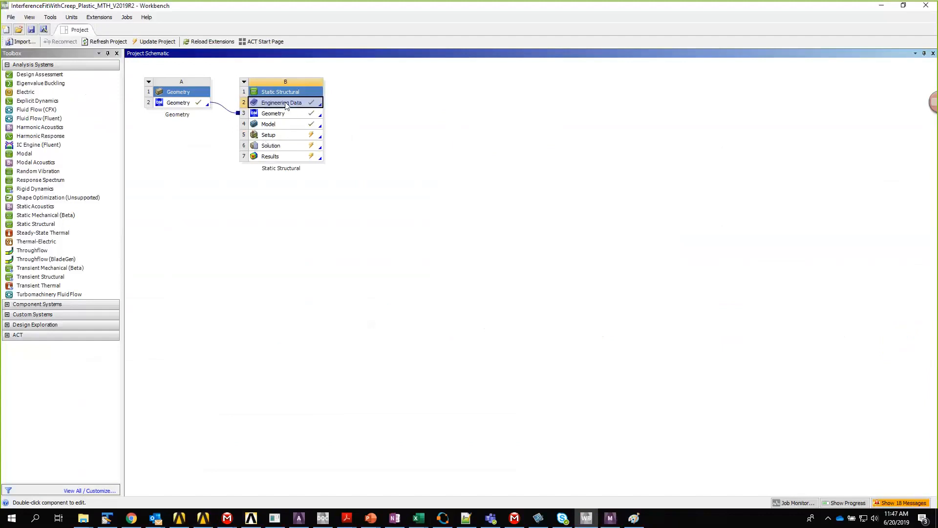
{"action": "double_click", "coordinate": [286, 104]}
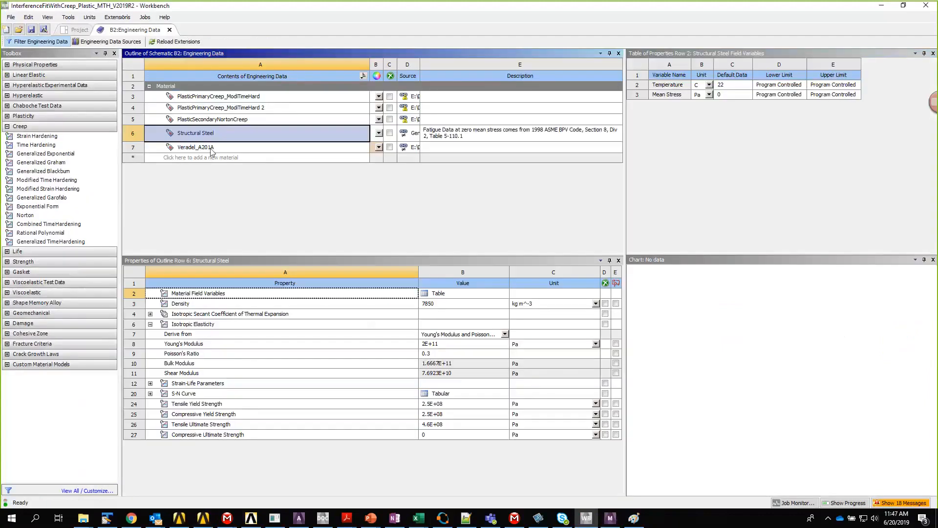
Inspect Veradel_A201A's Poisson's ratio and multilinear isotropic hardening table, and compare them with the plastic strain data in the Excel creep workbook
{"action": "left_click", "coordinate": [211, 148]}
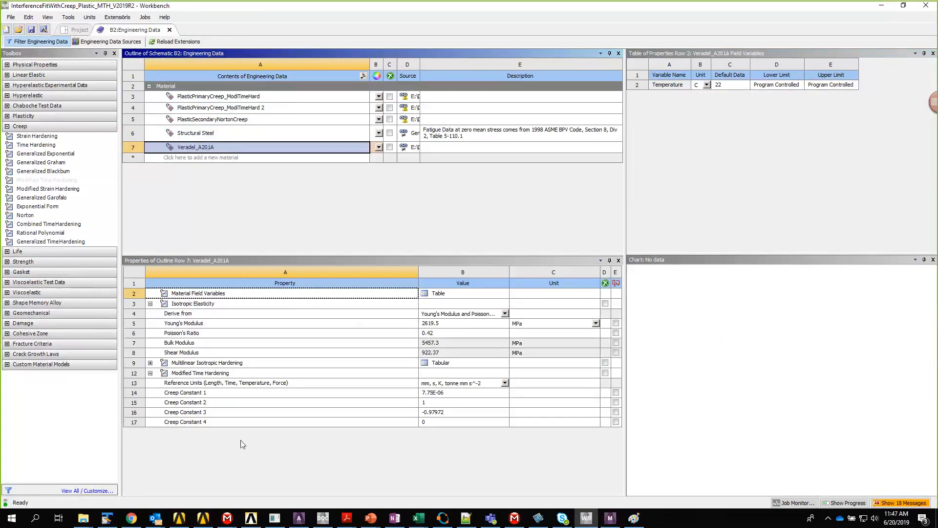
{"action": "left_click", "coordinate": [151, 363]}
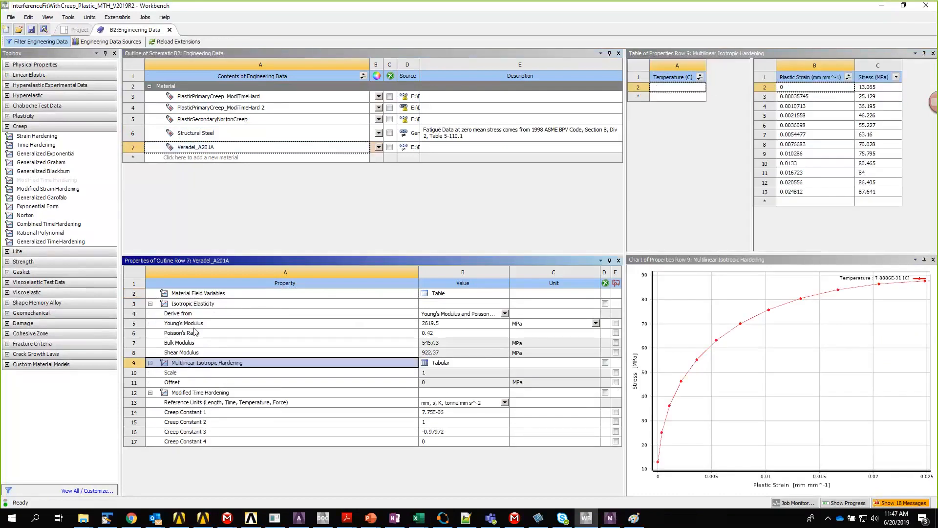
{"action": "left_click", "coordinate": [436, 334]}
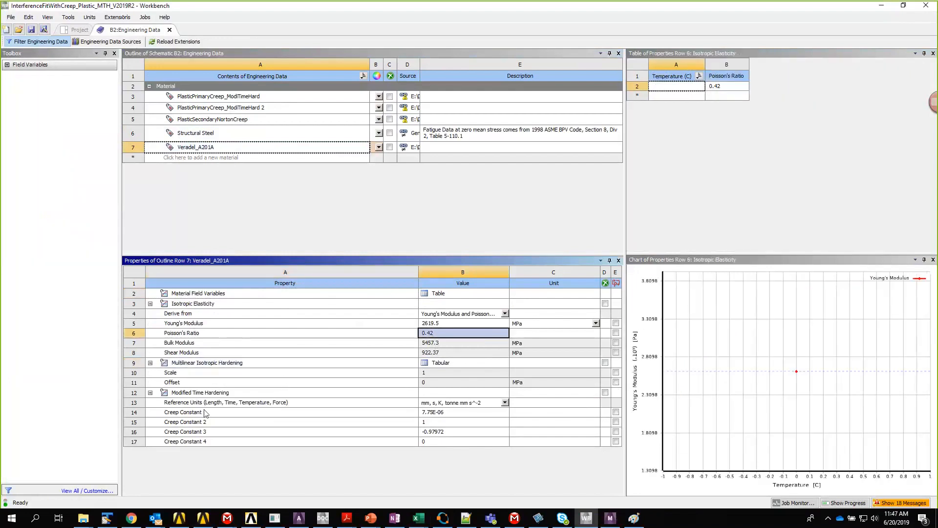
{"action": "left_click", "coordinate": [194, 366]}
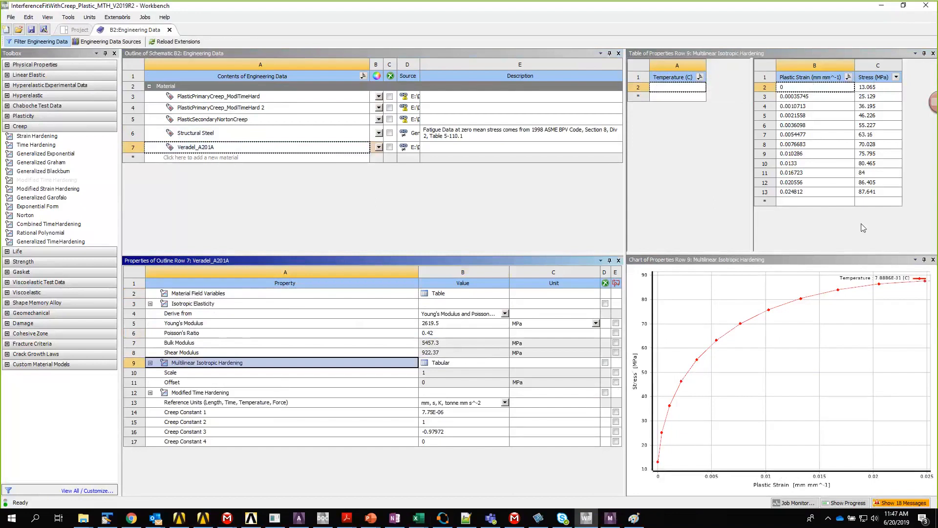
{"action": "left_click", "coordinate": [419, 517]}
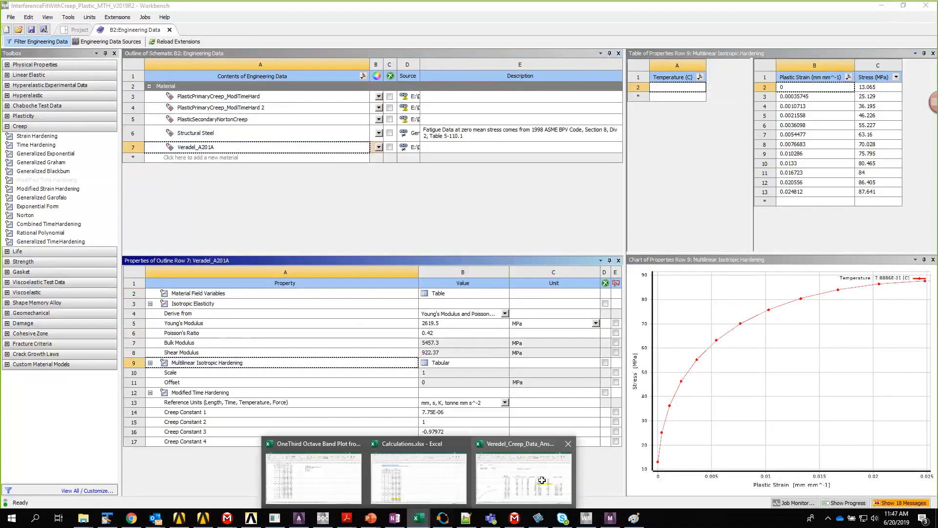
{"action": "left_click", "coordinate": [542, 480]}
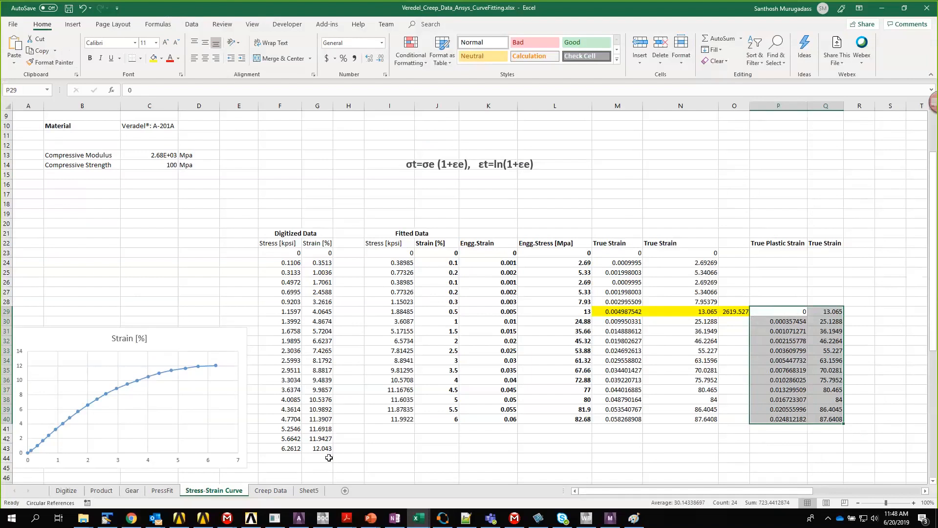
Switch to the Solvay design guide in Chrome and find Figure 27, the Veradel A-201 creep modulus chart under Long-Term Properties
{"action": "left_click", "coordinate": [132, 519]}
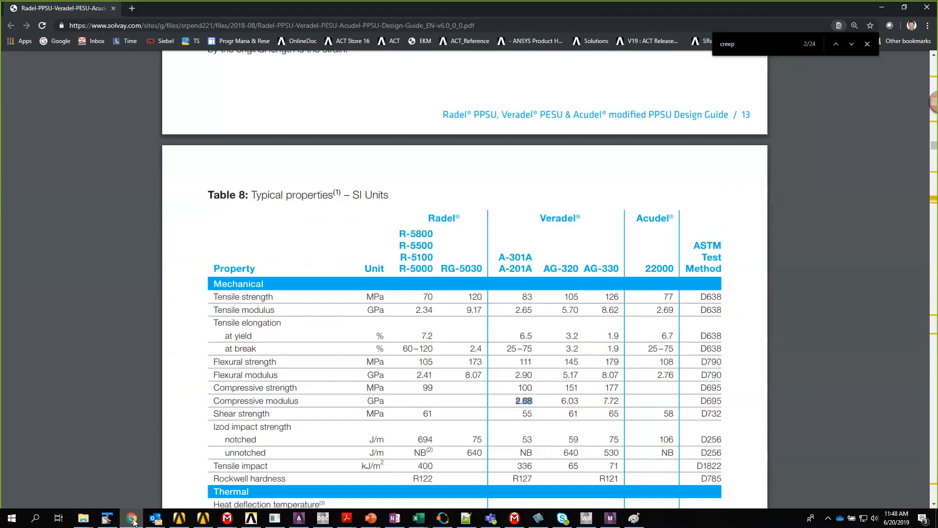
{"action": "scroll", "coordinate": [464, 313], "scroll_direction": "down", "scroll_amount": 4}
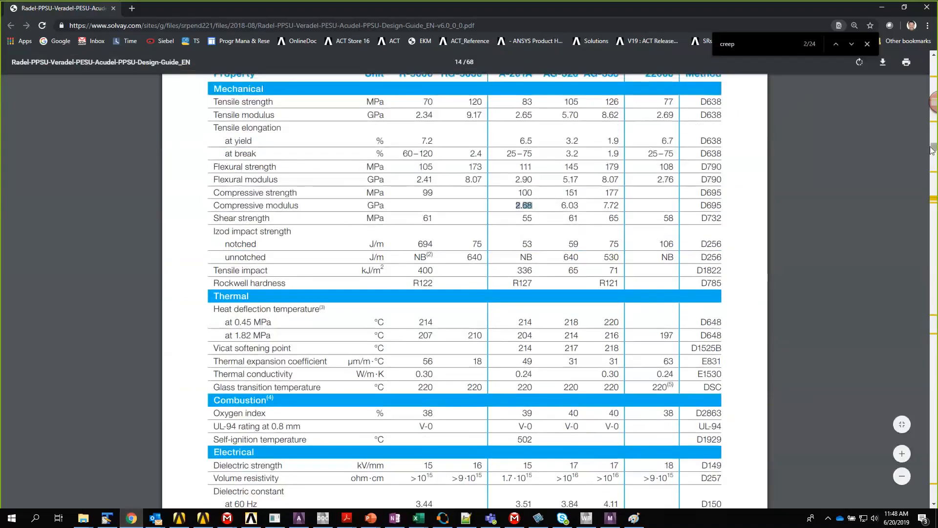
{"action": "left_click_drag", "start_coordinate": [930, 147], "coordinate": [924, 170]}
{"action": "scroll", "coordinate": [661, 294], "scroll_direction": "up", "scroll_amount": 8}
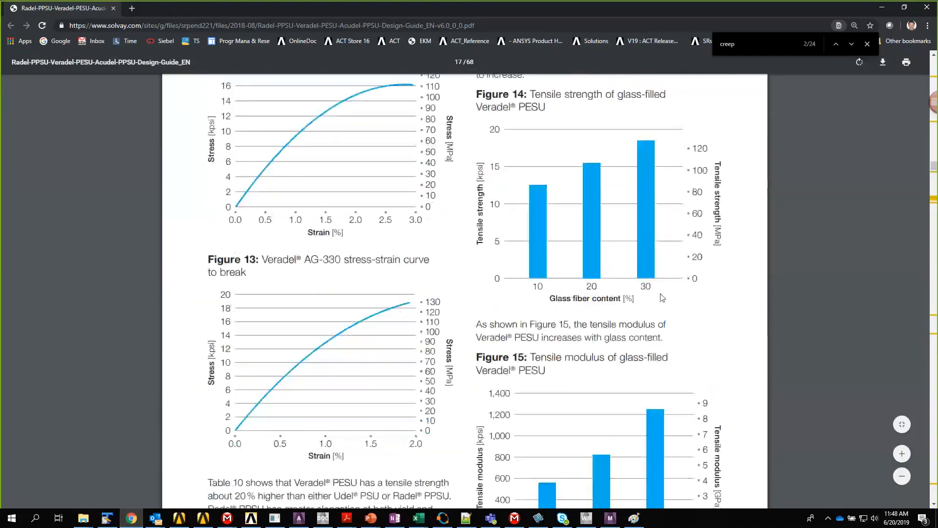
{"action": "scroll", "coordinate": [660, 352], "scroll_direction": "down", "scroll_amount": 15}
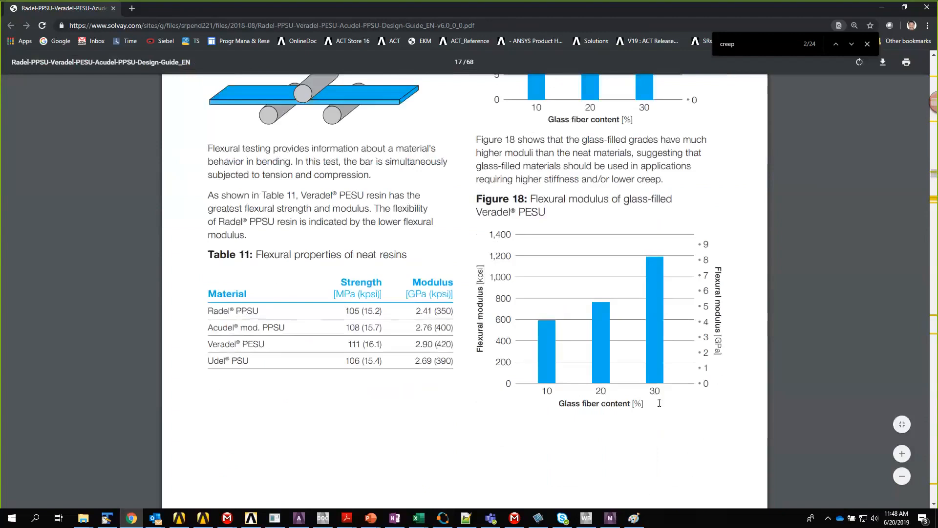
{"action": "scroll", "coordinate": [656, 410], "scroll_direction": "down", "scroll_amount": 20}
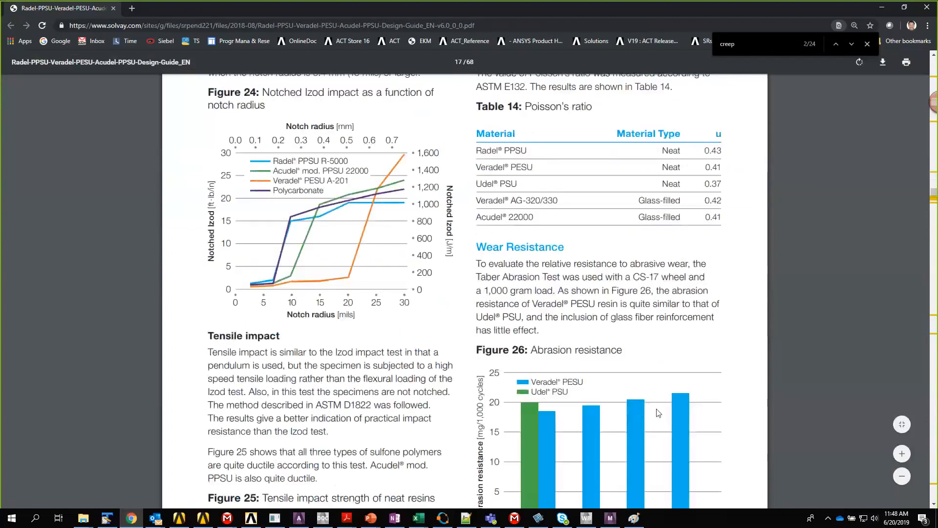
{"action": "scroll", "coordinate": [655, 413], "scroll_direction": "down", "scroll_amount": 18}
{"action": "scroll", "coordinate": [655, 413], "scroll_direction": "up", "scroll_amount": 14}
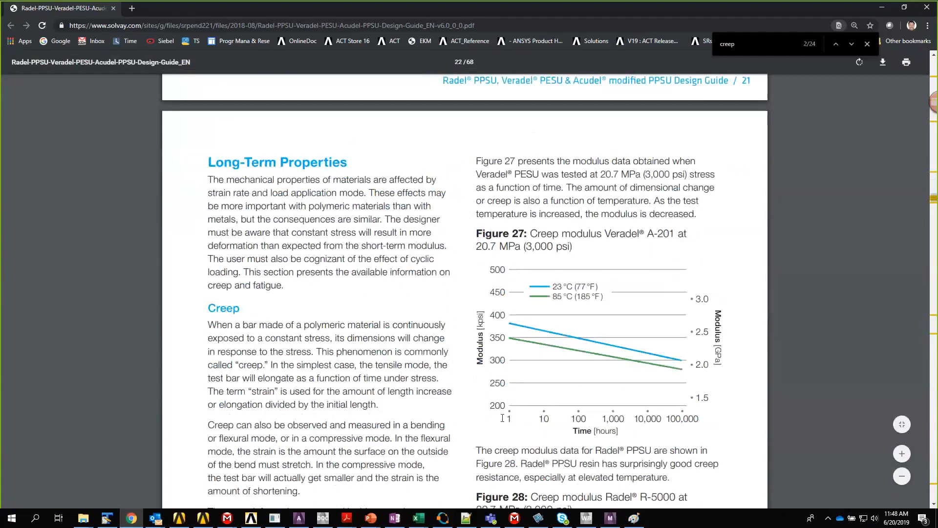
Examine Figure 27, highlighting its time axis, modulus axis, title and the whole plotted range
{"action": "left_click_drag", "start_coordinate": [502, 418], "coordinate": [700, 422]}
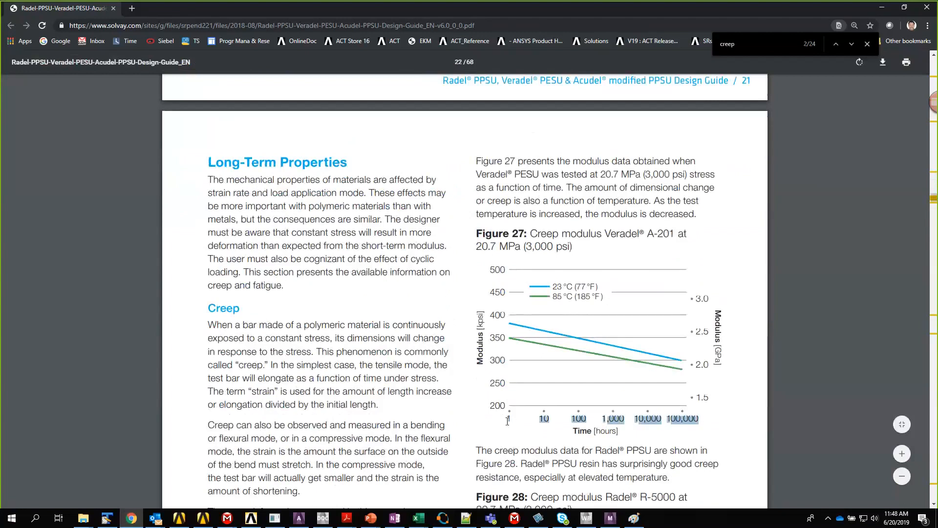
{"action": "left_click_drag", "start_coordinate": [507, 420], "coordinate": [698, 424]}
{"action": "left_click", "coordinate": [715, 310]}
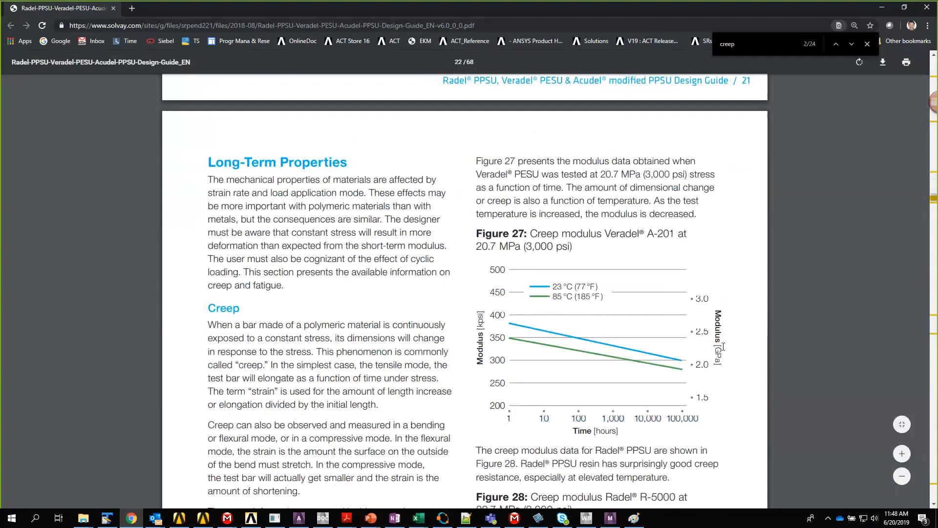
{"action": "left_click_drag", "start_coordinate": [722, 346], "coordinate": [726, 361]}
{"action": "left_click_drag", "start_coordinate": [476, 233], "coordinate": [575, 248]}
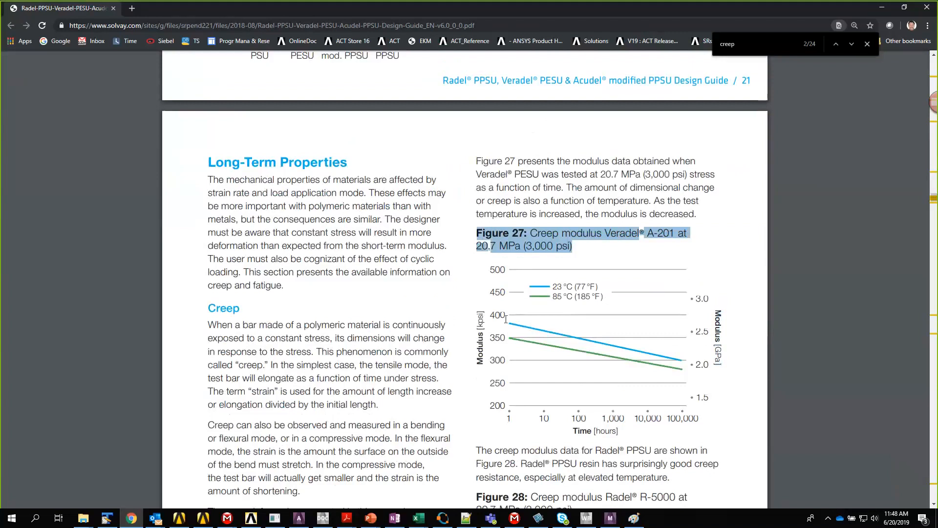
{"action": "left_click_drag", "start_coordinate": [493, 268], "coordinate": [700, 418]}
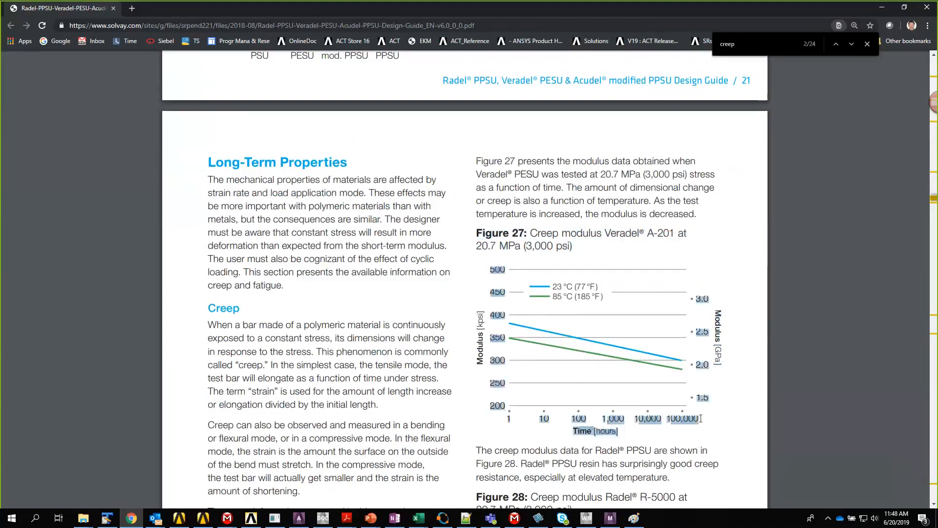
Switch back to the Veredel creep data workbook in Excel and show the test table on the Creep Data sheet
{"action": "left_click", "coordinate": [415, 519]}
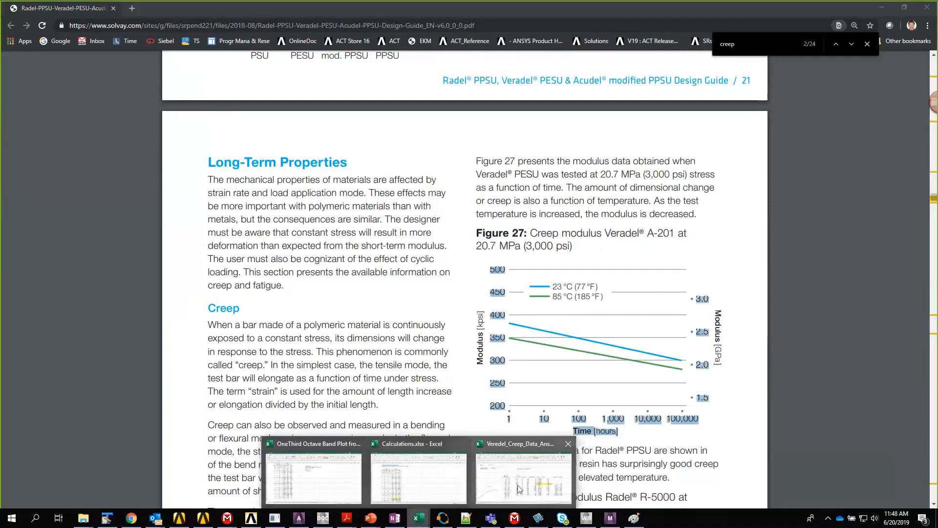
{"action": "left_click", "coordinate": [519, 489]}
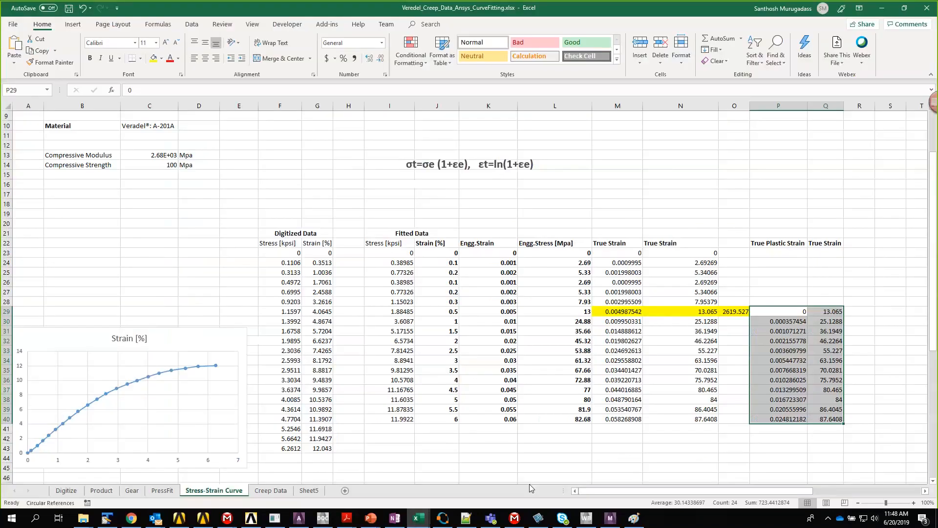
{"action": "left_click", "coordinate": [271, 490]}
{"action": "left_click_drag", "start_coordinate": [338, 280], "coordinate": [239, 307]}
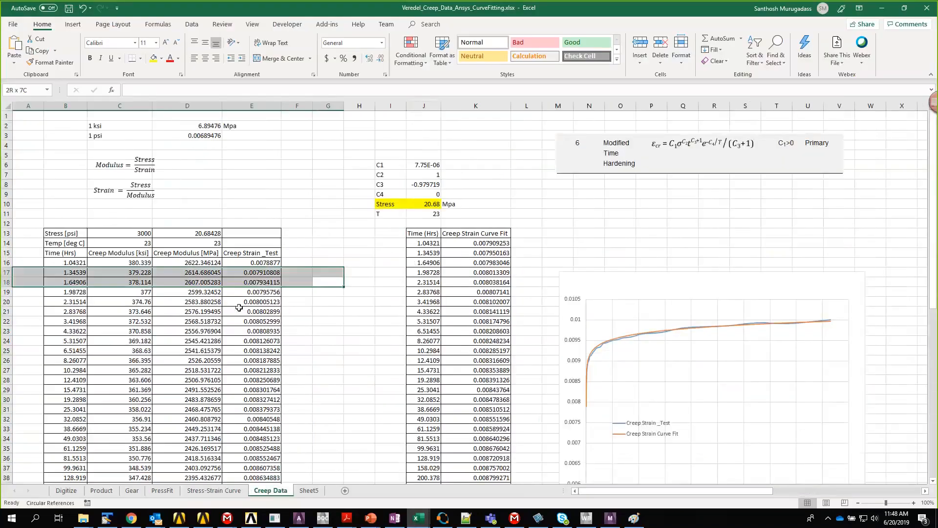
{"action": "scroll", "coordinate": [239, 307], "scroll_direction": "down", "scroll_amount": 2}
Plot Creep Modulus [ksi] against Time (Hrs) as a scatter line chart and place it beside the test data table
{"action": "left_click_drag", "start_coordinate": [65, 194], "coordinate": [127, 206]}
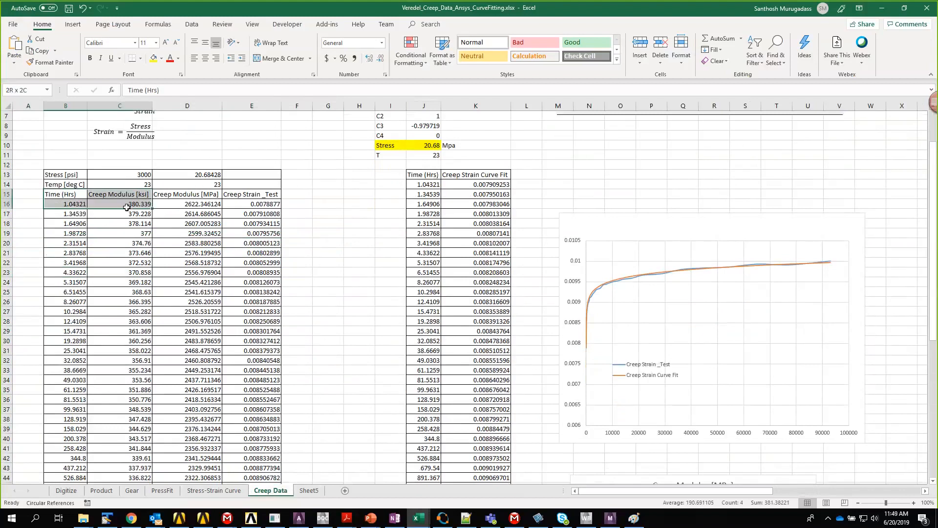
{"action": "key", "text": "ctrl+shift+Down"}
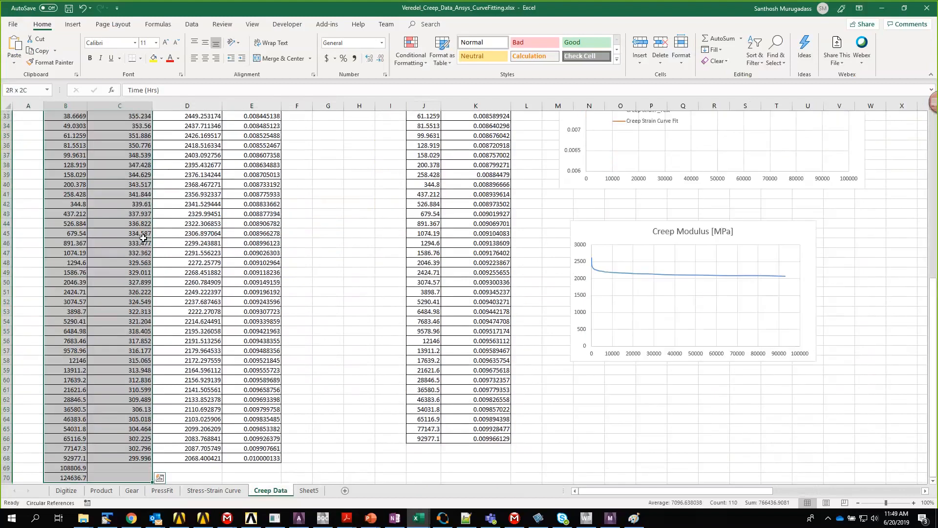
{"action": "scroll", "coordinate": [144, 237], "scroll_direction": "up", "scroll_amount": 3}
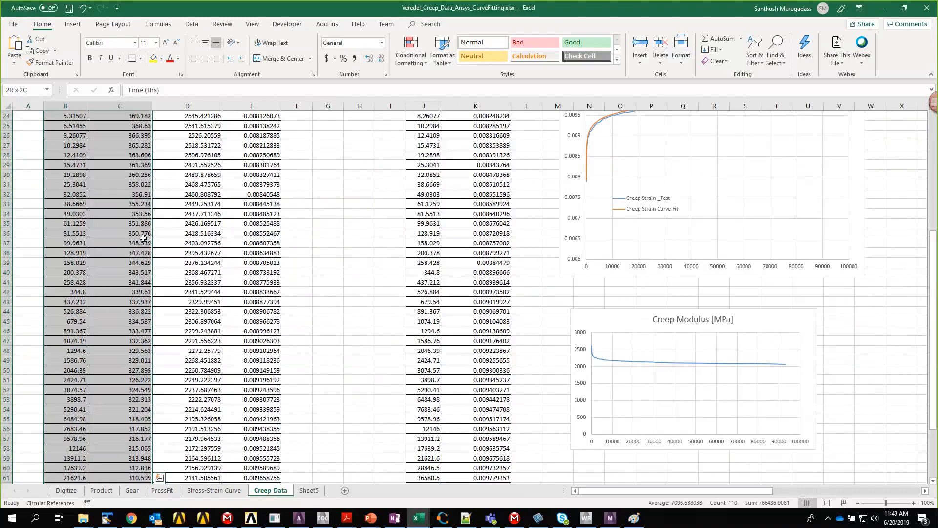
{"action": "scroll", "coordinate": [143, 238], "scroll_direction": "up", "scroll_amount": 8}
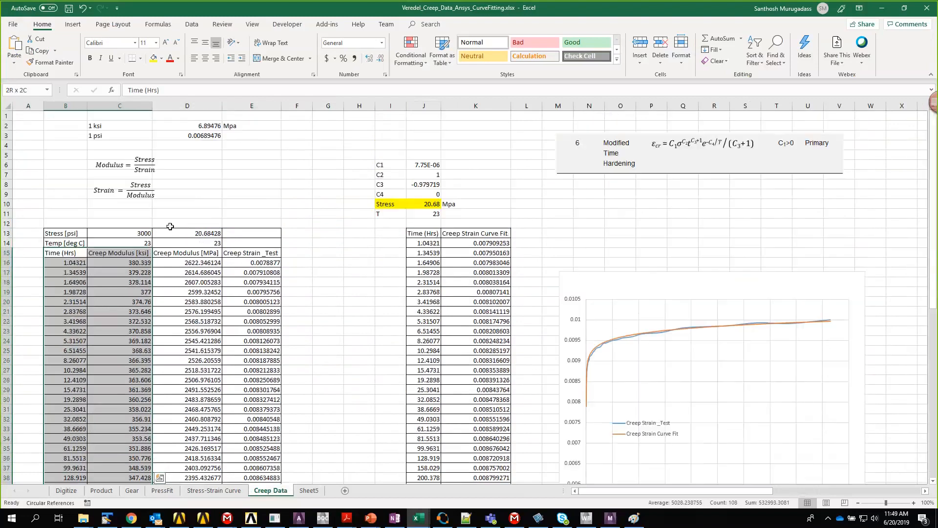
{"action": "left_click", "coordinate": [73, 24]}
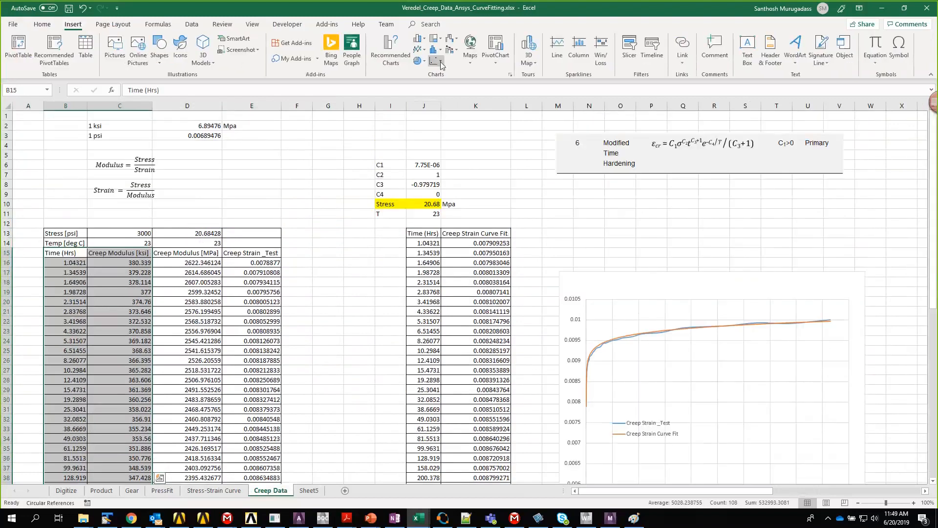
{"action": "left_click", "coordinate": [441, 62]}
{"action": "left_click", "coordinate": [497, 97]}
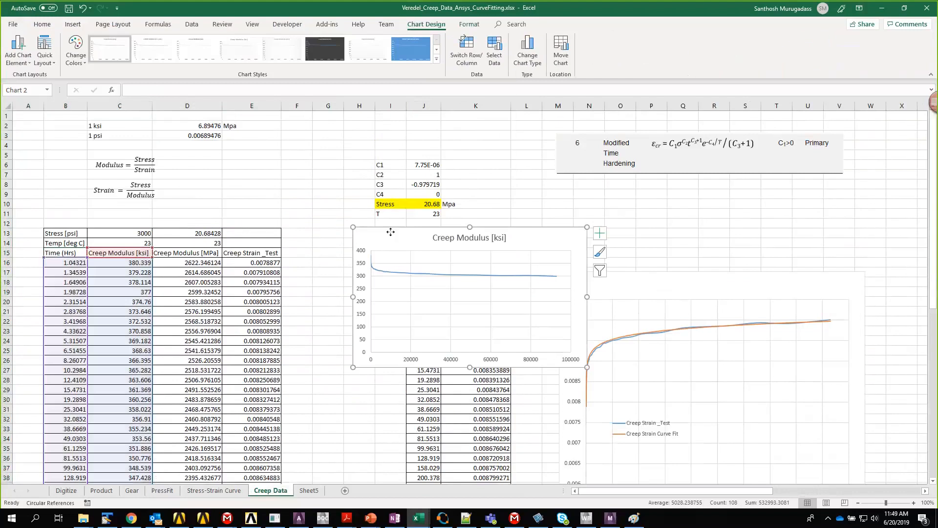
{"action": "left_click_drag", "start_coordinate": [390, 231], "coordinate": [344, 233]}
Set the creep modulus chart's horizontal time axis to a logarithmic scale with base 10
{"action": "left_click", "coordinate": [405, 362]}
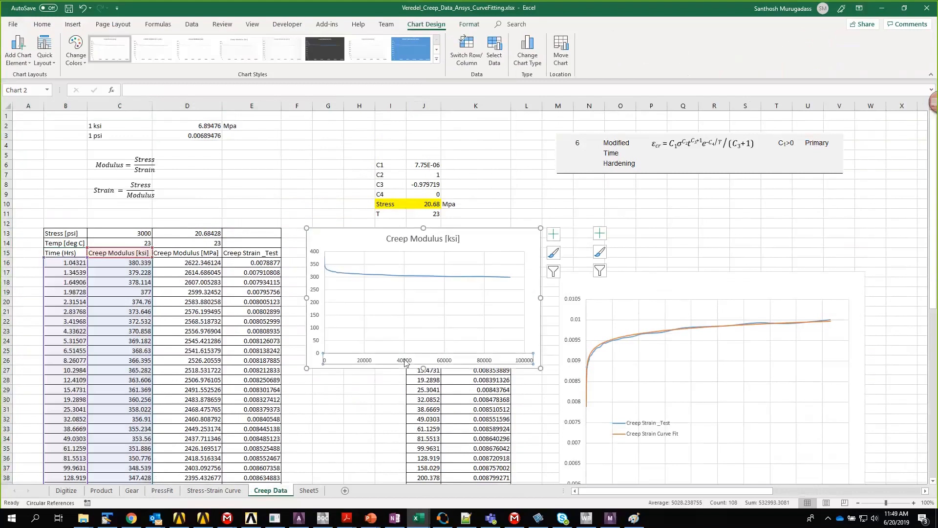
{"action": "right_click", "coordinate": [405, 362]}
{"action": "left_click", "coordinate": [430, 481]}
{"action": "left_click", "coordinate": [840, 335]}
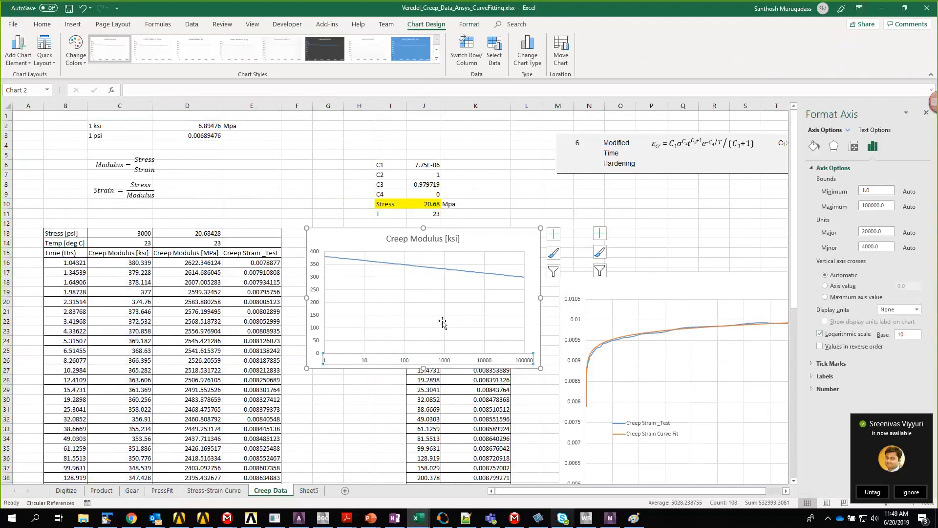
Undo the logarithmic time axis and delete the Creep Modulus [ksi] chart
{"action": "key", "text": "ctrl+z"}
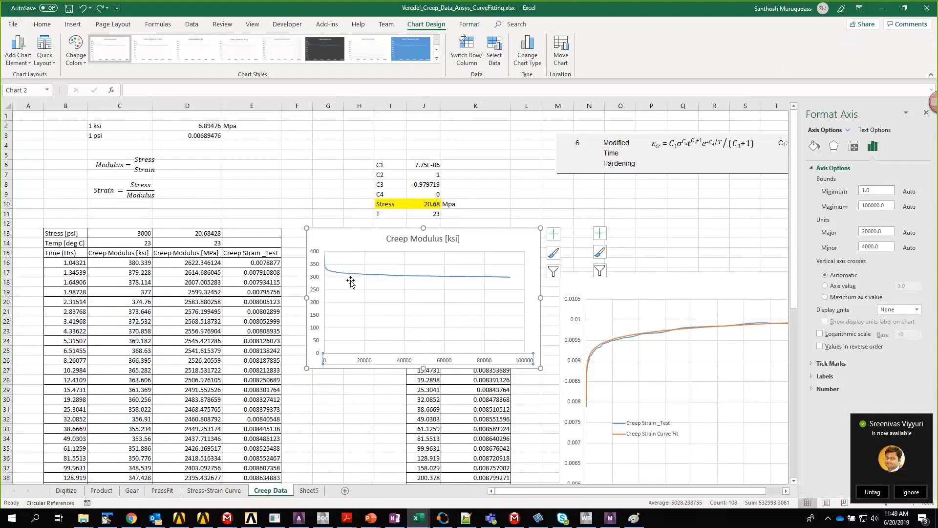
{"action": "left_click", "coordinate": [498, 237]}
{"action": "key", "text": "Delete"}
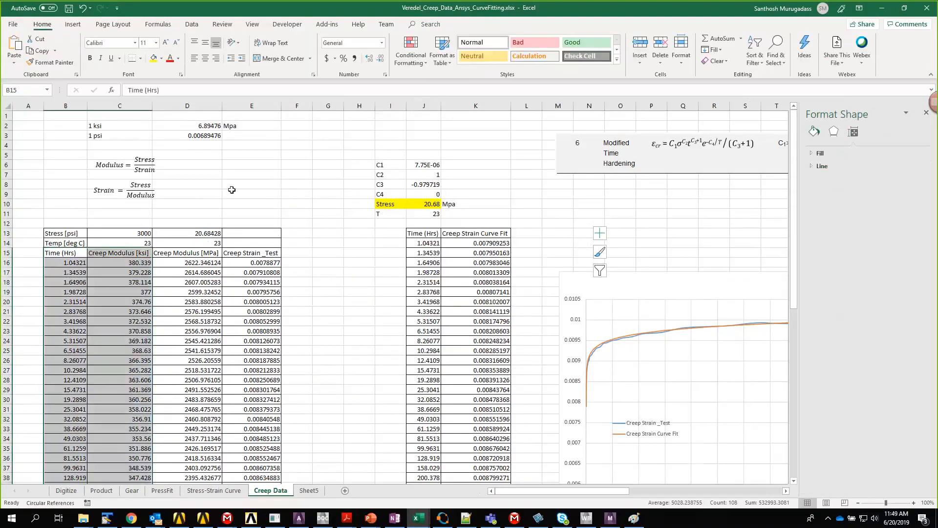
Examine the test stress in psi, the temperature and the ksi modulus heading of the creep test table
{"action": "left_click", "coordinate": [230, 190]}
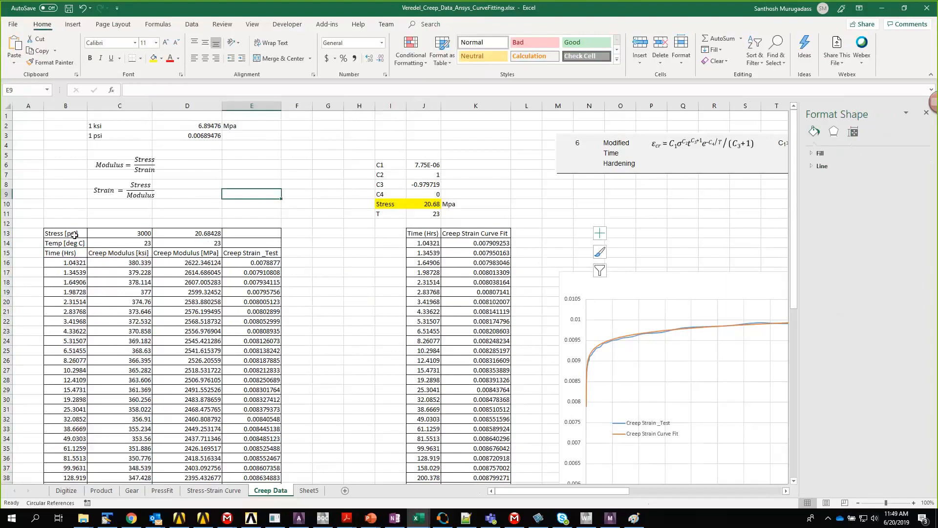
{"action": "left_click_drag", "start_coordinate": [73, 234], "coordinate": [117, 235]}
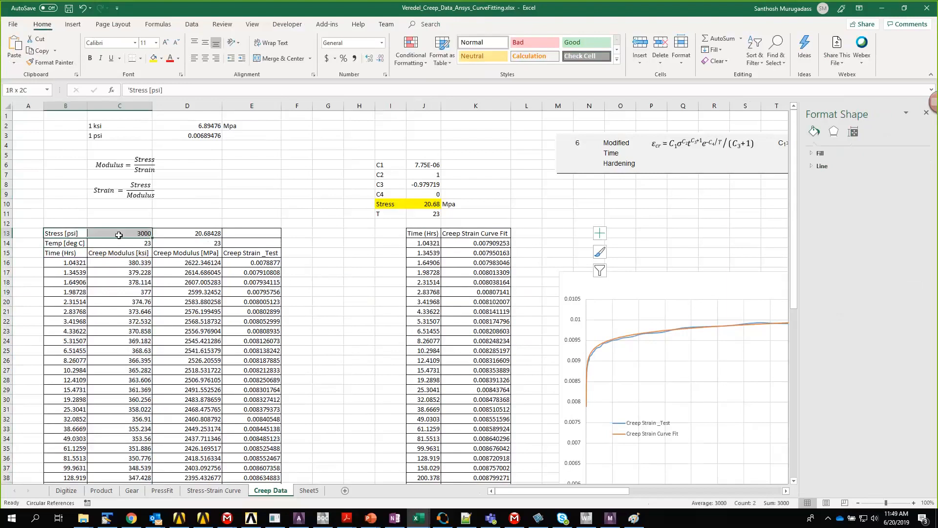
{"action": "left_click", "coordinate": [129, 254]}
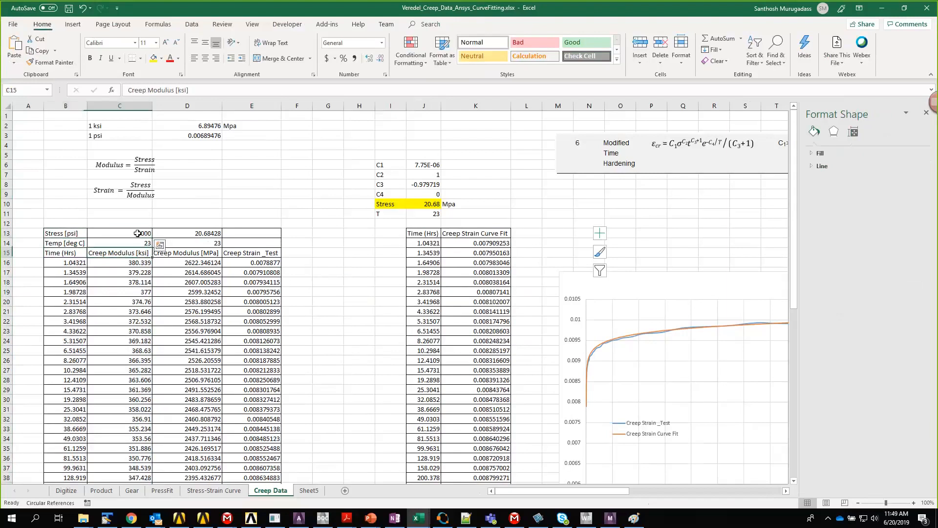
{"action": "left_click", "coordinate": [138, 234]}
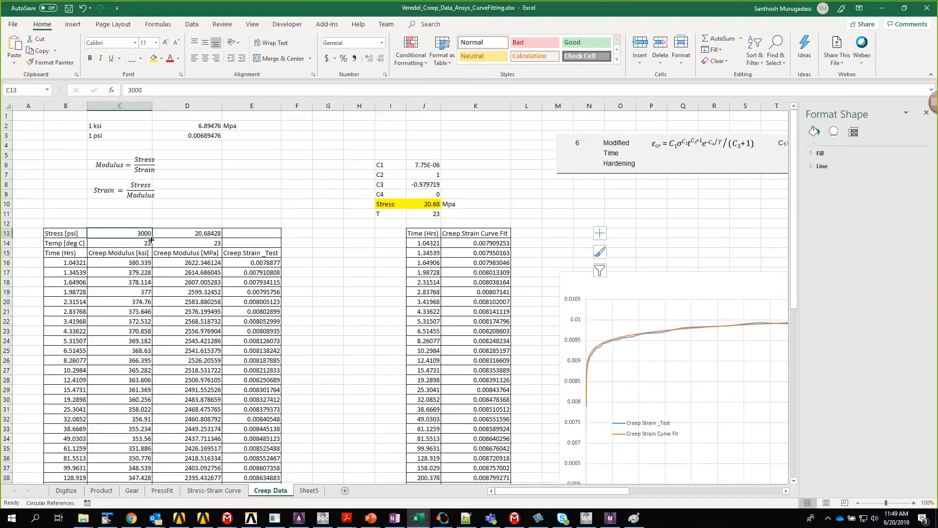
{"action": "left_click_drag", "start_coordinate": [71, 242], "coordinate": [121, 243]}
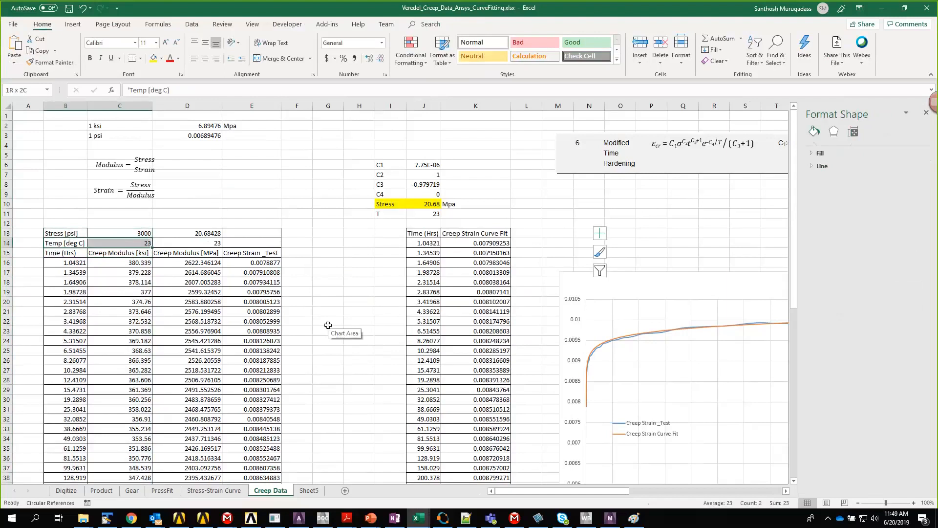
Check the MPa conversion formulas, =C13*D3 for the stress in D13 and =C16*D2 for the creep modulus in D16
{"action": "left_click", "coordinate": [194, 234]}
{"action": "type", "text": "=C13*D3"}
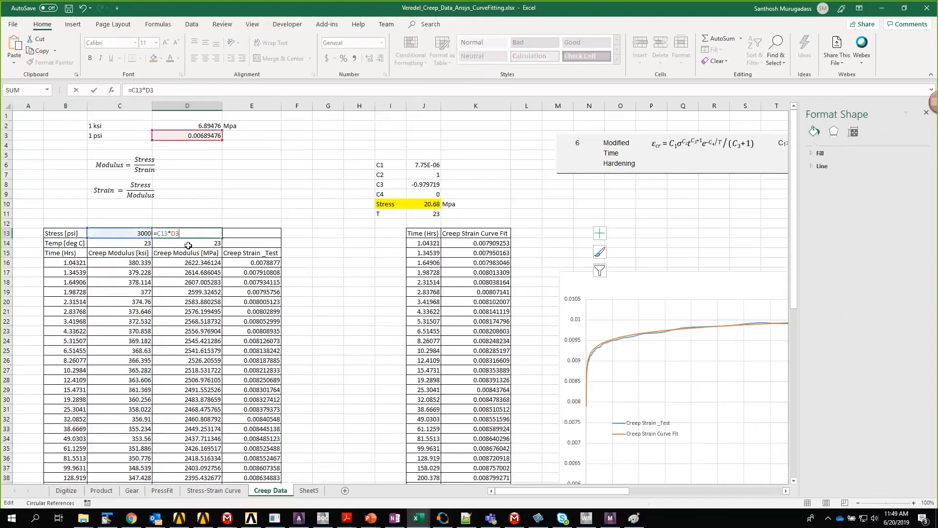
{"action": "key", "text": "Return"}
{"action": "left_click", "coordinate": [196, 252]}
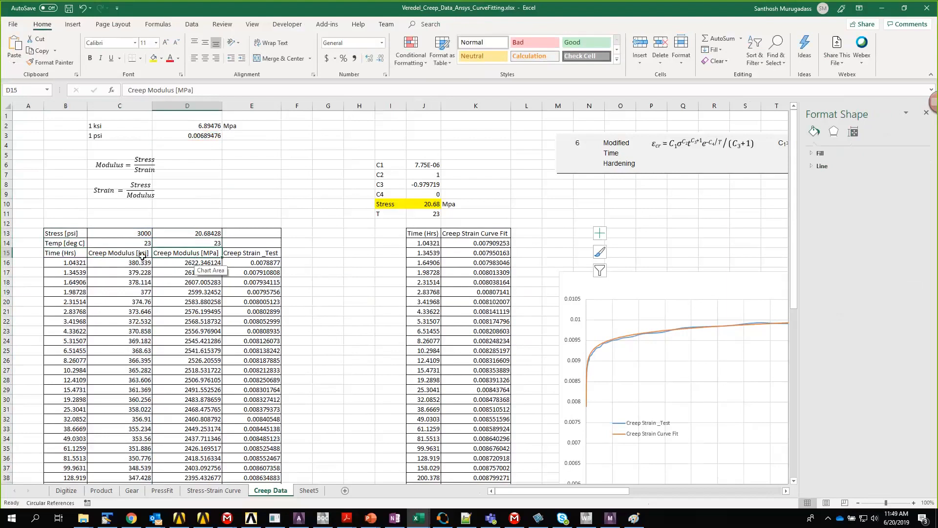
{"action": "left_click", "coordinate": [202, 264]}
{"action": "type", "text": "=C16*D2"}
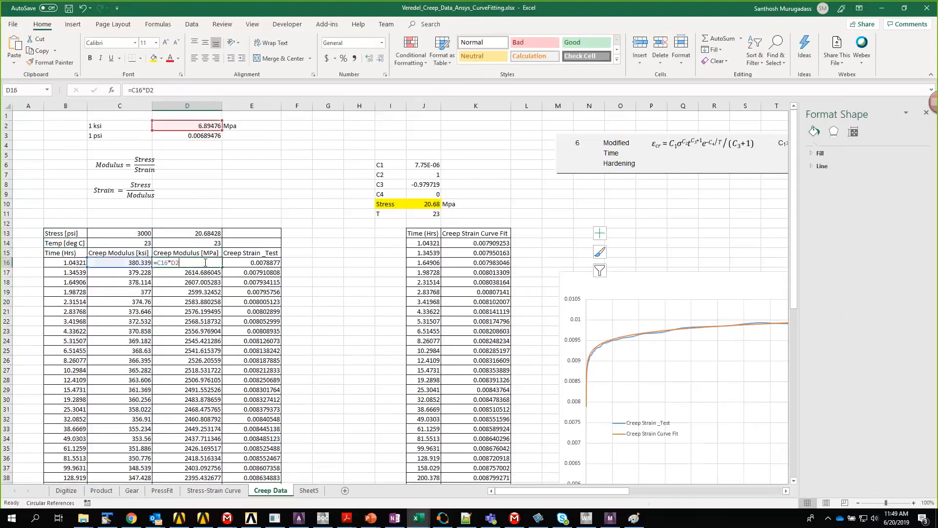
{"action": "key", "text": "Return"}
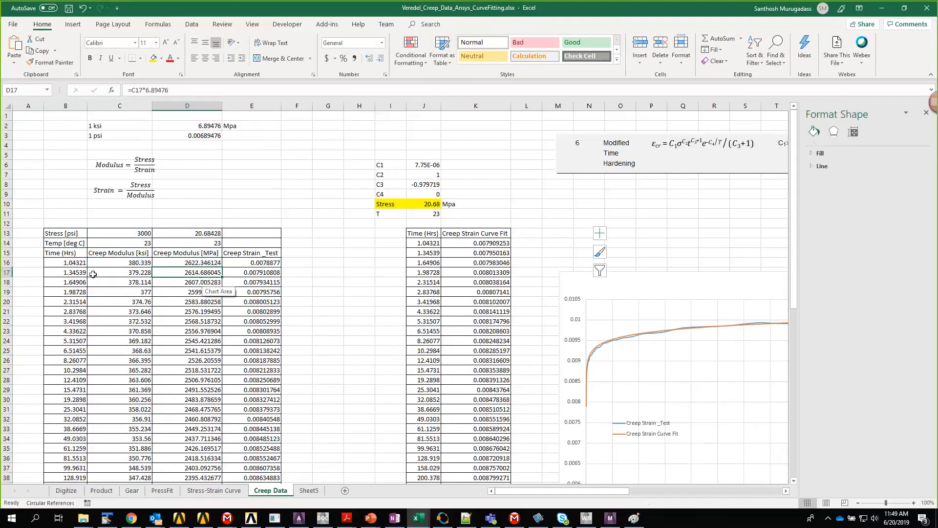
Examine the Time (Hrs), Creep Modulus [MPa] and Creep Strain _Test columns of the test table
{"action": "left_click_drag", "start_coordinate": [69, 263], "coordinate": [76, 407]}
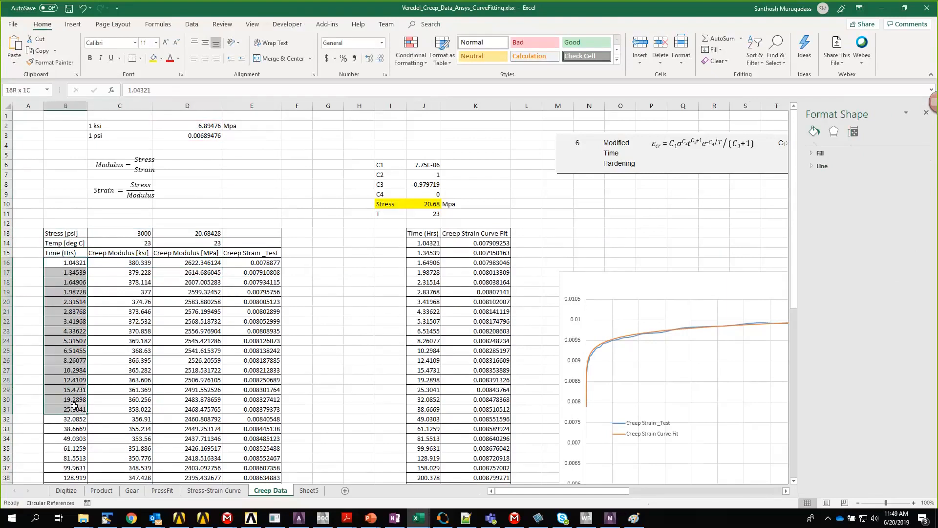
{"action": "left_click_drag", "start_coordinate": [208, 264], "coordinate": [203, 321]}
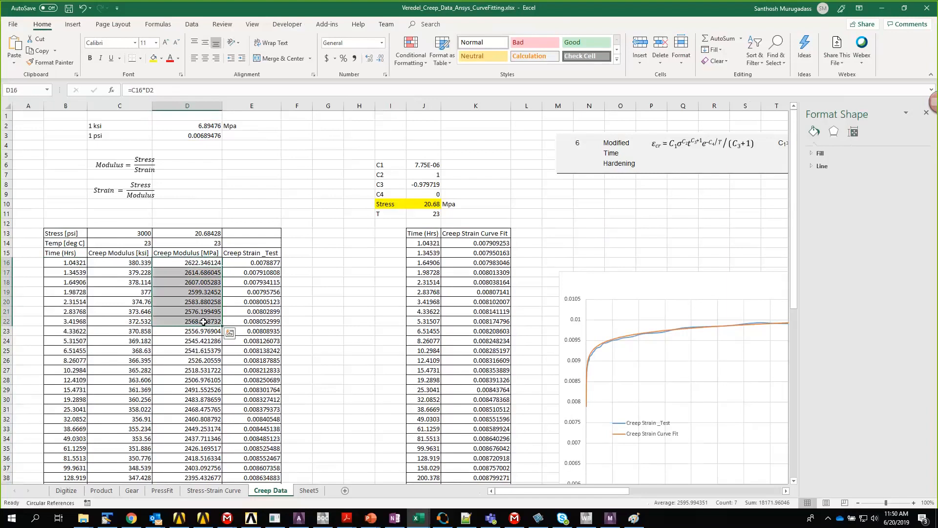
{"action": "left_click_drag", "start_coordinate": [68, 263], "coordinate": [67, 412]}
{"action": "left_click_drag", "start_coordinate": [254, 253], "coordinate": [261, 349]}
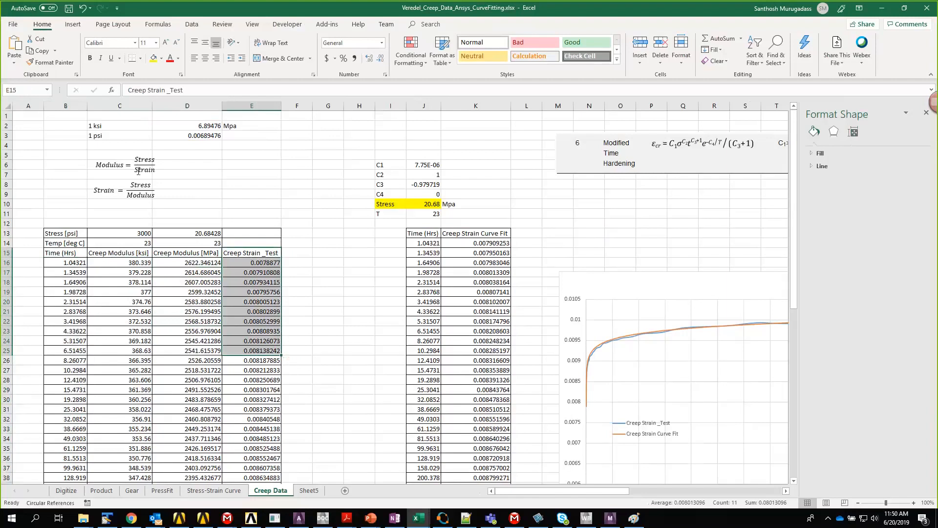
Compare the strain equation, stress over modulus, with the Creep Strain _Test formulas in E16 and E20 and the stress cells they depend on
{"action": "left_click", "coordinate": [94, 191]}
{"action": "left_click_drag", "start_coordinate": [93, 190], "coordinate": [115, 191]}
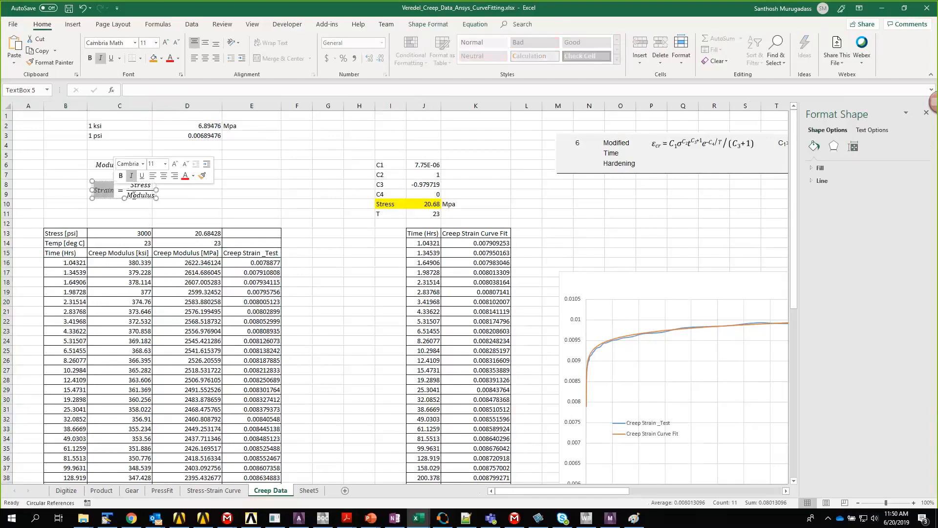
{"action": "left_click", "coordinate": [257, 272]}
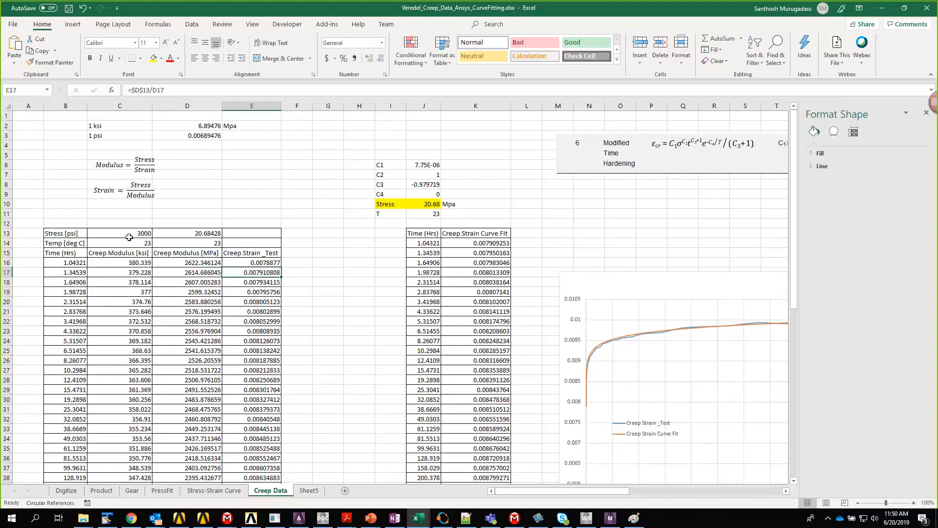
{"action": "left_click", "coordinate": [91, 234]}
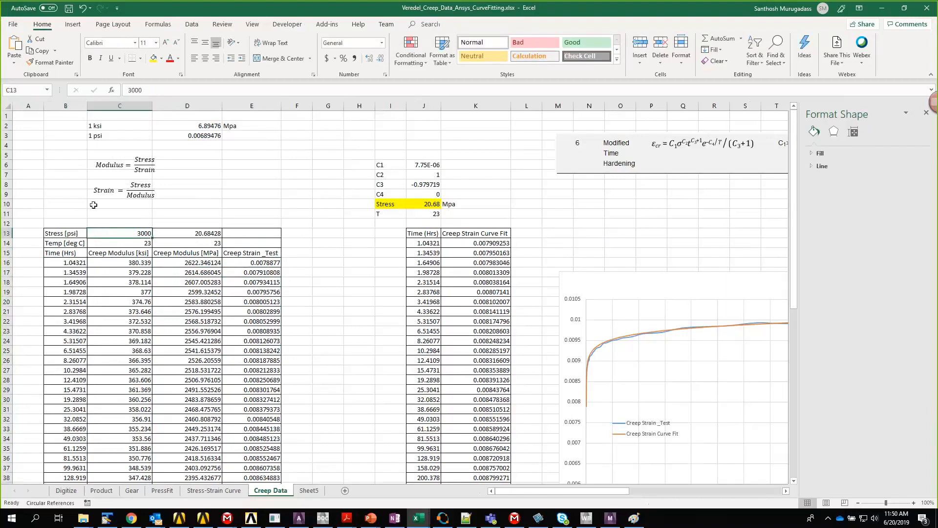
{"action": "left_click", "coordinate": [211, 234]}
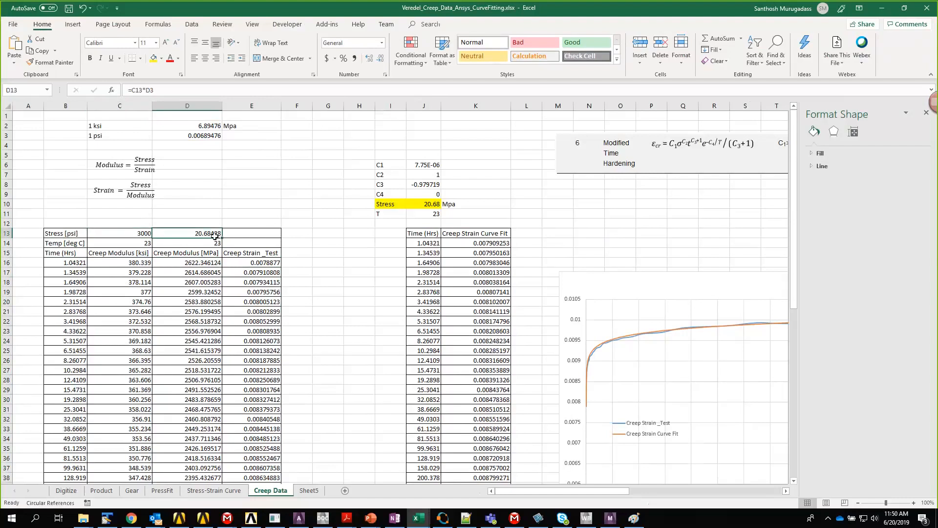
{"action": "double_click", "coordinate": [255, 263]}
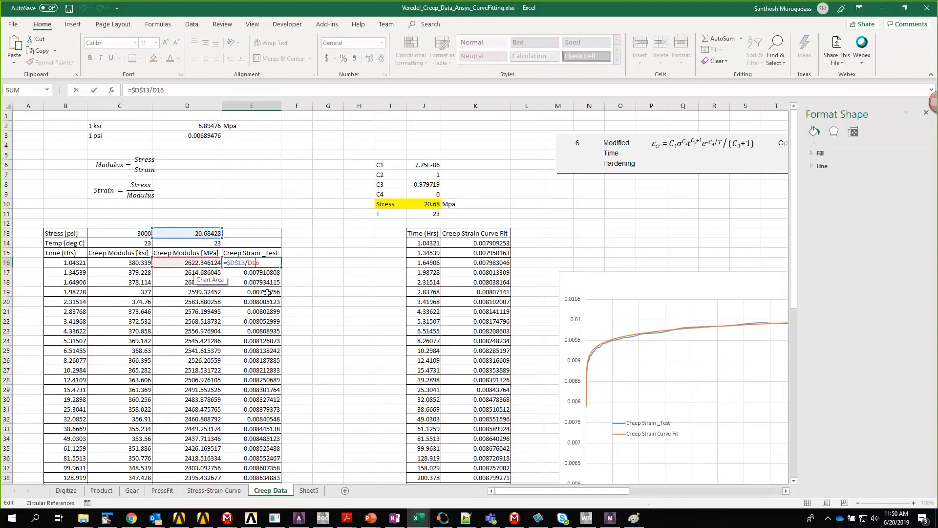
{"action": "key", "text": "shift+Return"}
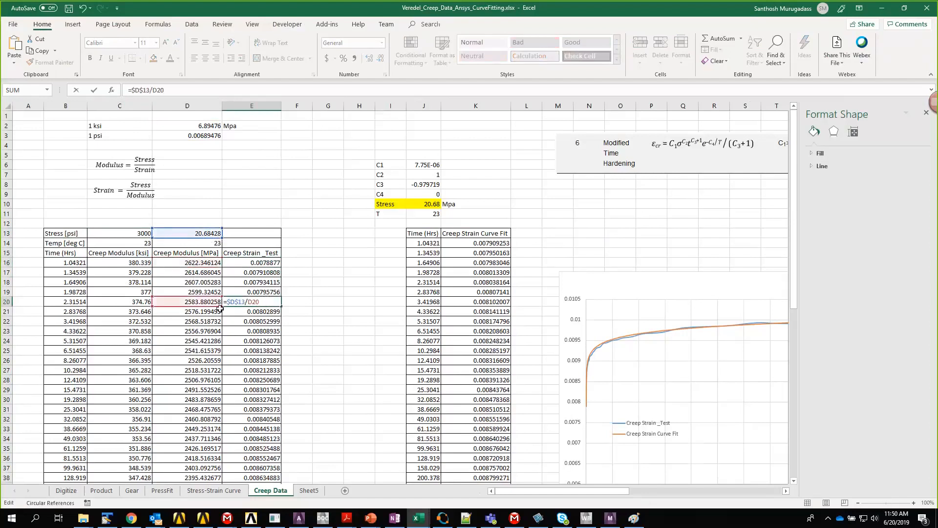
{"action": "key", "text": "Return"}
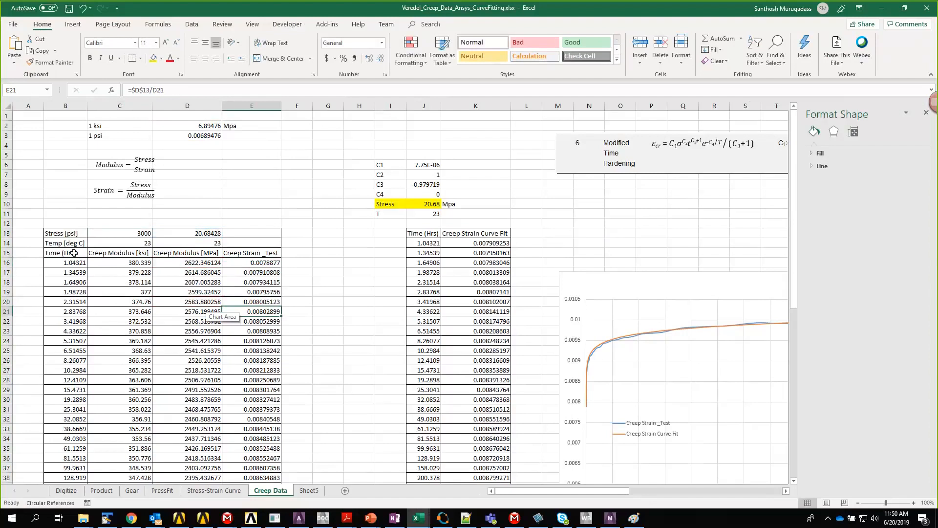
Plot Creep Strain _Test against Time (Hrs) for rows 15 to 68 as a scatter chart with smooth lines
{"action": "left_click_drag", "start_coordinate": [73, 253], "coordinate": [84, 277]}
{"action": "key", "text": "ctrl+shift+Down"}
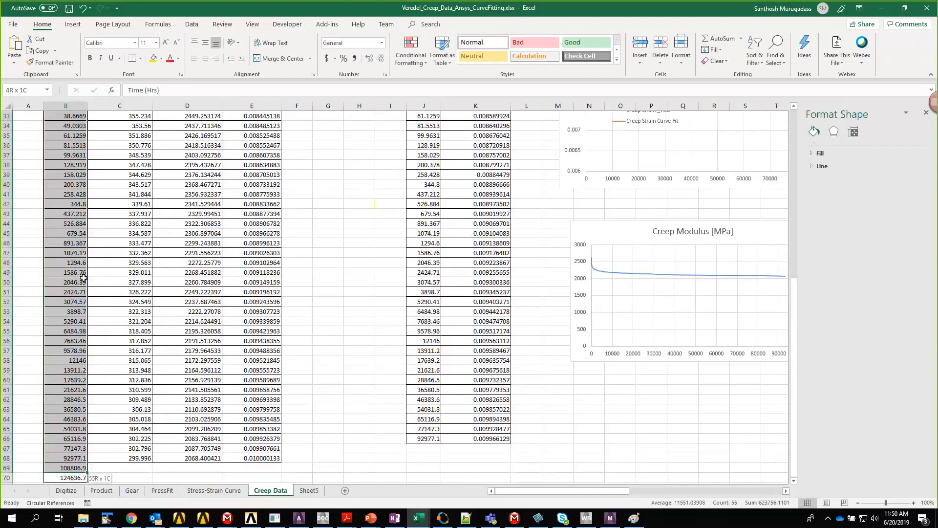
{"action": "key", "text": "shift+Up"}
{"action": "key", "text": "shift+Up"}
{"action": "left_click_drag", "start_coordinate": [272, 459], "coordinate": [272, 370]}
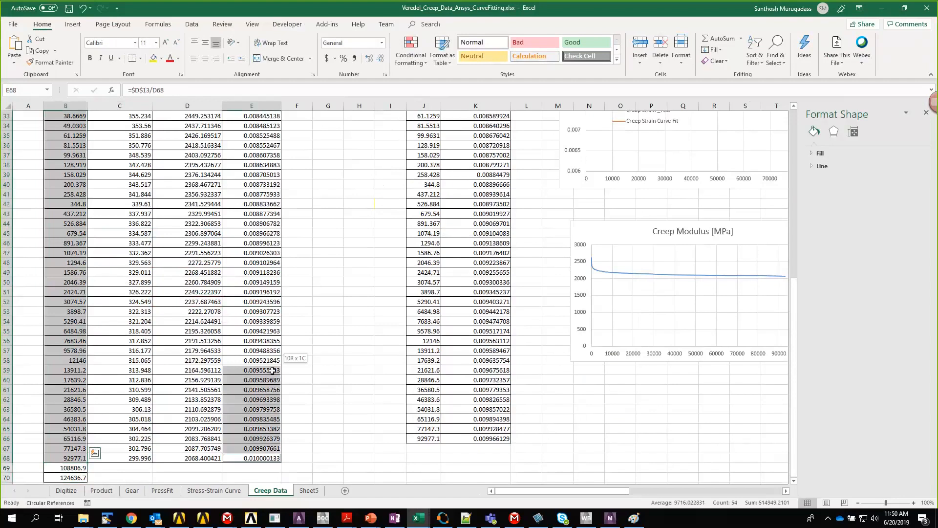
{"action": "key", "text": "ctrl+shift+Up"}
{"action": "scroll", "coordinate": [171, 125], "scroll_direction": "up", "scroll_amount": 2}
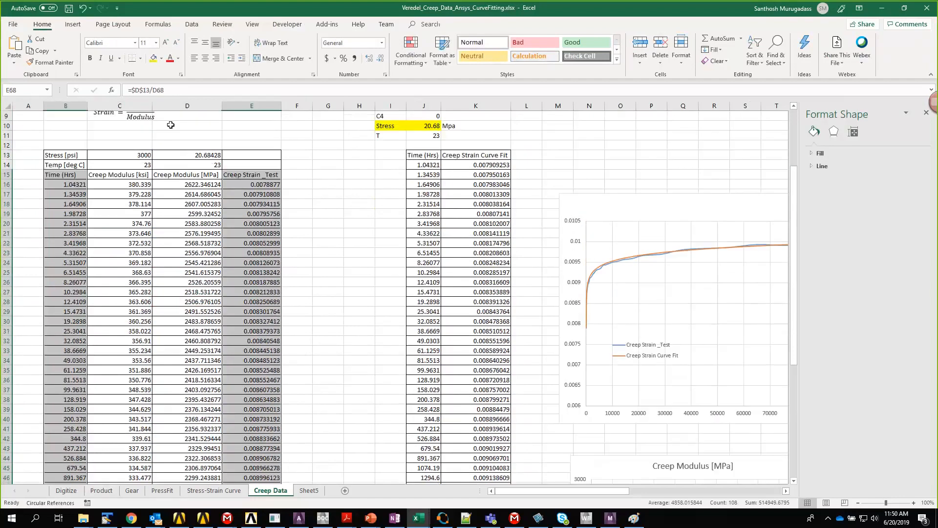
{"action": "left_click", "coordinate": [73, 24]}
{"action": "left_click", "coordinate": [433, 61]}
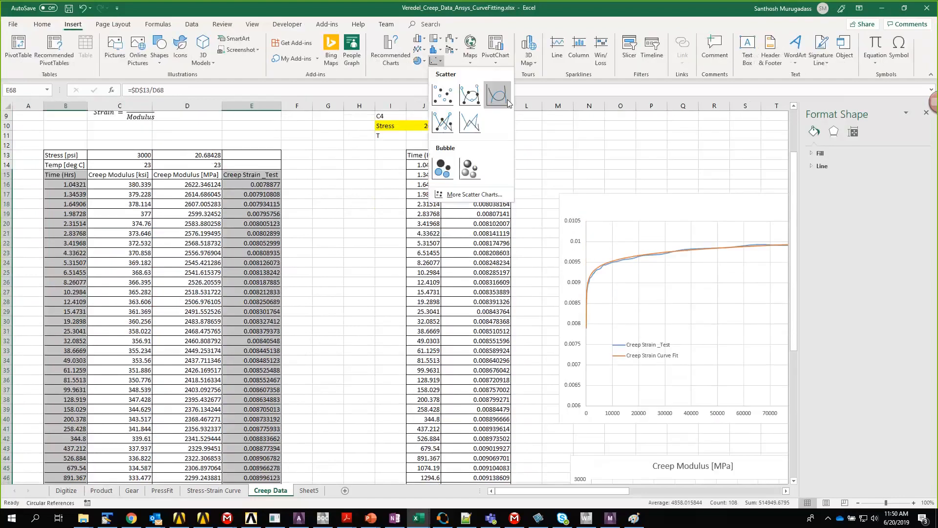
{"action": "left_click", "coordinate": [505, 101]}
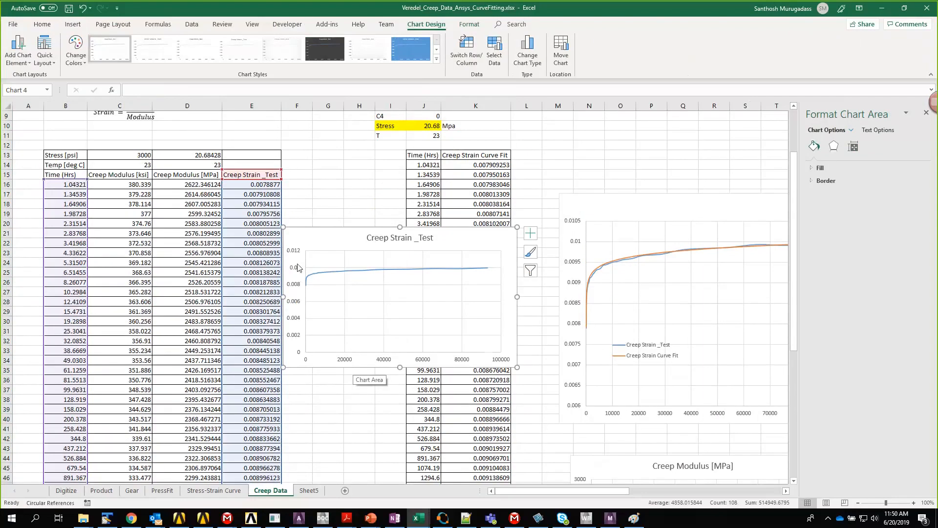
Enlarge the Creep Strain _Test chart and place it over the test data table below the first few data rows
{"action": "left_click_drag", "start_coordinate": [399, 227], "coordinate": [399, 180]}
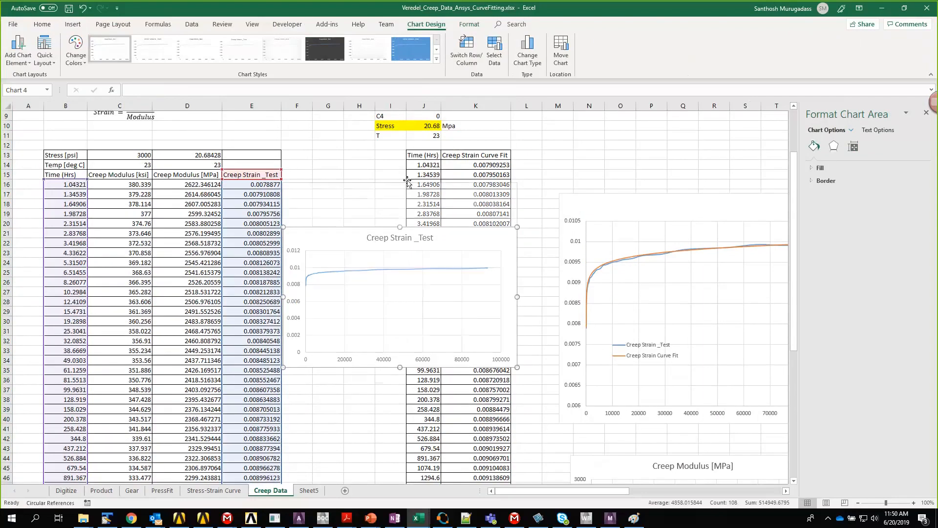
{"action": "left_click_drag", "start_coordinate": [341, 190], "coordinate": [196, 268]}
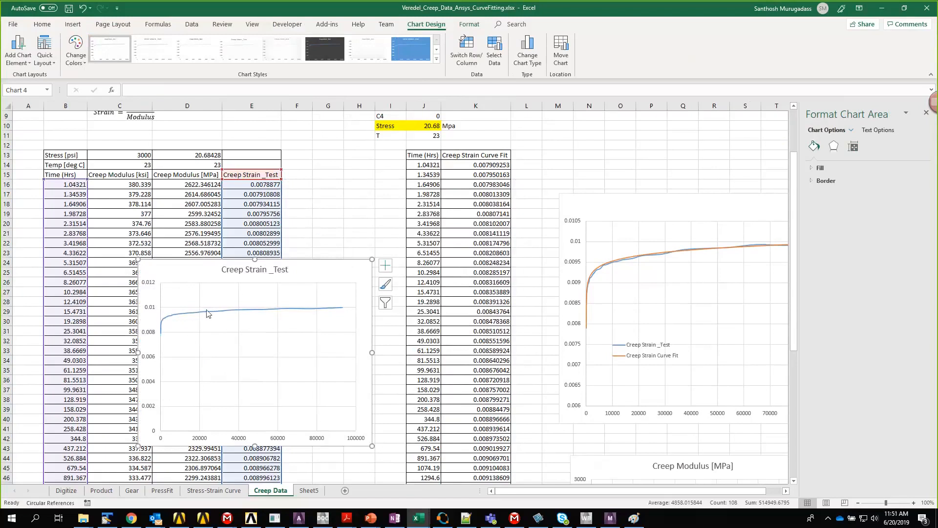
{"action": "mouse_move", "coordinate": [343, 311]}
{"action": "mouse_move", "coordinate": [163, 335]}
{"action": "mouse_move", "coordinate": [240, 313]}
{"action": "left_click_drag", "start_coordinate": [138, 258], "coordinate": [134, 220]}
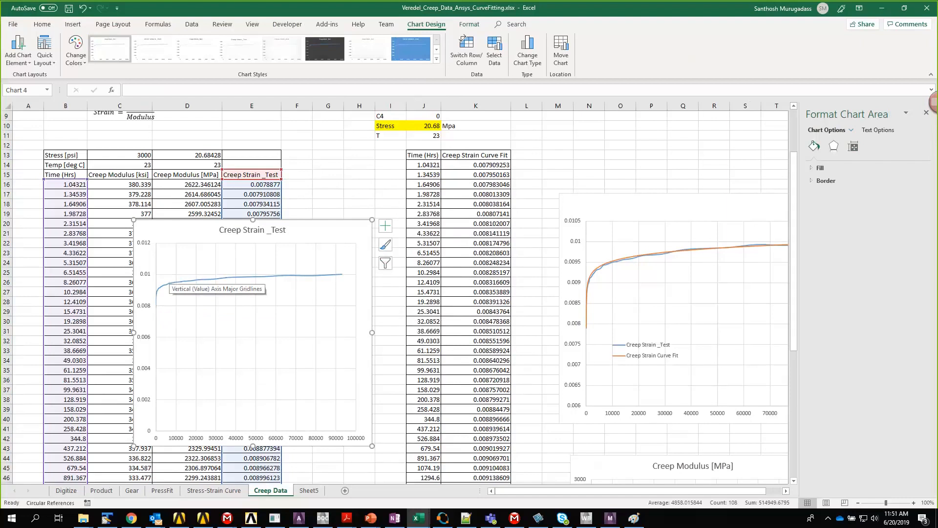
Switch to ANSYS Help Viewer and search the documentation for creep
{"action": "mouse_move", "coordinate": [323, 521]}
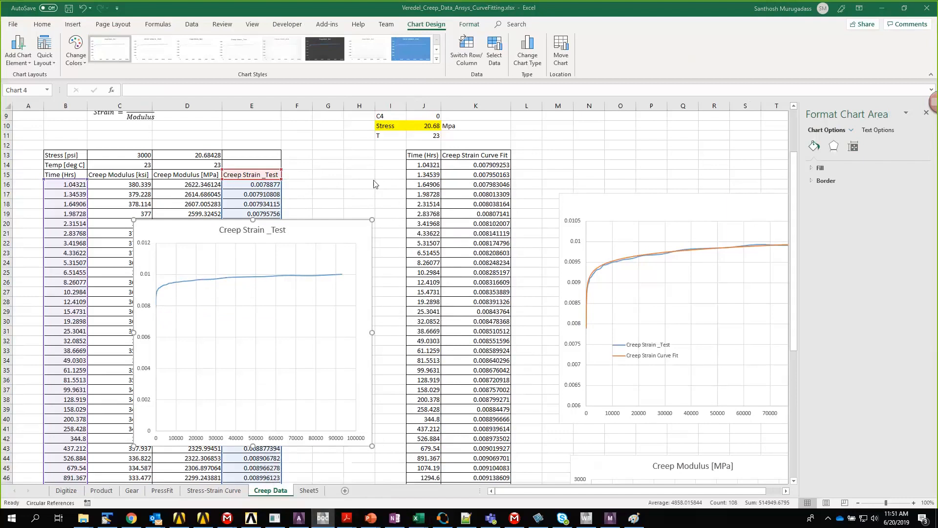
{"action": "key", "text": "alt+Tab"}
{"action": "left_click", "coordinate": [58, 29]}
{"action": "type", "text": "creep"}
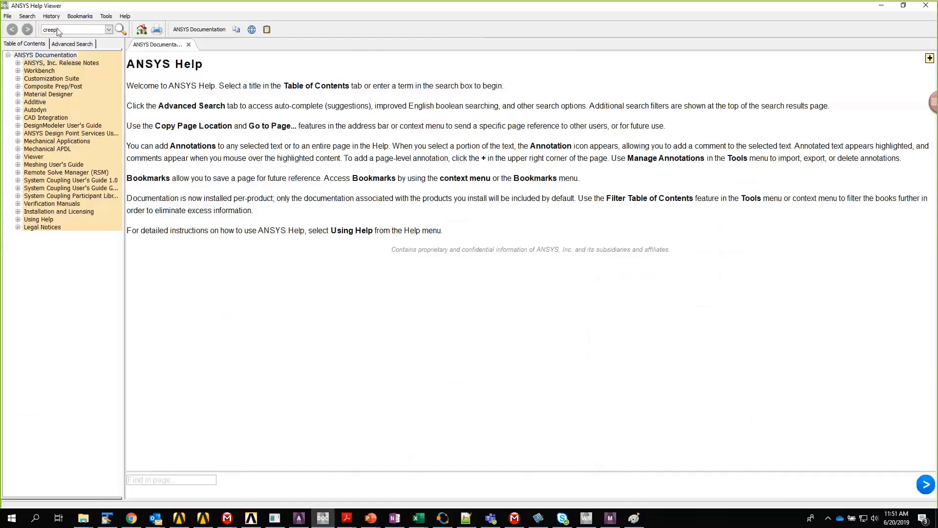
{"action": "key", "text": "Return"}
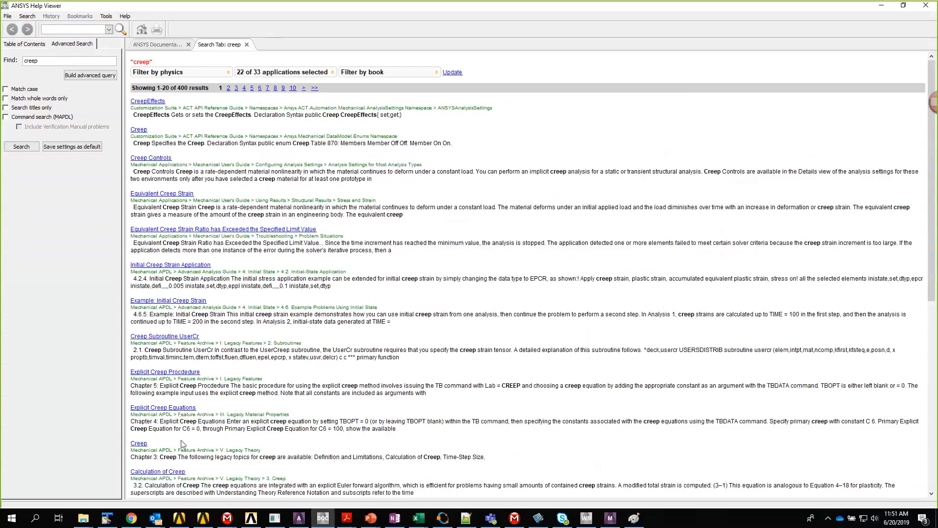
Open the Material Reference topic 4.5.4 Creep and examine the Implicit Creep Equations table down to the User Creep row
{"action": "scroll", "coordinate": [184, 445], "scroll_direction": "down", "scroll_amount": 1}
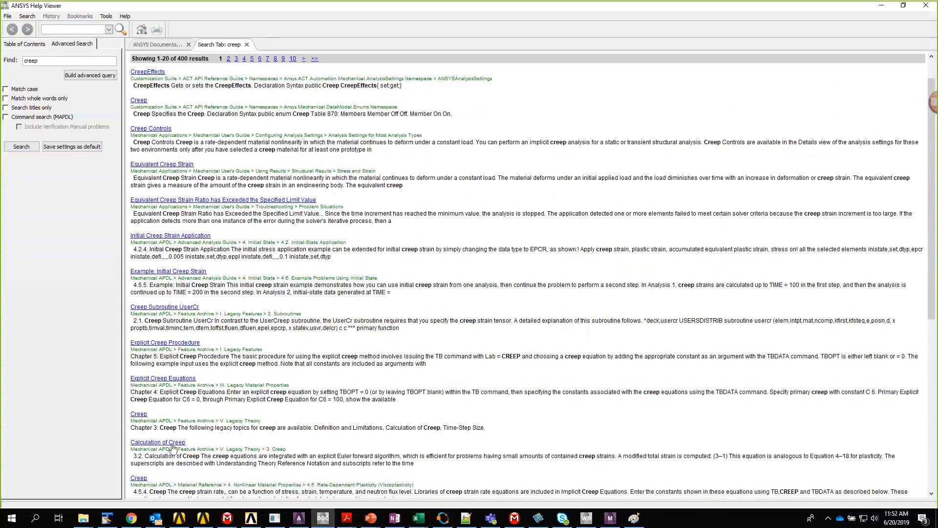
{"action": "left_click", "coordinate": [139, 479]}
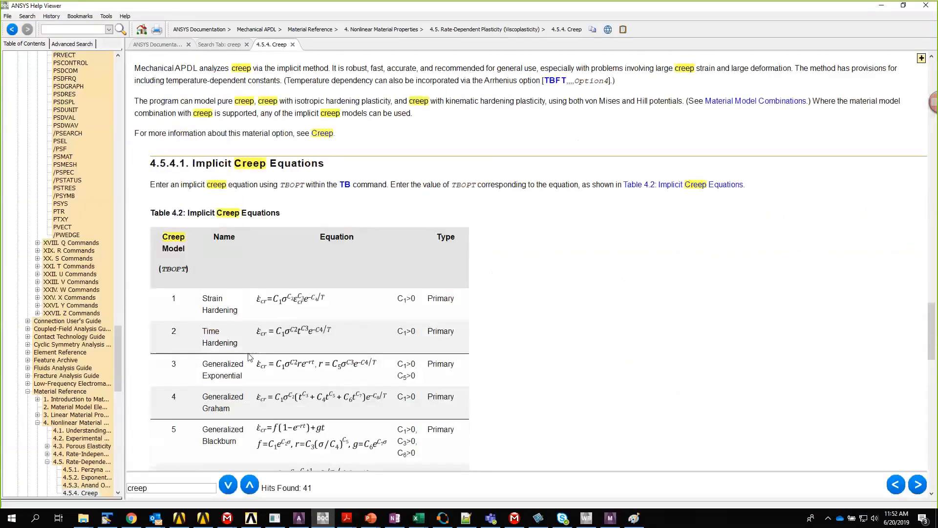
{"action": "scroll", "coordinate": [249, 356], "scroll_direction": "down", "scroll_amount": 10}
{"action": "left_click_drag", "start_coordinate": [172, 287], "coordinate": [444, 303]}
{"action": "scroll", "coordinate": [266, 296], "scroll_direction": "up", "scroll_amount": 5}
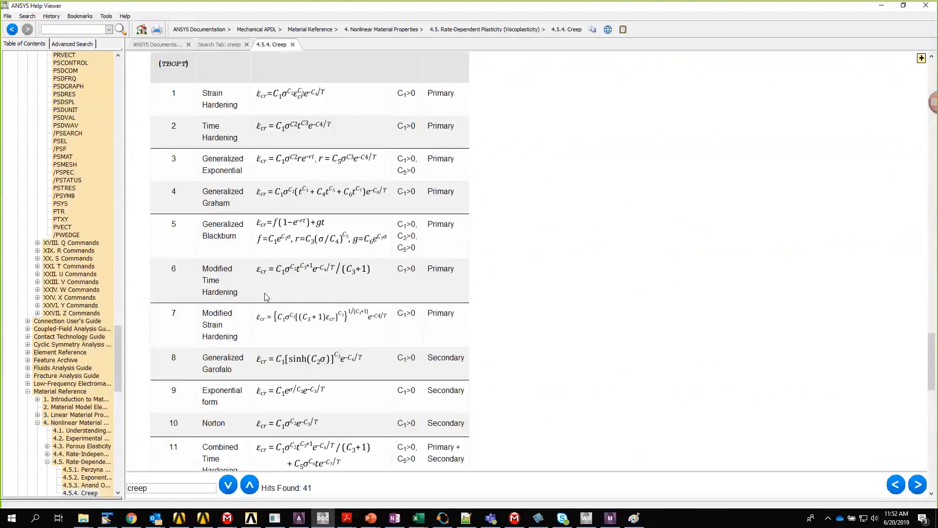
{"action": "scroll", "coordinate": [266, 297], "scroll_direction": "up", "scroll_amount": 3}
{"action": "scroll", "coordinate": [263, 304], "scroll_direction": "down", "scroll_amount": 11}
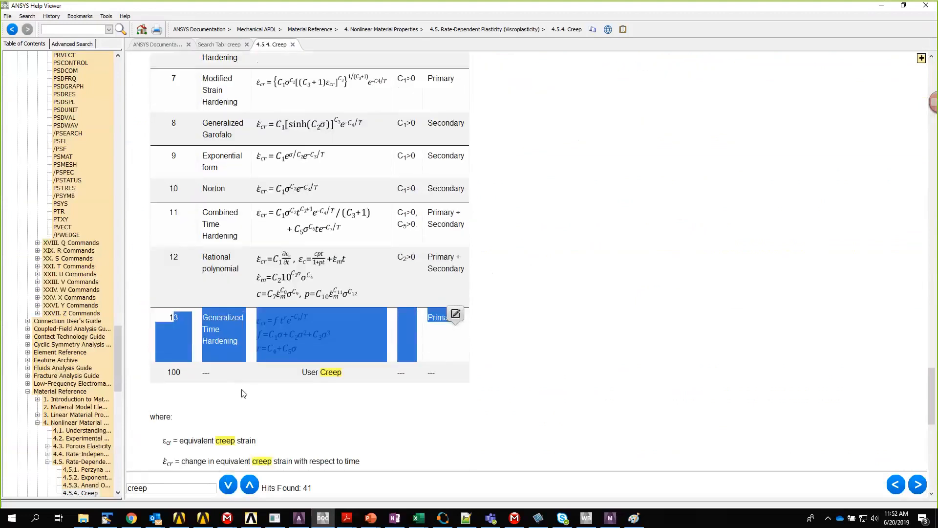
{"action": "left_click_drag", "start_coordinate": [159, 374], "coordinate": [482, 371]}
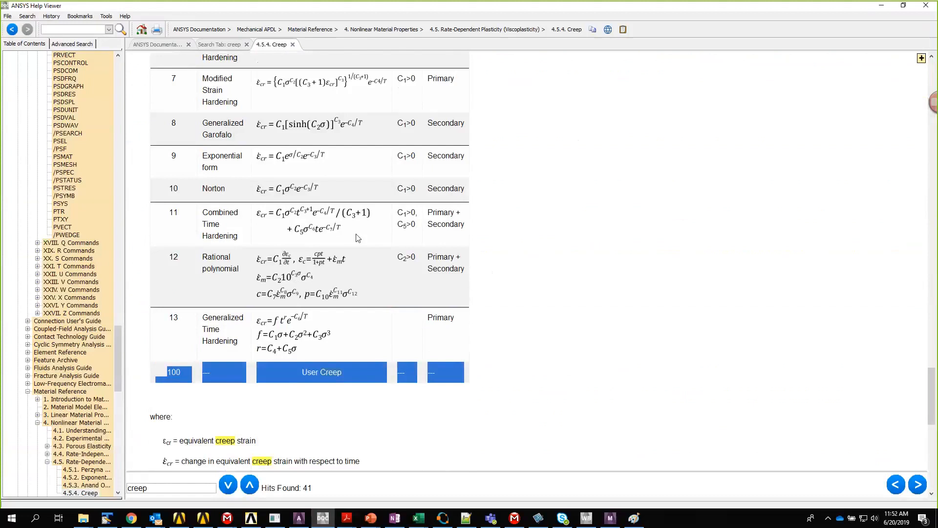
Examine the primary creep models 1 to 7 in the Implicit Creep Equations table, including the Strain Hardening equation
{"action": "scroll", "coordinate": [358, 237], "scroll_direction": "up", "scroll_amount": 10}
{"action": "scroll", "coordinate": [366, 230], "scroll_direction": "up", "scroll_amount": 2}
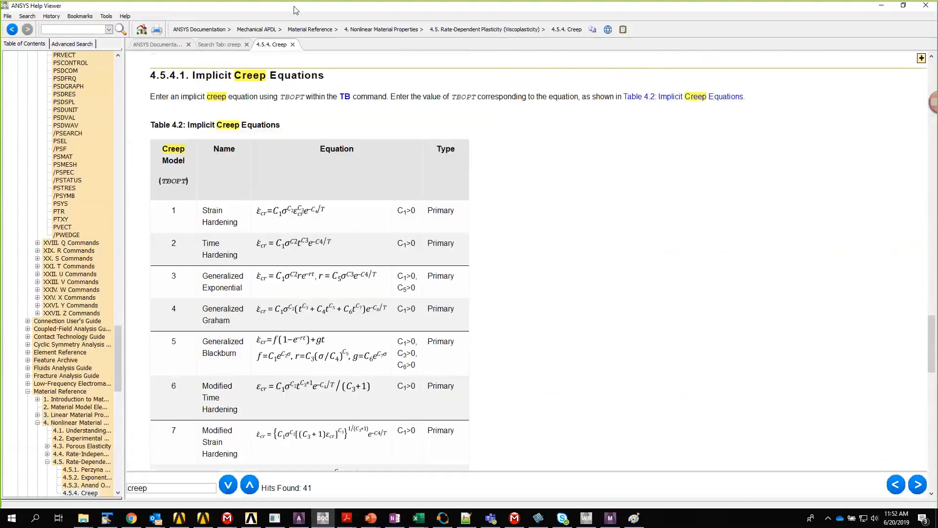
{"action": "scroll", "coordinate": [373, 220], "scroll_direction": "down", "scroll_amount": 2}
{"action": "scroll", "coordinate": [458, 378], "scroll_direction": "down", "scroll_amount": 1}
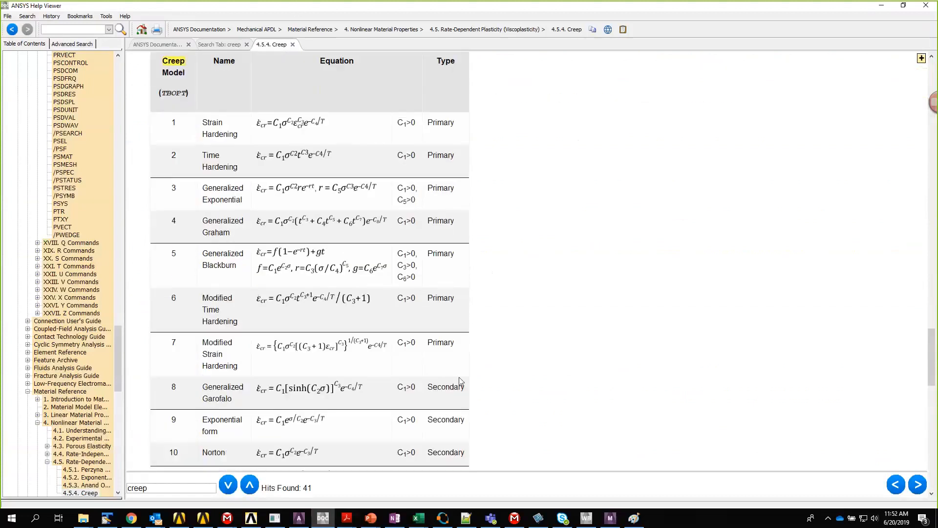
{"action": "left_click_drag", "start_coordinate": [448, 362], "coordinate": [171, 119]}
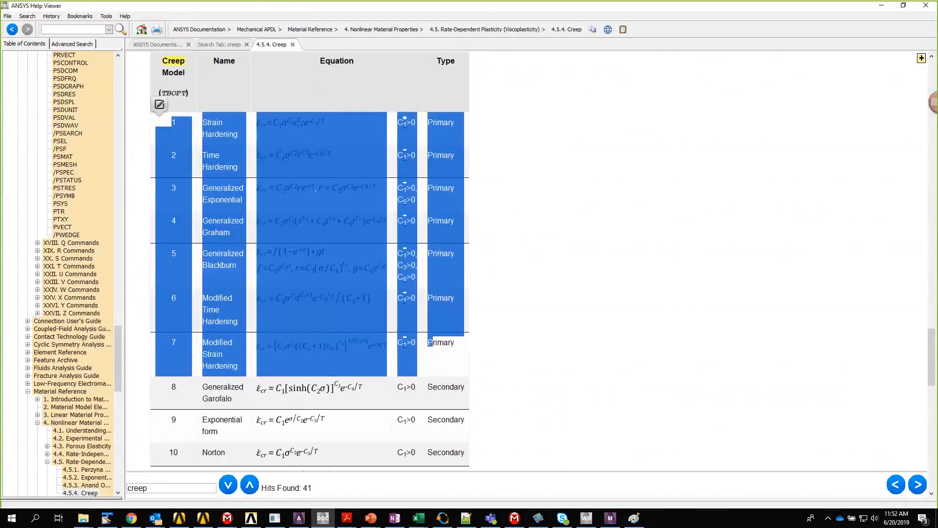
{"action": "left_click", "coordinate": [457, 365]}
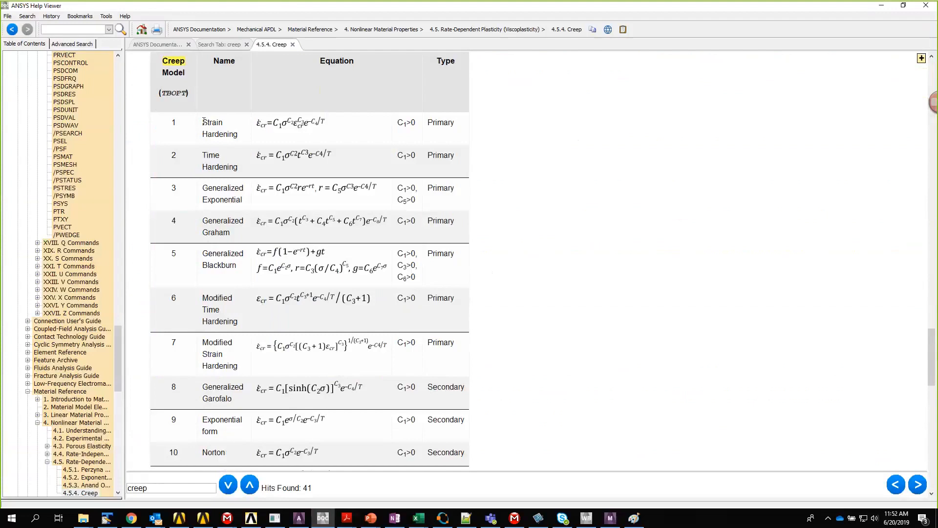
{"action": "left_click_drag", "start_coordinate": [203, 120], "coordinate": [262, 129]}
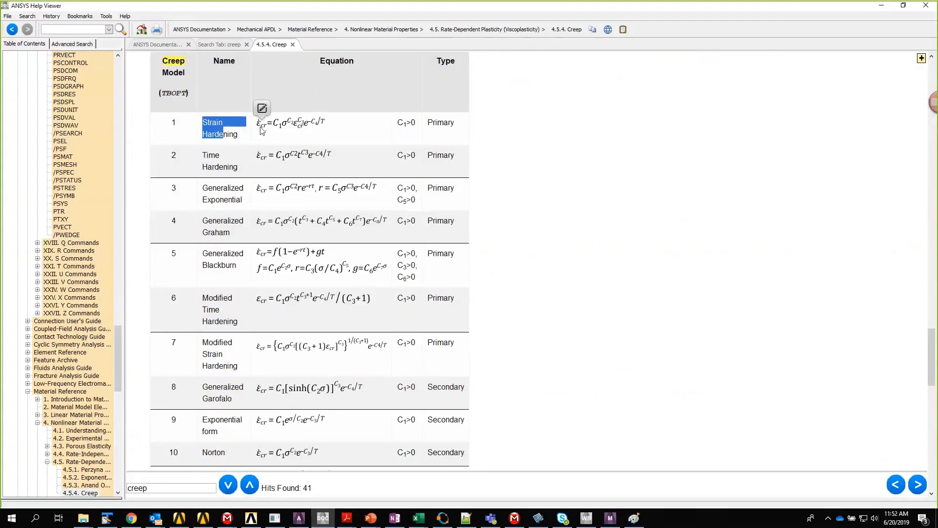
{"action": "left_click", "coordinate": [296, 148]}
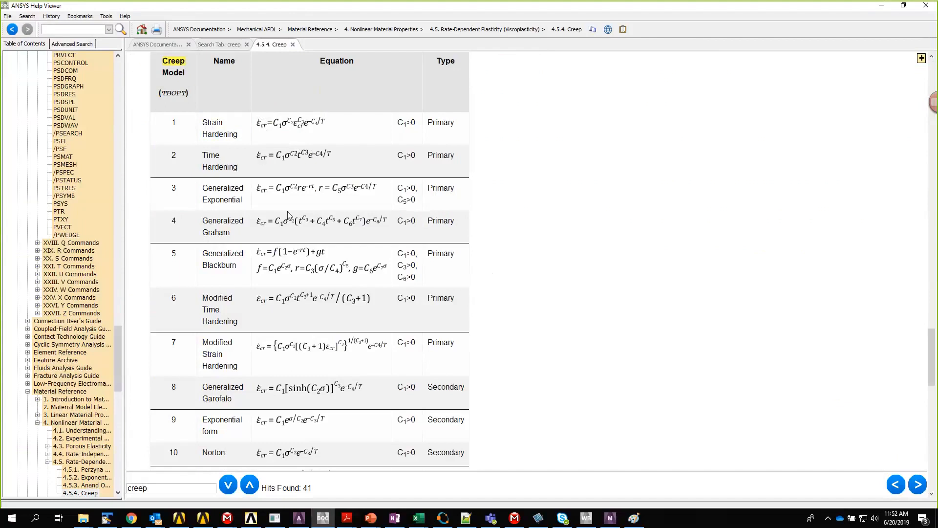
Find the Modified Time Hardening model in row 6 of the Implicit Creep Equations table and highlight its name
{"action": "scroll", "coordinate": [266, 184], "scroll_direction": "up", "scroll_amount": 1}
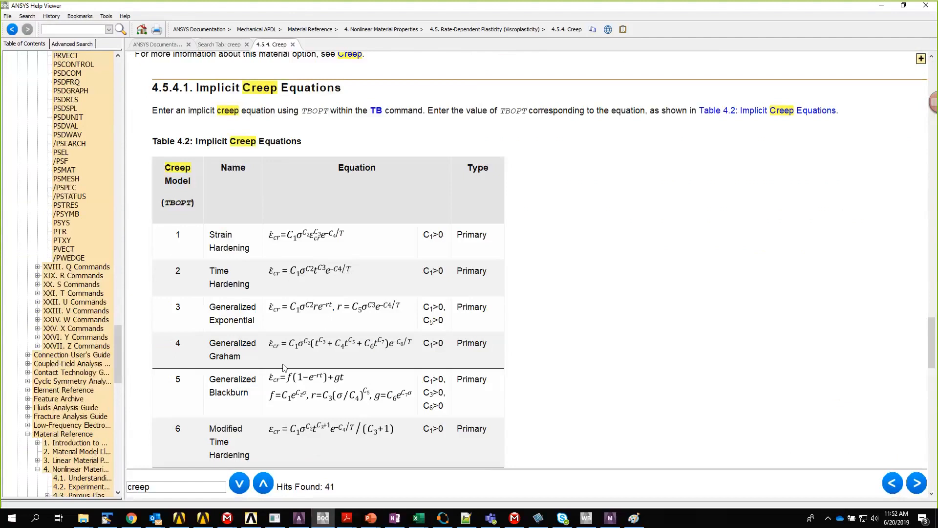
{"action": "scroll", "coordinate": [285, 434], "scroll_direction": "down", "scroll_amount": 1}
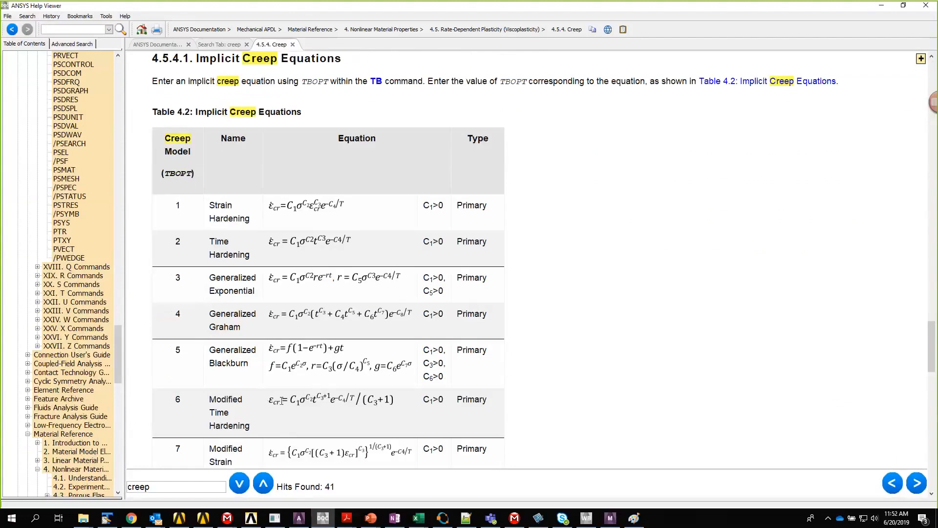
{"action": "scroll", "coordinate": [280, 404], "scroll_direction": "down", "scroll_amount": 1}
{"action": "left_click_drag", "start_coordinate": [210, 369], "coordinate": [253, 394]}
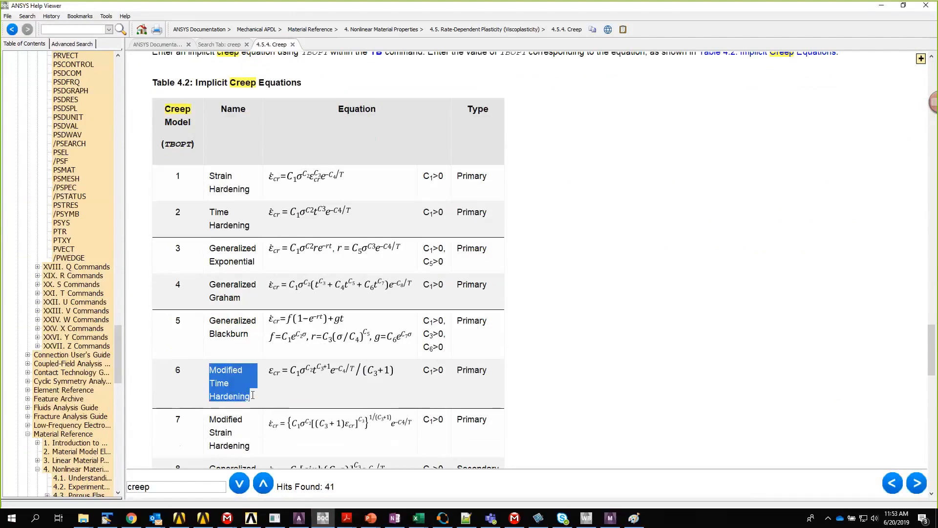
Switch to the Veredel_Creep_Data_Ansys_CurveFitting workbook in Excel, select the equation picture above the curve fit data, and close the formatting pane
{"action": "left_click", "coordinate": [426, 520]}
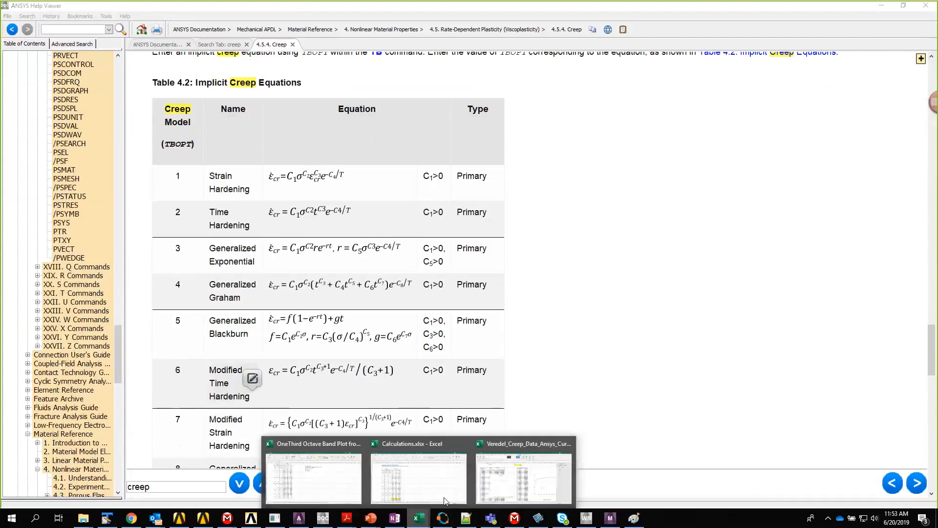
{"action": "left_click", "coordinate": [506, 481]}
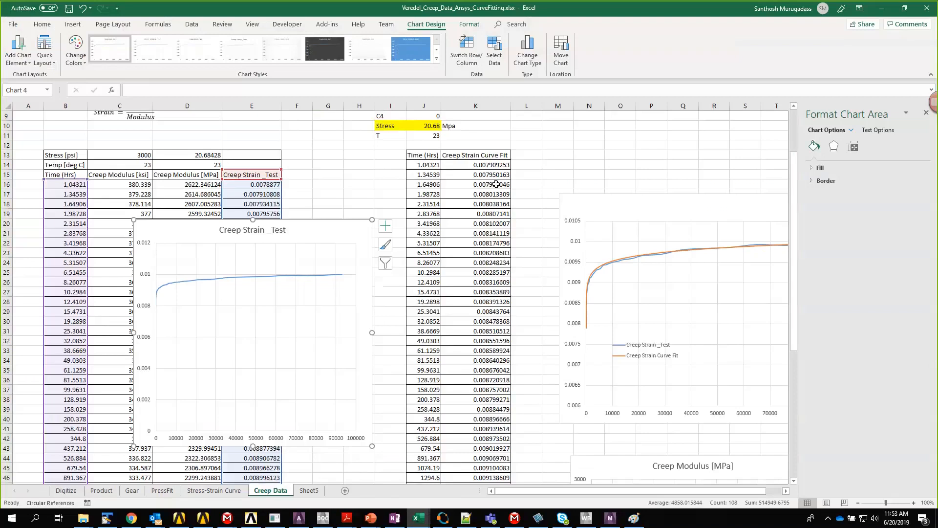
{"action": "scroll", "coordinate": [495, 184], "scroll_direction": "up", "scroll_amount": 3}
{"action": "left_click", "coordinate": [511, 140]}
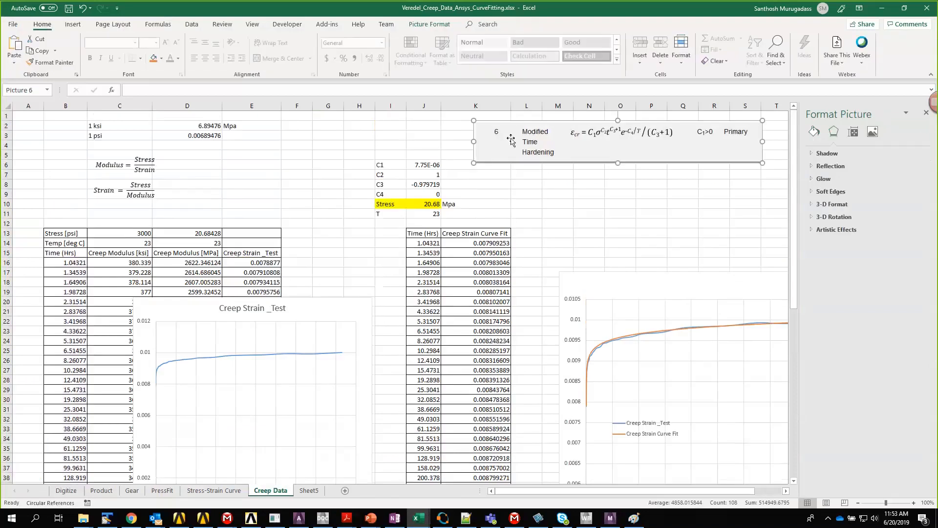
{"action": "left_click", "coordinate": [926, 112]}
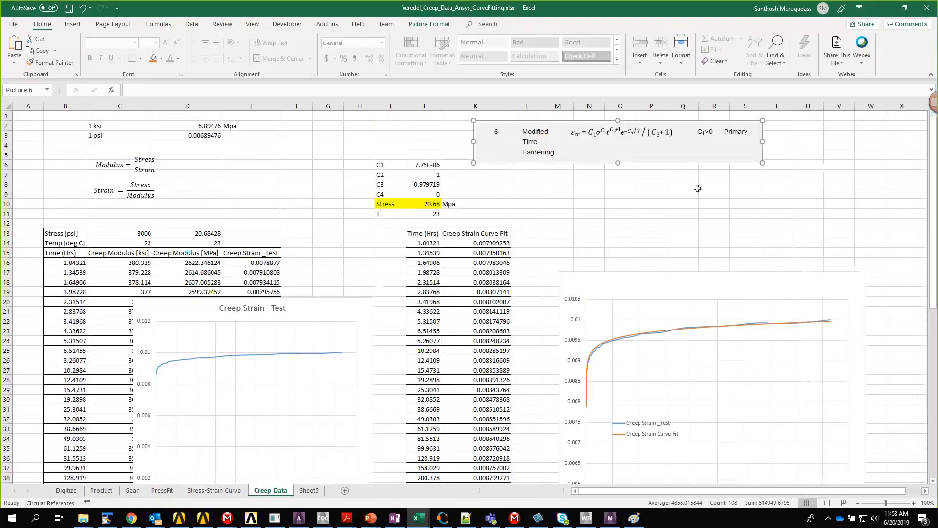
Enlarge the Modified Time Hardening equation picture to span about columns K to W and shift it slightly down
{"action": "left_click", "coordinate": [630, 196]}
{"action": "left_click", "coordinate": [642, 136]}
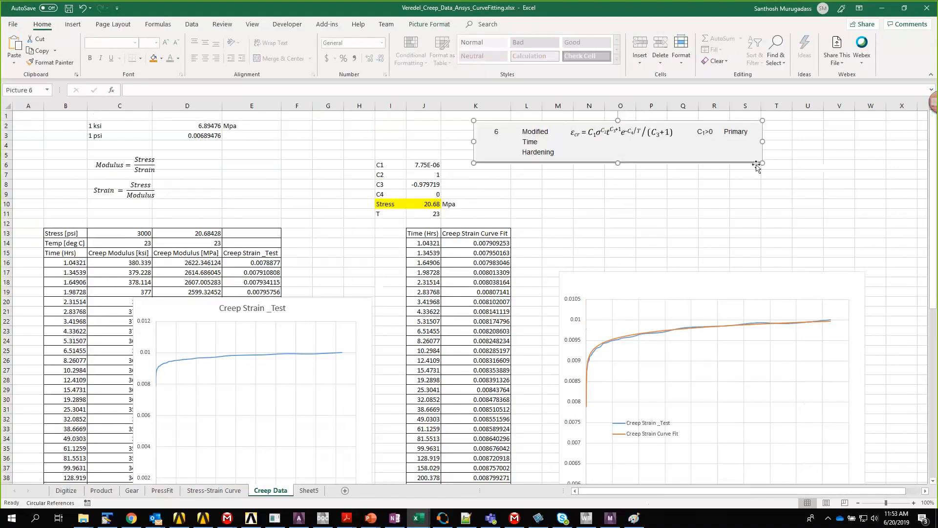
{"action": "left_click_drag", "start_coordinate": [756, 165], "coordinate": [771, 180]}
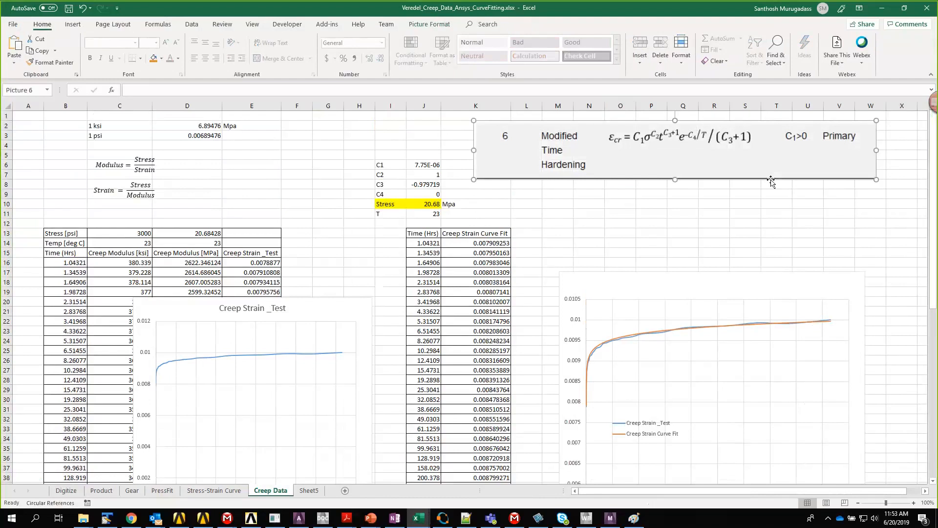
{"action": "left_click_drag", "start_coordinate": [625, 154], "coordinate": [625, 159]}
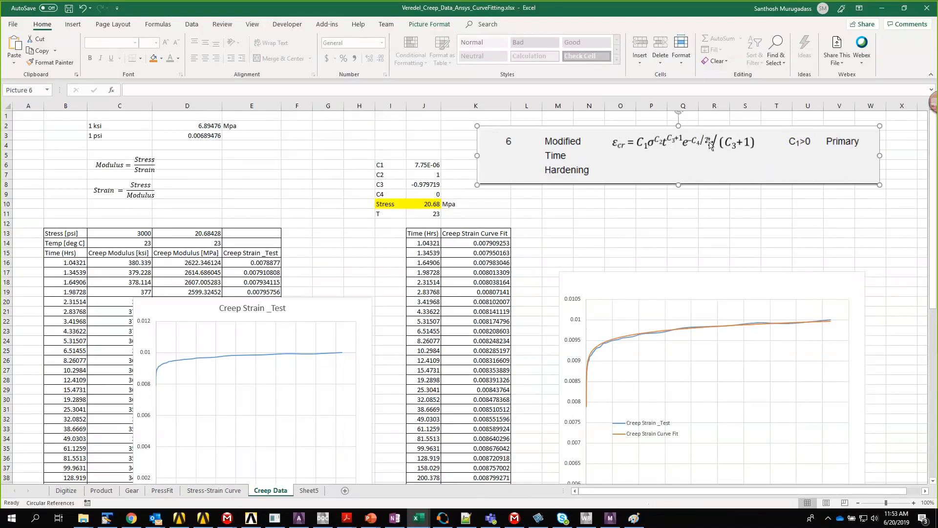
Inspect the Creep Strain Curve Fit formula in K14 against the Modified Time Hardening equation and its C1 to C4, stress and temperature inputs
{"action": "left_click", "coordinate": [341, 214]}
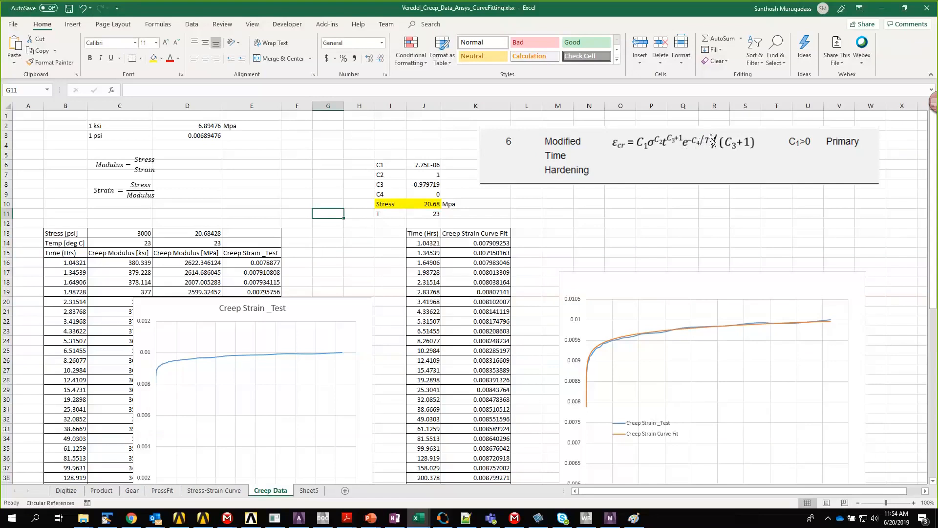
{"action": "left_click", "coordinate": [698, 152]}
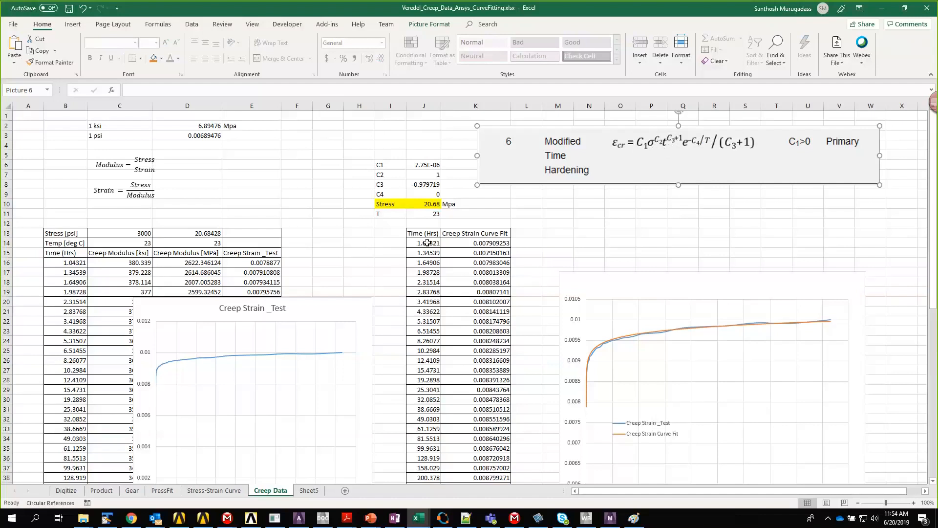
{"action": "double_click", "coordinate": [486, 243]}
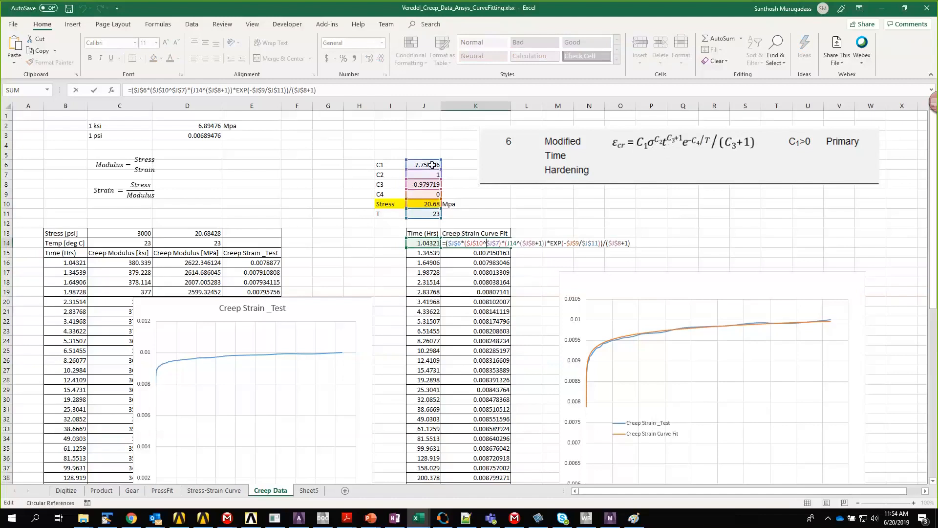
{"action": "left_click", "coordinate": [460, 243]}
{"action": "left_click", "coordinate": [489, 250]}
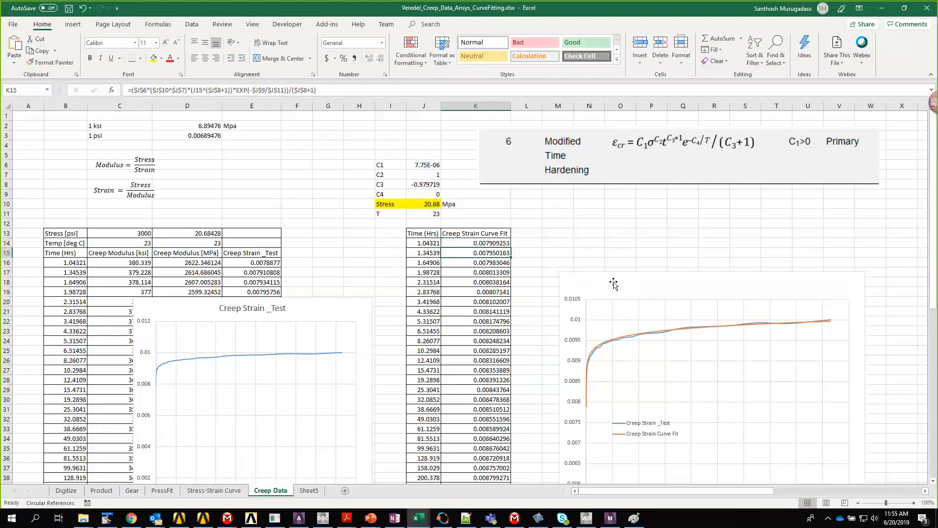
Move the test versus curve fit chart up beneath the equation picture and check the curve fit formula in K16
{"action": "left_click_drag", "start_coordinate": [613, 283], "coordinate": [648, 250]}
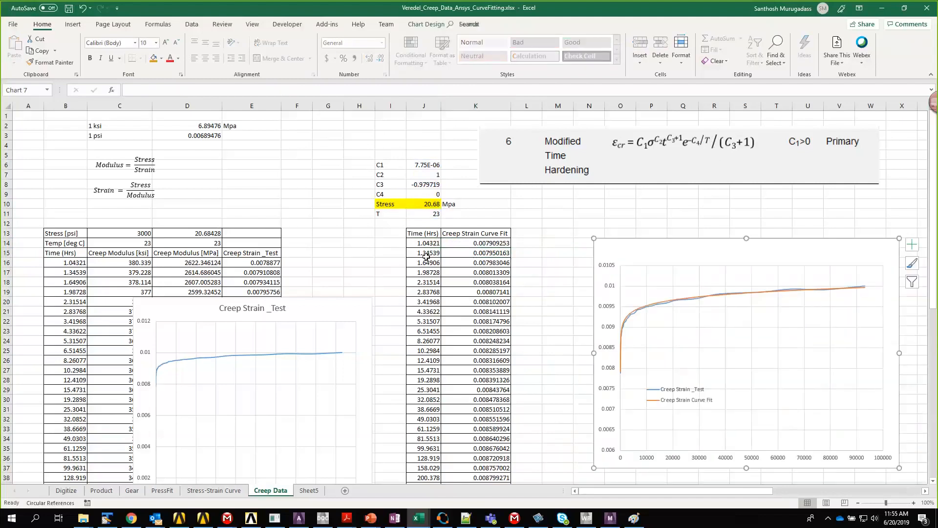
{"action": "left_click", "coordinate": [495, 263]}
{"action": "double_click", "coordinate": [499, 262]}
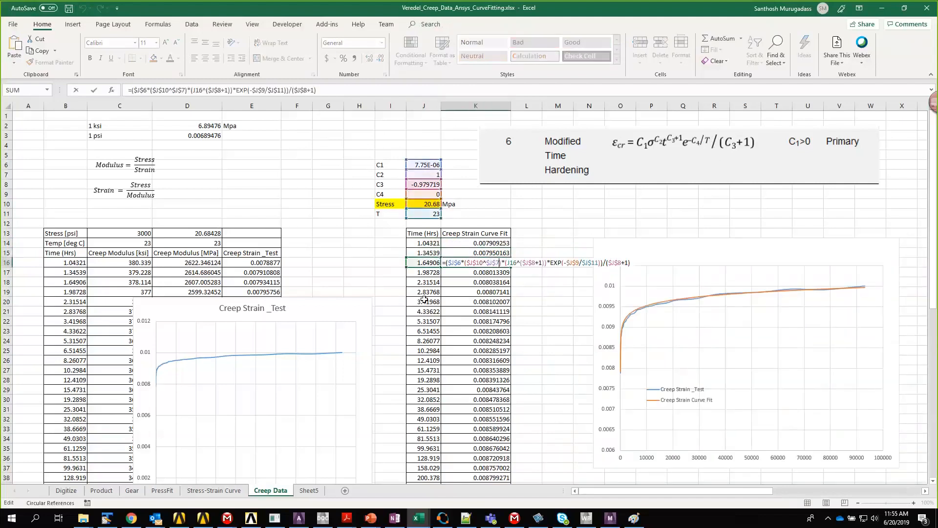
{"action": "key", "text": "Return"}
Review the Time and Creep Strain Curve Fit columns down to the final row 66
{"action": "scroll", "coordinate": [424, 364], "scroll_direction": "down", "scroll_amount": 17}
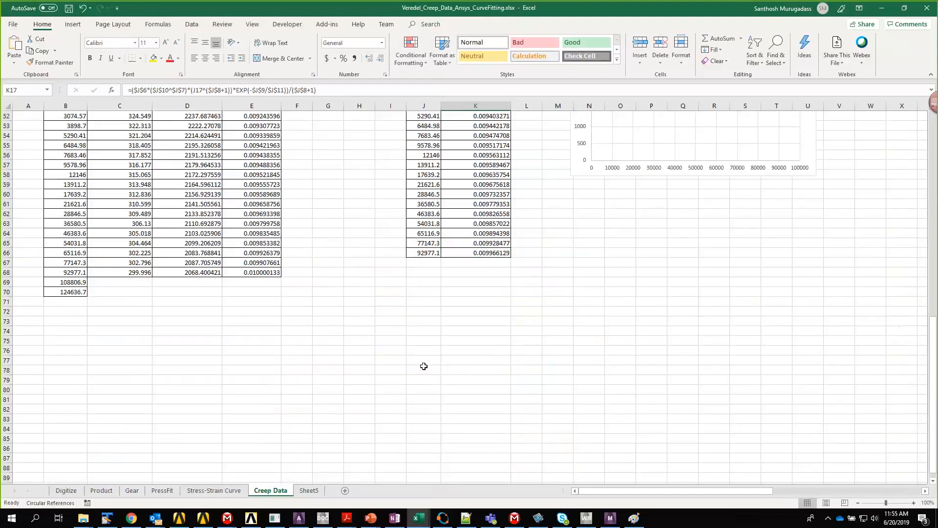
{"action": "left_click", "coordinate": [423, 250]}
{"action": "left_click_drag", "start_coordinate": [423, 250], "coordinate": [477, 251]}
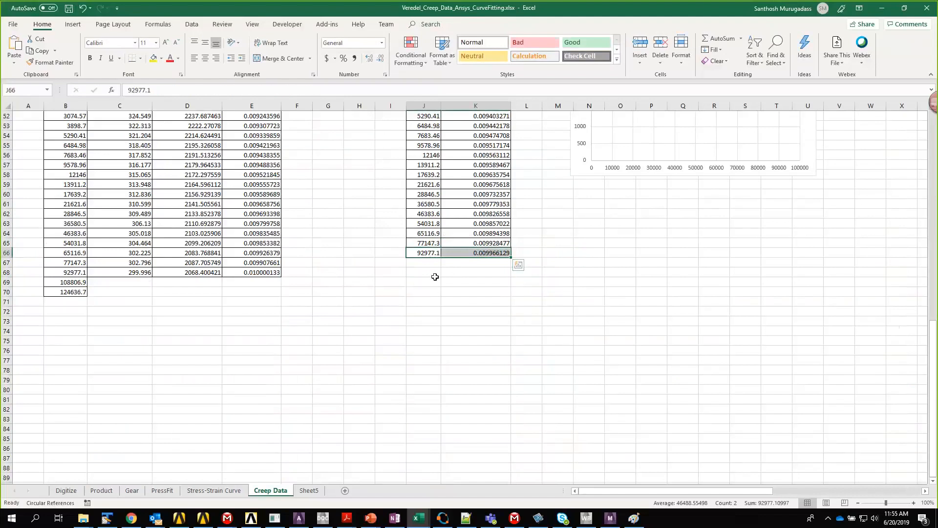
{"action": "scroll", "coordinate": [435, 276], "scroll_direction": "up", "scroll_amount": 7}
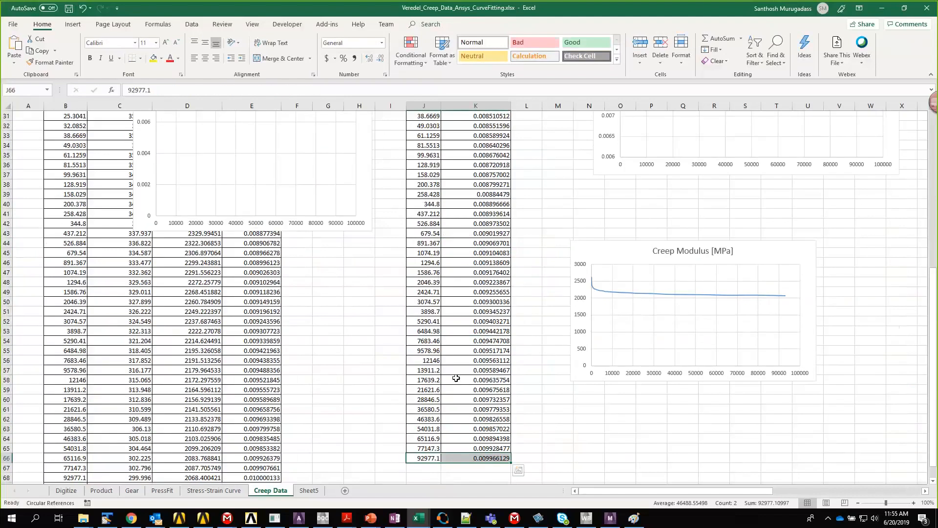
{"action": "scroll", "coordinate": [456, 378], "scroll_direction": "up", "scroll_amount": 10}
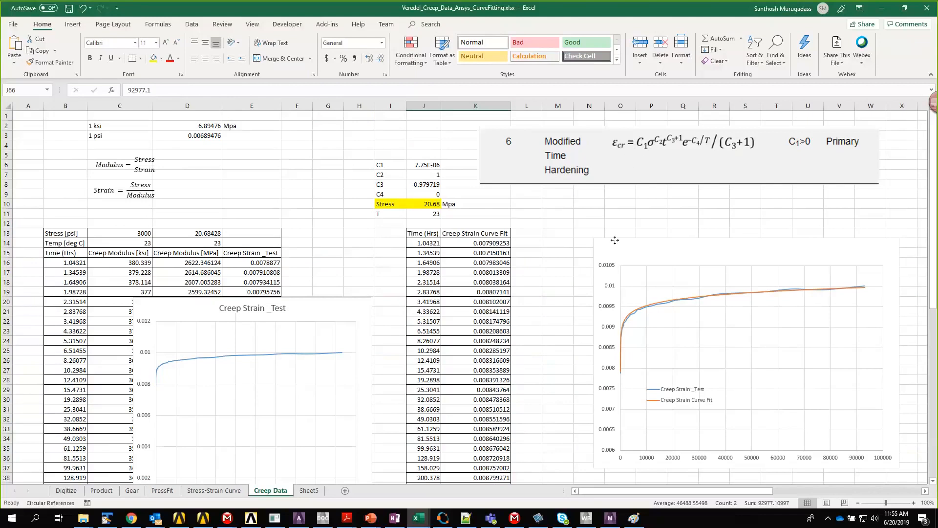
Place the comparison chart beside the Creep Strain Curve Fit column and inspect its Test and Curve Fit series
{"action": "left_click_drag", "start_coordinate": [614, 239], "coordinate": [556, 227]}
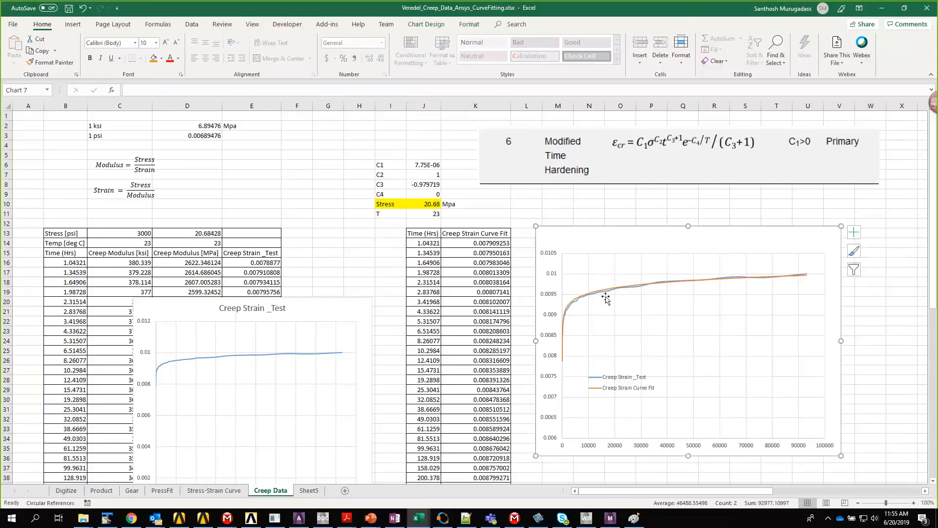
{"action": "mouse_move", "coordinate": [604, 294]}
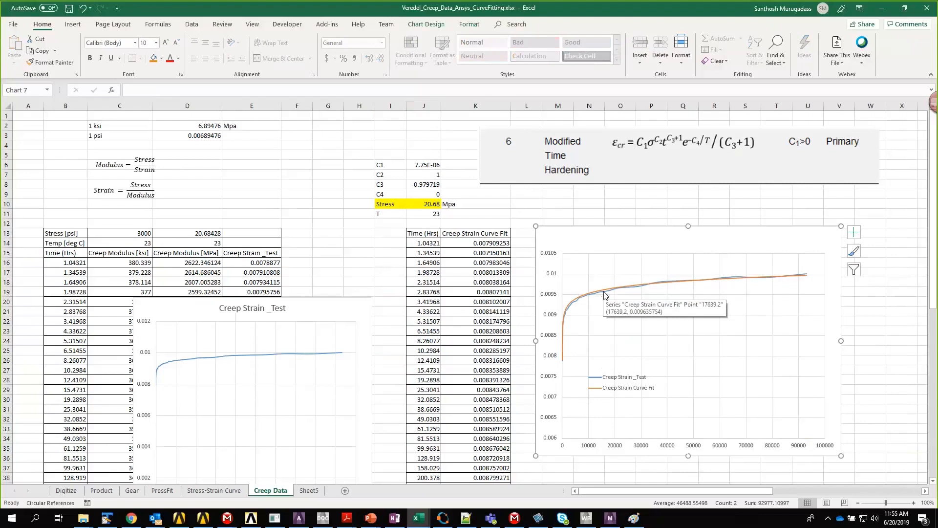
{"action": "left_click", "coordinate": [625, 388]}
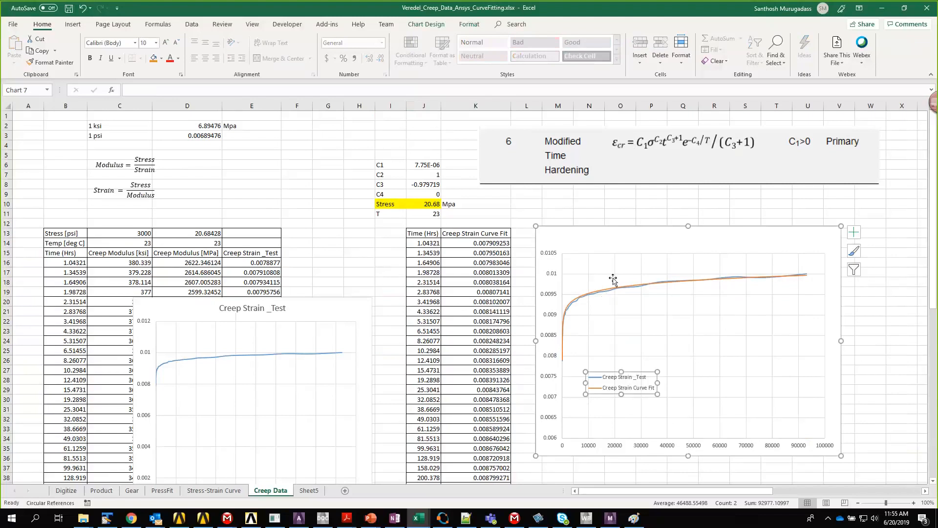
Try a C1 value of 0.00000875 in J6 to see its effect on the curve fit, and undo the change
{"action": "left_click", "coordinate": [428, 165]}
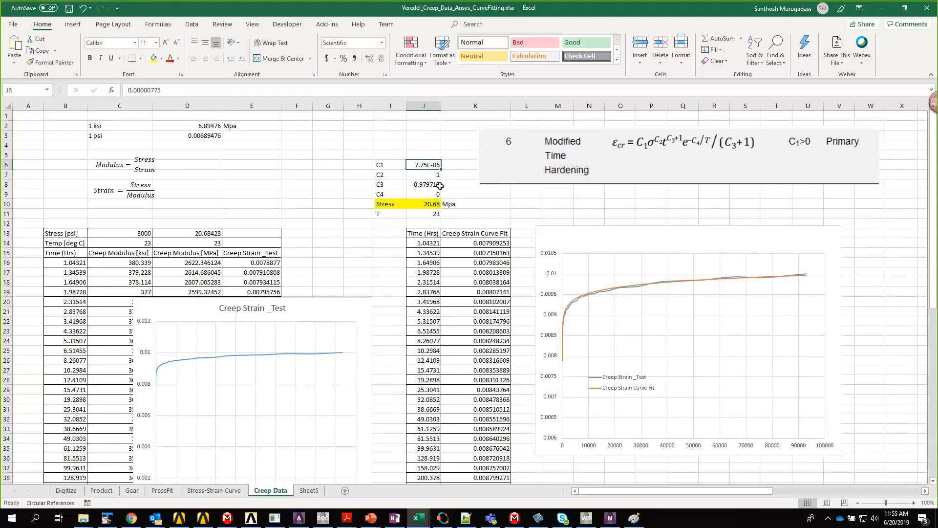
{"action": "left_click", "coordinate": [149, 91]}
{"action": "key", "text": "Delete"}
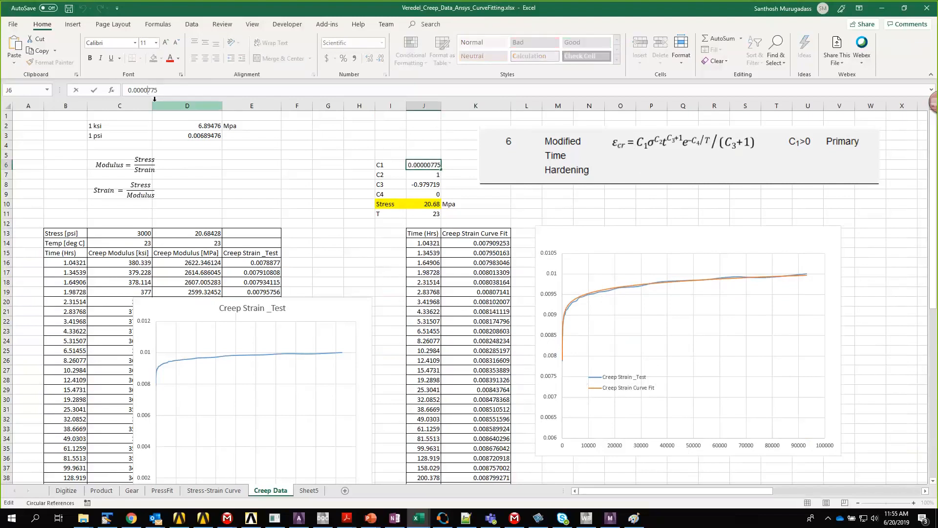
{"action": "type", "text": "0"}
{"action": "key", "text": "Delete"}
{"action": "type", "text": "8"}
{"action": "key", "text": "Return"}
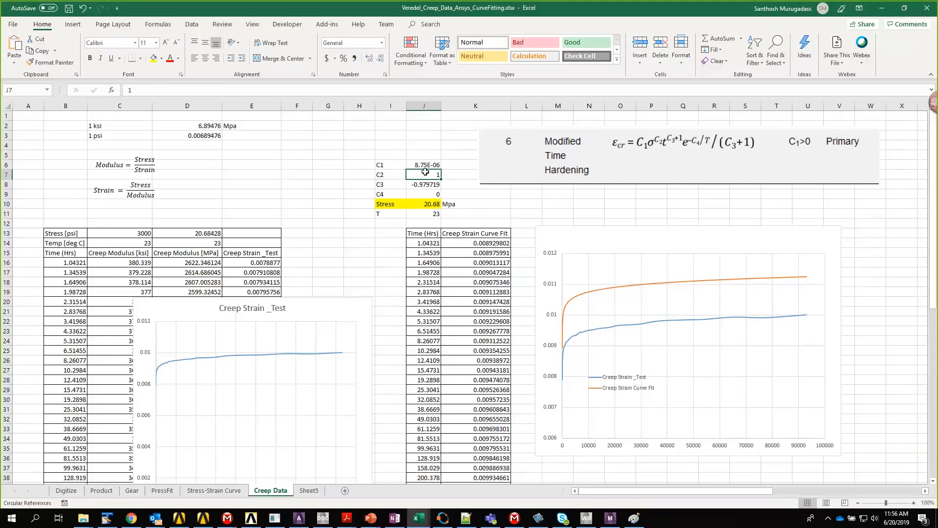
{"action": "key", "text": "ctrl+z"}
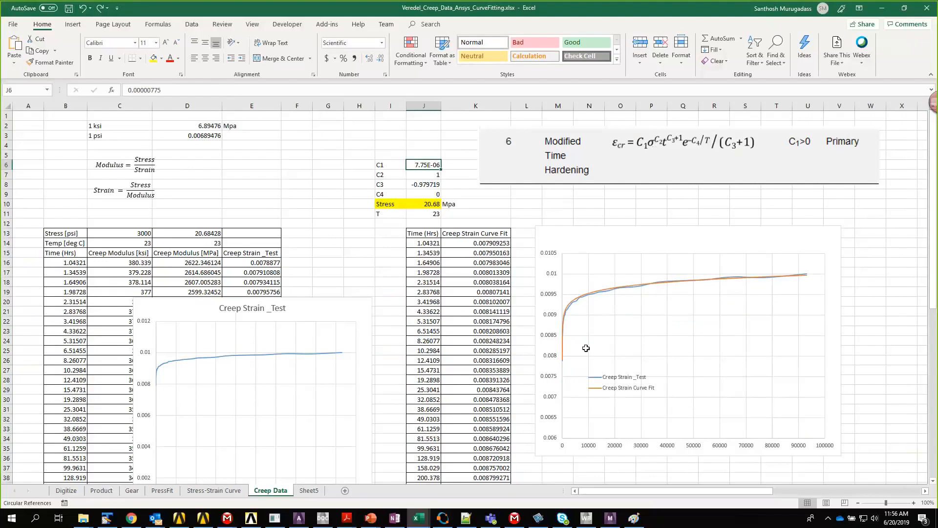
Set the C2 constant in J7 to 2
{"action": "left_click", "coordinate": [433, 175]}
{"action": "type", "text": "2"}
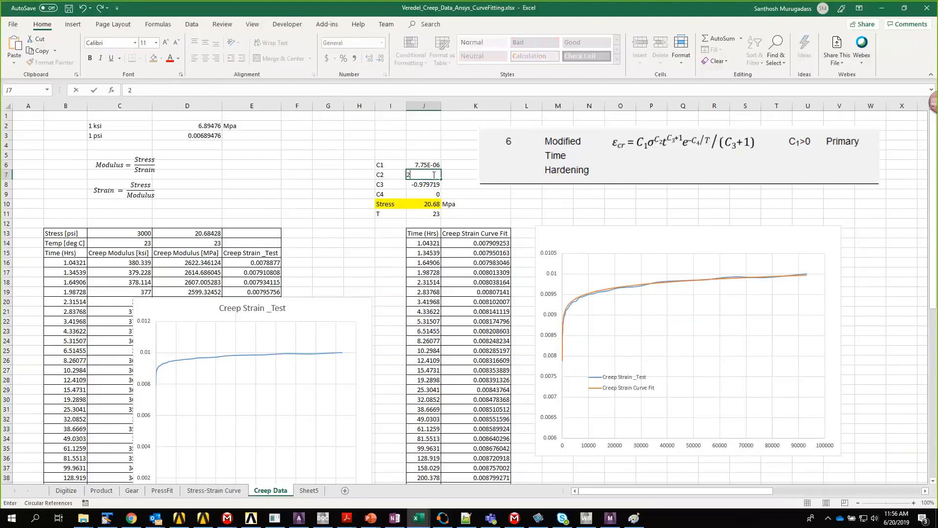
{"action": "key", "text": "Return"}
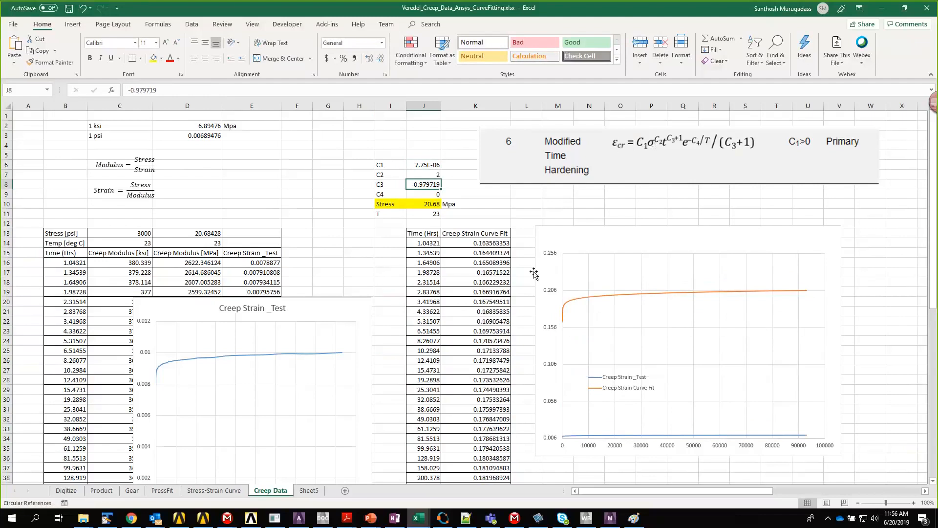
Undo the last C2 change and compare the Creep Strain _Test and Creep Strain Curve Fit series on the chart
{"action": "key", "text": "ctrl+z"}
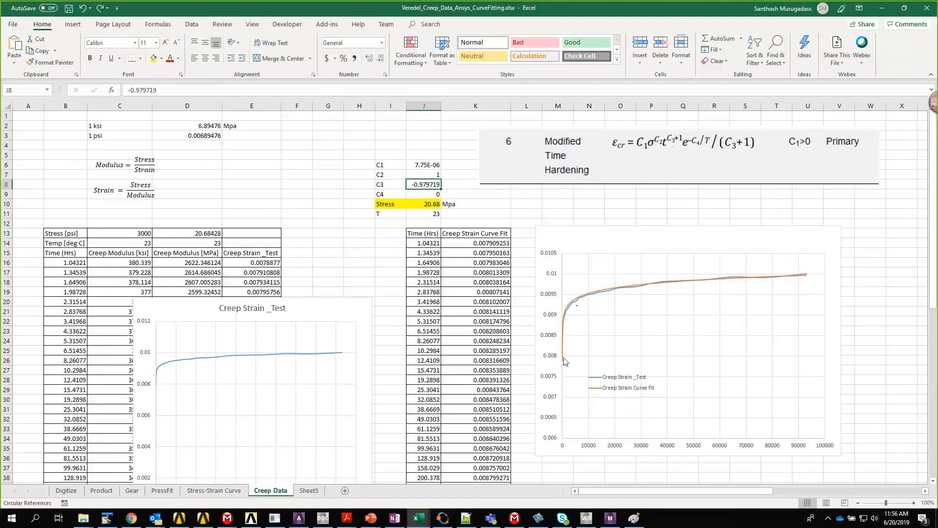
{"action": "mouse_move", "coordinate": [563, 362]}
{"action": "mouse_move", "coordinate": [744, 283]}
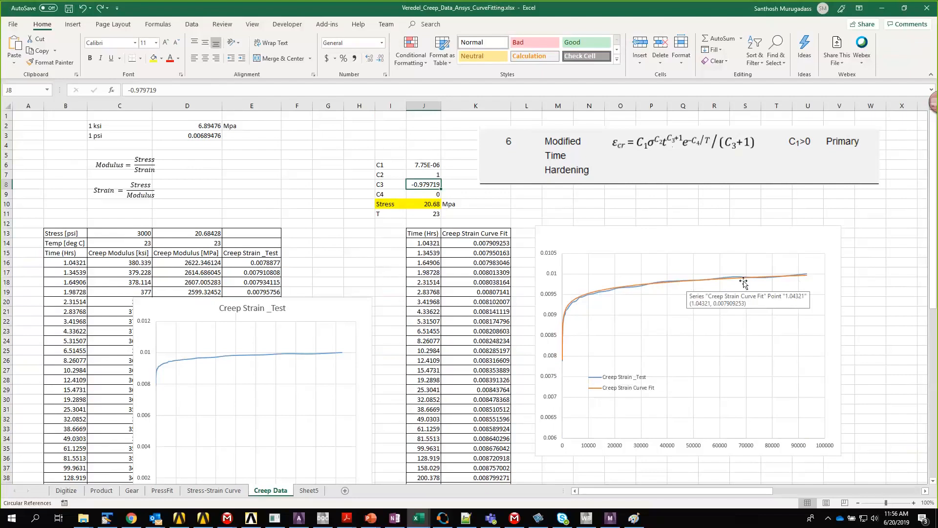
{"action": "mouse_move", "coordinate": [697, 285]}
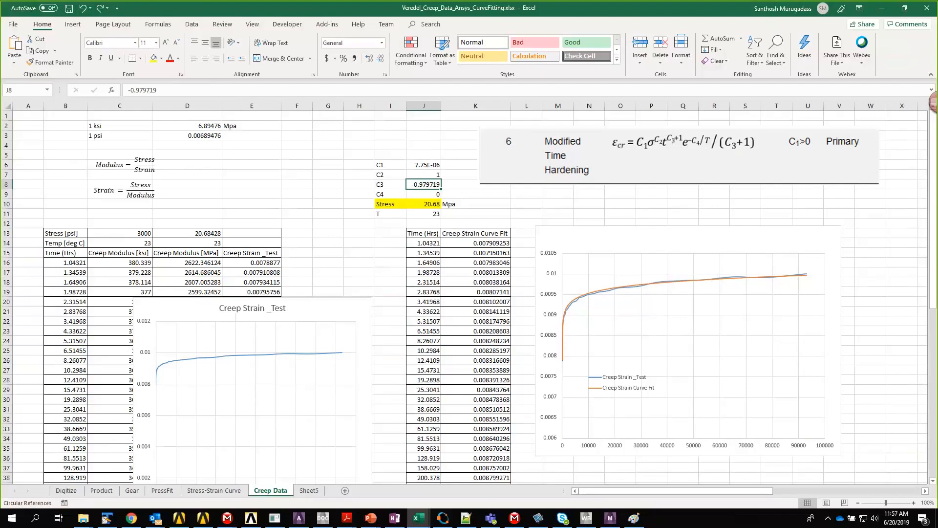
Try a C3 value of -0.579719 in J8 to see its effect on the curve fit, and undo the change
{"action": "double_click", "coordinate": [426, 186]}
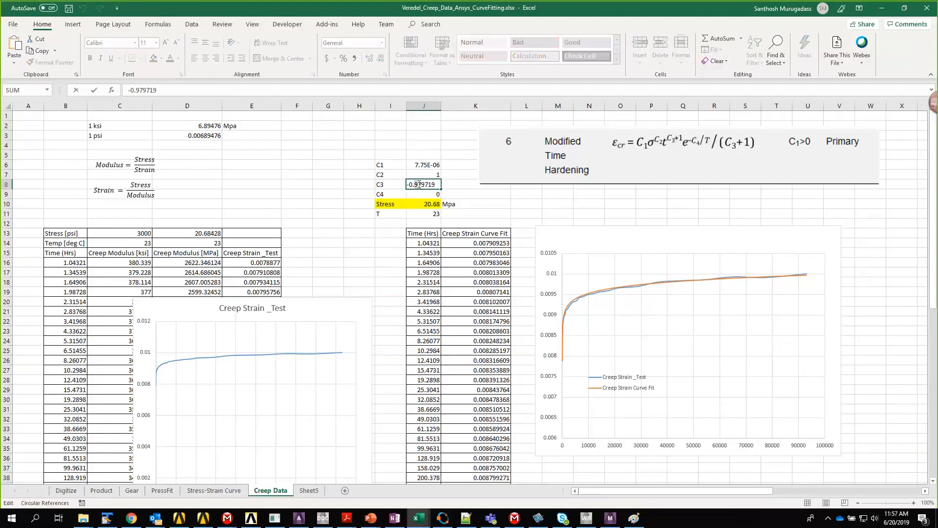
{"action": "key", "text": "BackSpace"}
{"action": "type", "text": "5"}
{"action": "key", "text": "Return"}
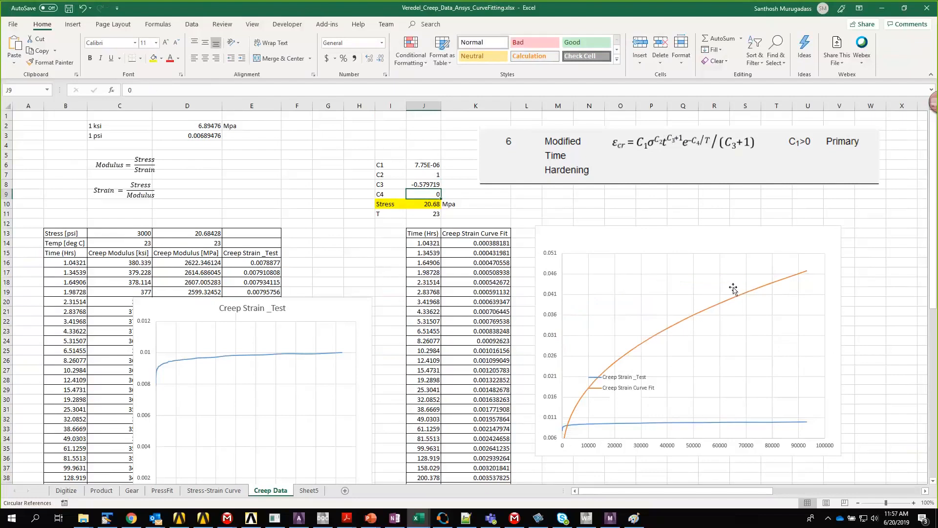
{"action": "key", "text": "ctrl+z"}
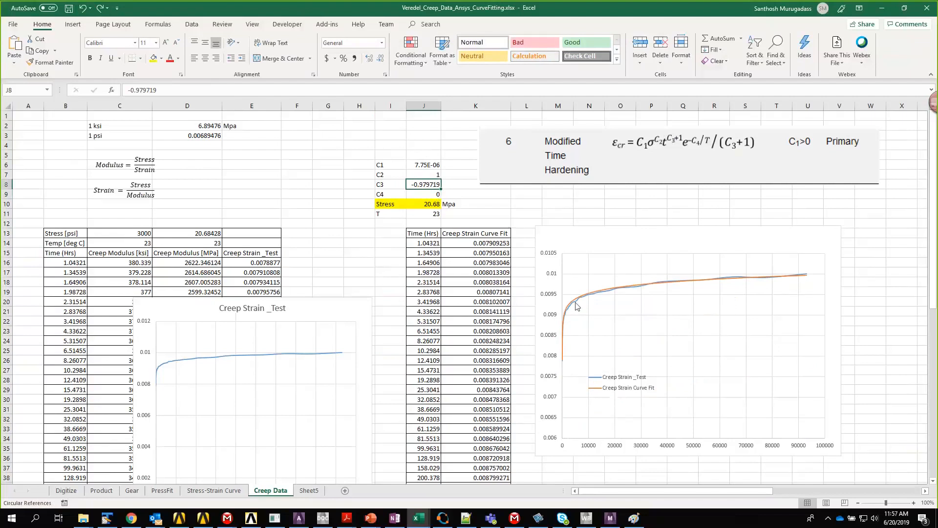
Move the Creep Strain _Test chart off the creep data table and highlight values in the Time and Creep Strain _Test columns
{"action": "left_click", "coordinate": [603, 293]}
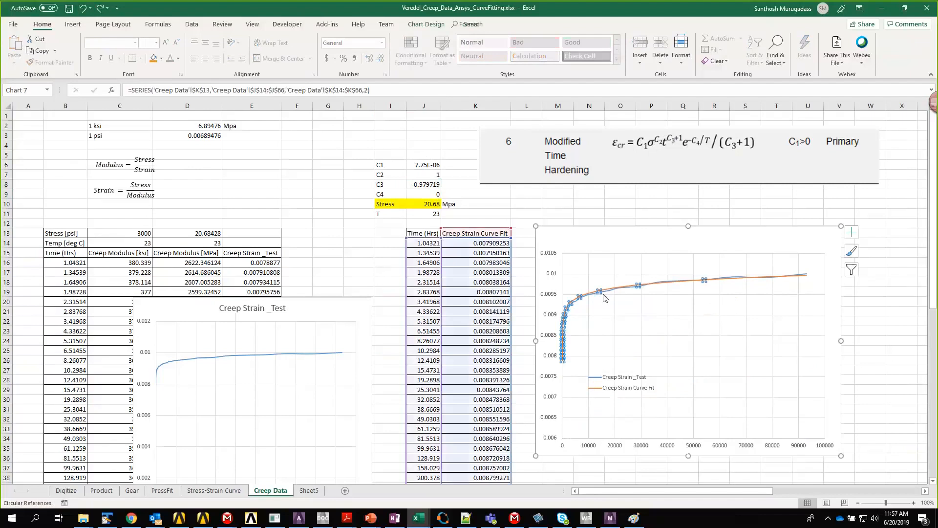
{"action": "left_click", "coordinate": [329, 222]}
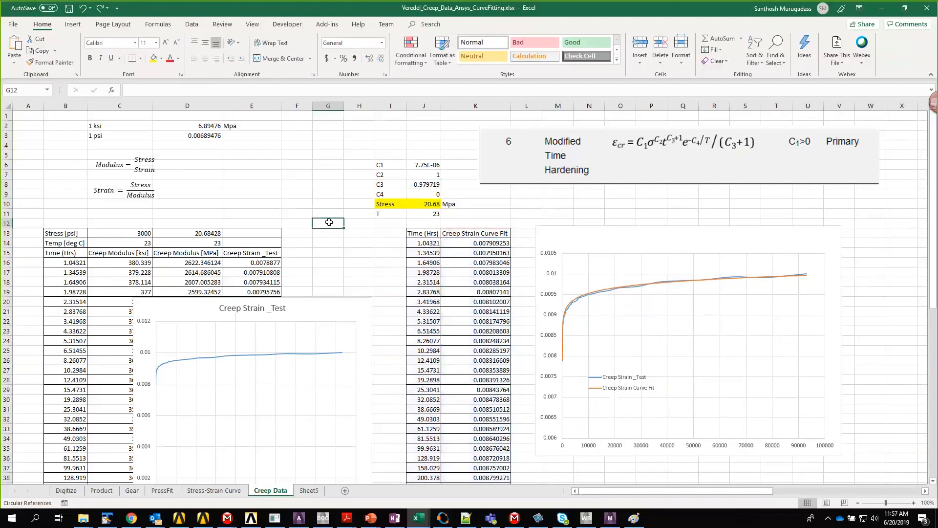
{"action": "left_click_drag", "start_coordinate": [349, 312], "coordinate": [922, 330]}
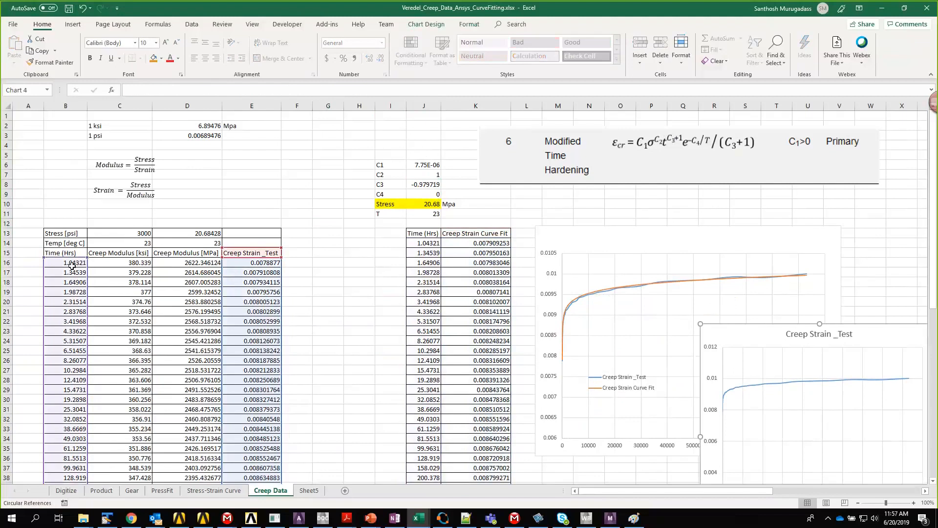
{"action": "left_click_drag", "start_coordinate": [72, 265], "coordinate": [67, 423]}
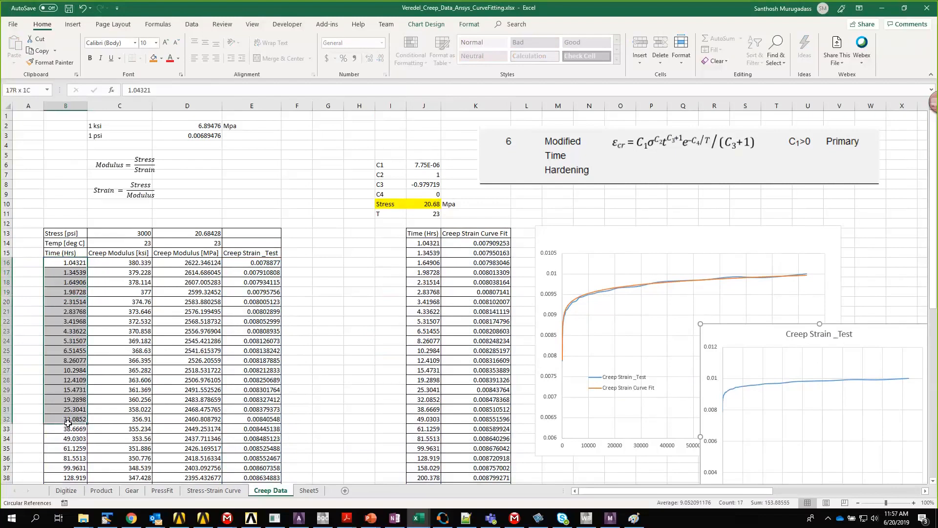
{"action": "left_click_drag", "start_coordinate": [67, 423], "coordinate": [67, 423]}
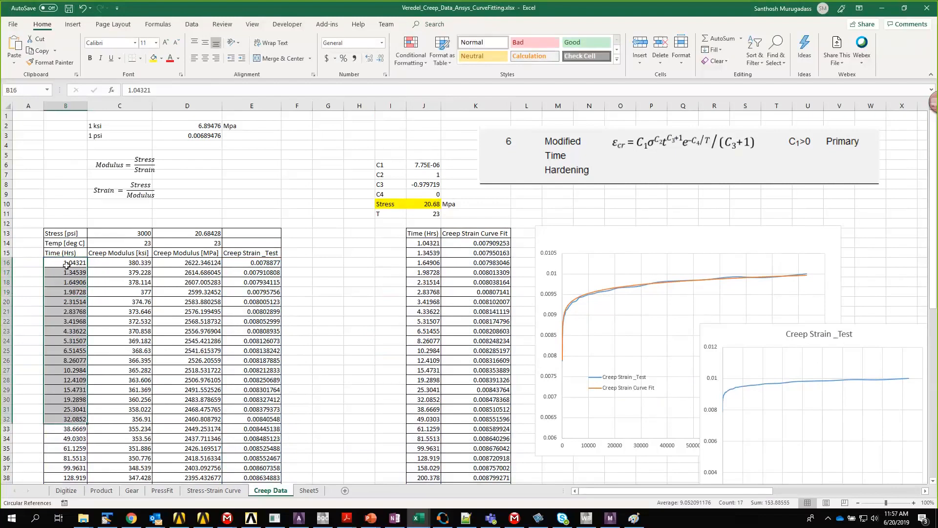
{"action": "left_click_drag", "start_coordinate": [250, 252], "coordinate": [252, 292]}
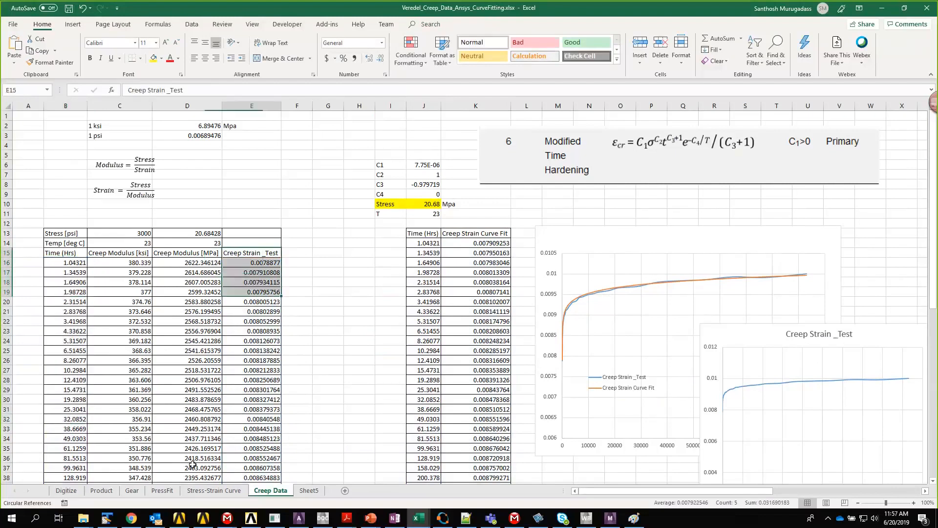
Switch to creep_MAPDL_CurveFit.inp in TextPad, make its window taller and place it so the Excel creep data columns stay visible
{"action": "left_click", "coordinate": [108, 521]}
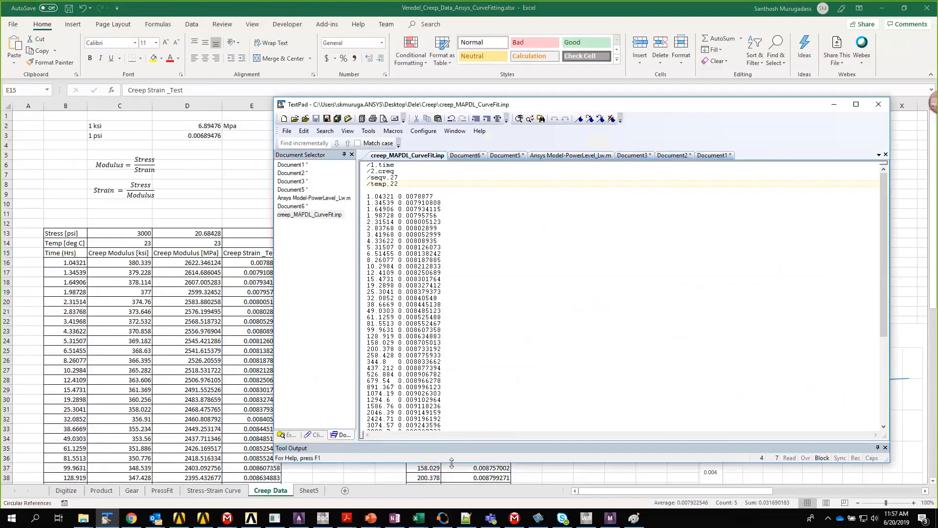
{"action": "left_click_drag", "start_coordinate": [391, 462], "coordinate": [391, 505]}
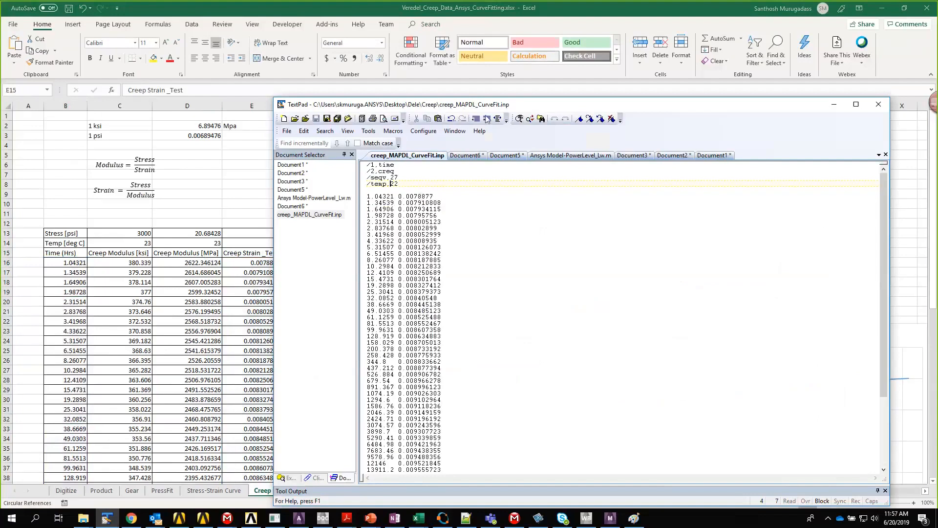
{"action": "left_click_drag", "start_coordinate": [488, 104], "coordinate": [527, 115]}
{"action": "left_click", "coordinate": [436, 208]}
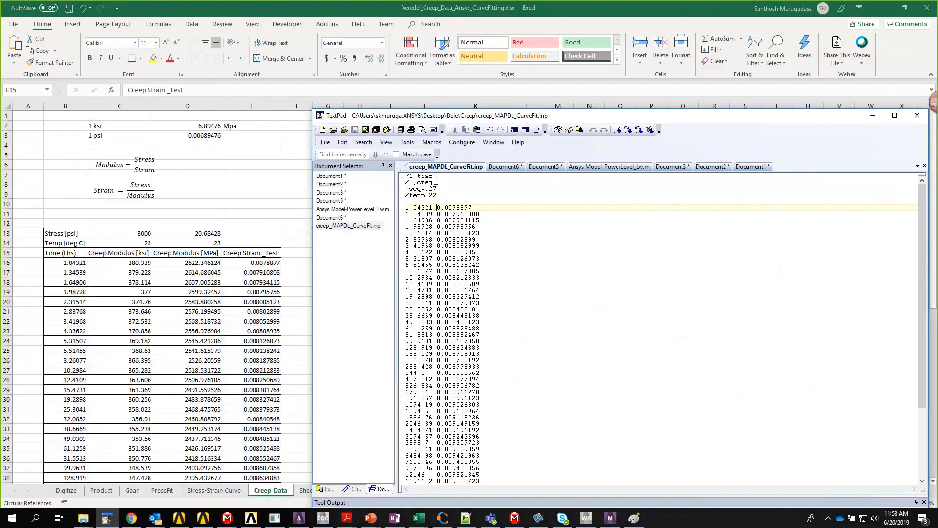
Examine the /1,time, /2,creq and /seqv header lines of the curve-fit input file
{"action": "left_click_drag", "start_coordinate": [436, 182], "coordinate": [406, 176]}
{"action": "left_click", "coordinate": [410, 180]}
{"action": "left_click_drag", "start_coordinate": [405, 176], "coordinate": [452, 208]}
{"action": "mouse_move", "coordinate": [418, 182]}
{"action": "left_mouse_down"}
{"action": "mouse_move", "coordinate": [433, 182]}
{"action": "mouse_move", "coordinate": [402, 192]}
{"action": "mouse_move", "coordinate": [435, 189]}
{"action": "mouse_move", "coordinate": [402, 191]}
{"action": "left_mouse_up"}
{"action": "left_click", "coordinate": [429, 189]}
Move the TextPad window below the creep equation and highlight the seqv value, the temp value and all four header lines
{"action": "left_click_drag", "start_coordinate": [673, 115], "coordinate": [682, 212]}
{"action": "left_click", "coordinate": [453, 283], "text": "shift"}
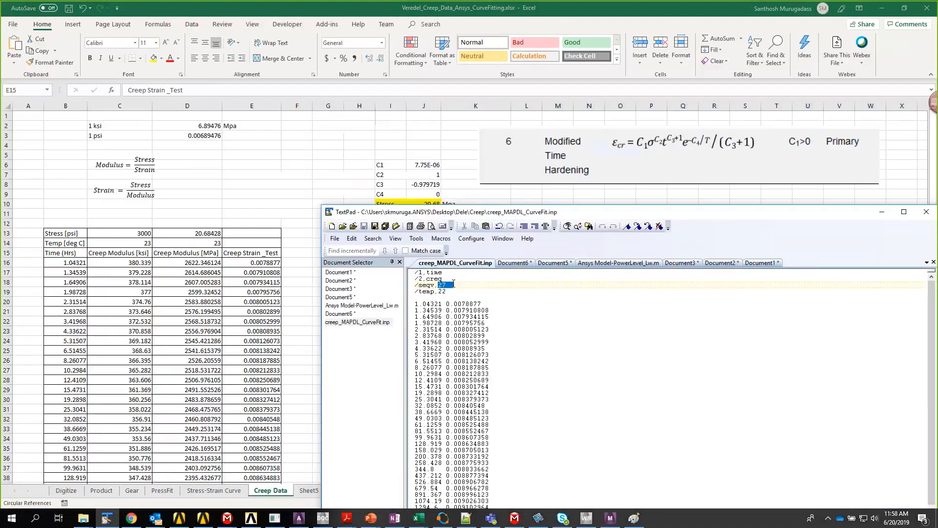
{"action": "double_click", "coordinate": [455, 293]}
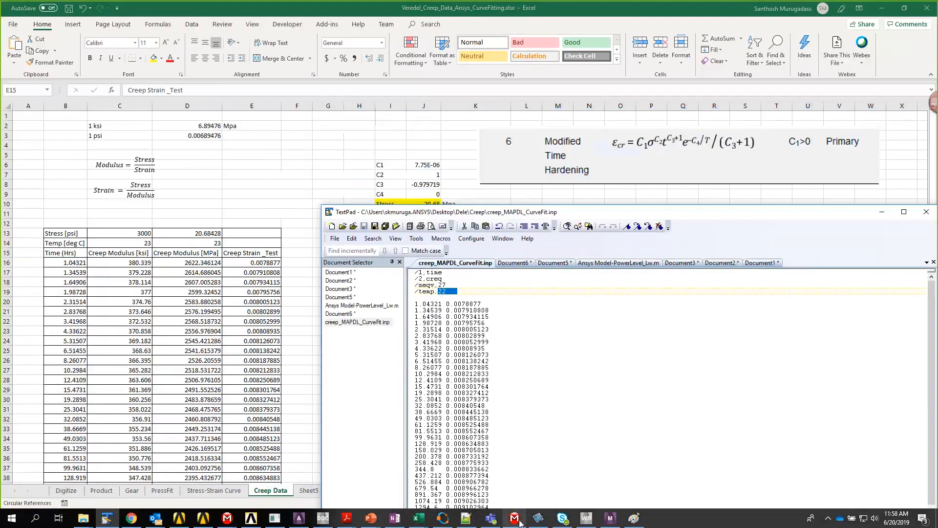
{"action": "left_click", "coordinate": [525, 19]}
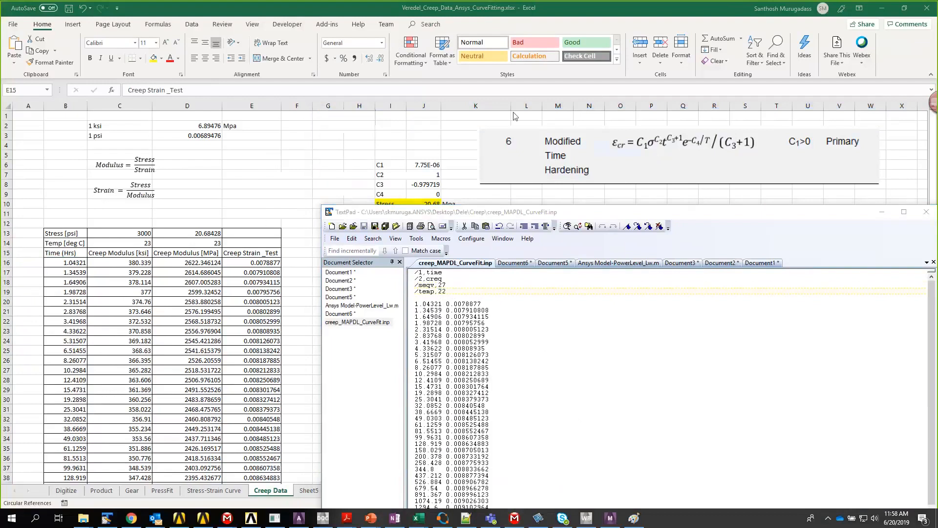
{"action": "left_click", "coordinate": [555, 393]}
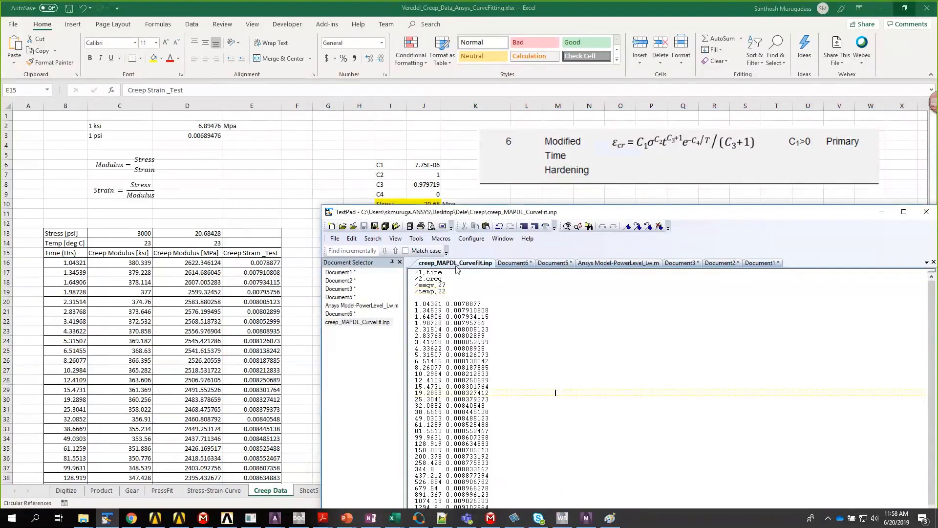
{"action": "left_click_drag", "start_coordinate": [416, 272], "coordinate": [459, 295]}
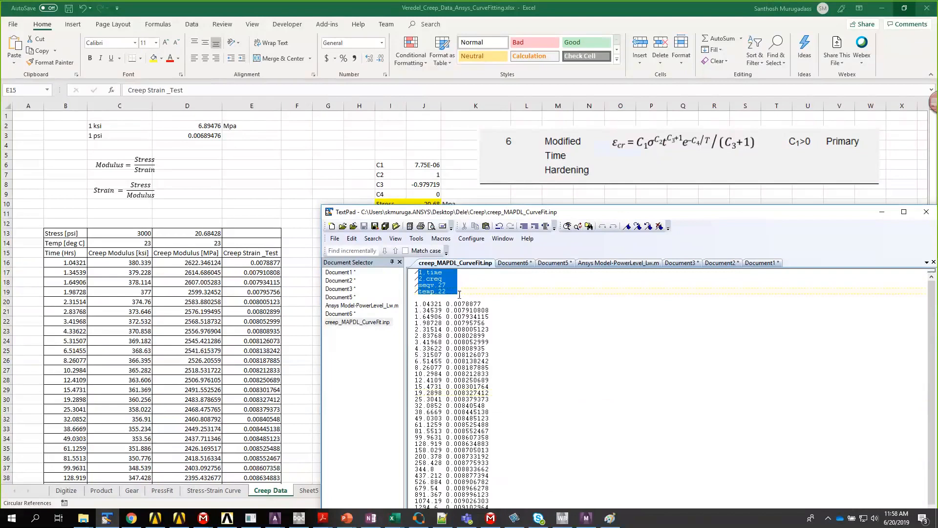
{"action": "left_click", "coordinate": [446, 316]}
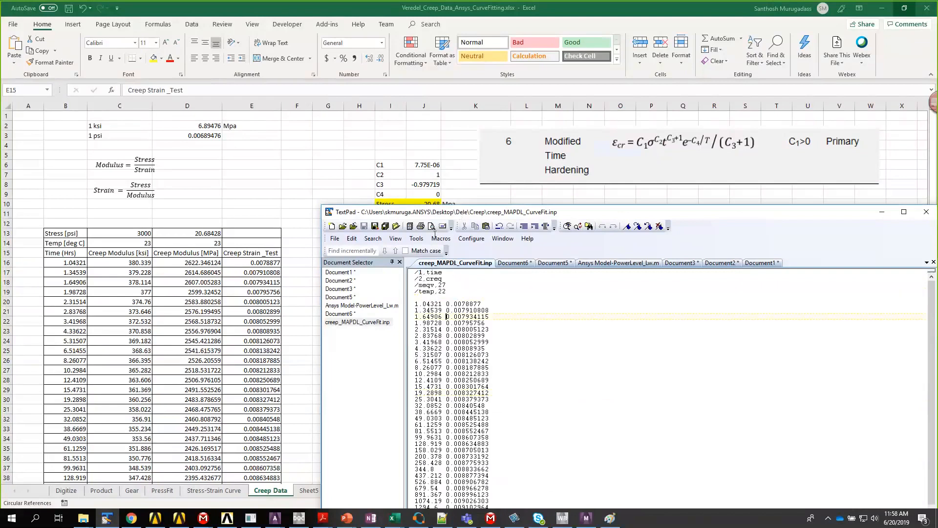
Move the TextPad window back up and highlight the header lines together with the time and creep strain rows through 81.5513
{"action": "left_click_drag", "start_coordinate": [459, 218], "coordinate": [439, 128]}
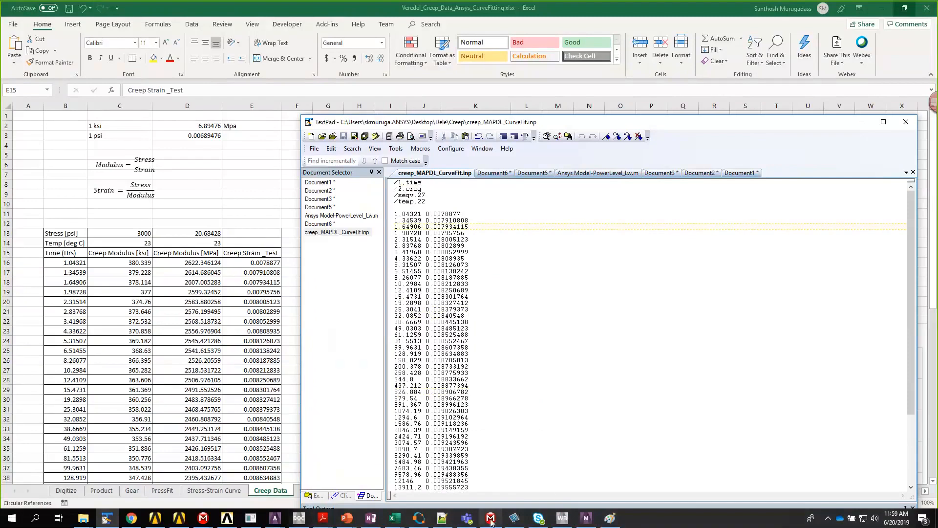
{"action": "mouse_move", "coordinate": [491, 522]}
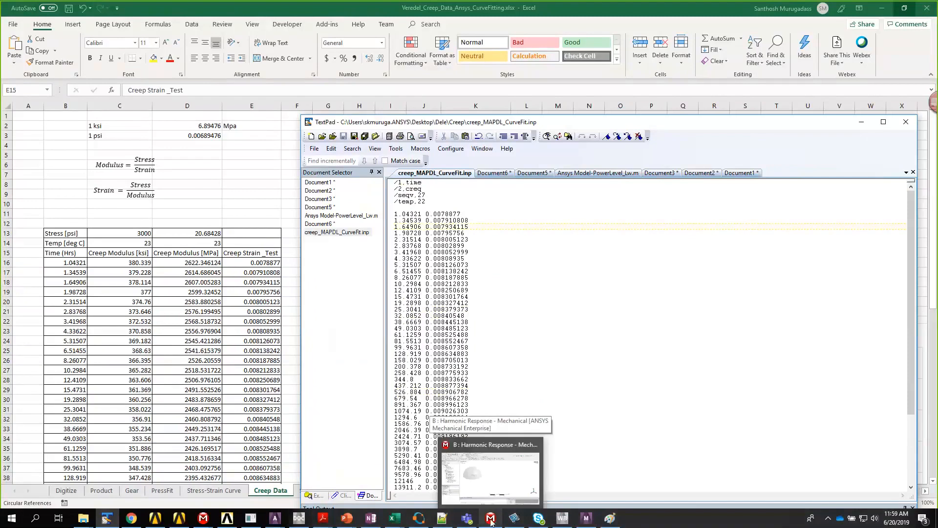
{"action": "left_click", "coordinate": [591, 430]}
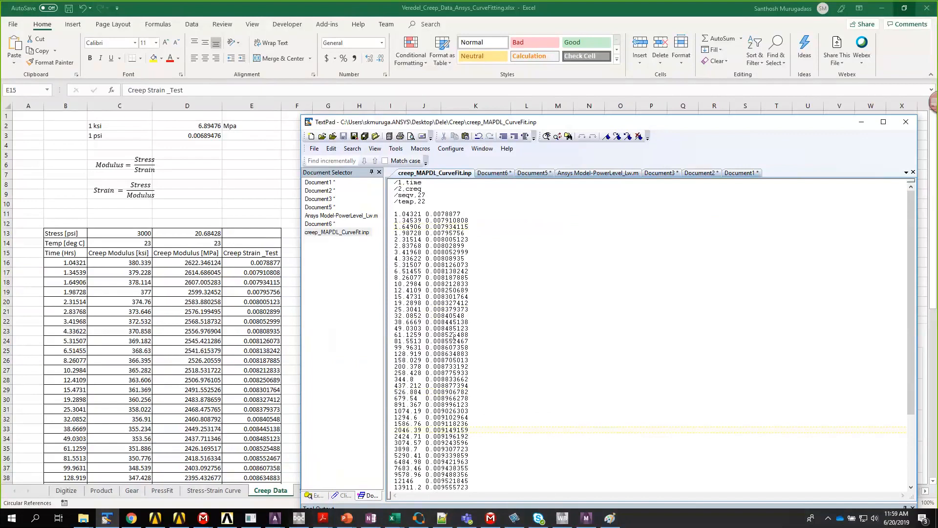
{"action": "left_click_drag", "start_coordinate": [395, 181], "coordinate": [471, 341]}
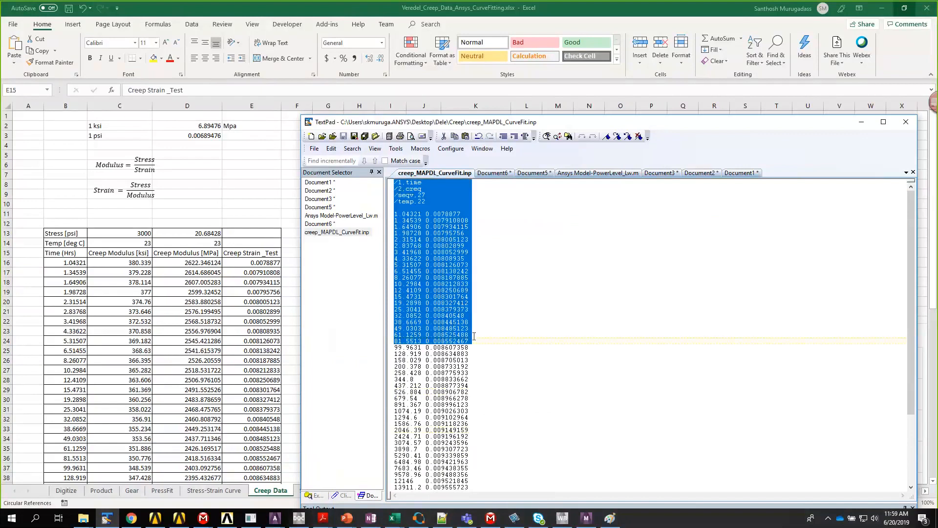
Switch to ANSYS Mechanical APDL and open the preprocessor's Material Models definition
{"action": "left_click", "coordinate": [281, 522]}
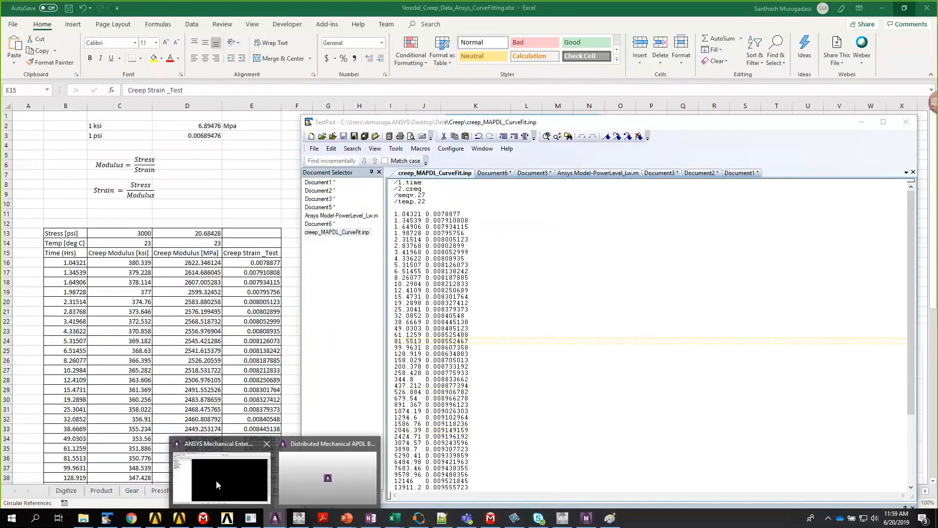
{"action": "left_click", "coordinate": [215, 480]}
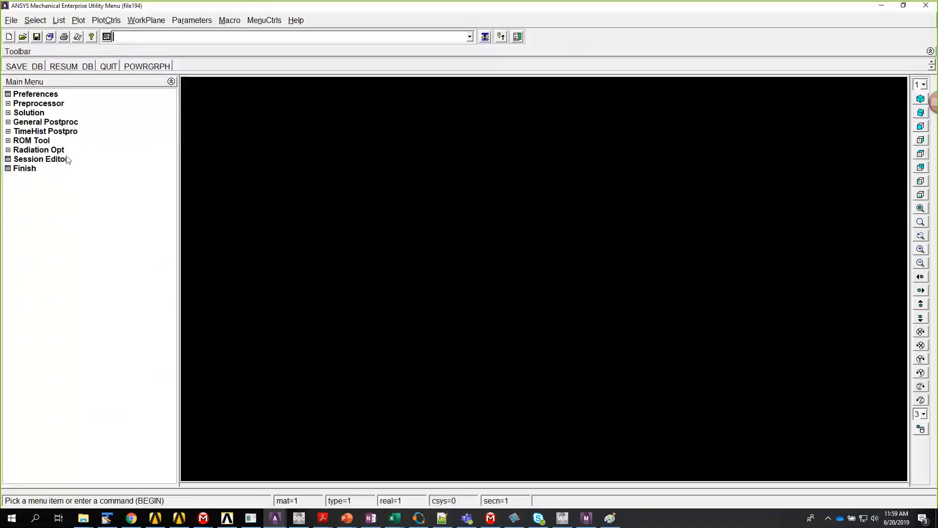
{"action": "left_click", "coordinate": [43, 104]}
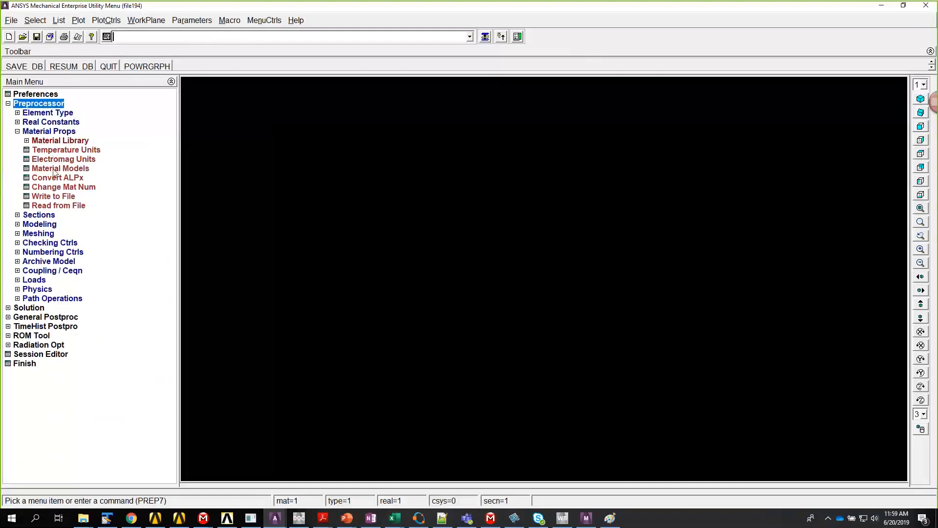
{"action": "left_click", "coordinate": [55, 171]}
Start Creep Curve Fitting from the structural, nonlinear, inelastic, rate-dependent creep models for Material Model Number 1
{"action": "double_click", "coordinate": [486, 243]}
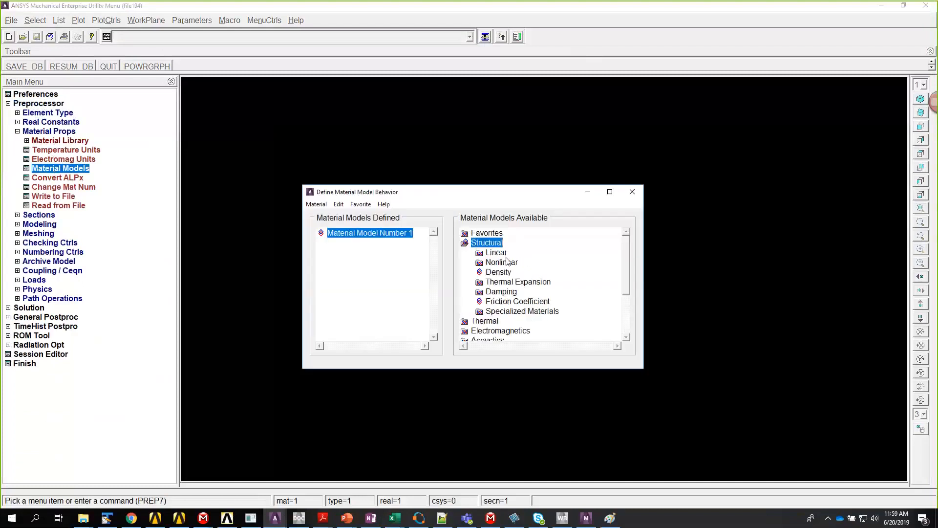
{"action": "double_click", "coordinate": [505, 264]}
{"action": "double_click", "coordinate": [513, 282]}
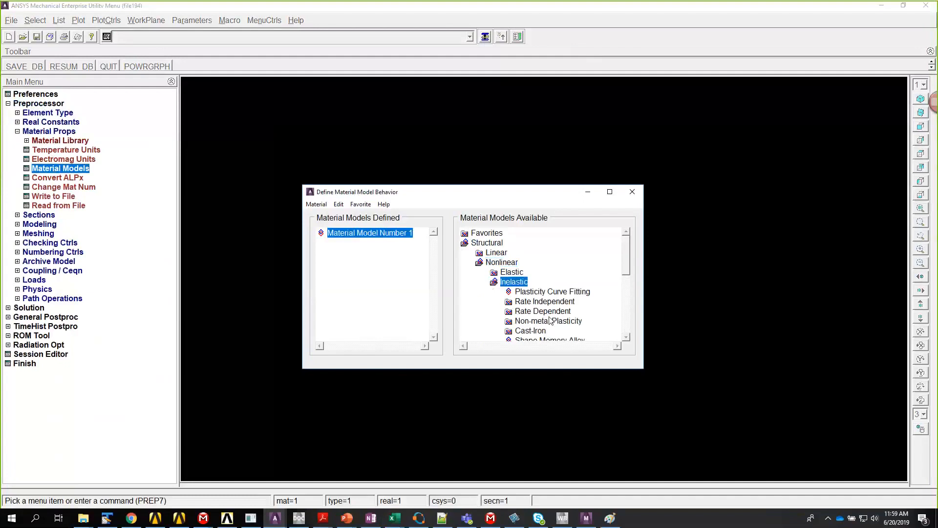
{"action": "double_click", "coordinate": [534, 312]}
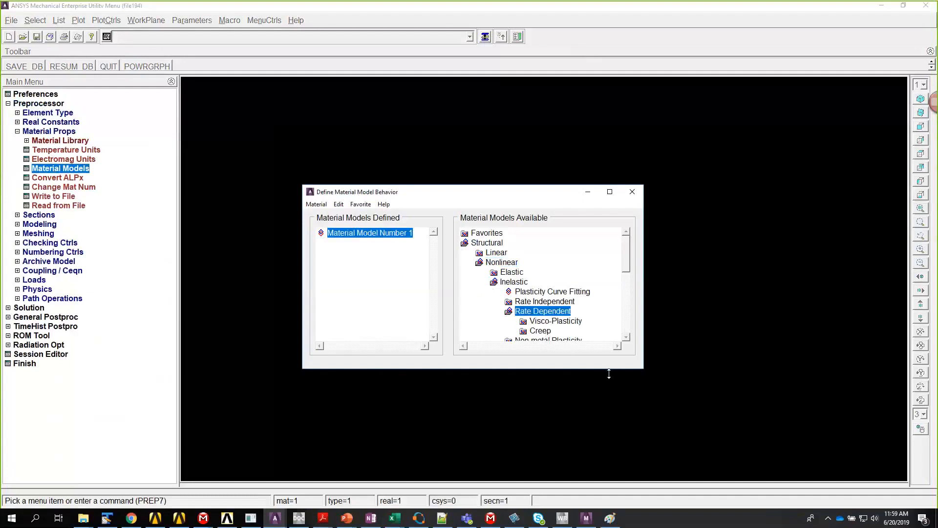
{"action": "left_click_drag", "start_coordinate": [608, 374], "coordinate": [616, 461]}
{"action": "double_click", "coordinate": [541, 332]}
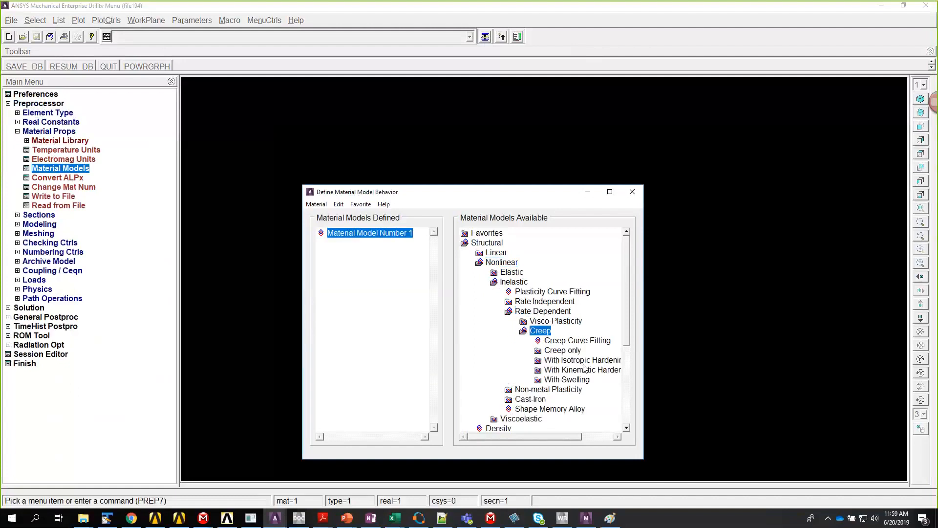
{"action": "double_click", "coordinate": [580, 342]}
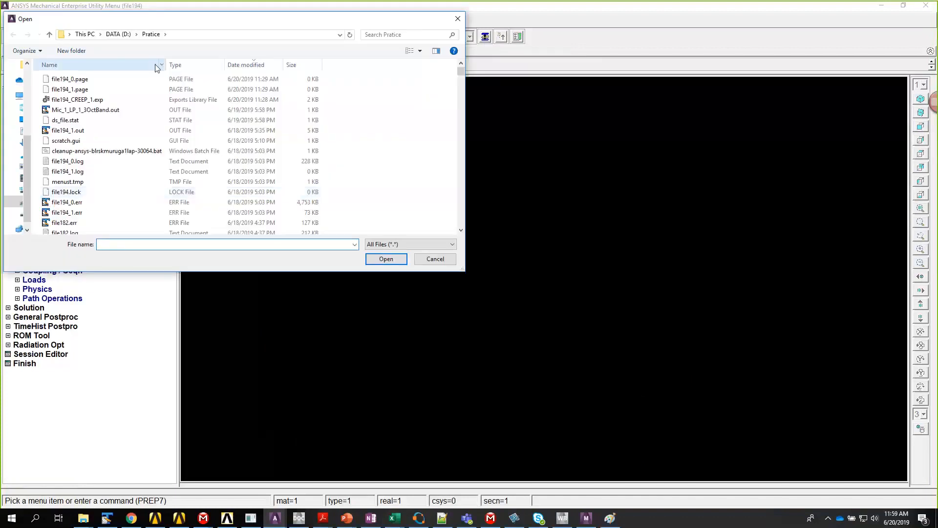
Load the creep test data from creep_MAPDL_CurveFit.inp in the Dele folder on the Desktop
{"action": "left_click", "coordinate": [86, 35]}
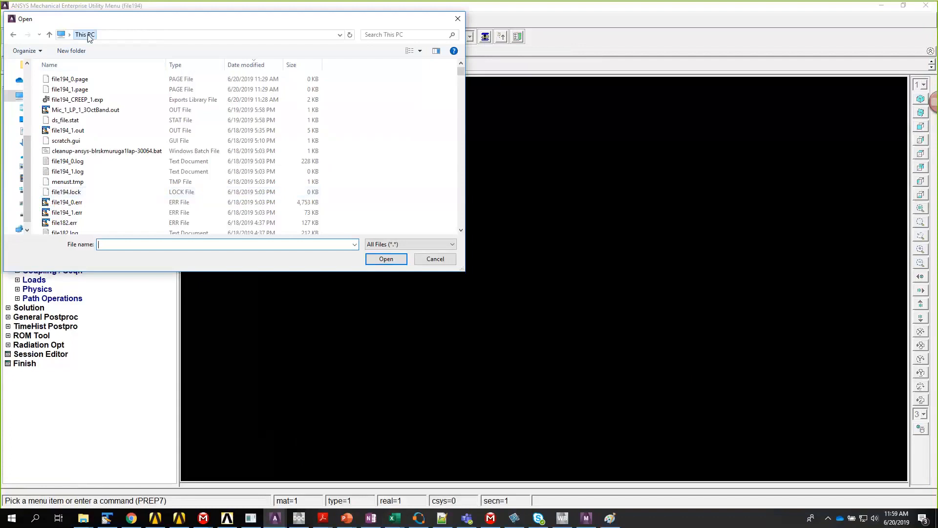
{"action": "left_click", "coordinate": [209, 94]}
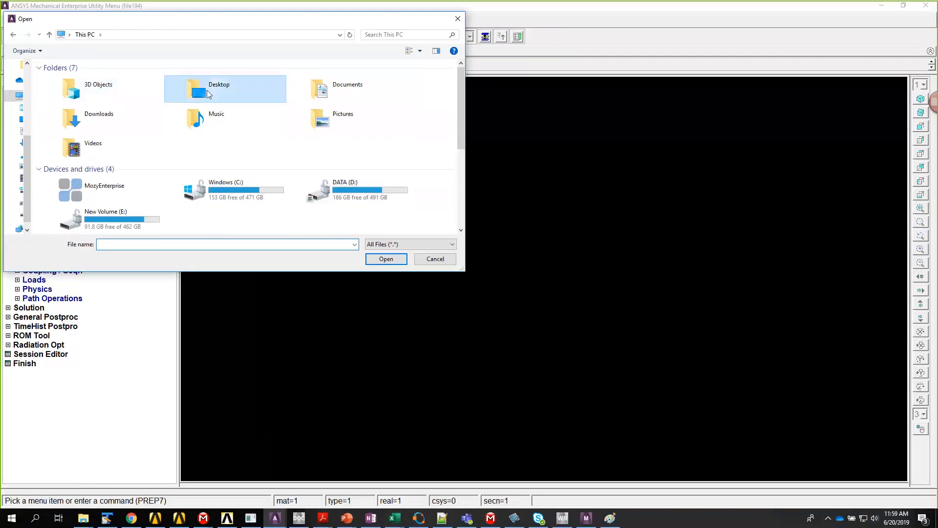
{"action": "double_click", "coordinate": [209, 94]}
{"action": "double_click", "coordinate": [66, 92]}
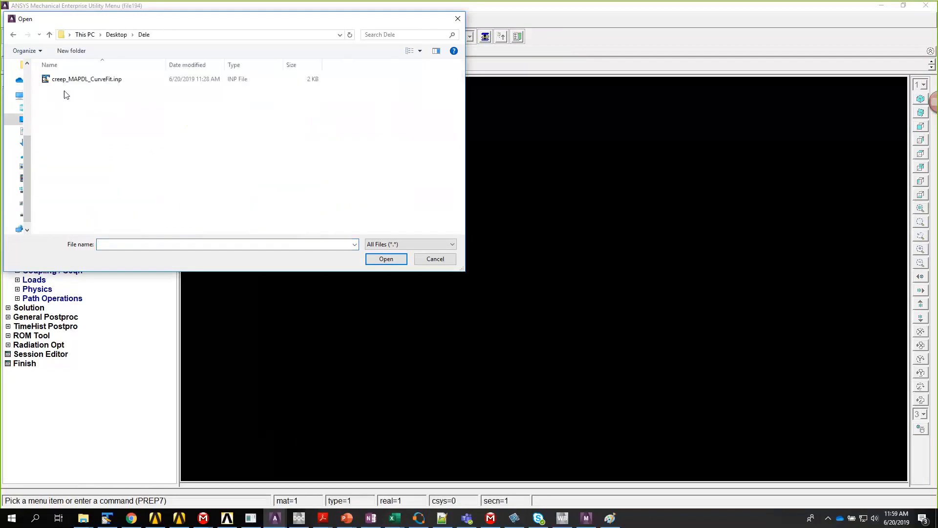
{"action": "left_click", "coordinate": [98, 79]}
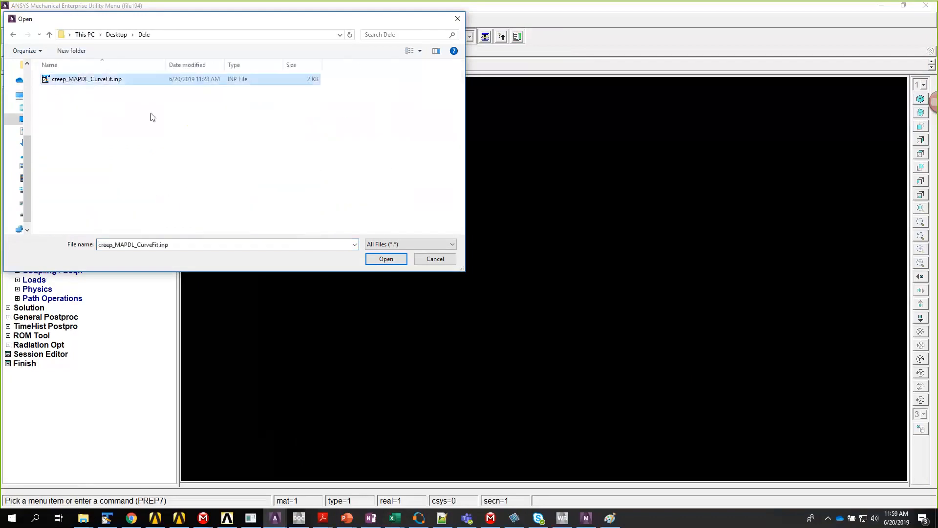
{"action": "left_click", "coordinate": [386, 260]}
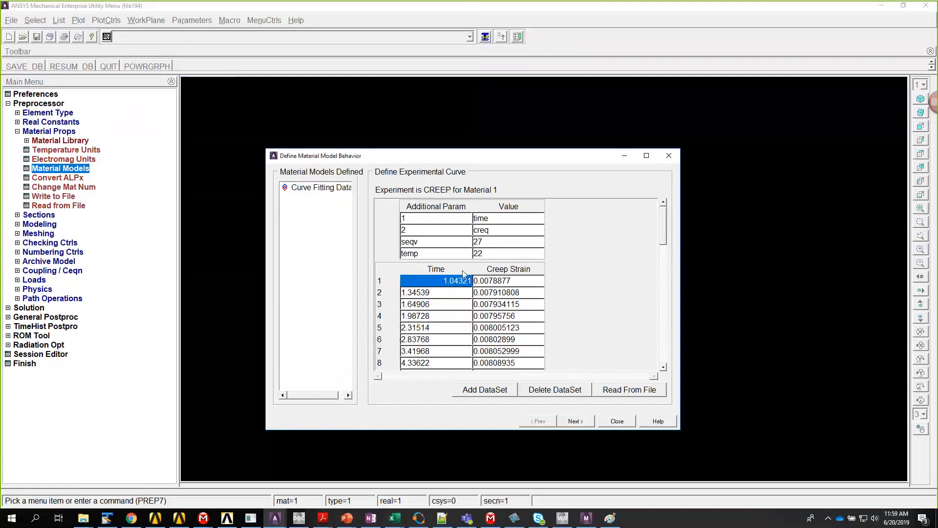
Switch to TextPad, place its window beside the imported experimental curve, and highlight the creq header value for comparison
{"action": "left_click", "coordinate": [108, 518]}
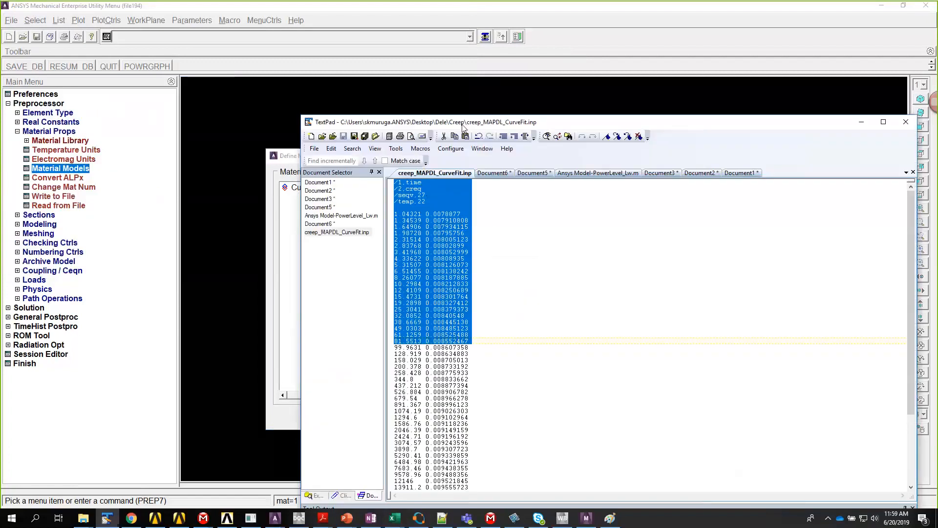
{"action": "left_click_drag", "start_coordinate": [576, 122], "coordinate": [882, 138]}
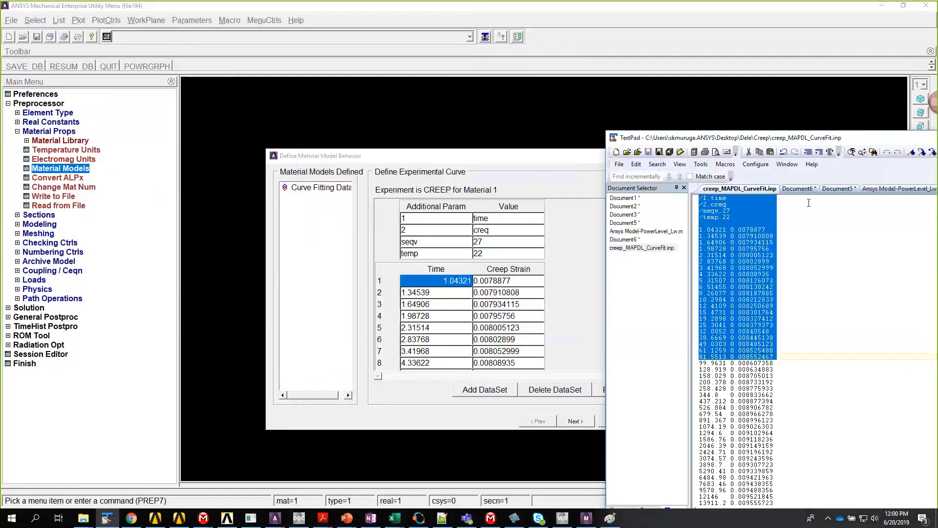
{"action": "left_click", "coordinate": [785, 202]}
{"action": "left_click_drag", "start_coordinate": [711, 204], "coordinate": [734, 203]}
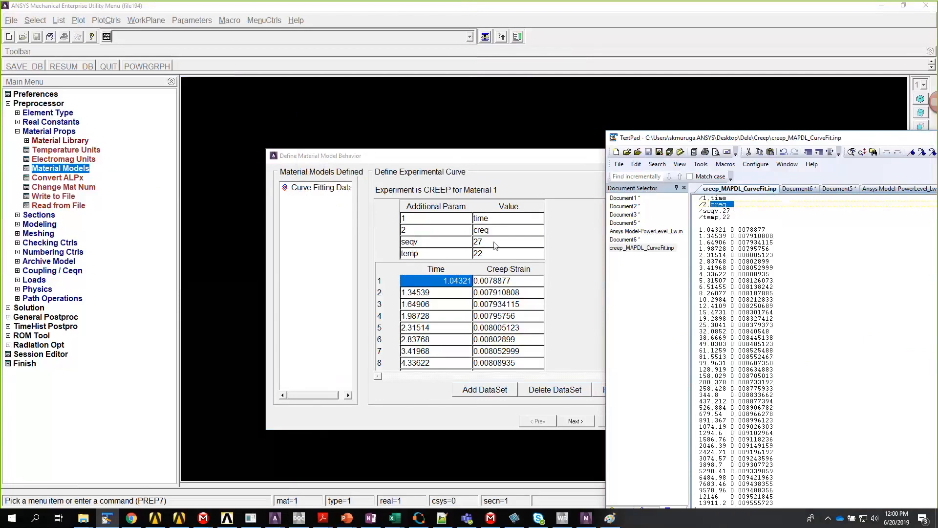
Continue to the curve fitting functions and solve the primary Modified Time Hardening model with C4 fixed at 0
{"action": "left_click", "coordinate": [586, 350]}
{"action": "left_click", "coordinate": [580, 421]}
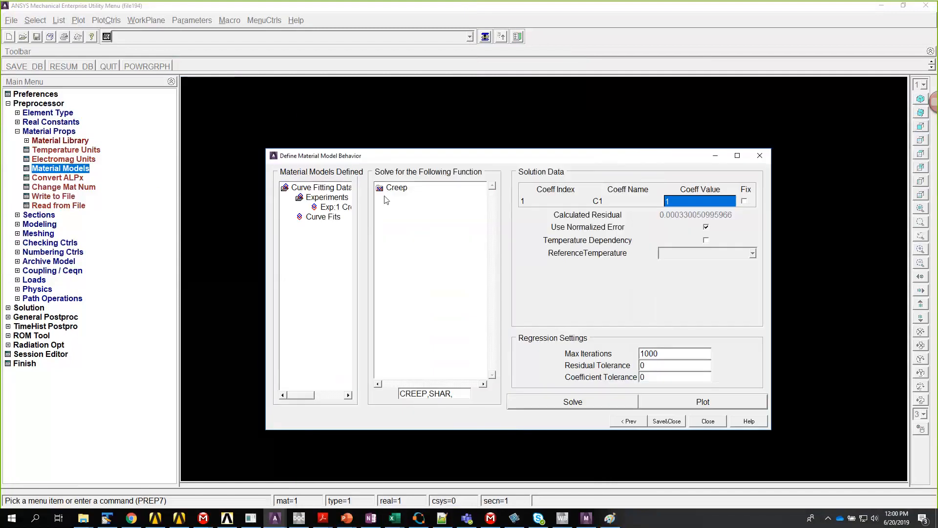
{"action": "left_click", "coordinate": [390, 192]}
{"action": "left_click", "coordinate": [415, 198]}
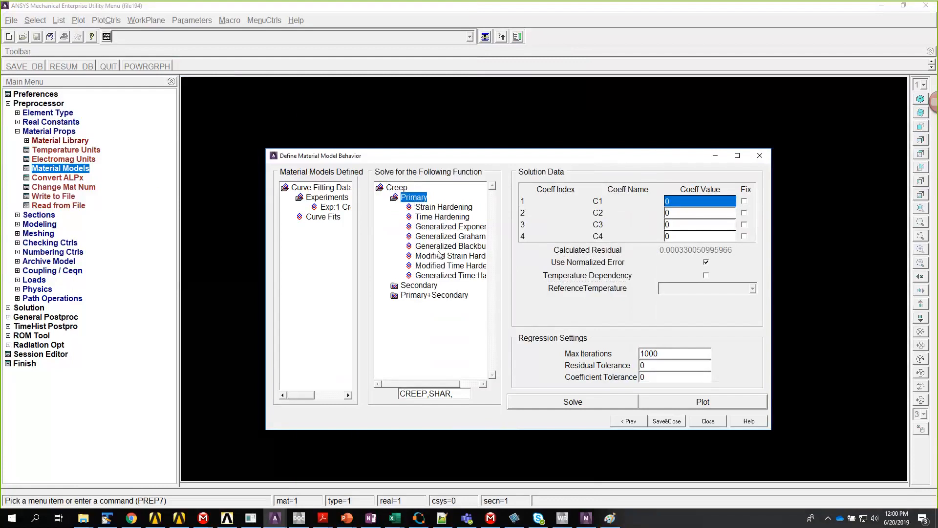
{"action": "left_click", "coordinate": [452, 267]}
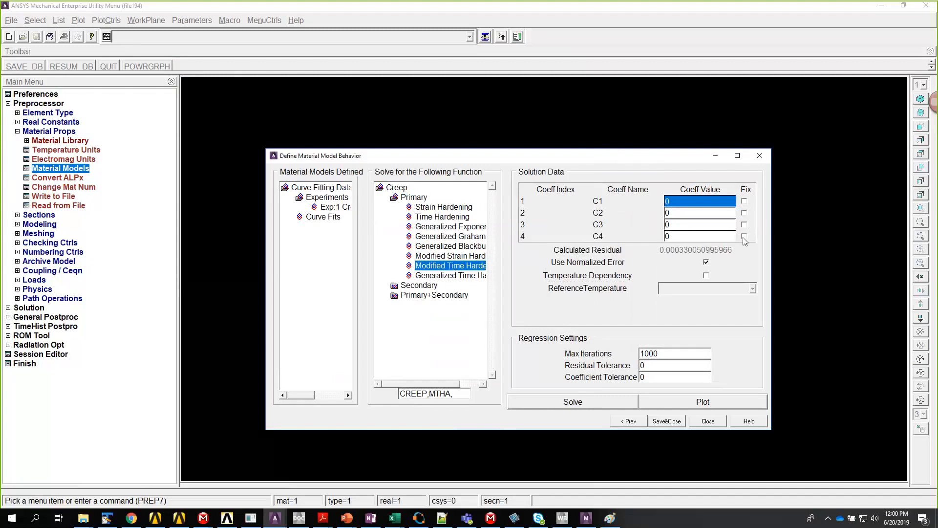
{"action": "left_click", "coordinate": [597, 402]}
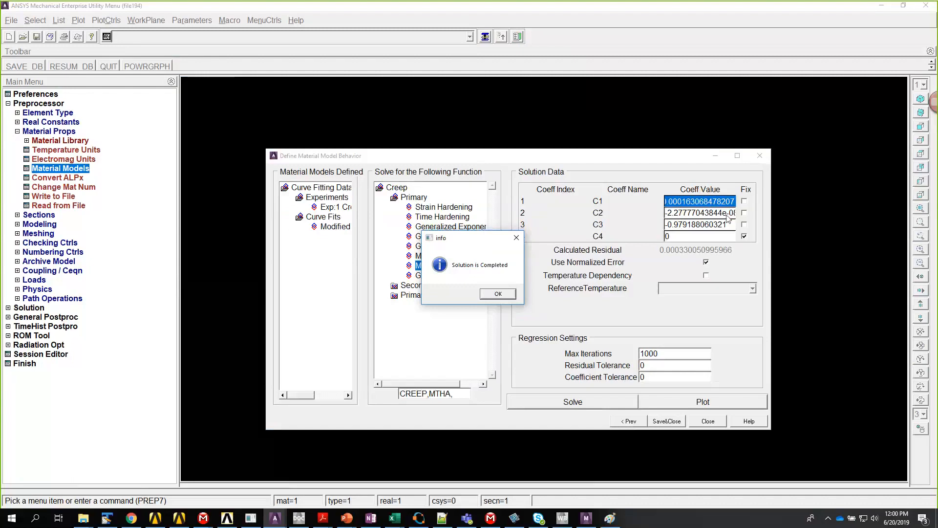
{"action": "left_click", "coordinate": [504, 292]}
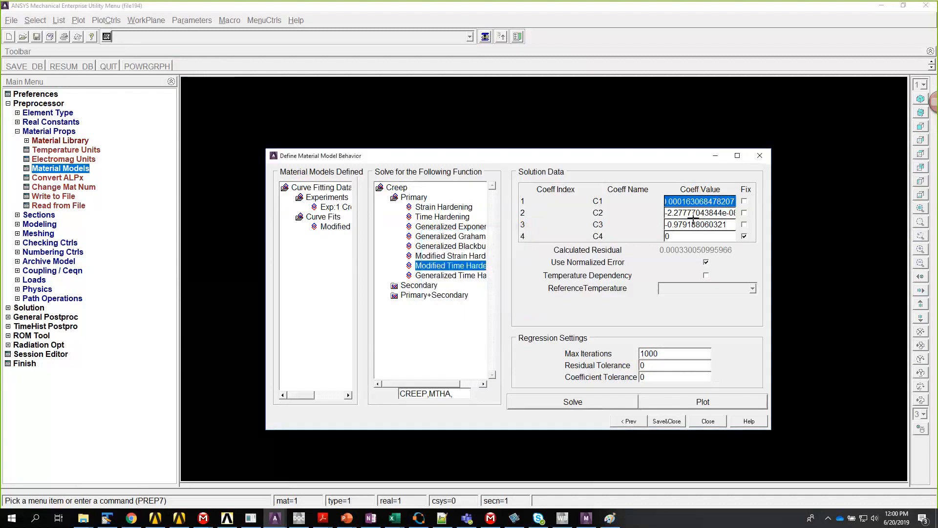
Switch to the Creep Data workbook in Excel and compare its C1 to C4 constants with the solved coefficients
{"action": "left_click", "coordinate": [397, 522]}
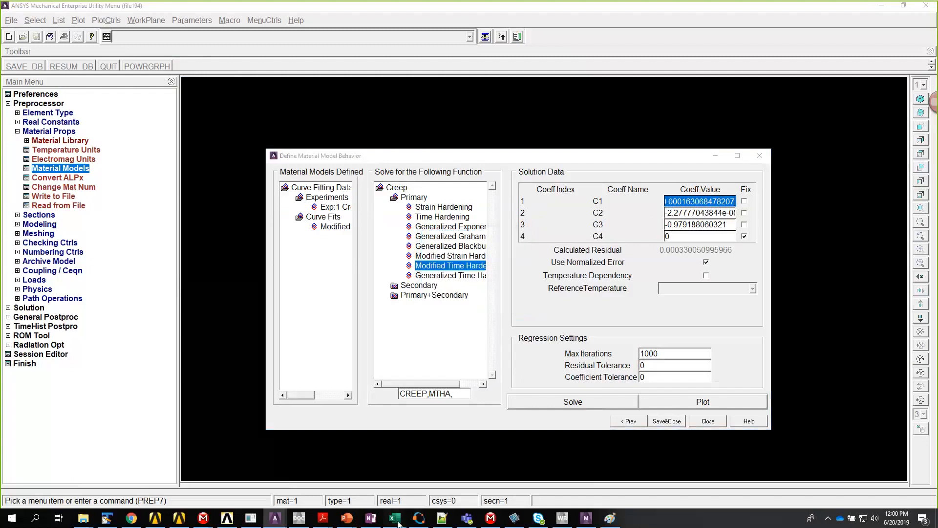
{"action": "left_click", "coordinate": [500, 480]}
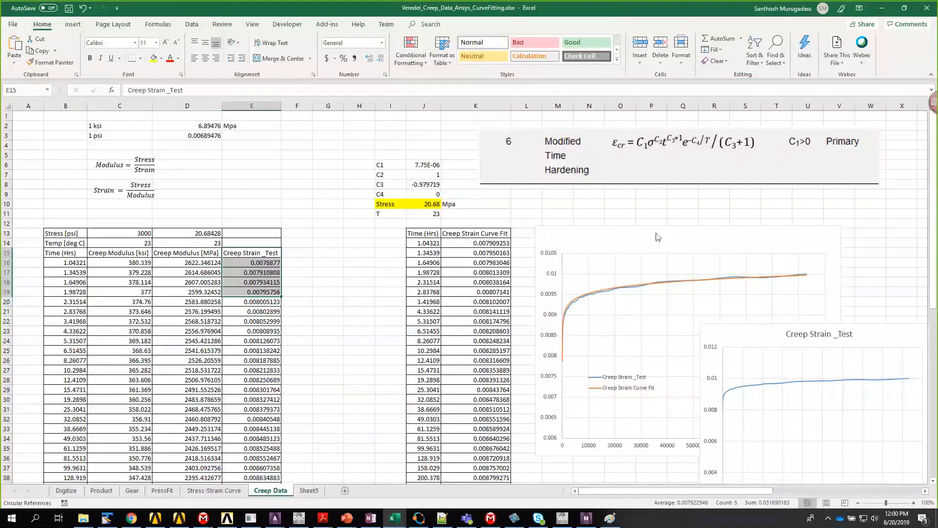
{"action": "key", "text": "super+Down"}
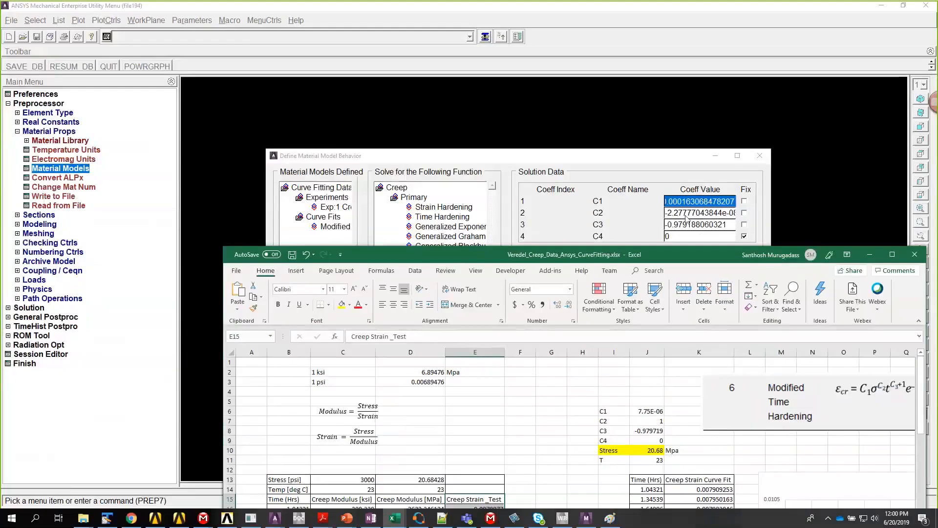
{"action": "left_click", "coordinate": [654, 431]}
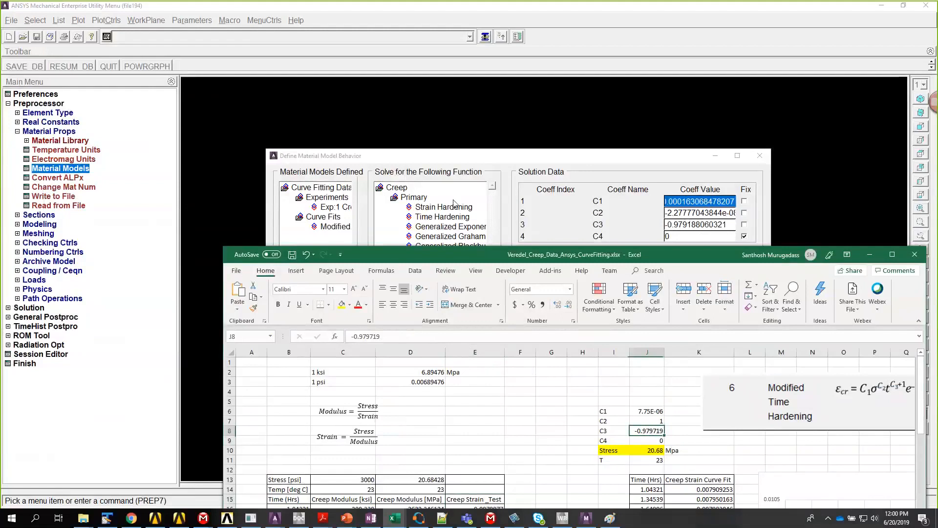
{"action": "left_click", "coordinate": [701, 203]}
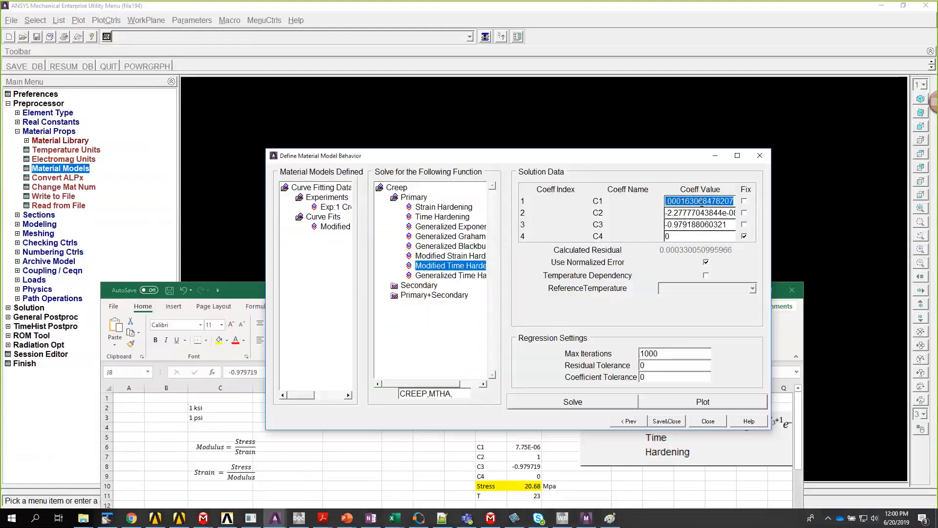
{"action": "left_click", "coordinate": [430, 455]}
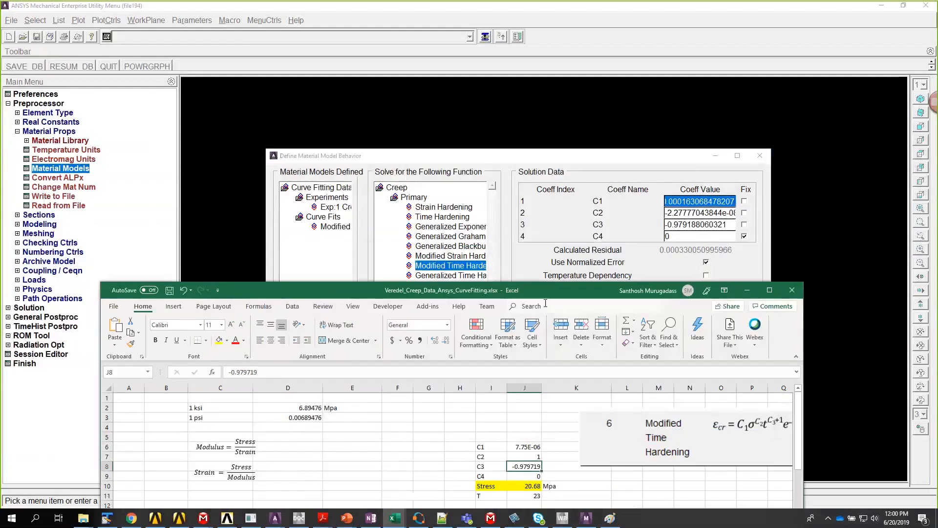
{"action": "left_click_drag", "start_coordinate": [575, 291], "coordinate": [578, 172]}
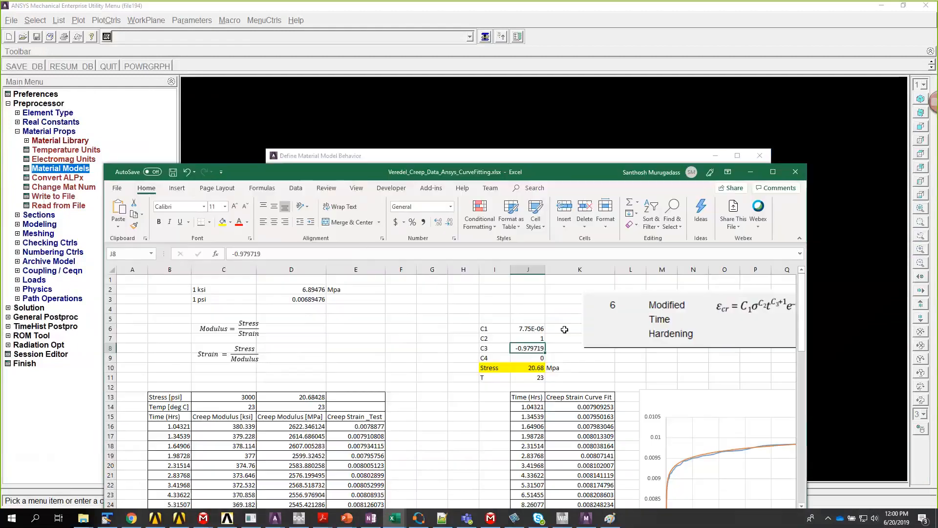
{"action": "left_click", "coordinate": [565, 329]}
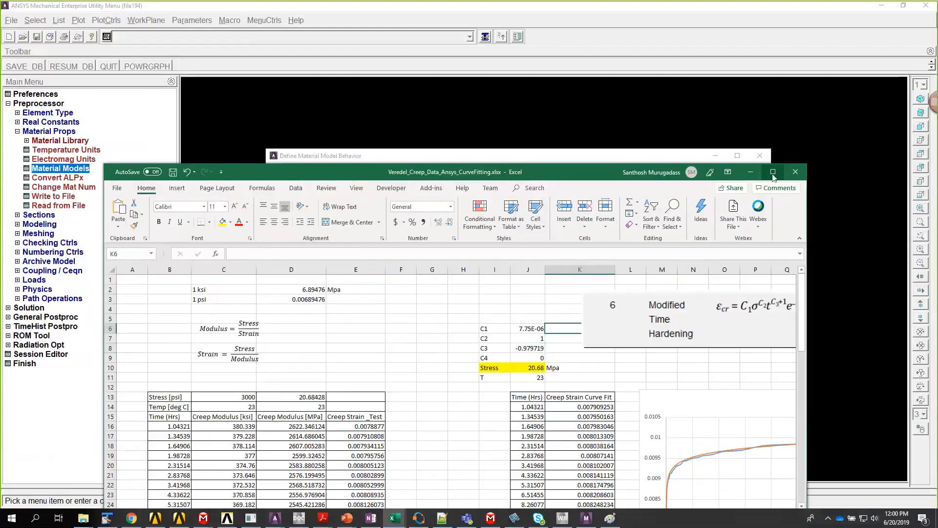
Maximize the workbook, move the equation picture aside, and copy the C1 to C4 constants from J6:J9 to L6:L9
{"action": "left_click", "coordinate": [773, 171]}
{"action": "left_click_drag", "start_coordinate": [424, 164], "coordinate": [424, 194]}
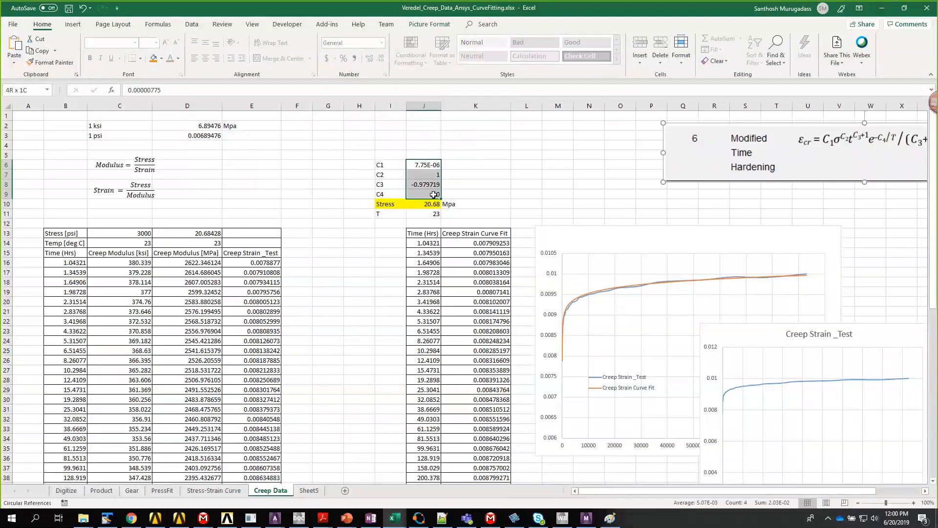
{"action": "key", "text": "ctrl+c"}
{"action": "left_click", "coordinate": [526, 165]}
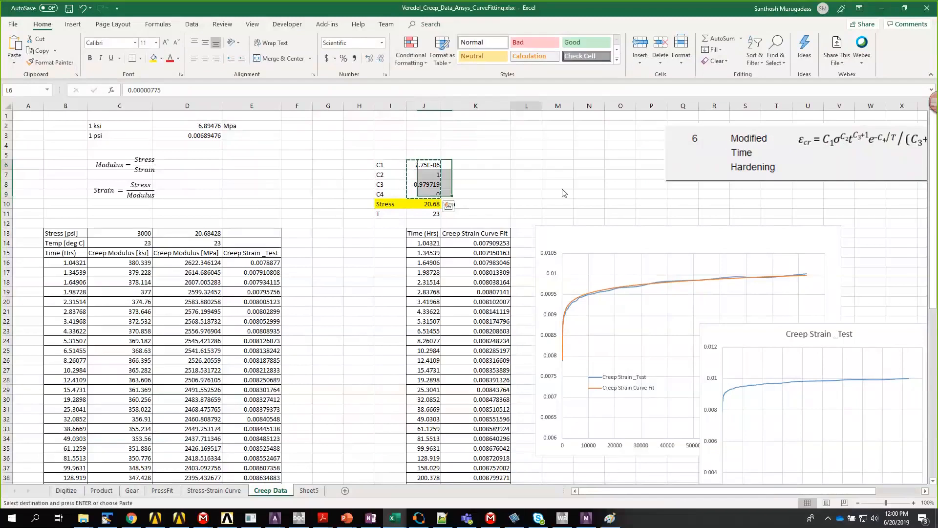
{"action": "right_click", "coordinate": [530, 165]}
{"action": "left_click", "coordinate": [569, 215]}
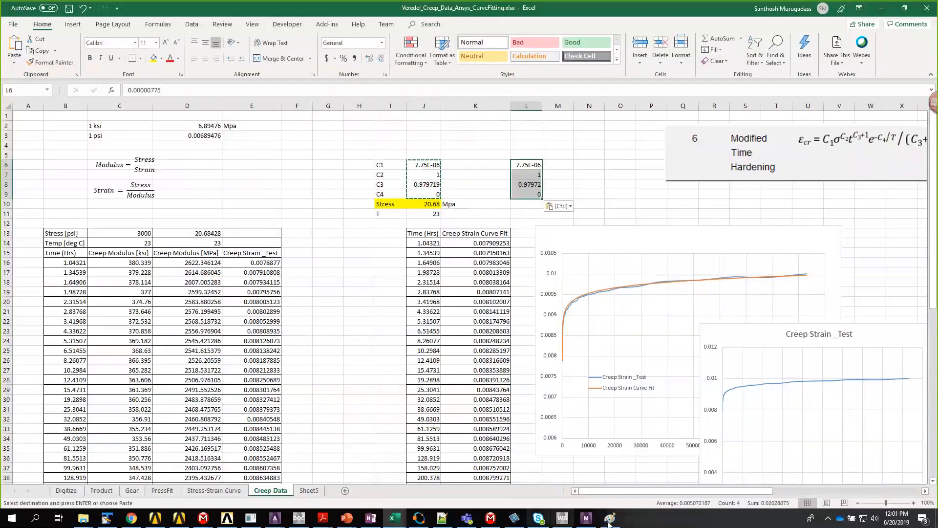
Switch back to the curve fitting results in Mechanical APDL and select the full C1 coefficient value
{"action": "left_click", "coordinate": [274, 521]}
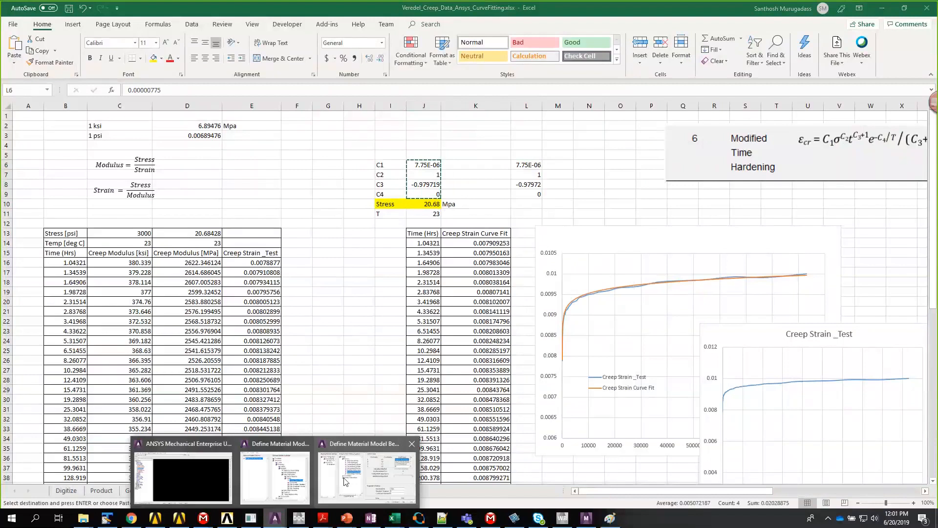
{"action": "left_click", "coordinate": [343, 482]}
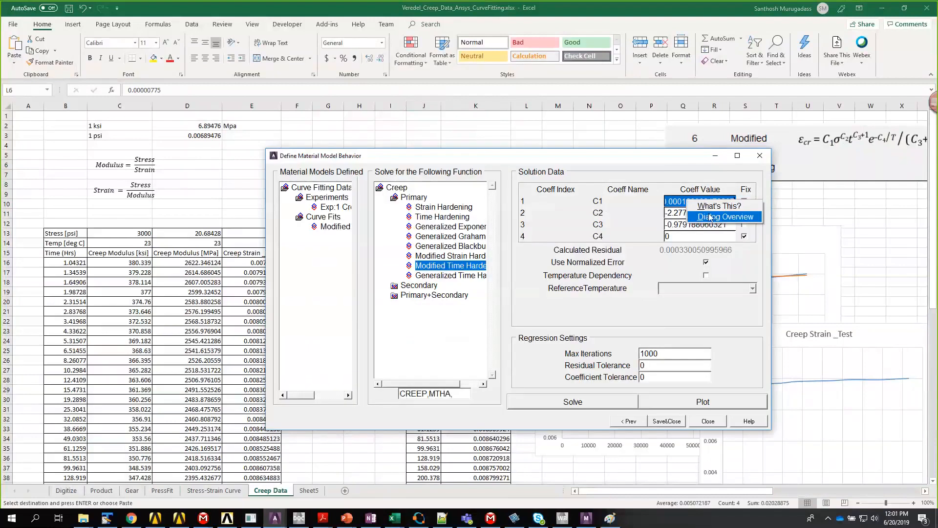
{"action": "left_click", "coordinate": [676, 200]}
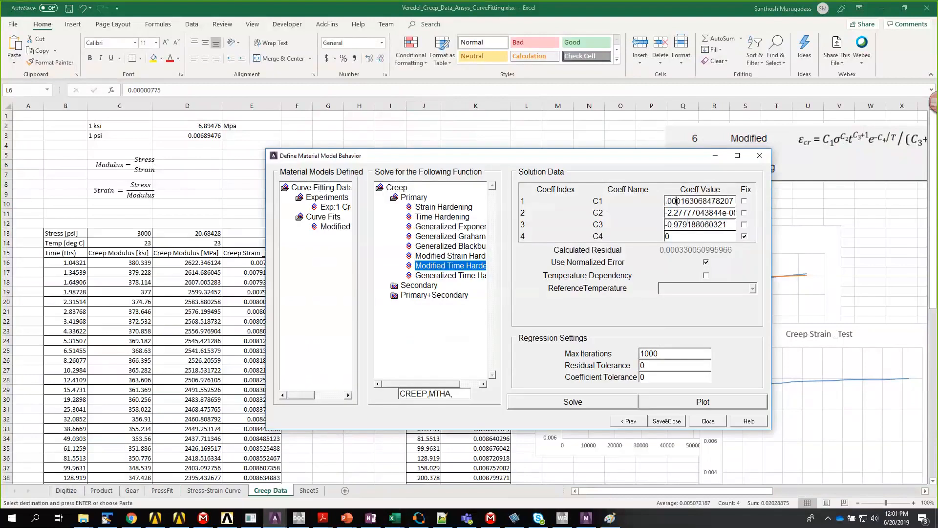
{"action": "left_click", "coordinate": [734, 201]}
{"action": "double_click", "coordinate": [713, 199]}
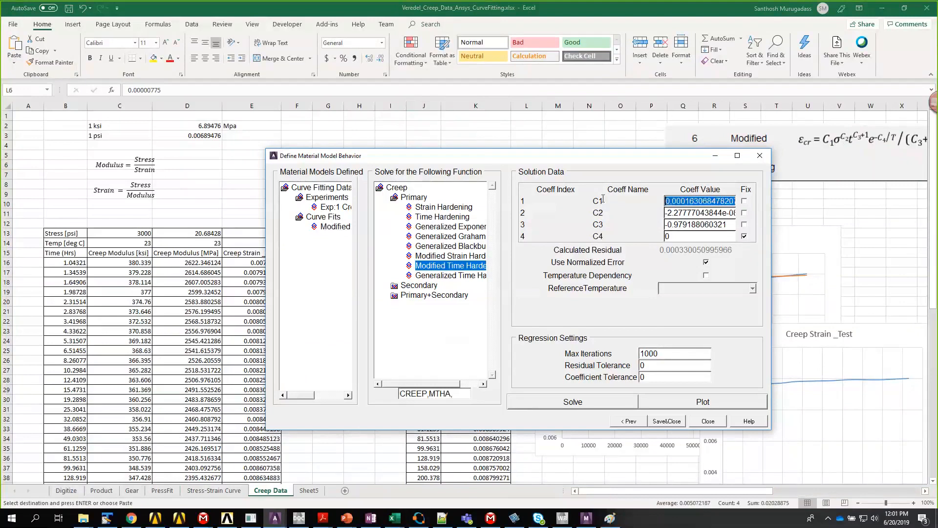
Highlight the full C1 value of cell J6 in Excel for comparison and minimize the workbook
{"action": "left_click", "coordinate": [509, 133]}
{"action": "left_click", "coordinate": [423, 165]}
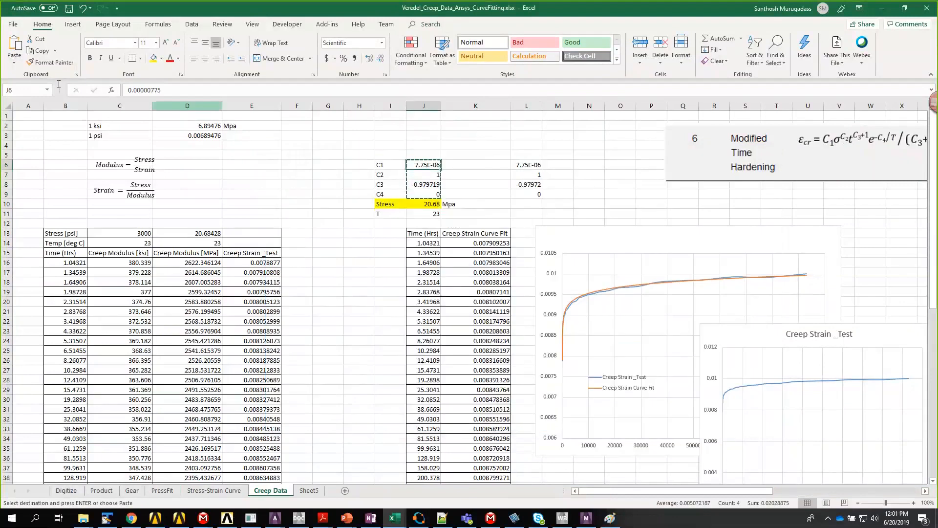
{"action": "left_click_drag", "start_coordinate": [184, 90], "coordinate": [49, 85]}
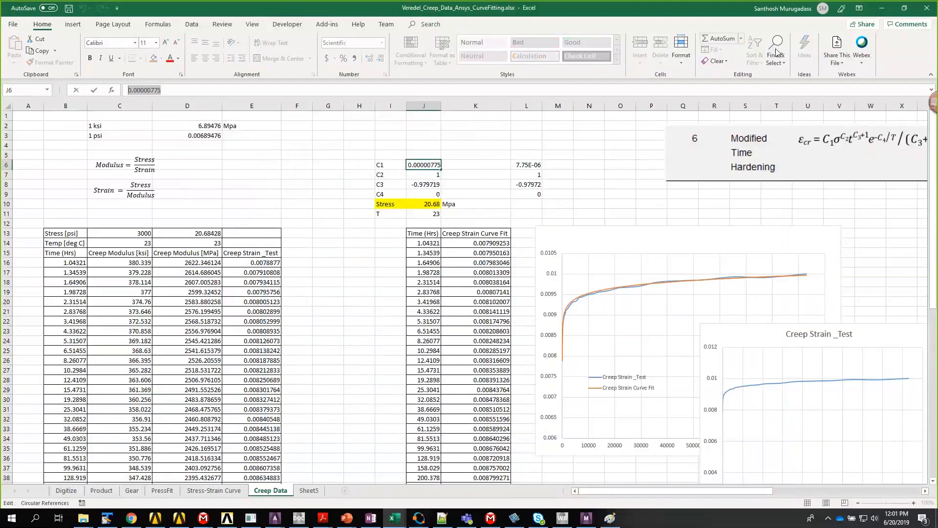
{"action": "left_click", "coordinate": [877, 14]}
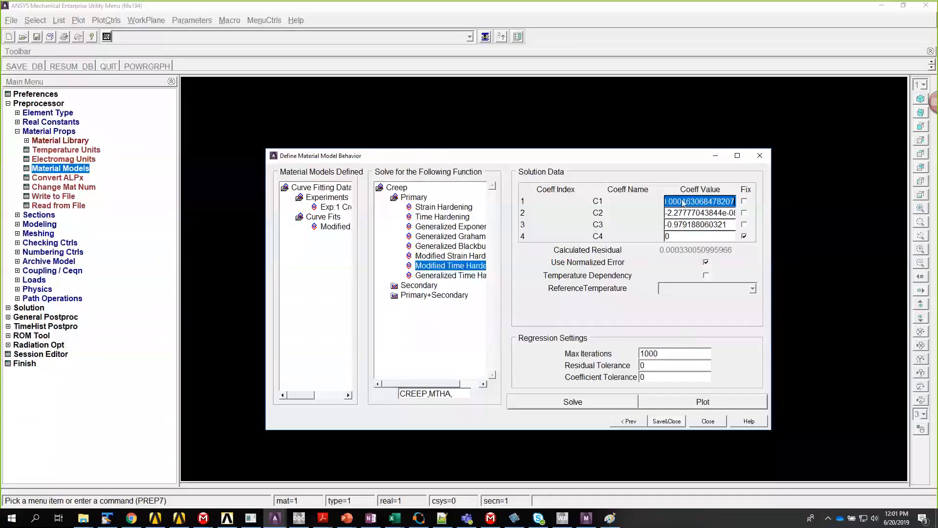
Plot the Modified Time Hardening fit against the experimental creep data, and save and close the curve fitting
{"action": "left_click", "coordinate": [702, 403]}
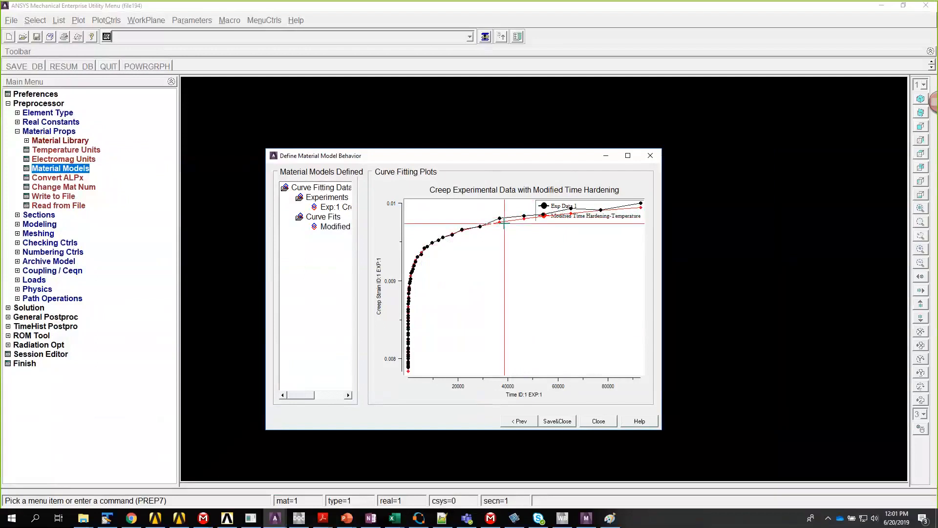
{"action": "left_click", "coordinate": [562, 423]}
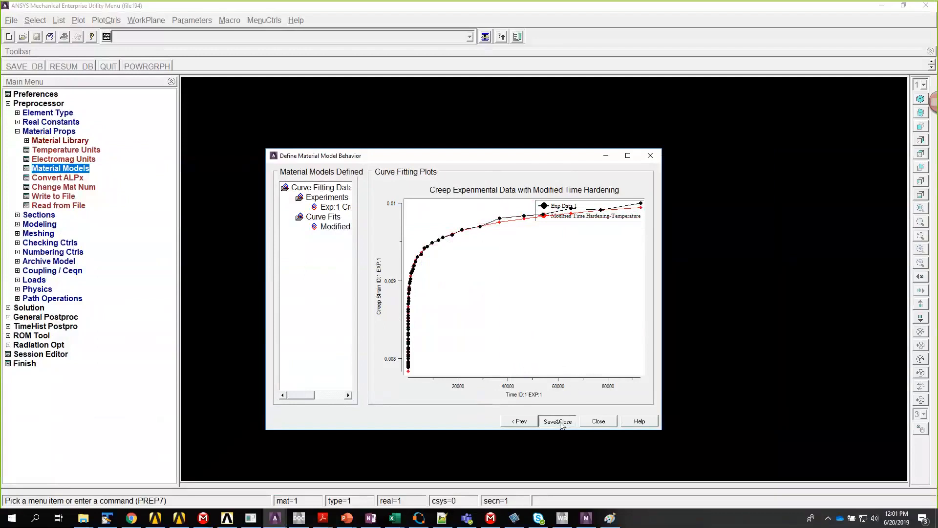
Open the Modified Time Hardening creep table of material 1 and copy its C1 value 0.00016307 into cell J6 in Excel
{"action": "double_click", "coordinate": [409, 243]}
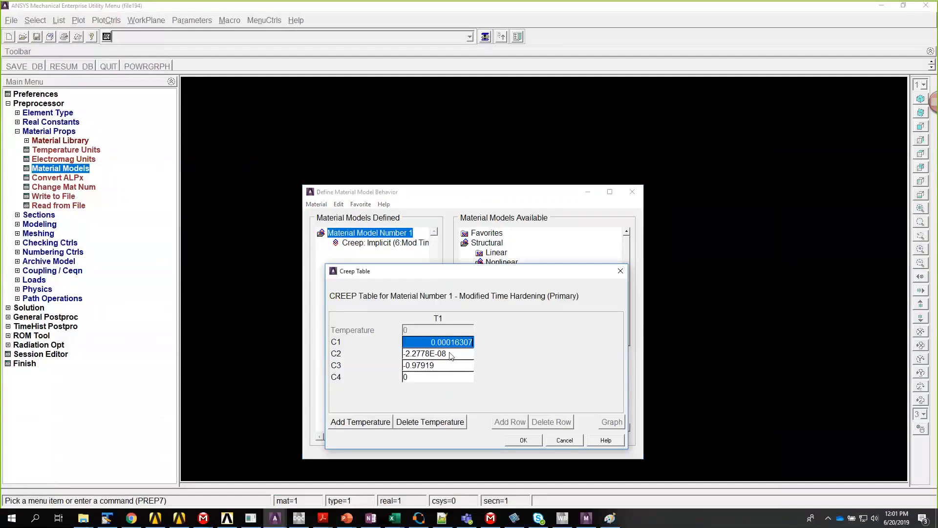
{"action": "left_click_drag", "start_coordinate": [447, 342], "coordinate": [327, 341]}
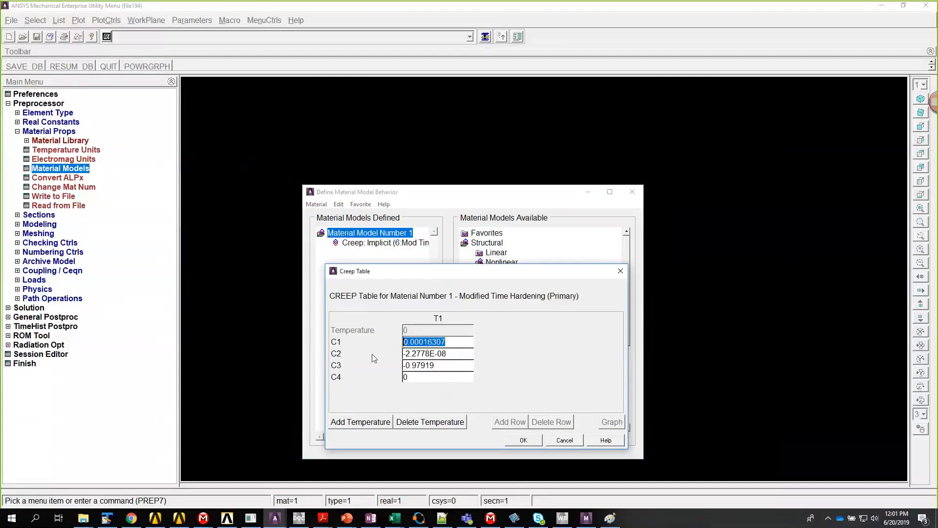
{"action": "right_click", "coordinate": [415, 341]}
{"action": "key", "text": "Escape"}
{"action": "left_click", "coordinate": [396, 518]}
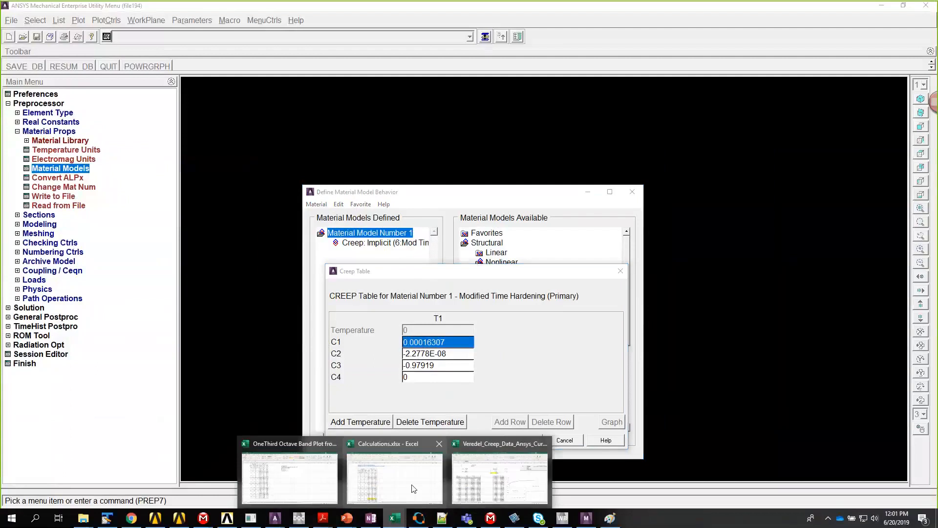
{"action": "left_click", "coordinate": [485, 483]}
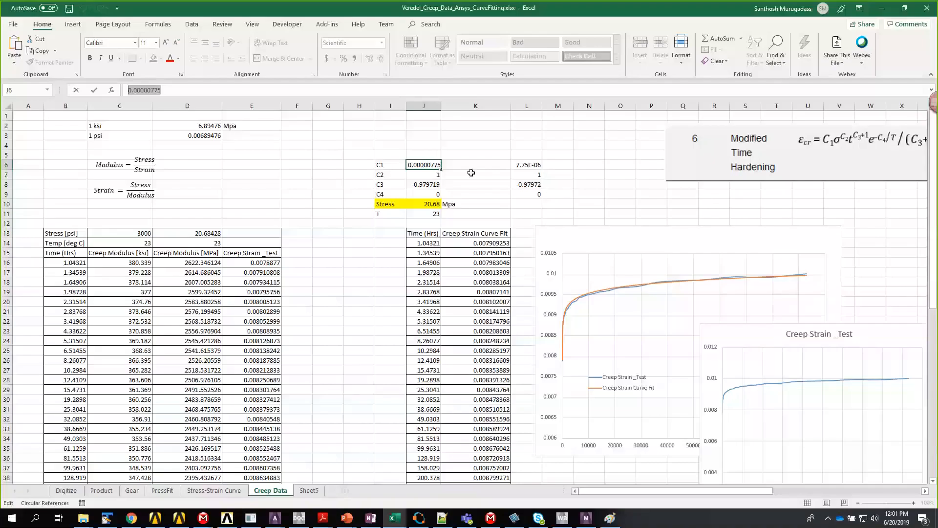
{"action": "key", "text": "ctrl+v"}
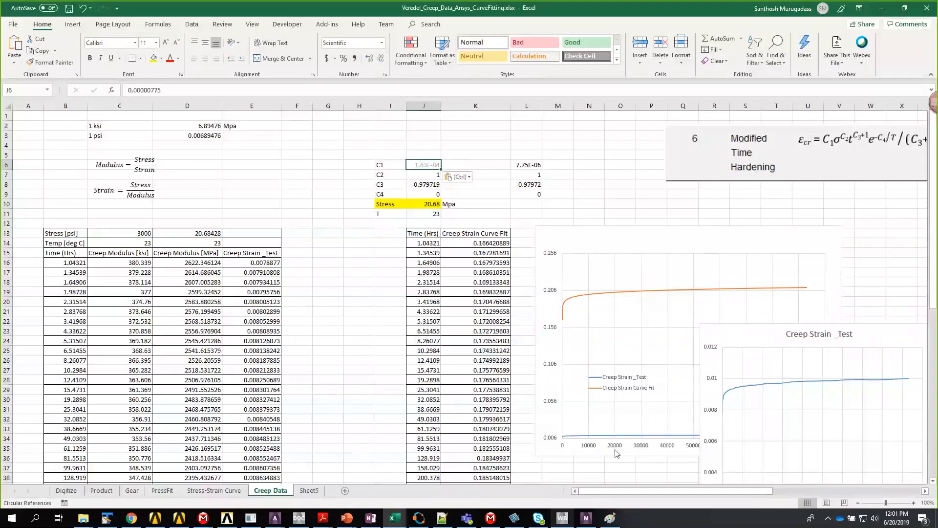
Copy the C2 value -2.2778E-08 from the Mechanical APDL creep table into cell J7 of the Excel creep data sheet
{"action": "left_click", "coordinate": [587, 517]}
{"action": "left_click", "coordinate": [586, 518]}
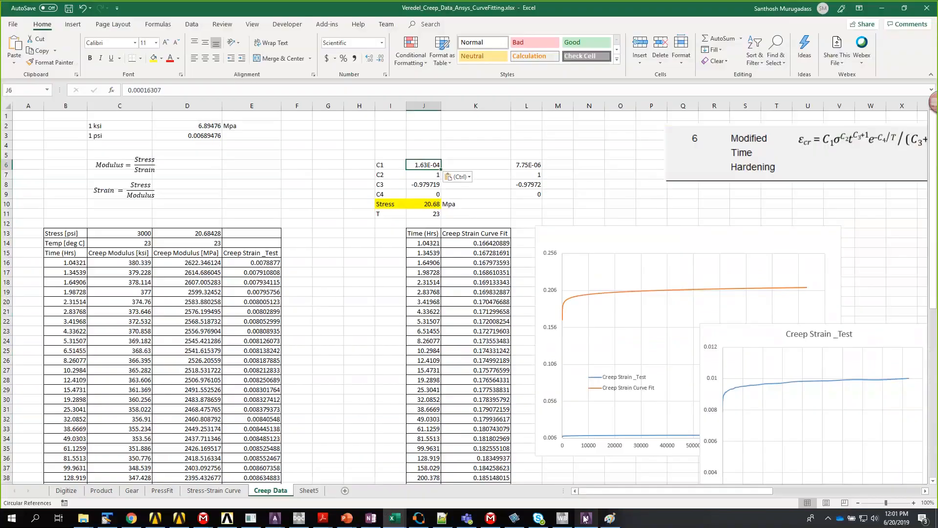
{"action": "mouse_move", "coordinate": [275, 518]}
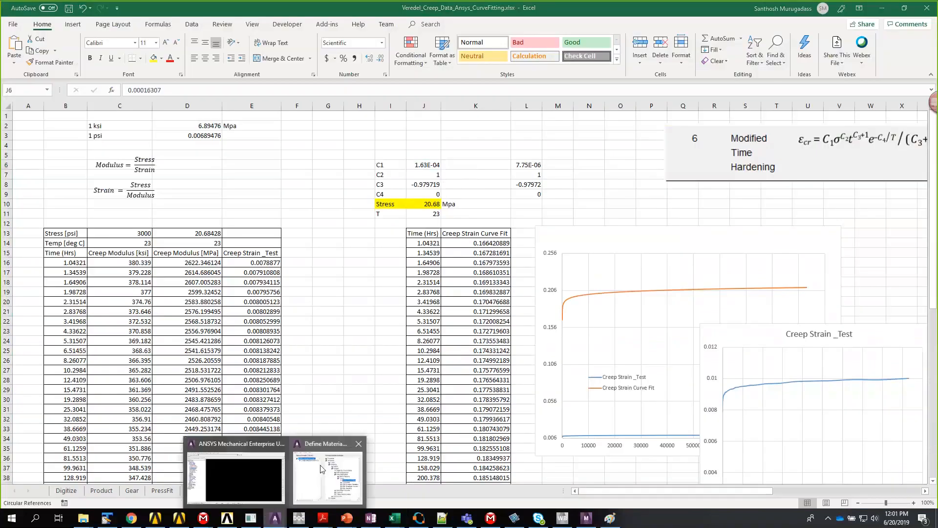
{"action": "left_click", "coordinate": [321, 469]}
{"action": "left_click", "coordinate": [449, 354]}
{"action": "triple_click", "coordinate": [450, 353]}
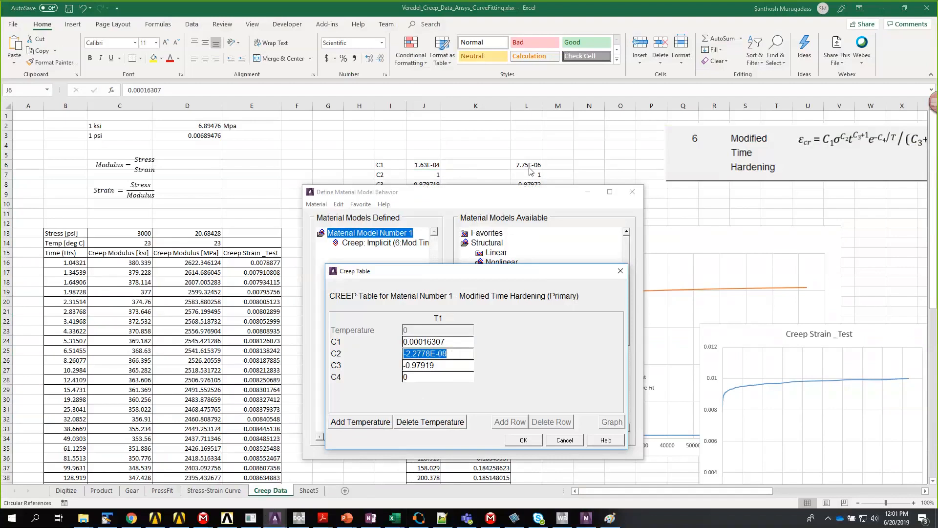
{"action": "left_click", "coordinate": [539, 175]}
{"action": "double_click", "coordinate": [423, 175]}
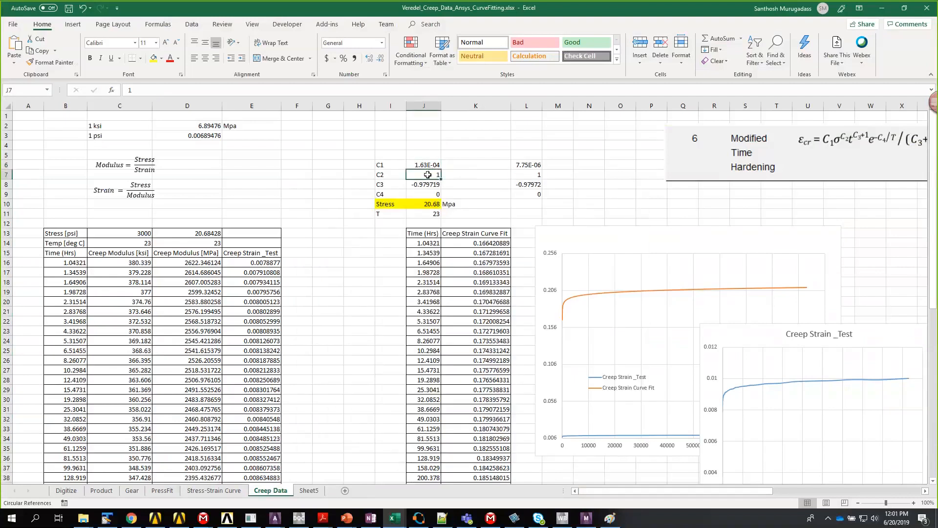
{"action": "key", "text": "ctrl+v"}
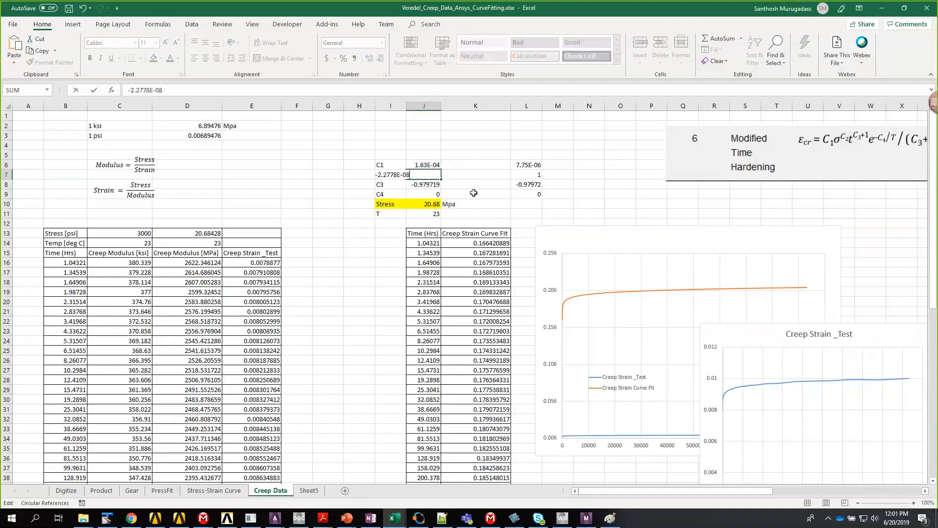
{"action": "left_click", "coordinate": [474, 193]}
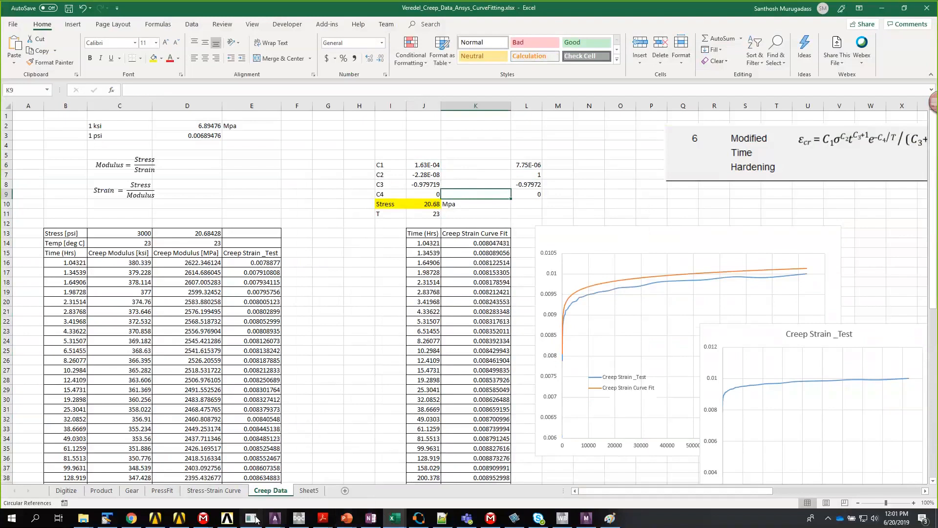
Return to the Mechanical APDL creep table, highlight the C3 value, and close the table and the material model definition
{"action": "mouse_move", "coordinate": [278, 518]}
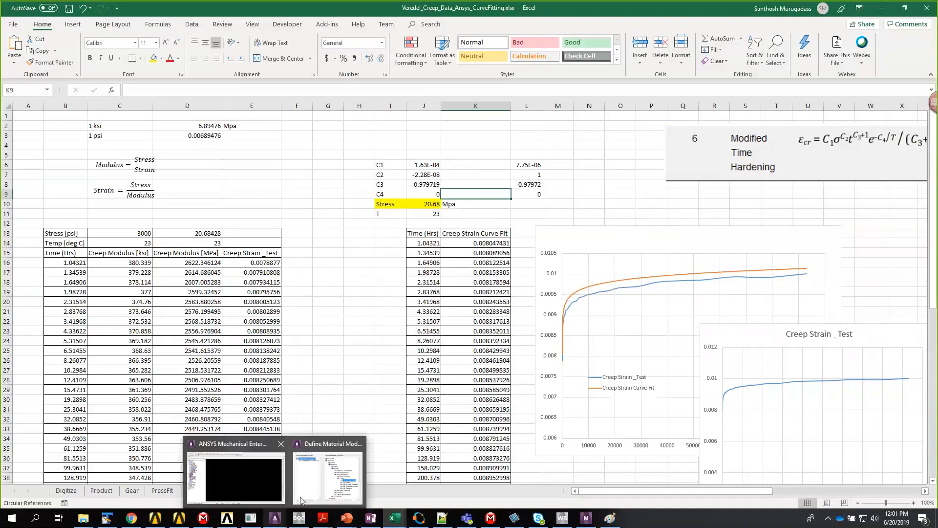
{"action": "left_click", "coordinate": [300, 500]}
{"action": "left_click", "coordinate": [433, 365]}
{"action": "left_click_drag", "start_coordinate": [440, 364], "coordinate": [403, 365]}
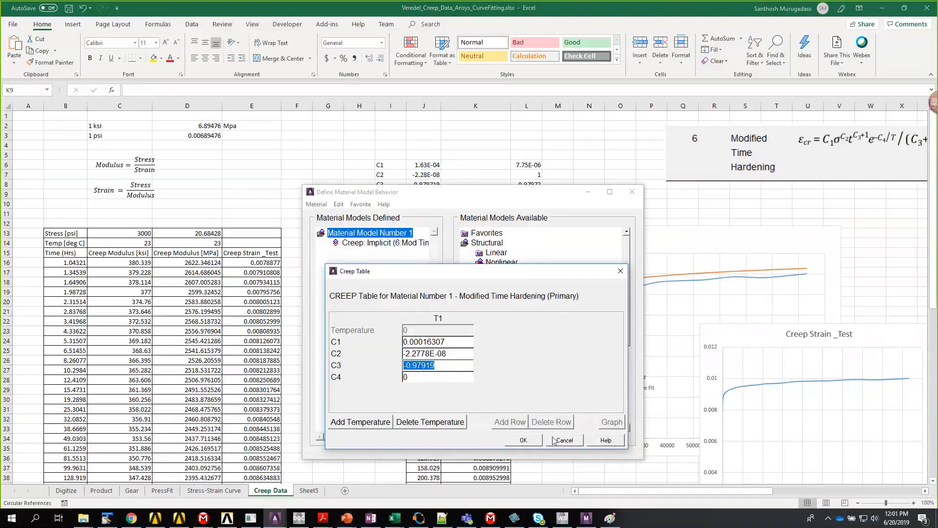
{"action": "left_click", "coordinate": [527, 439]}
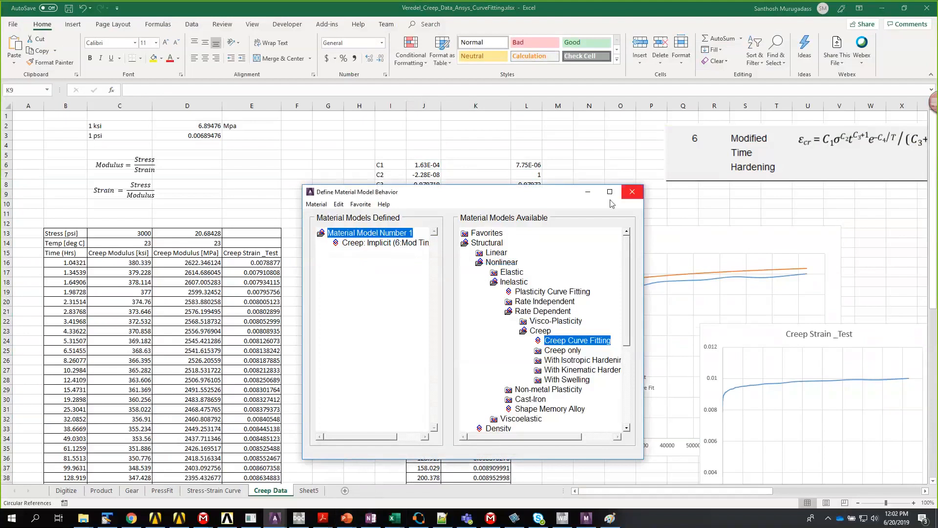
{"action": "left_click", "coordinate": [632, 191]}
Set the C3 constant in cell J8 of the Excel sheet to -0.97919
{"action": "left_click", "coordinate": [424, 185]}
{"action": "left_click_drag", "start_coordinate": [174, 90], "coordinate": [9, 87]}
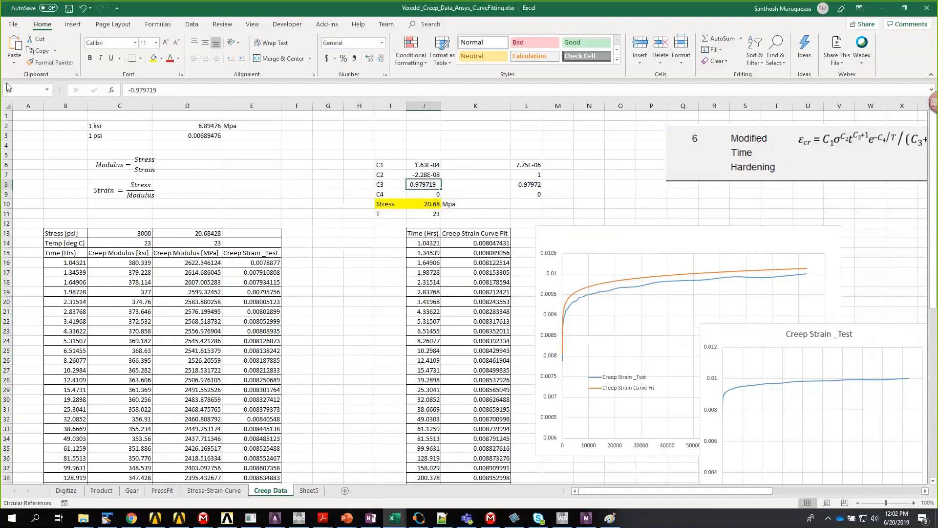
{"action": "key", "text": "BackSpace"}
{"action": "key", "text": "Return"}
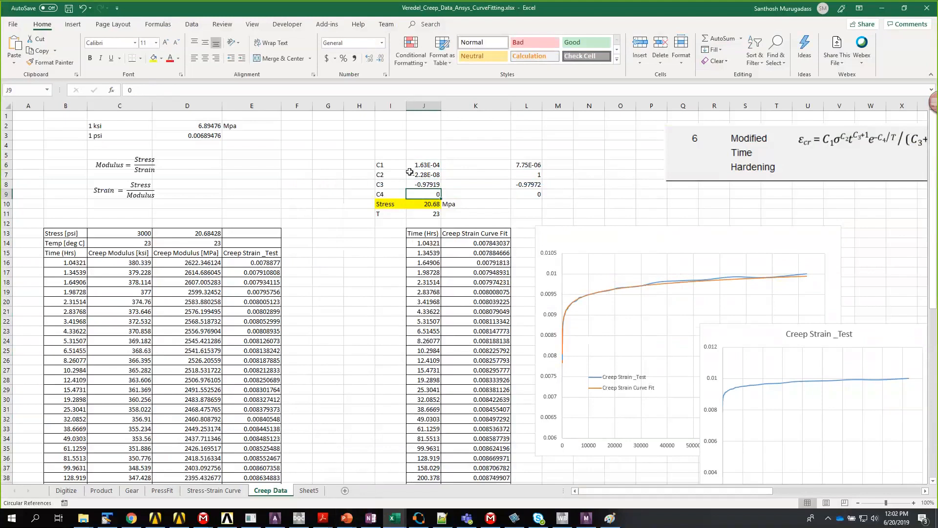
Move the Modified Time Hardening equation picture closer to the constants, above the curve fit chart, and deselect it
{"action": "left_click_drag", "start_coordinate": [781, 172], "coordinate": [728, 181]}
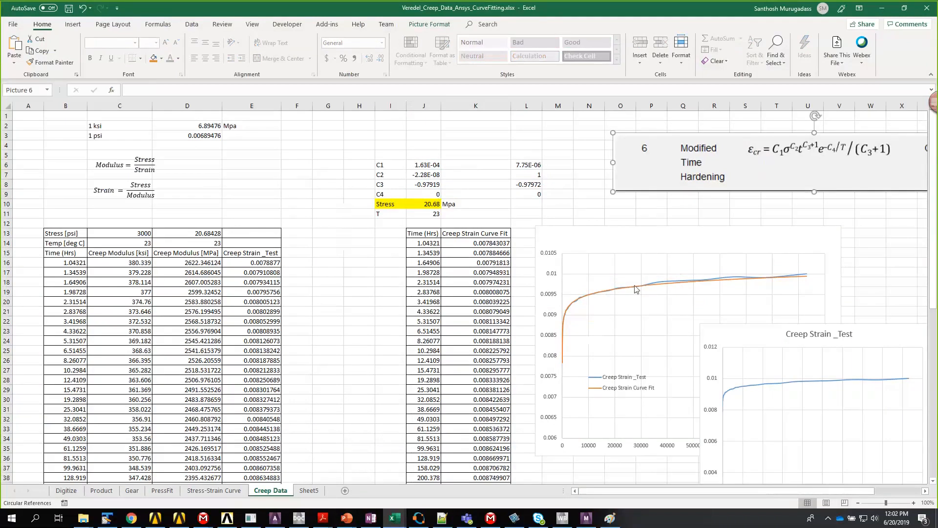
{"action": "mouse_move", "coordinate": [635, 287]}
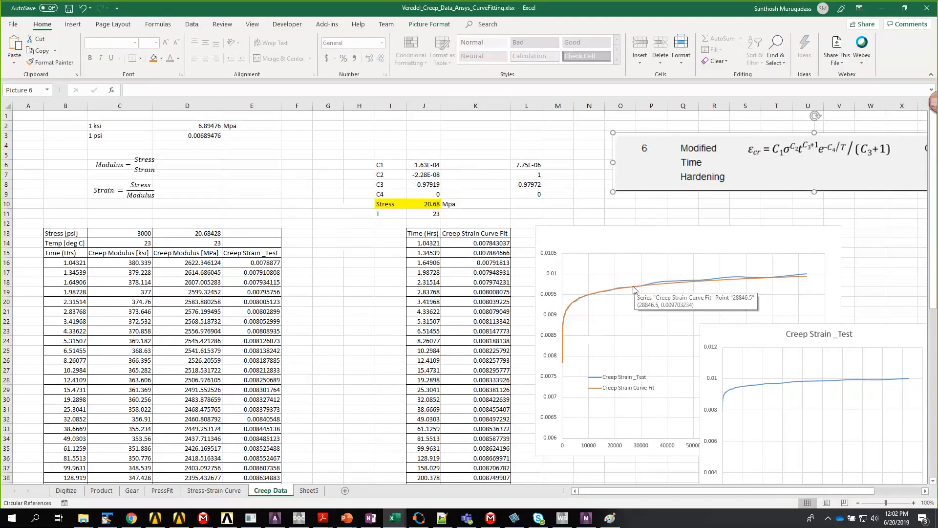
{"action": "left_click_drag", "start_coordinate": [717, 161], "coordinate": [613, 164]}
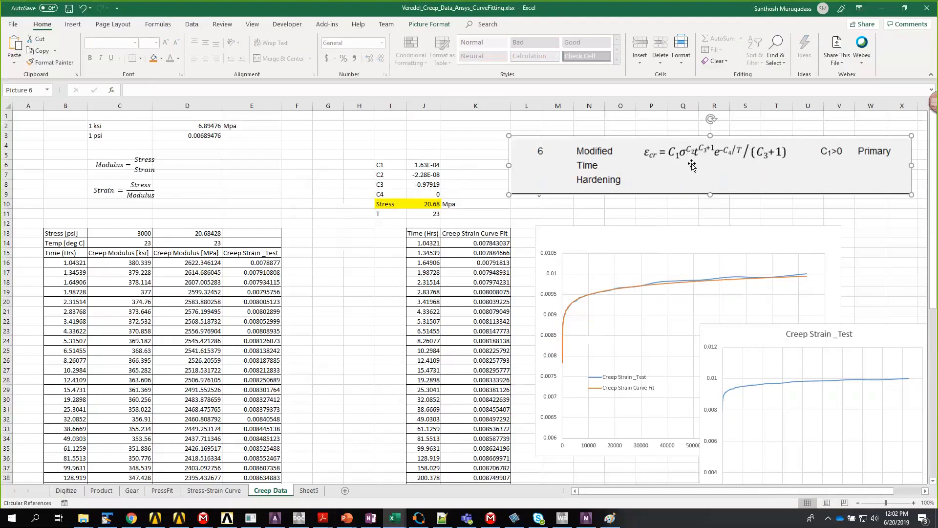
{"action": "left_click", "coordinate": [457, 190]}
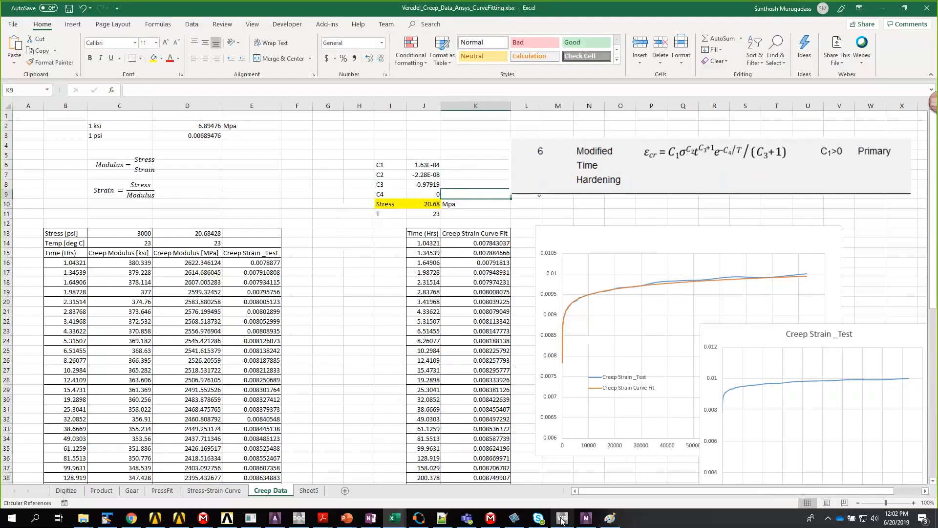
Switch to the Workbench engineering data and show the Veradel_A201A properties, including the Modified Time Hardening creep constants
{"action": "mouse_move", "coordinate": [561, 519]}
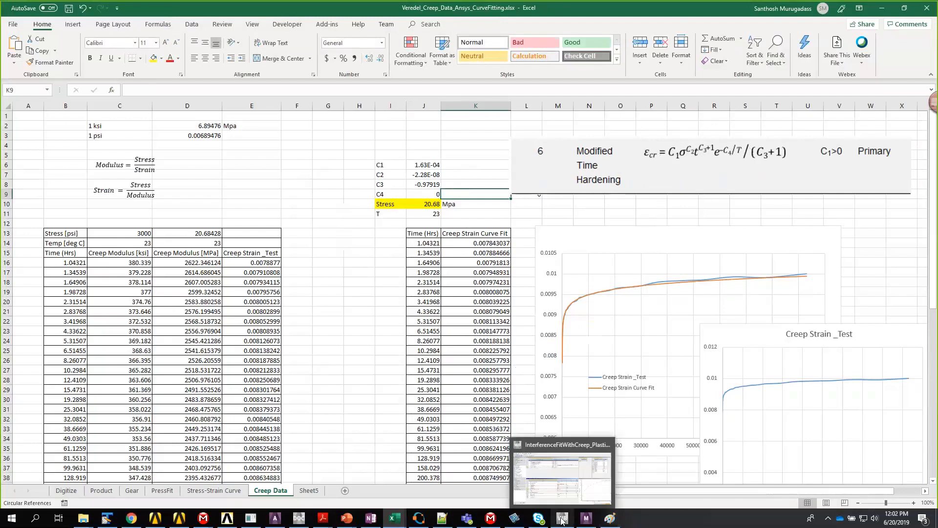
{"action": "left_click", "coordinate": [565, 484]}
{"action": "left_click", "coordinate": [208, 147]}
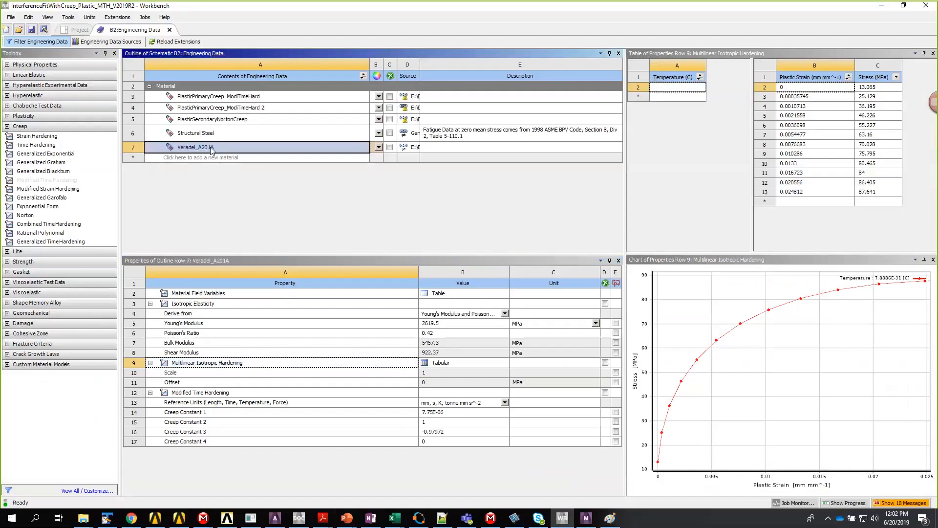
{"action": "left_click", "coordinate": [44, 181]}
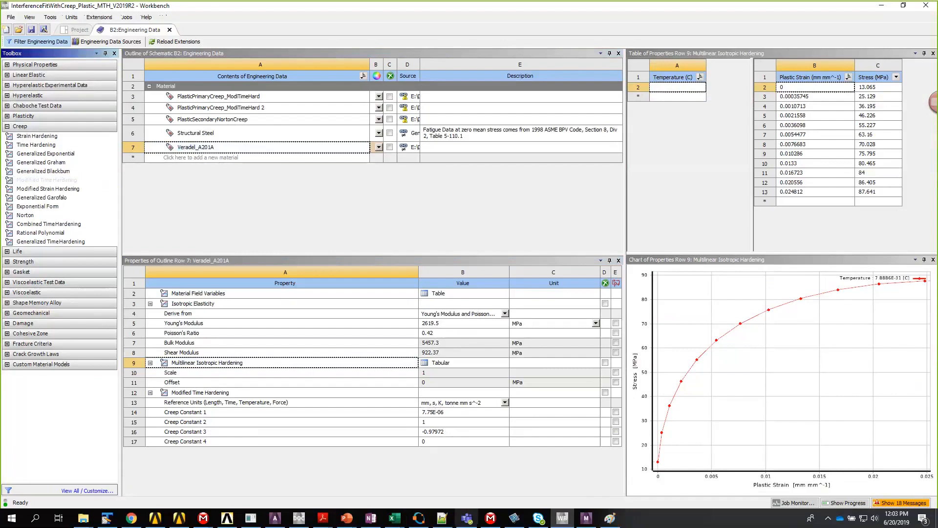
Switch to the Veredel_Creep_Data_Ansys_CurveFitting workbook in Excel and check the time unit of the creep test data
{"action": "mouse_move", "coordinate": [397, 520]}
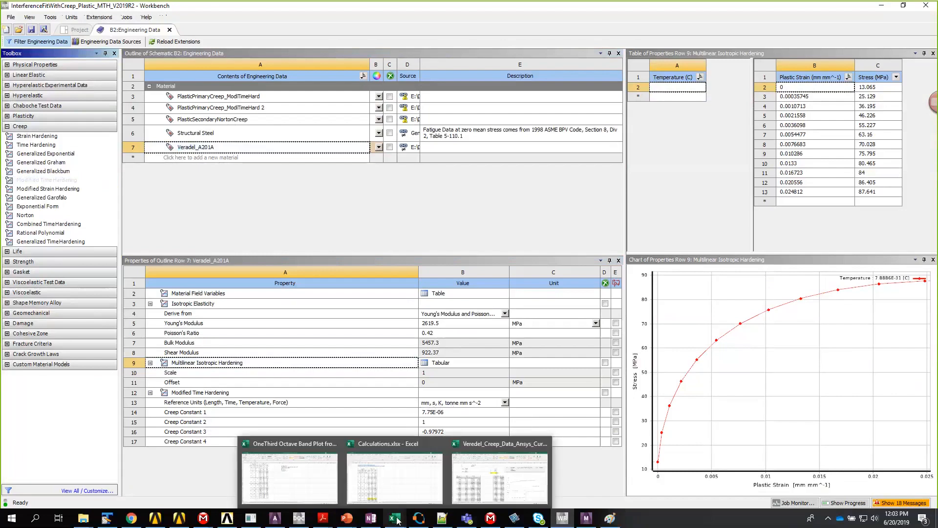
{"action": "left_click", "coordinate": [487, 485]}
{"action": "left_click", "coordinate": [77, 253]}
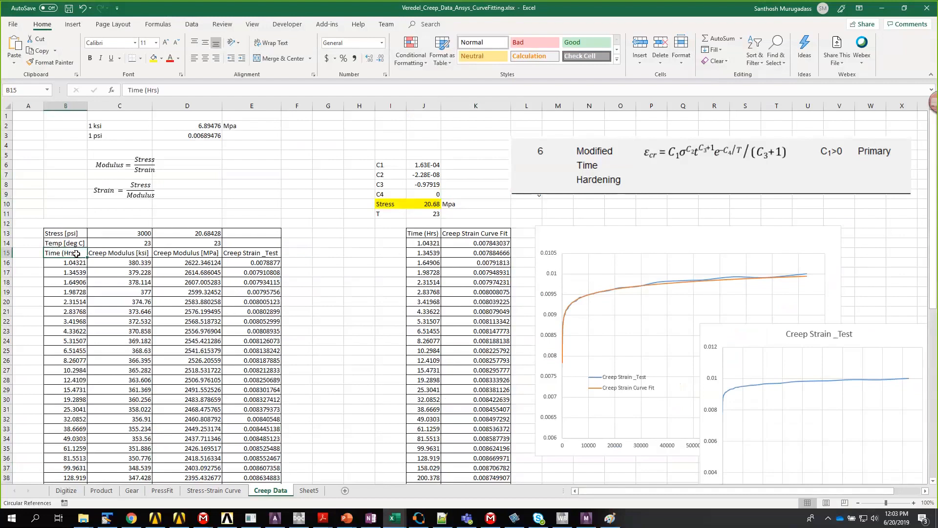
Return to the Workbench engineering data and view the reference unit options for Veradel_A201A's Modified Time Hardening model
{"action": "left_click", "coordinate": [886, 12]}
{"action": "left_click", "coordinate": [504, 402]}
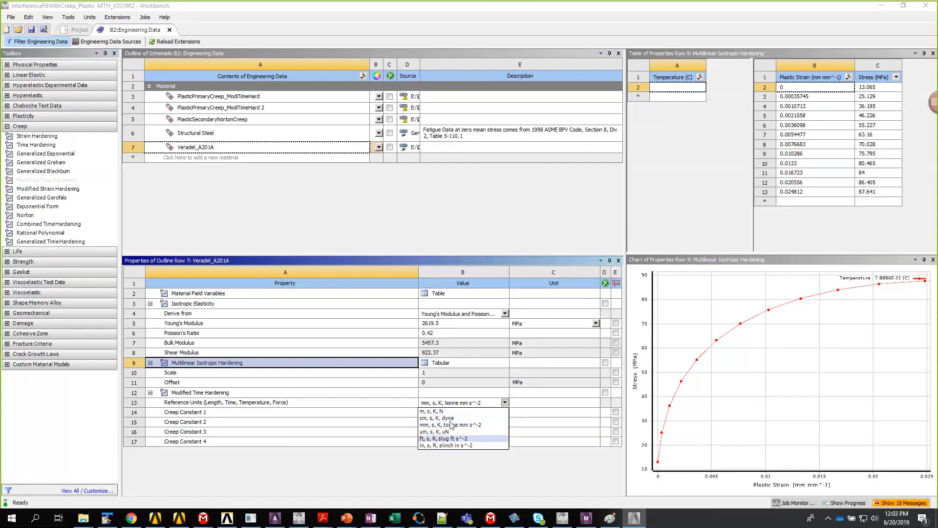
{"action": "left_click", "coordinate": [446, 461]}
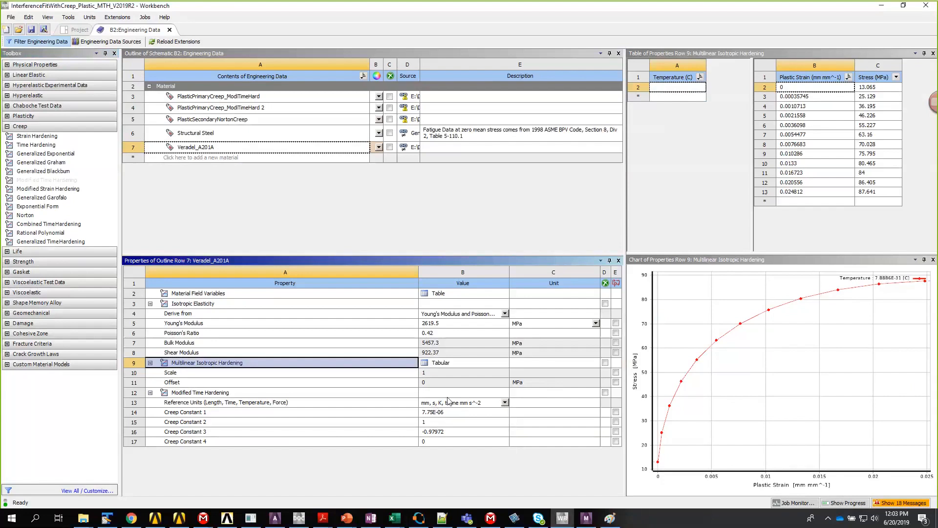
Switch to the Mechanical 2019 R2 window with the Static Structural model and inspect the shaft and housing assembly
{"action": "left_click", "coordinate": [494, 518]}
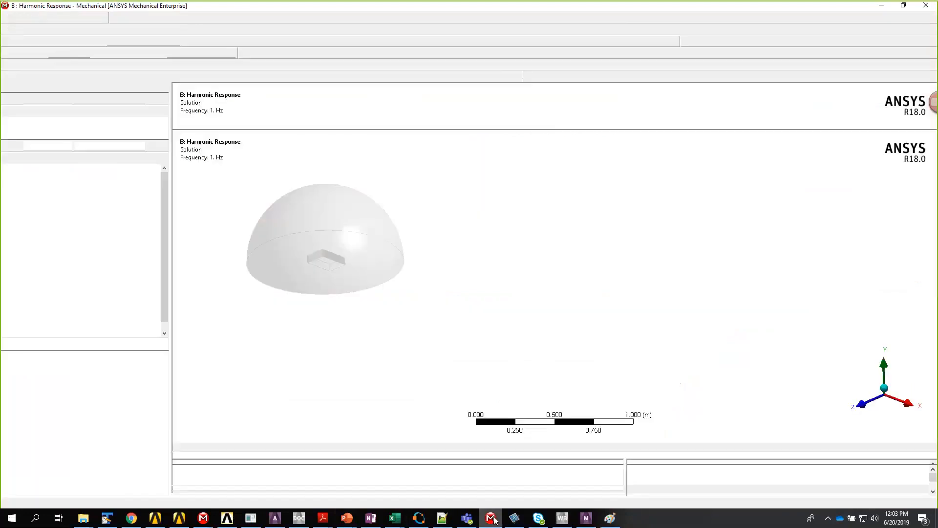
{"action": "left_click", "coordinate": [494, 519]}
{"action": "left_click", "coordinate": [581, 517]}
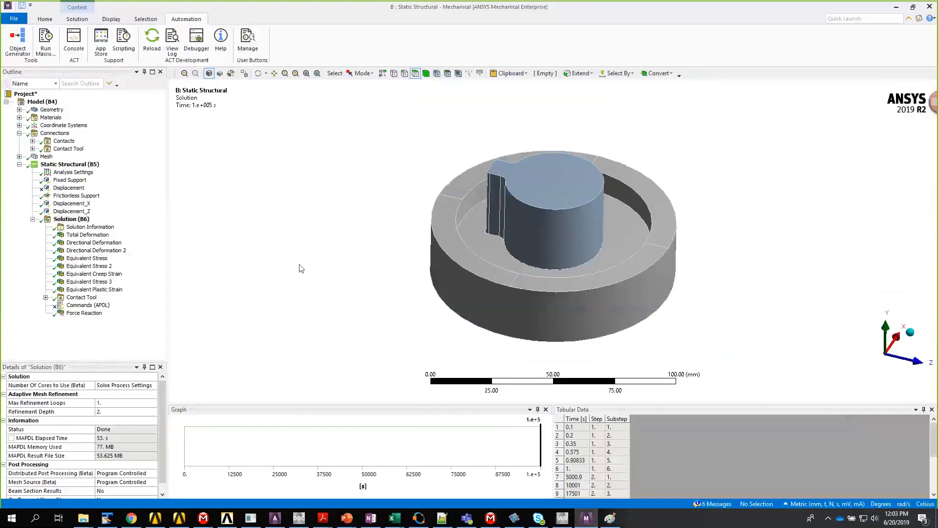
{"action": "left_click_drag", "start_coordinate": [293, 266], "coordinate": [425, 254]}
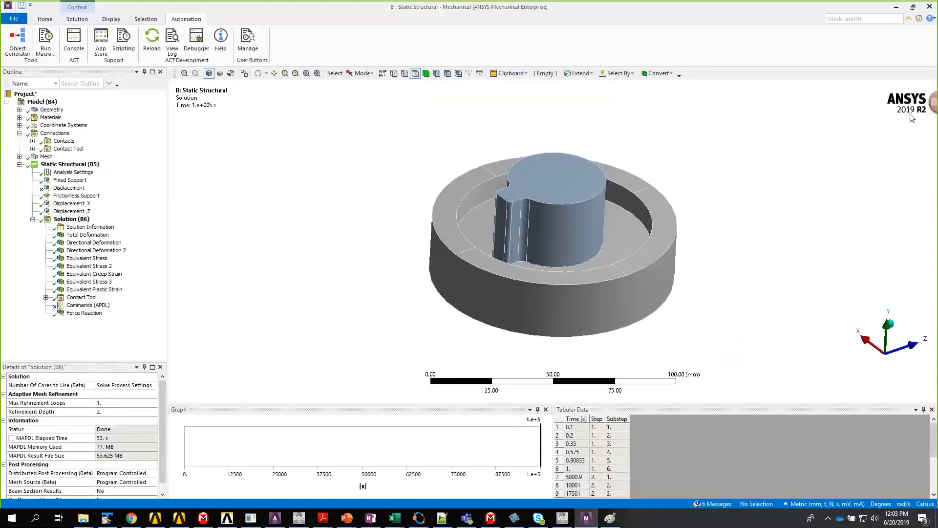
{"action": "left_click_drag", "start_coordinate": [471, 203], "coordinate": [394, 199]}
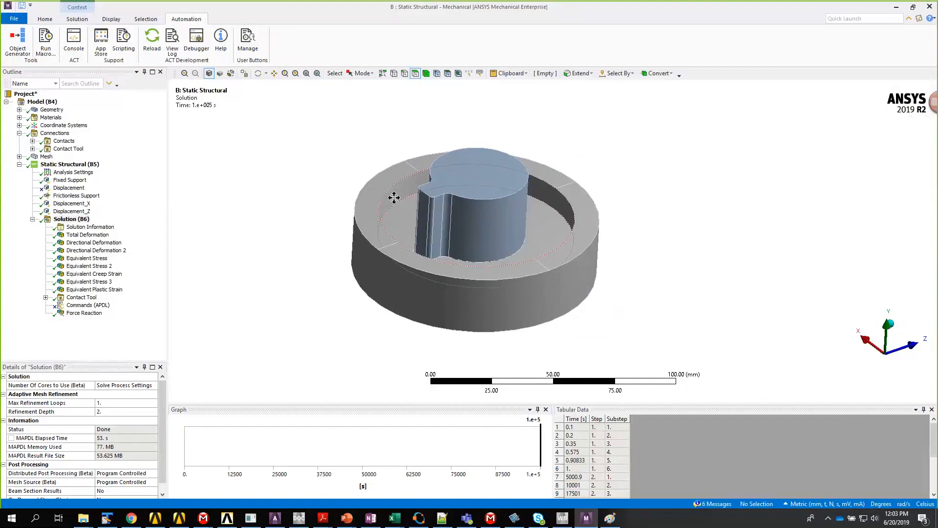
Expand the model's geometry and contacts, review the material assignments of PlasticHousing and SteelShaft, and view the assembly from above
{"action": "left_click", "coordinate": [32, 141]}
{"action": "left_click", "coordinate": [19, 109]}
{"action": "left_click", "coordinate": [70, 117]}
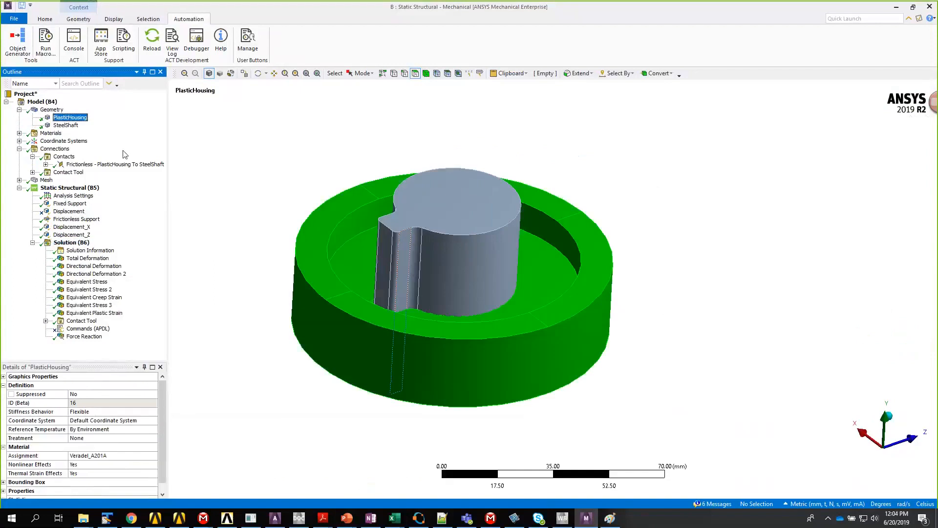
{"action": "left_click_drag", "start_coordinate": [342, 283], "coordinate": [341, 319]}
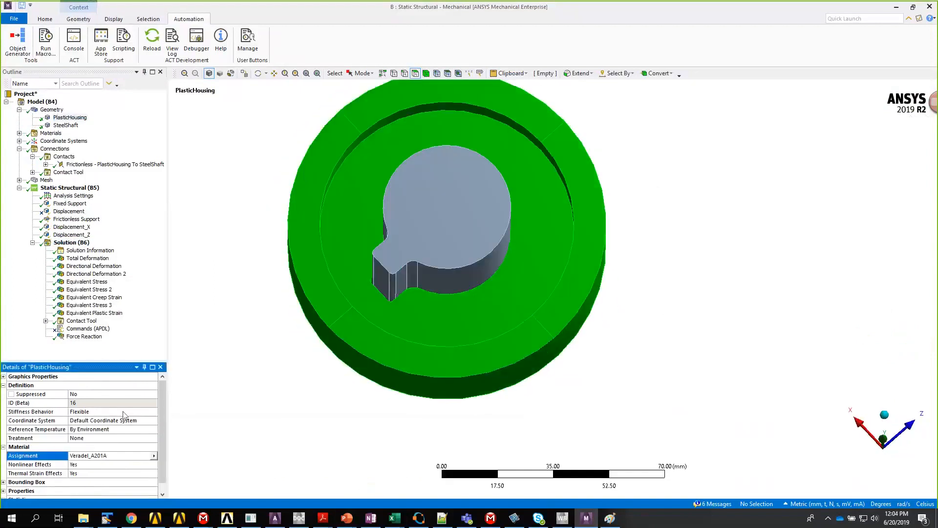
{"action": "left_click", "coordinate": [66, 125]}
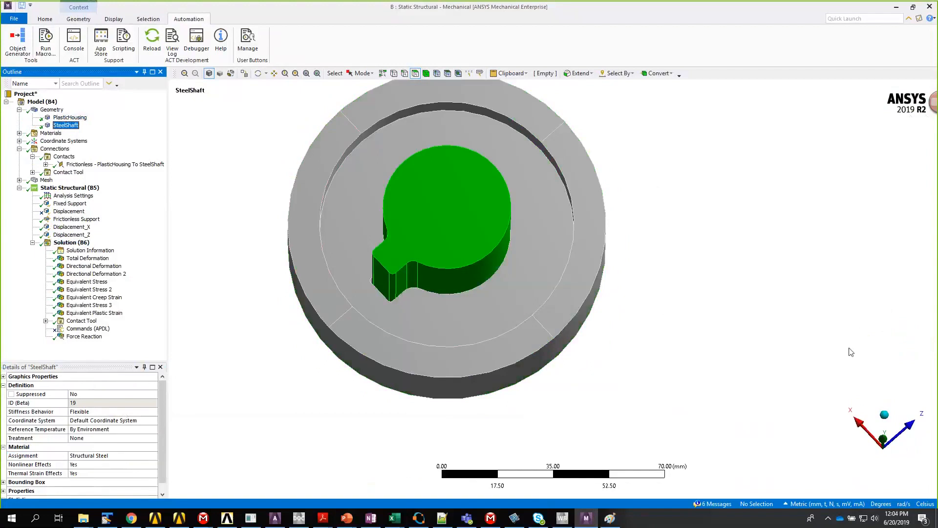
{"action": "left_click", "coordinate": [865, 433]}
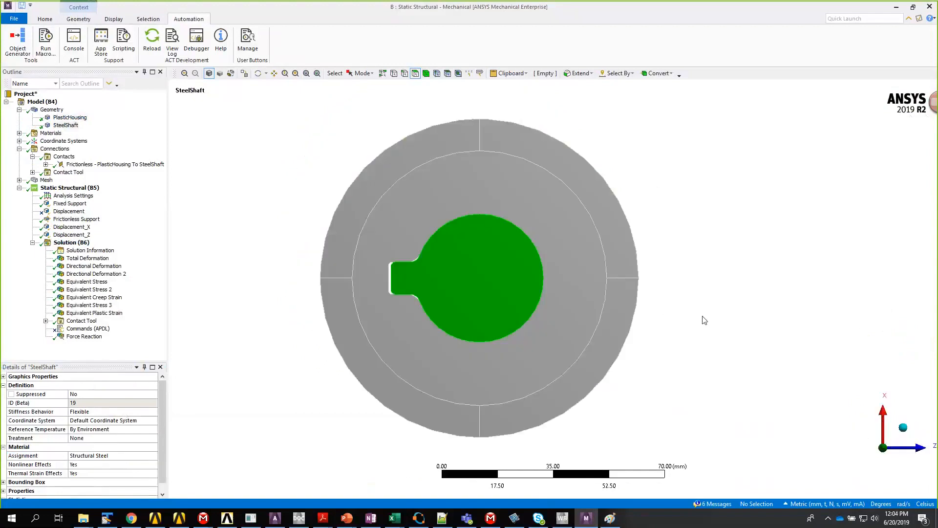
{"action": "left_click", "coordinate": [46, 21]}
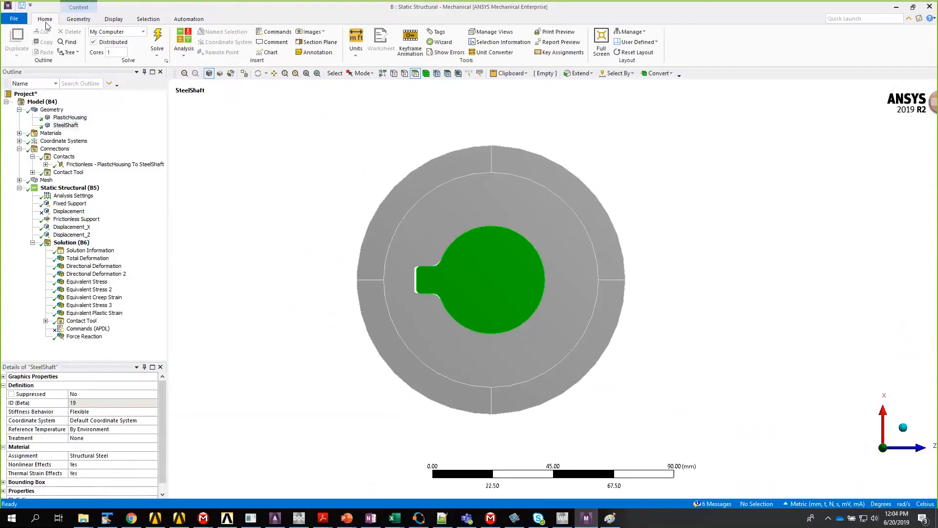
{"action": "left_click_drag", "start_coordinate": [558, 291], "coordinate": [578, 291]}
Review the frictionless contact between PlasticHousing and SteelShaft, including its command snippet entry and the interface treatment and offset
{"action": "left_click", "coordinate": [46, 165]}
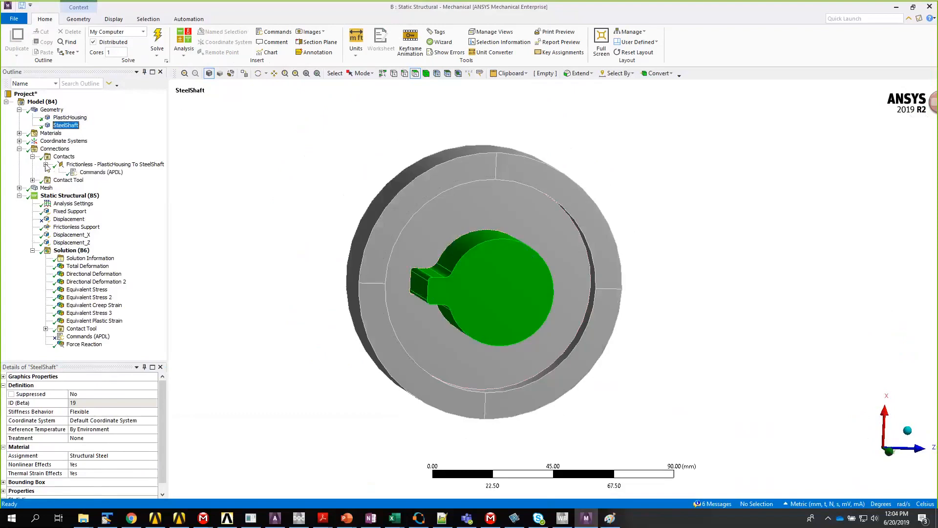
{"action": "left_click", "coordinate": [106, 165]}
{"action": "scroll", "coordinate": [105, 440], "scroll_direction": "down", "scroll_amount": 2}
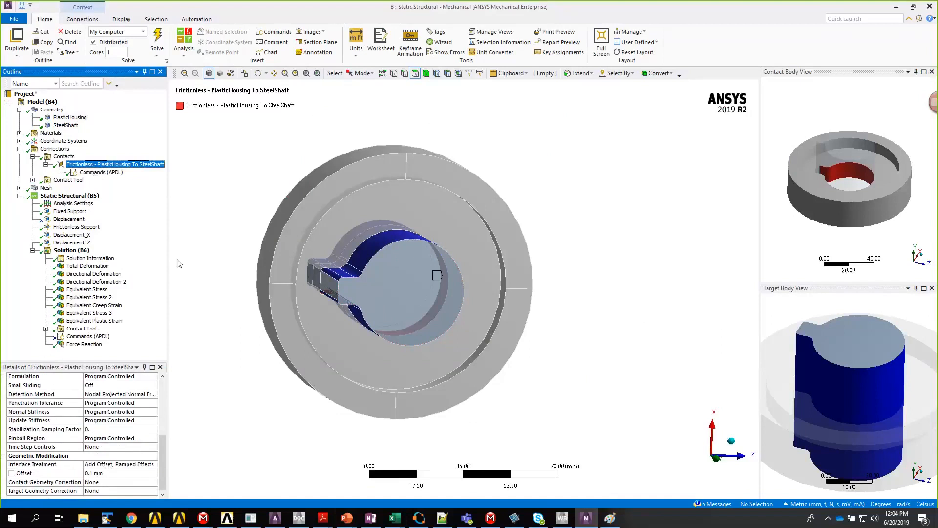
Inspect the faces scoped to the Fixed Support on the shaft and the Frictionless Support under the housing
{"action": "left_click", "coordinate": [69, 211]}
{"action": "left_click_drag", "start_coordinate": [508, 330], "coordinate": [509, 260]}
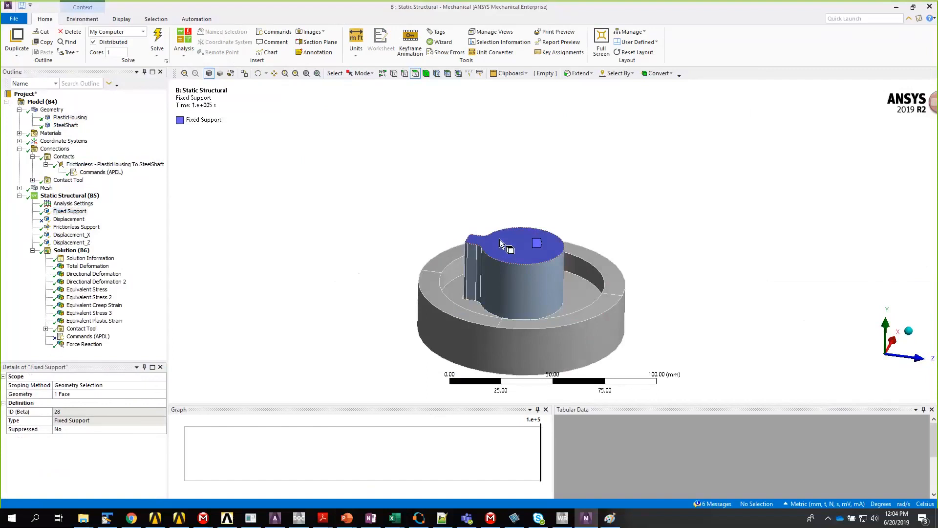
{"action": "left_click", "coordinate": [87, 227]}
{"action": "left_click_drag", "start_coordinate": [454, 303], "coordinate": [456, 255]}
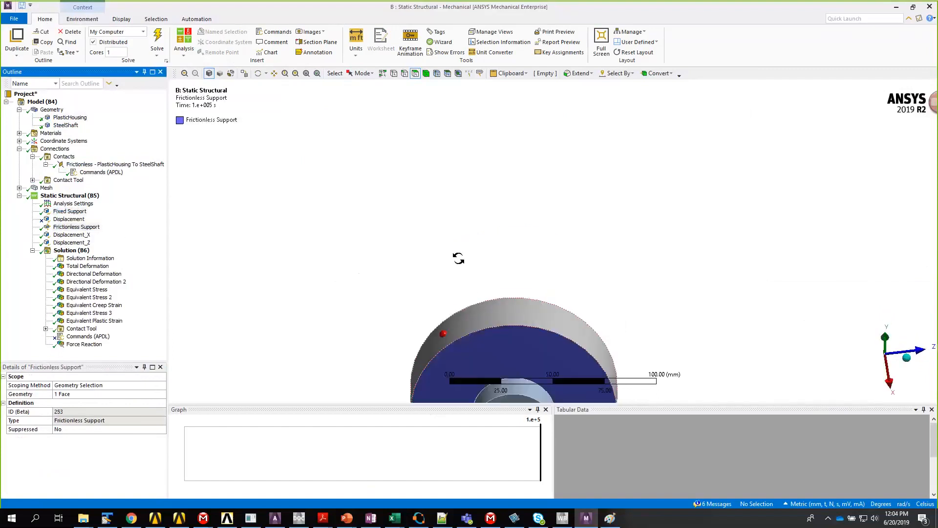
{"action": "left_click_drag", "start_coordinate": [472, 288], "coordinate": [349, 210]}
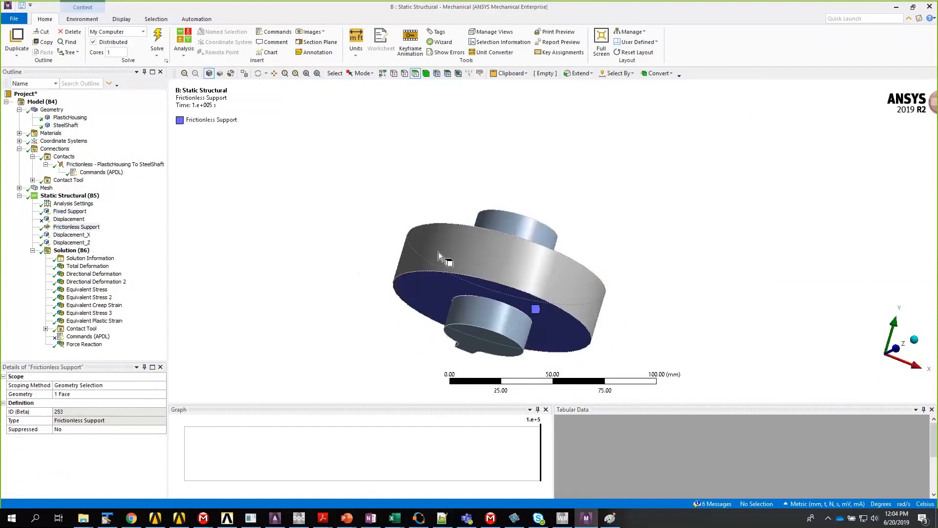
{"action": "left_click_drag", "start_coordinate": [597, 307], "coordinate": [567, 342]}
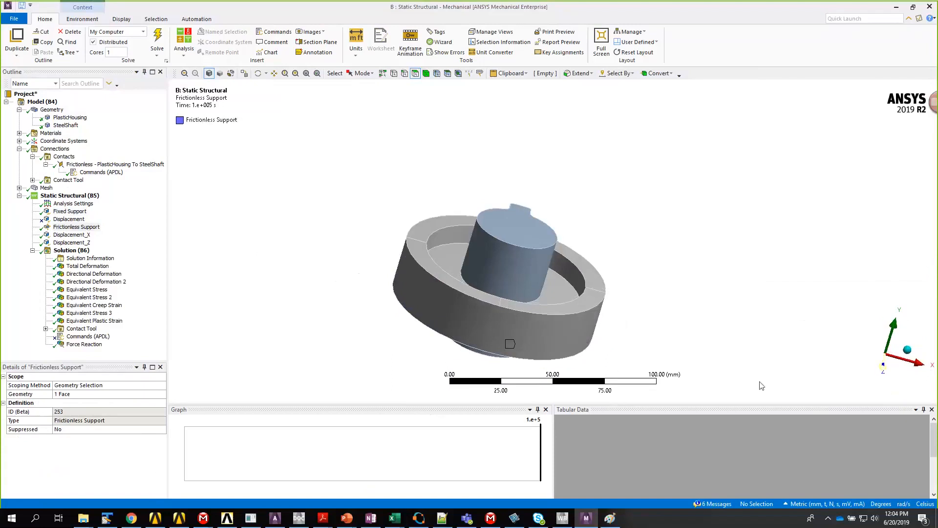
{"action": "left_click_drag", "start_coordinate": [760, 386], "coordinate": [732, 276]}
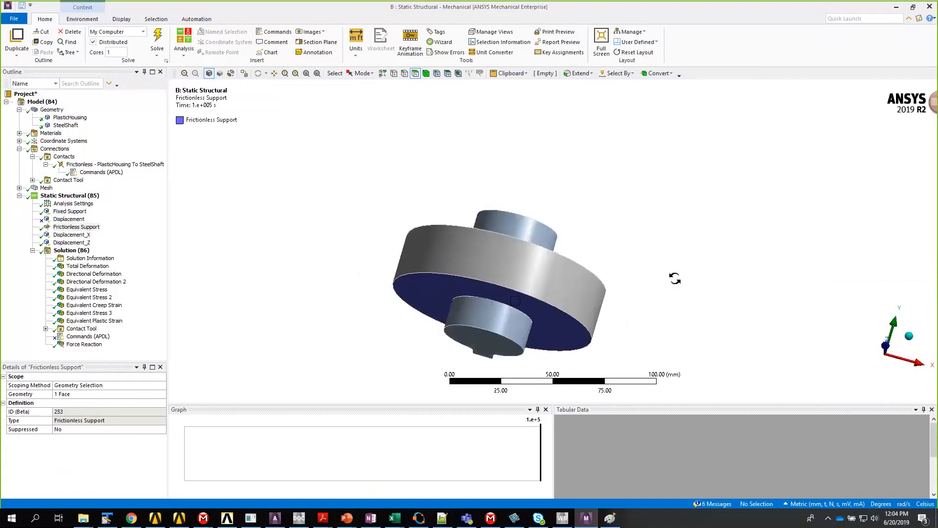
Examine the Displacement_X constraint and its two scoped housing edges, including from the +Y direction
{"action": "left_click", "coordinate": [80, 235]}
{"action": "left_click_drag", "start_coordinate": [350, 248], "coordinate": [247, 263]}
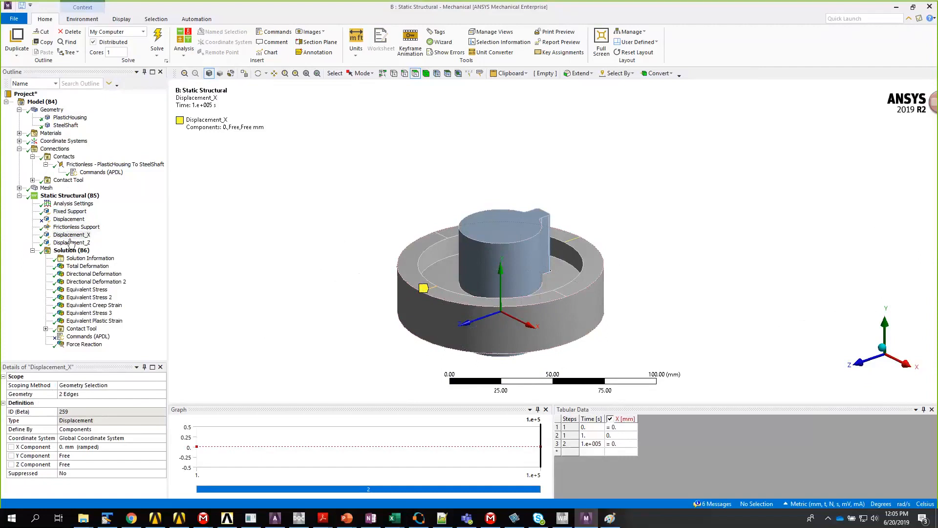
{"action": "left_click", "coordinate": [885, 326]}
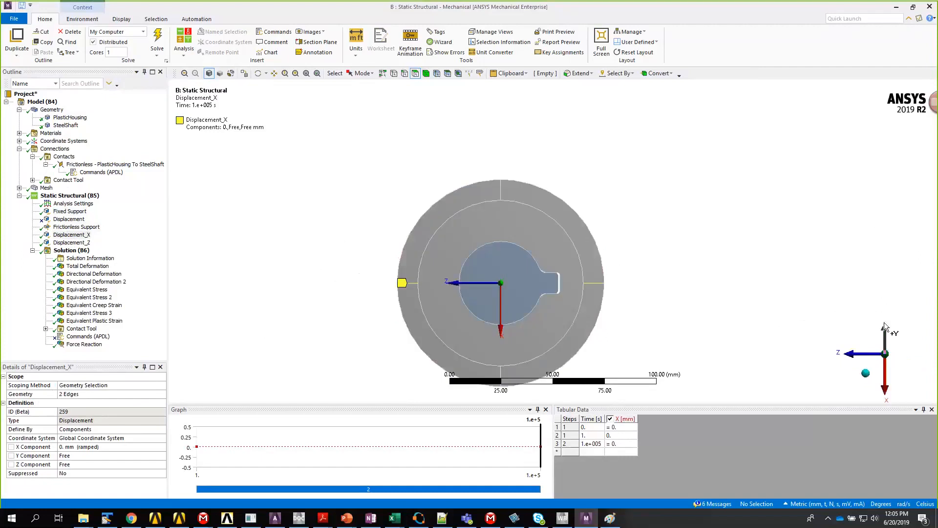
{"action": "left_click_drag", "start_coordinate": [641, 292], "coordinate": [636, 223]}
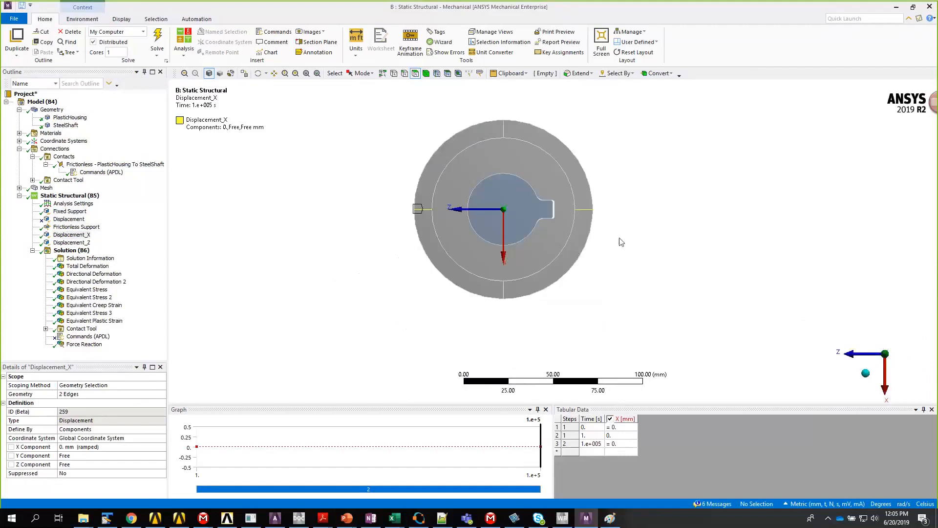
{"action": "scroll", "coordinate": [459, 220], "scroll_direction": "up", "scroll_amount": 2}
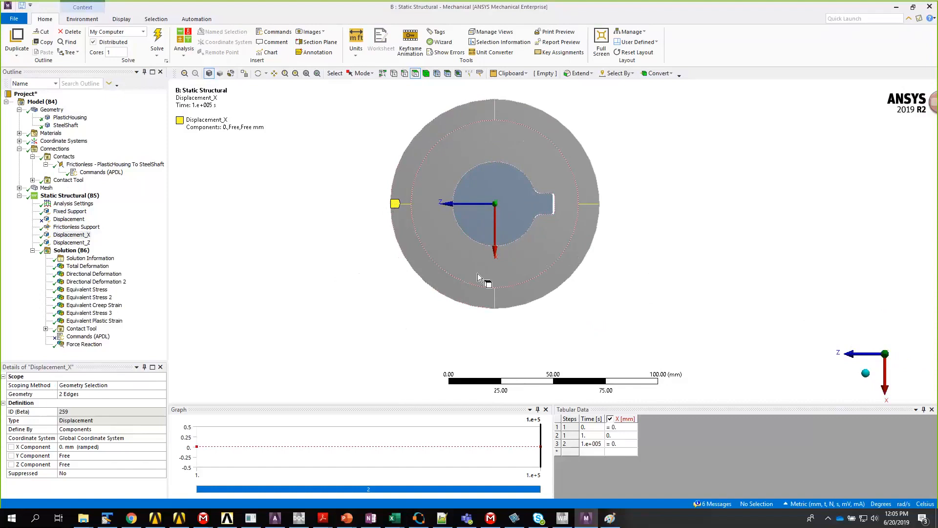
{"action": "left_click_drag", "start_coordinate": [477, 273], "coordinate": [478, 225]}
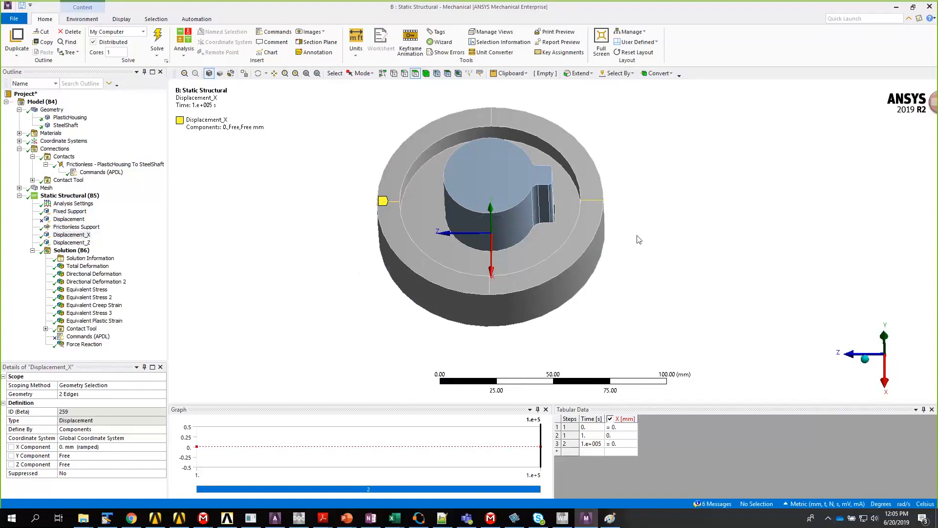
Examine the Displacement_Z constraint and its two scoped housing edges
{"action": "left_click", "coordinate": [79, 243]}
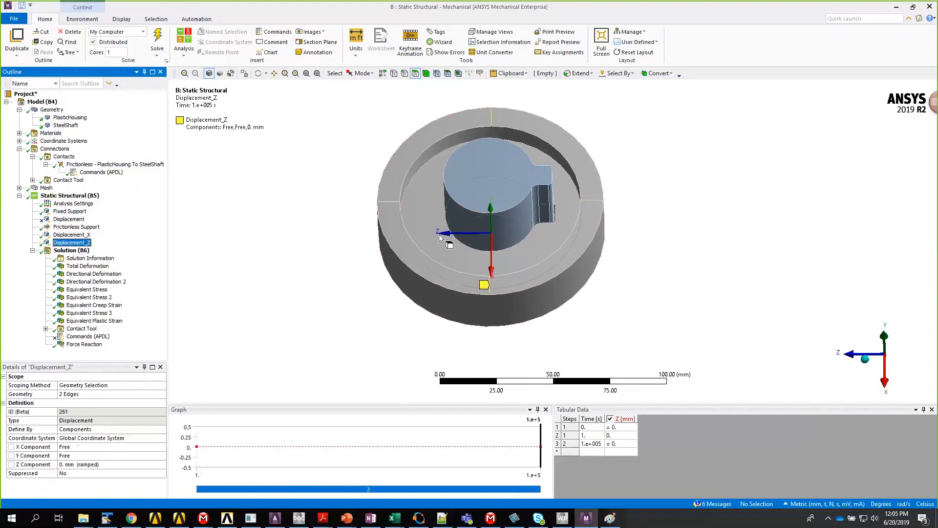
{"action": "left_click", "coordinate": [326, 290]}
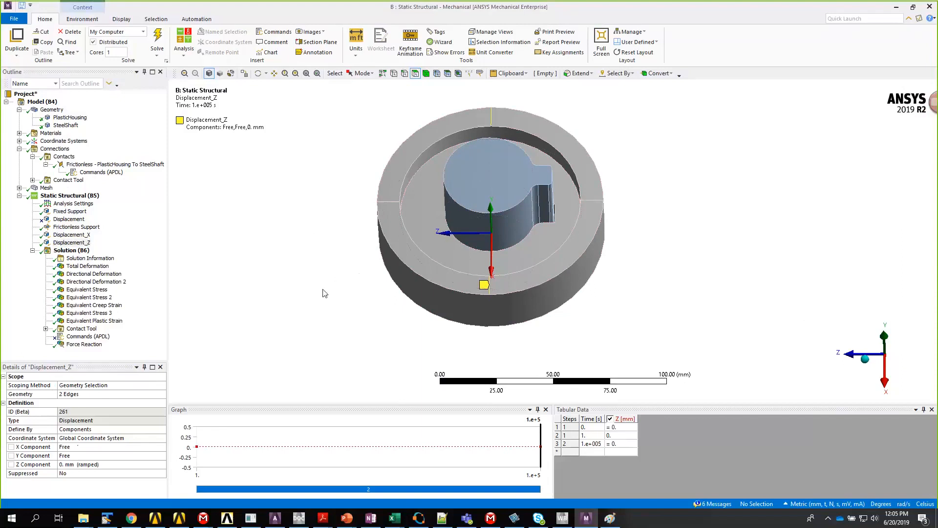
{"action": "left_click_drag", "start_coordinate": [350, 289], "coordinate": [353, 291]}
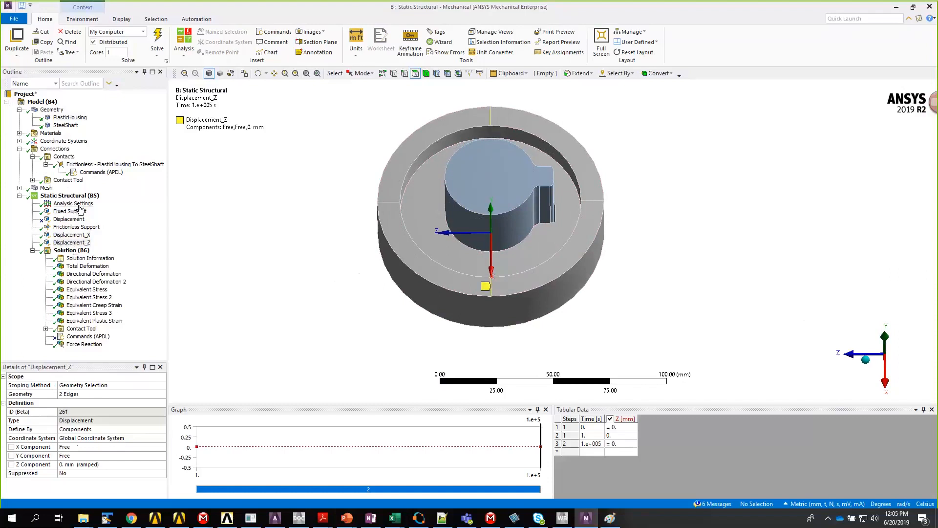
In the Analysis Settings, set the current step number to 1 and expand the creep controls for that step
{"action": "left_click", "coordinate": [80, 209]}
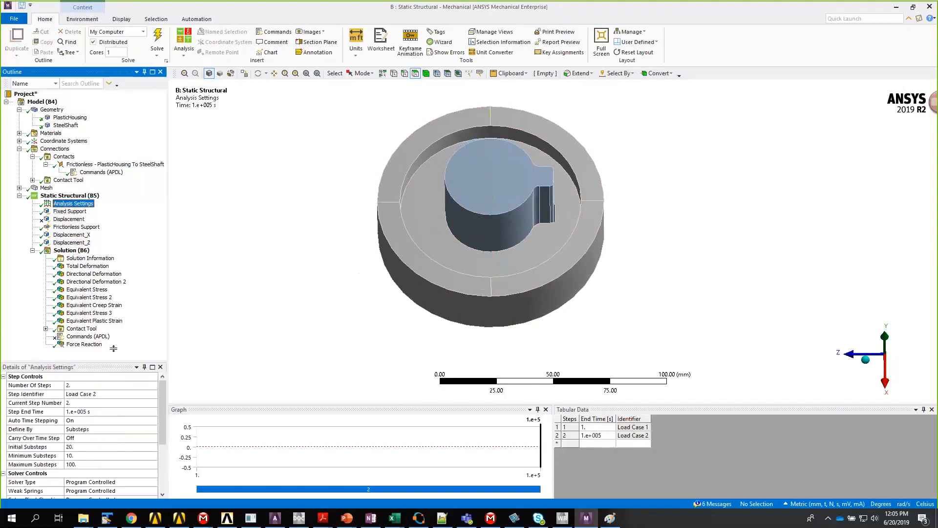
{"action": "left_click_drag", "start_coordinate": [113, 362], "coordinate": [125, 273]}
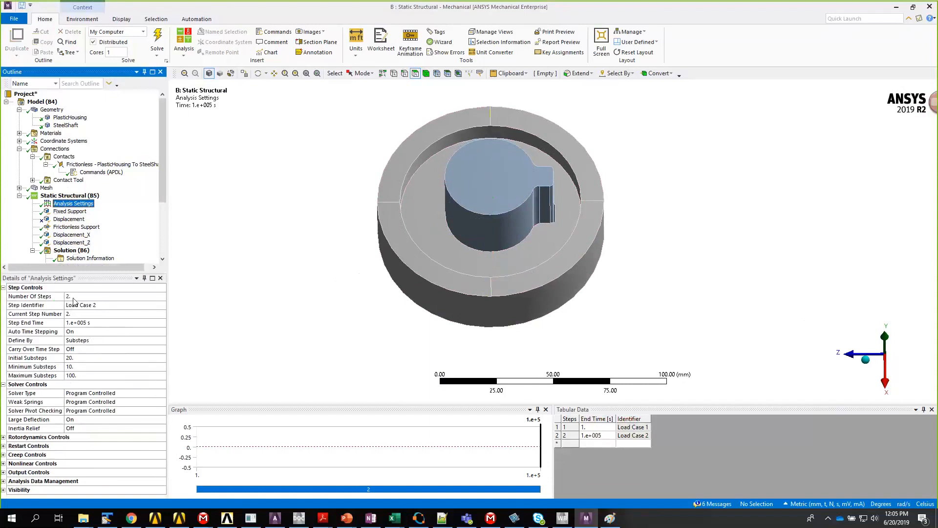
{"action": "left_click", "coordinate": [72, 296]}
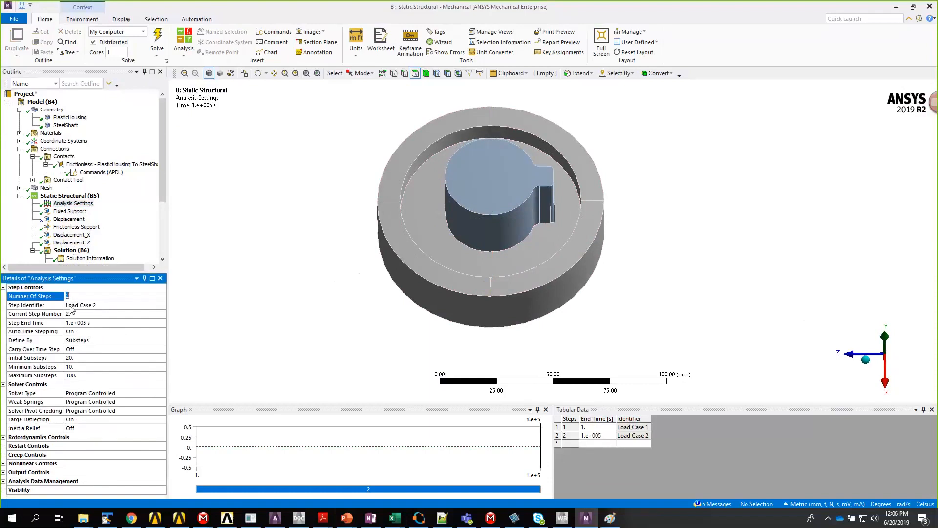
{"action": "left_click", "coordinate": [74, 314]}
{"action": "type", "text": "1"}
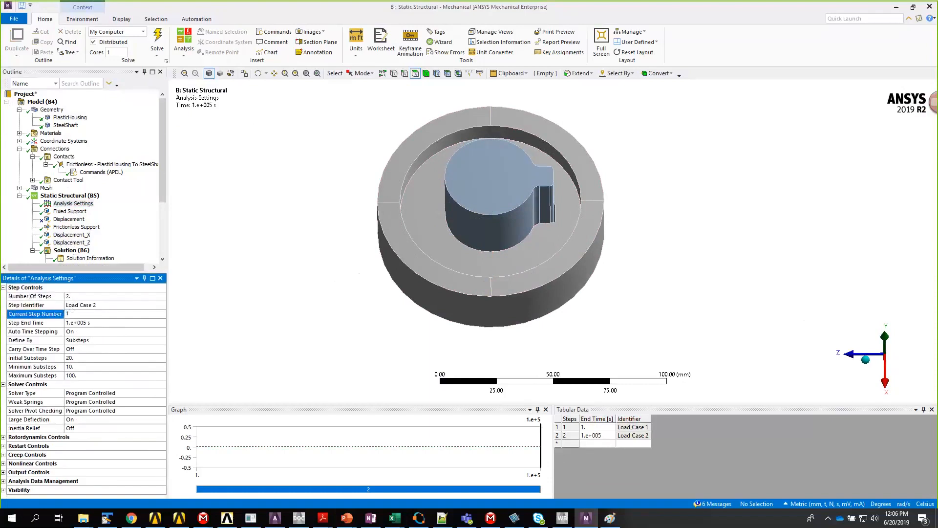
{"action": "key", "text": "Return"}
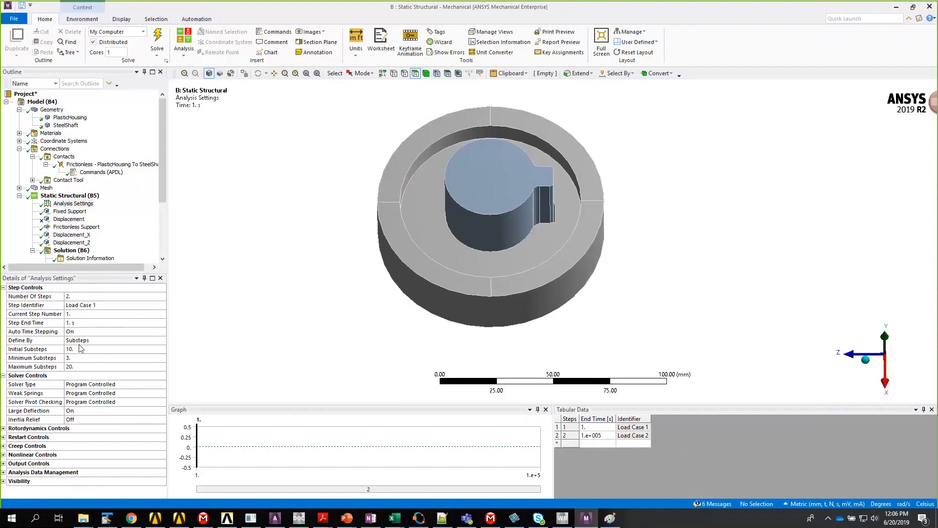
{"action": "scroll", "coordinate": [68, 210], "scroll_direction": "down", "scroll_amount": 1}
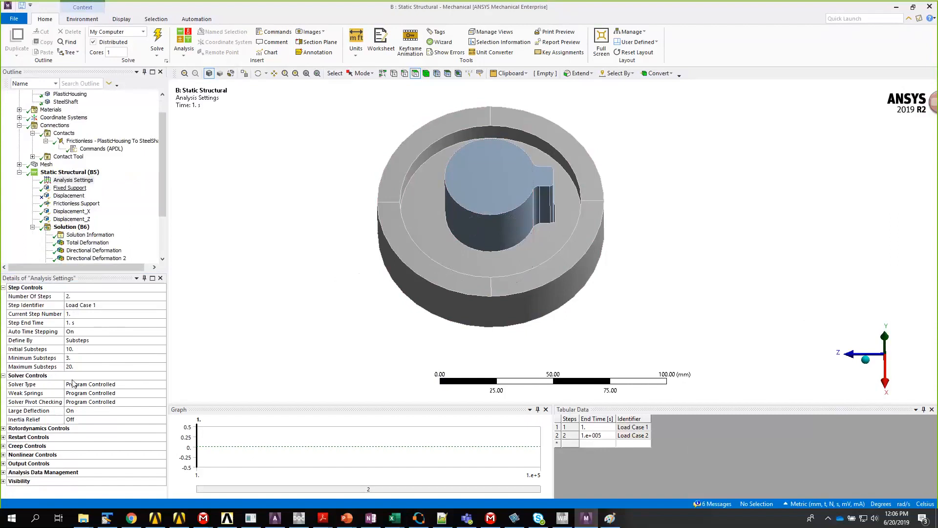
{"action": "left_click", "coordinate": [3, 446]}
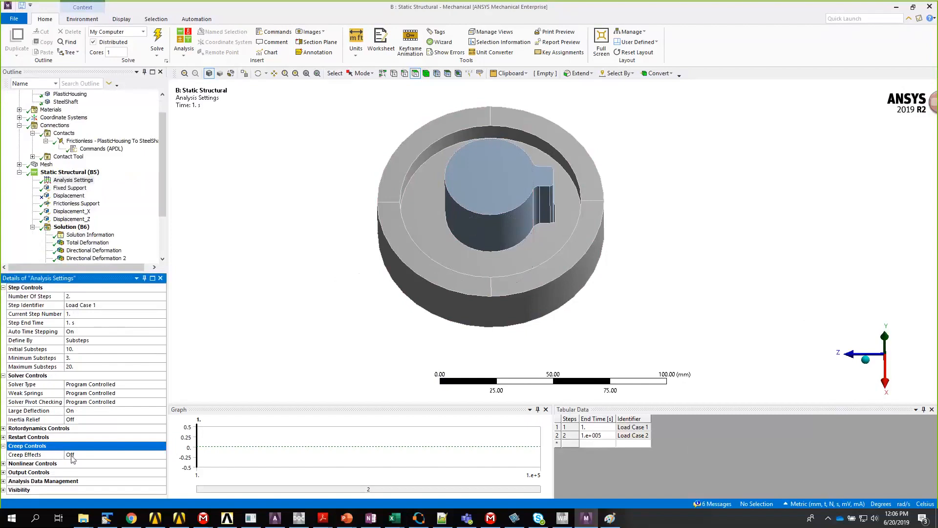
Set the current step number to 2 in the Analysis Settings and review that step's end time and substep definition
{"action": "left_click", "coordinate": [74, 314]}
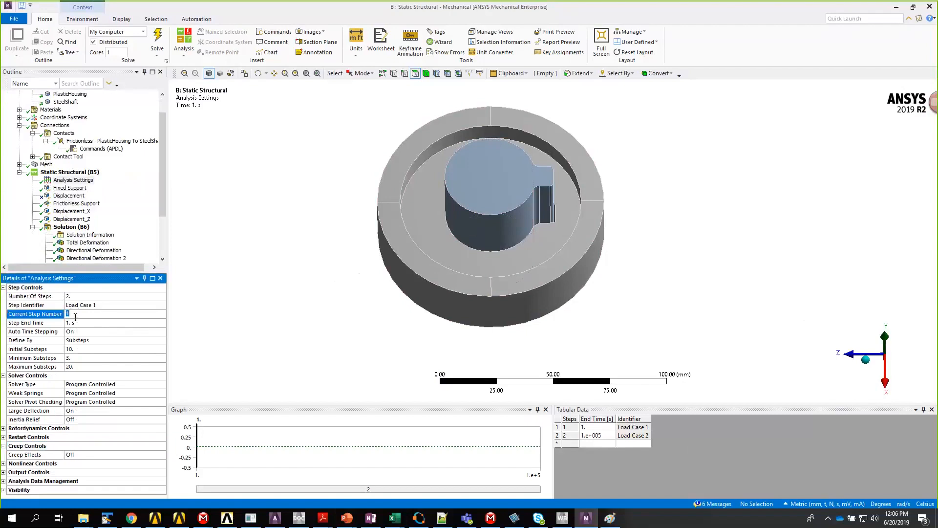
{"action": "type", "text": "2"}
{"action": "key", "text": "Return"}
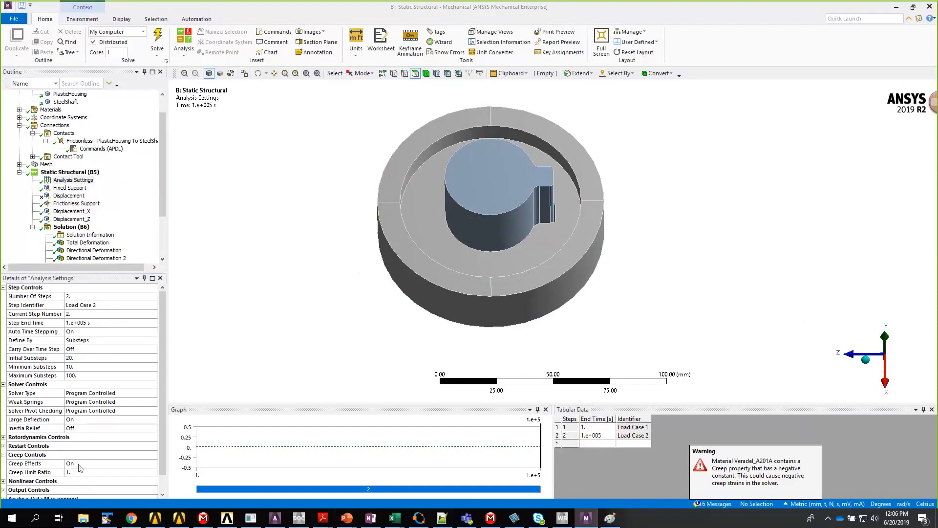
{"action": "left_click", "coordinate": [96, 323]}
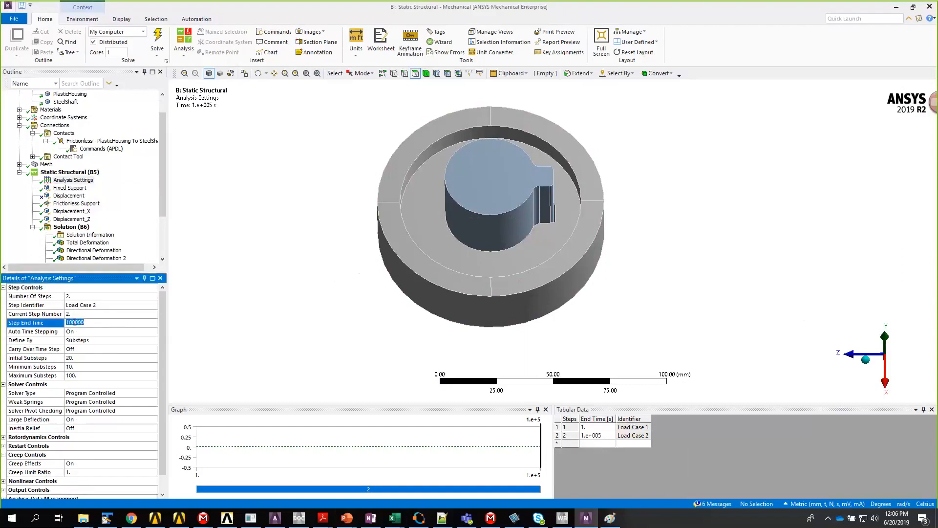
{"action": "left_click_drag", "start_coordinate": [75, 322], "coordinate": [92, 321]}
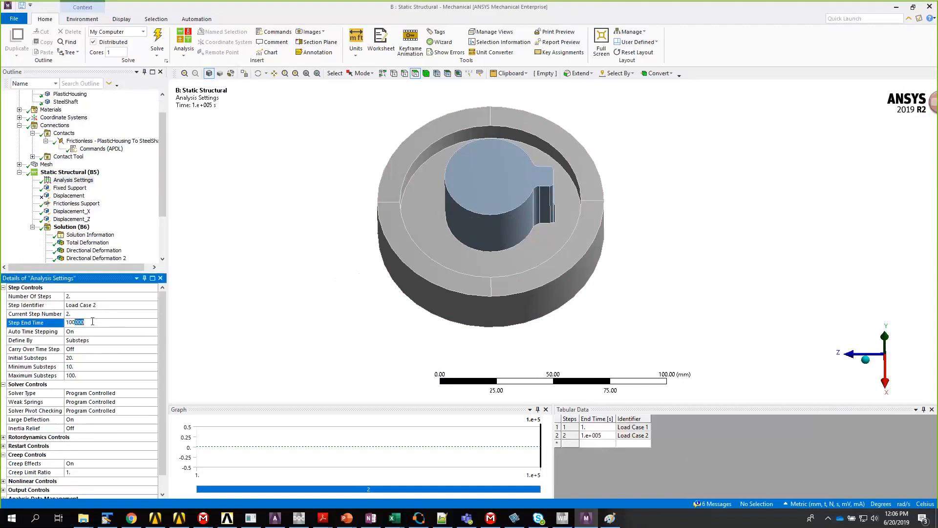
{"action": "left_click", "coordinate": [107, 342]}
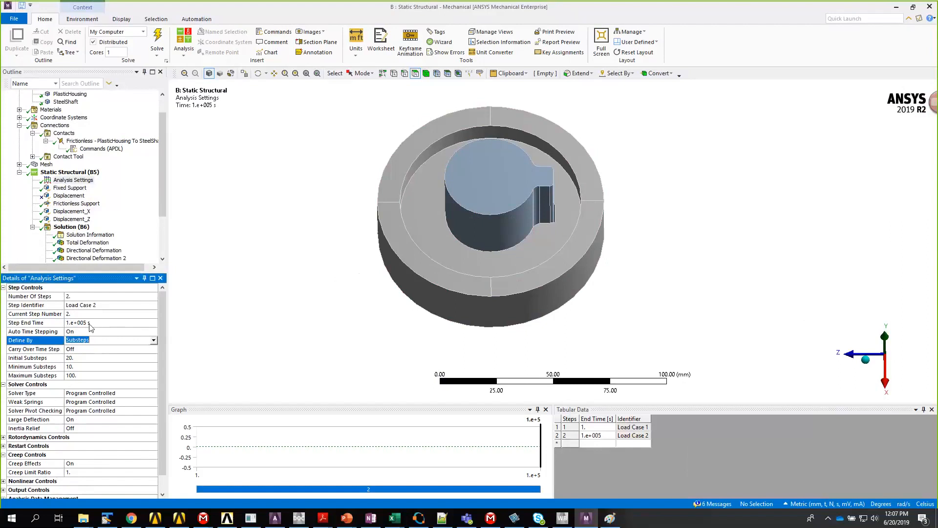
{"action": "left_click", "coordinate": [105, 325]}
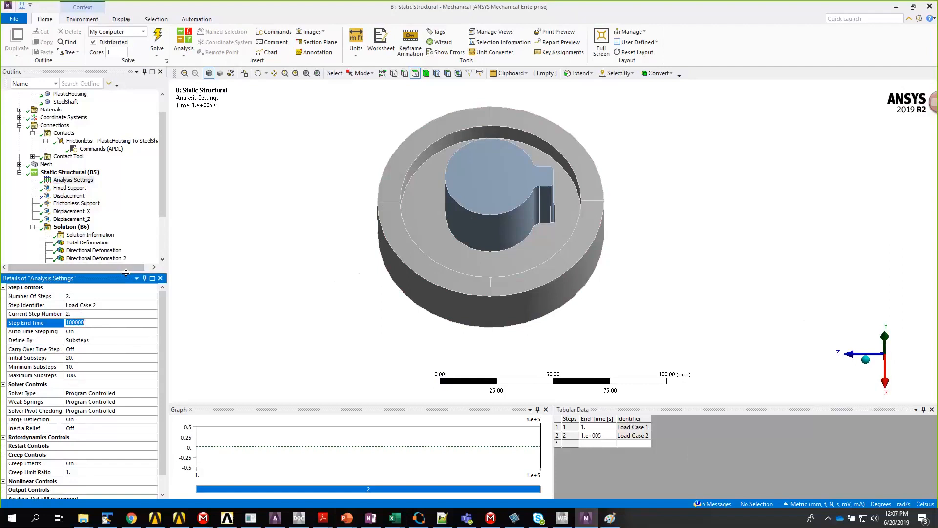
Examine the Total Deformation result on the housing and shaft, including from the +Y direction
{"action": "left_click_drag", "start_coordinate": [128, 272], "coordinate": [117, 341]}
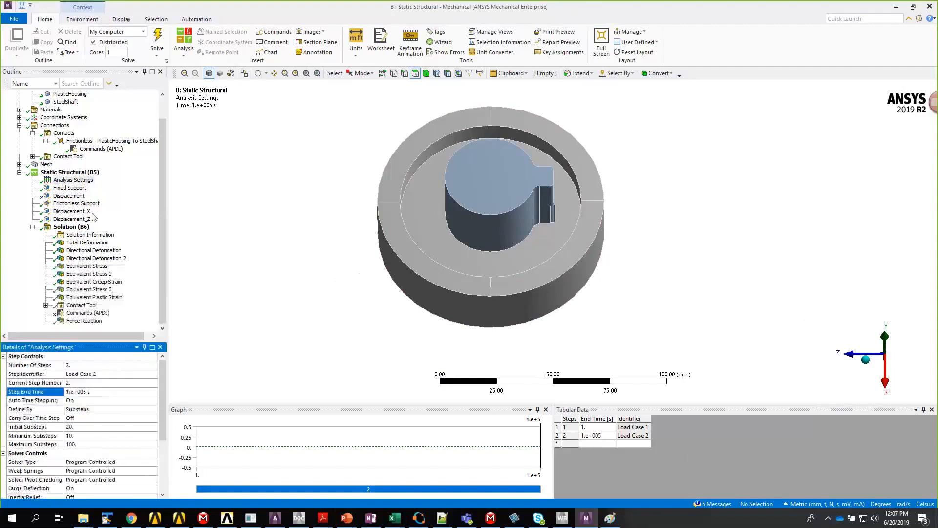
{"action": "left_click", "coordinate": [88, 243]}
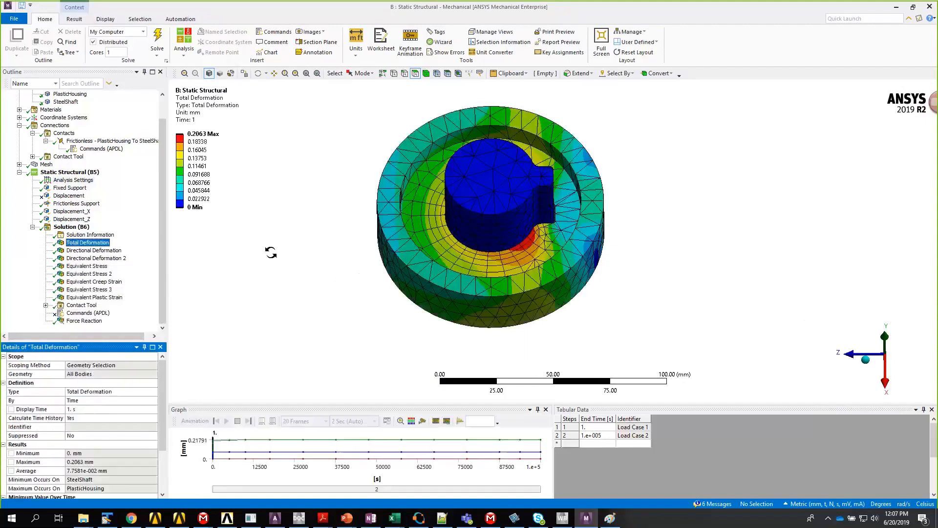
{"action": "left_click_drag", "start_coordinate": [394, 239], "coordinate": [385, 258]}
{"action": "scroll", "coordinate": [385, 257], "scroll_direction": "up", "scroll_amount": 2}
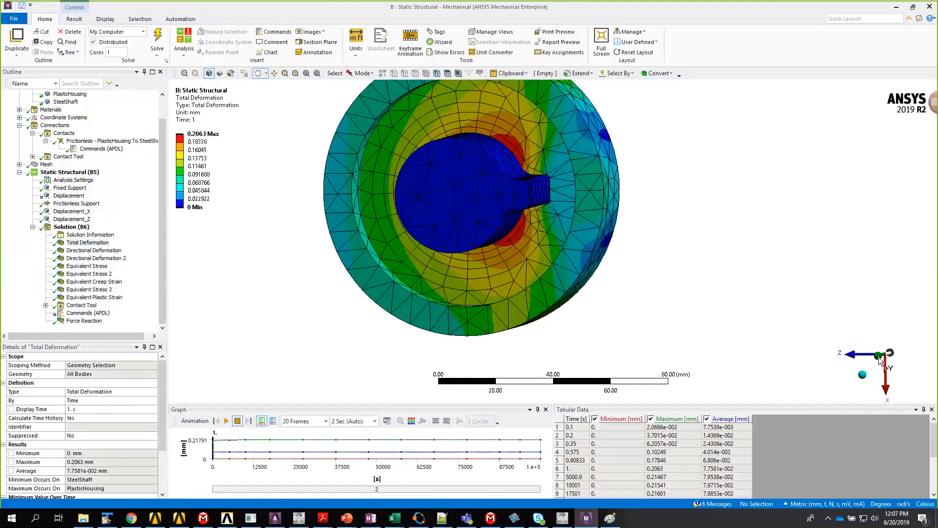
{"action": "left_click", "coordinate": [890, 353]}
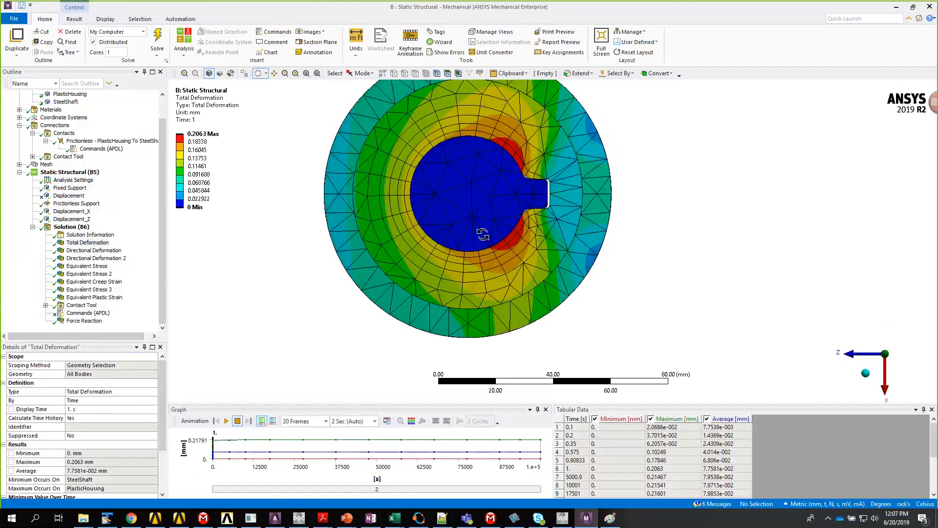
{"action": "left_click_drag", "start_coordinate": [482, 234], "coordinate": [483, 203]}
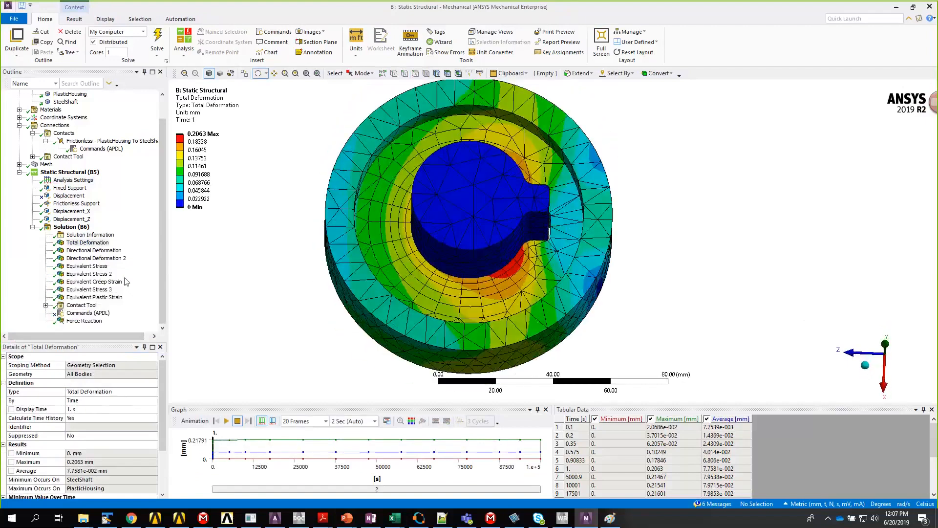
Display the Contact Tool's Pressure result and reset its contour legend to the default range
{"action": "left_click", "coordinate": [45, 304]}
{"action": "left_click", "coordinate": [89, 321]}
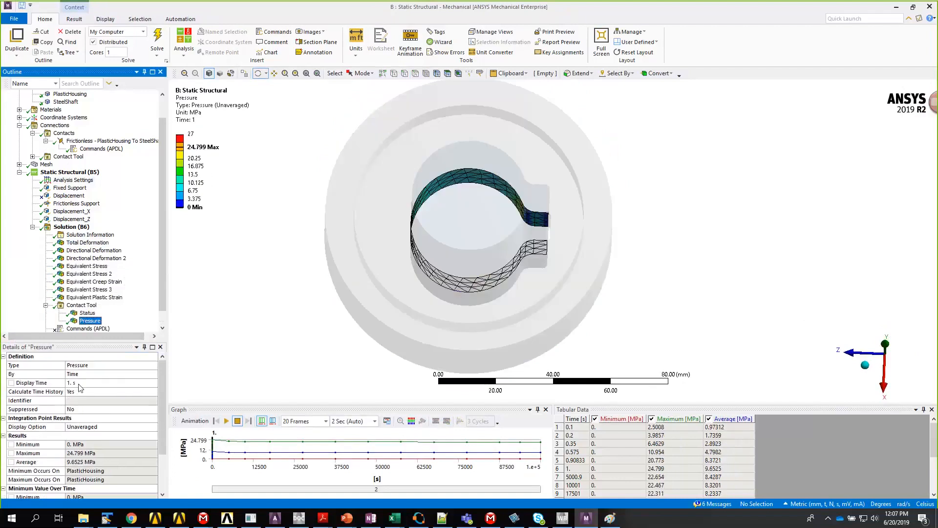
{"action": "mouse_move", "coordinate": [394, 270]}
{"action": "left_mouse_down"}
{"action": "mouse_move", "coordinate": [450, 282]}
{"action": "mouse_move", "coordinate": [432, 293]}
{"action": "mouse_move", "coordinate": [411, 260]}
{"action": "mouse_move", "coordinate": [507, 244]}
{"action": "mouse_move", "coordinate": [408, 272]}
{"action": "left_mouse_up"}
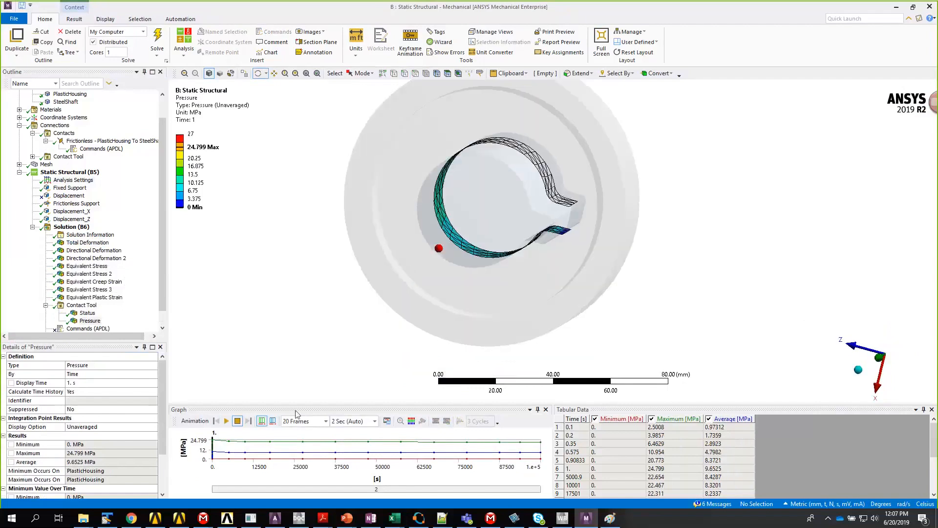
{"action": "left_click_drag", "start_coordinate": [296, 404], "coordinate": [298, 366]}
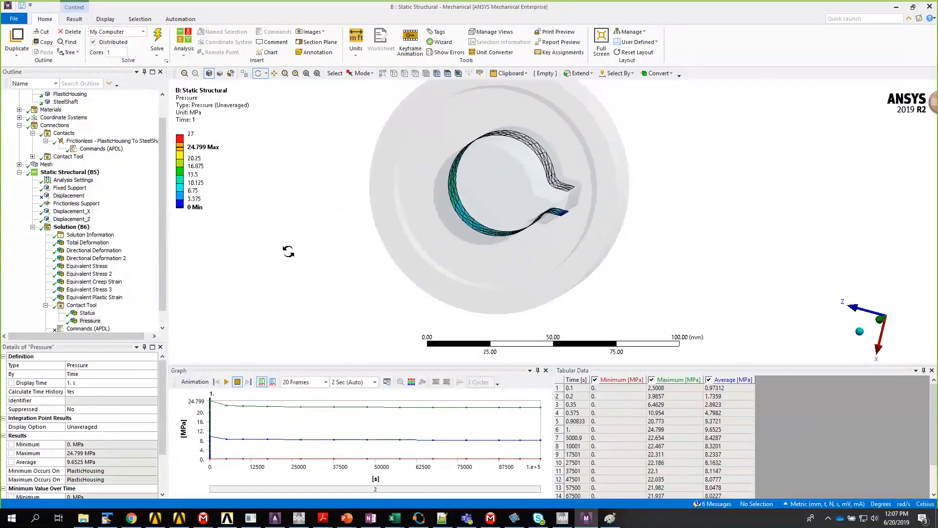
{"action": "right_click", "coordinate": [183, 153]}
{"action": "left_click", "coordinate": [224, 359]}
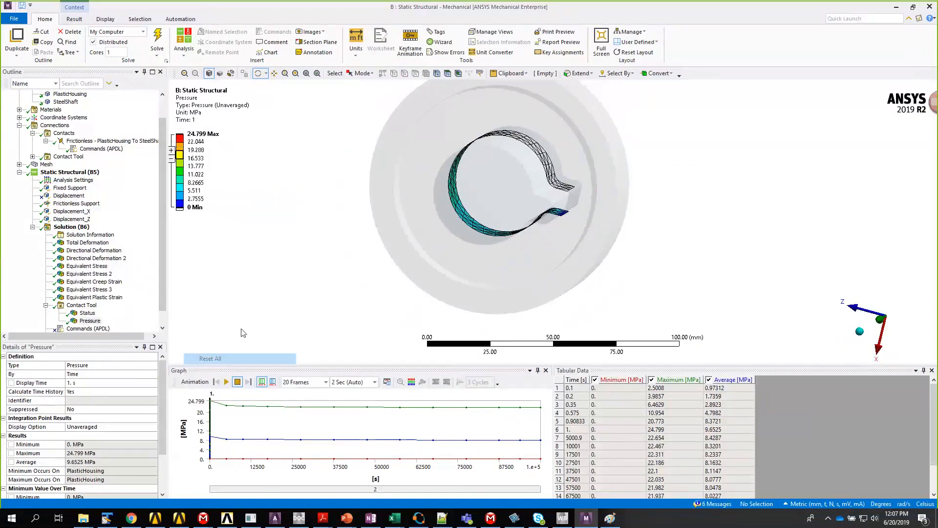
{"action": "left_click_drag", "start_coordinate": [256, 247], "coordinate": [309, 218]}
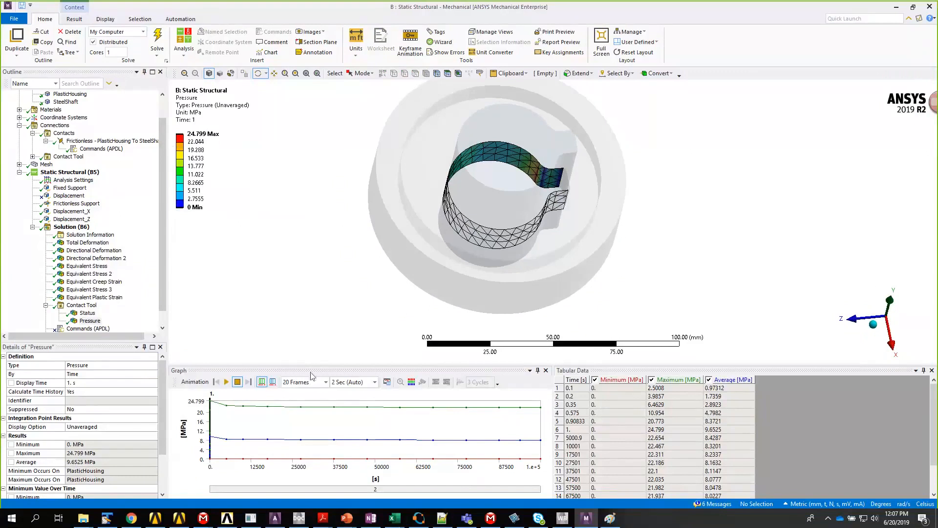
Hide the Average curve in the pressure history graph and retrieve the Pressure result at 12112 s
{"action": "left_click_drag", "start_coordinate": [540, 365], "coordinate": [540, 305]}
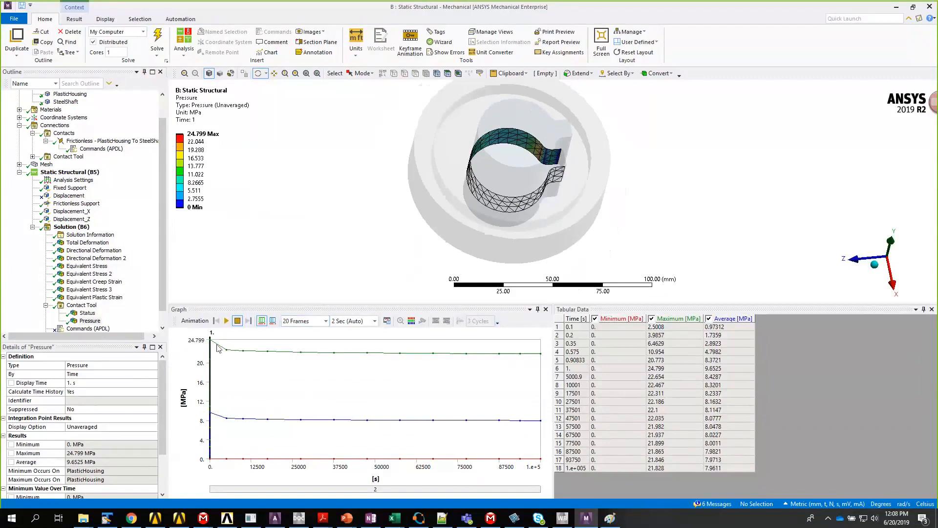
{"action": "left_click", "coordinate": [709, 319]}
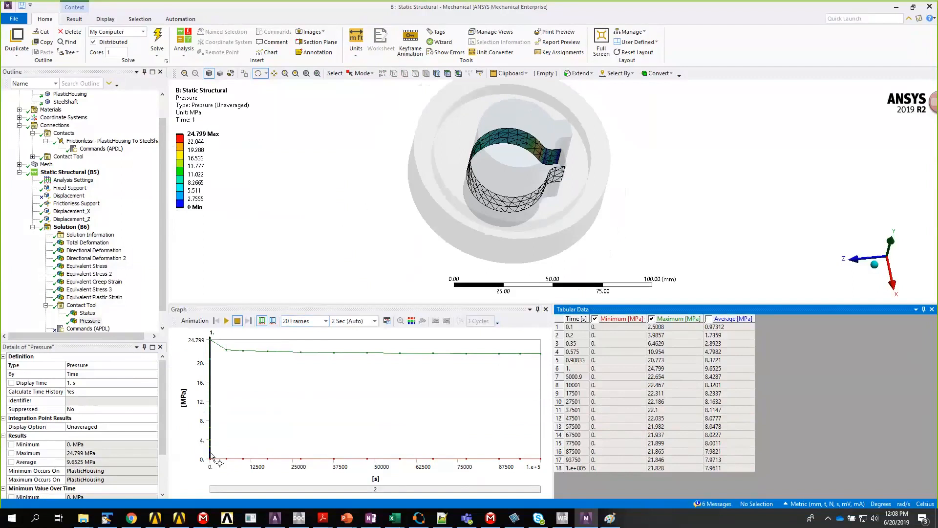
{"action": "left_click", "coordinate": [249, 396]}
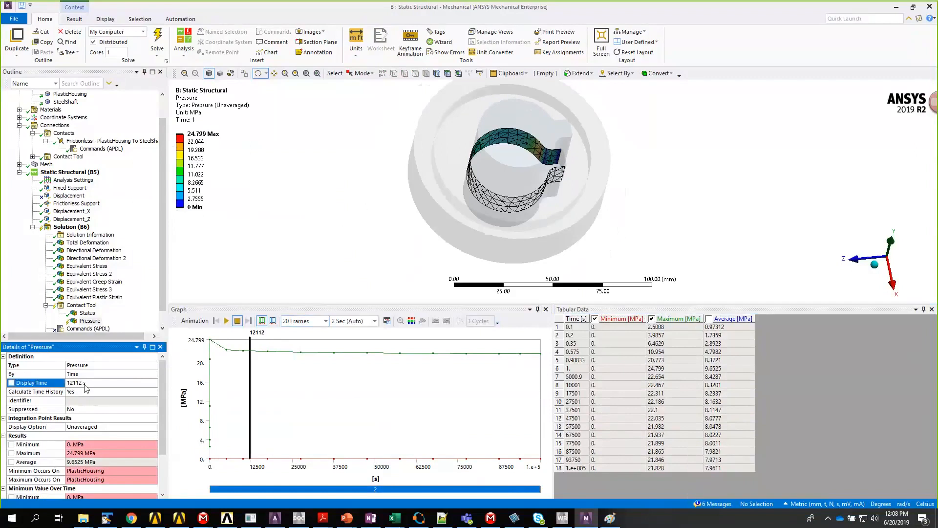
{"action": "right_click", "coordinate": [88, 321]}
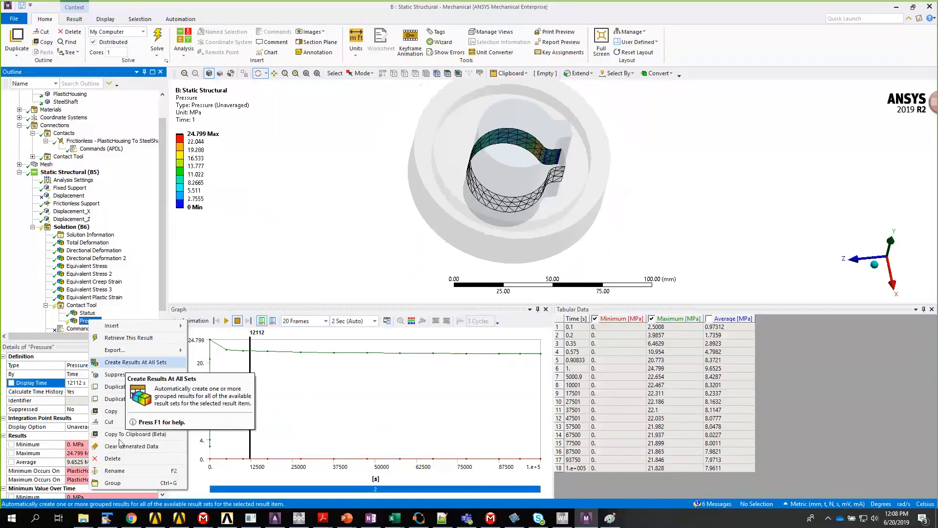
{"action": "left_click", "coordinate": [132, 343]}
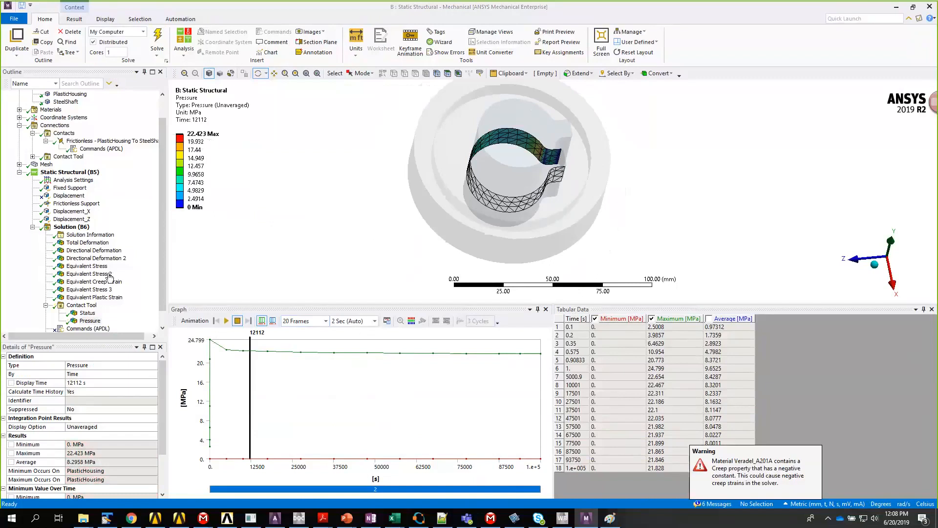
Display the Force Reaction probe and examine its history and its axes on the model
{"action": "scroll", "coordinate": [109, 276], "scroll_direction": "down", "scroll_amount": 1}
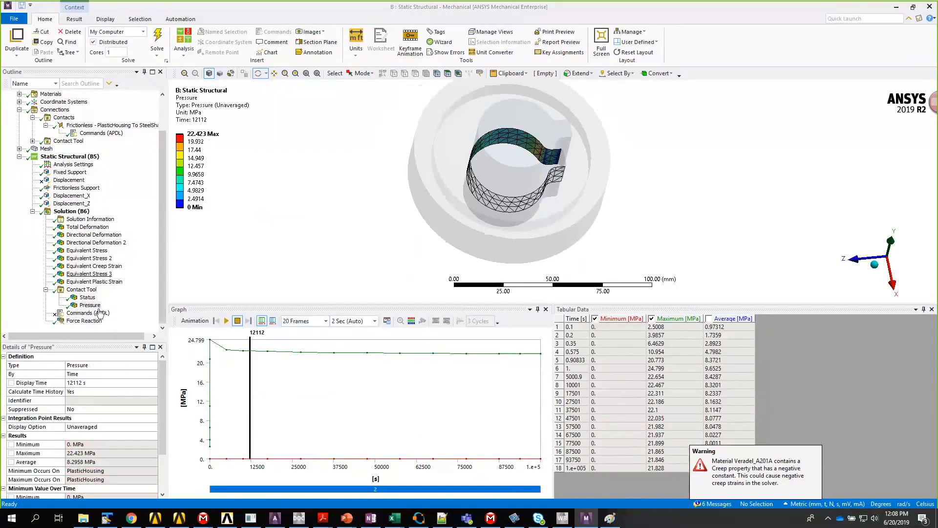
{"action": "left_click", "coordinate": [88, 321]}
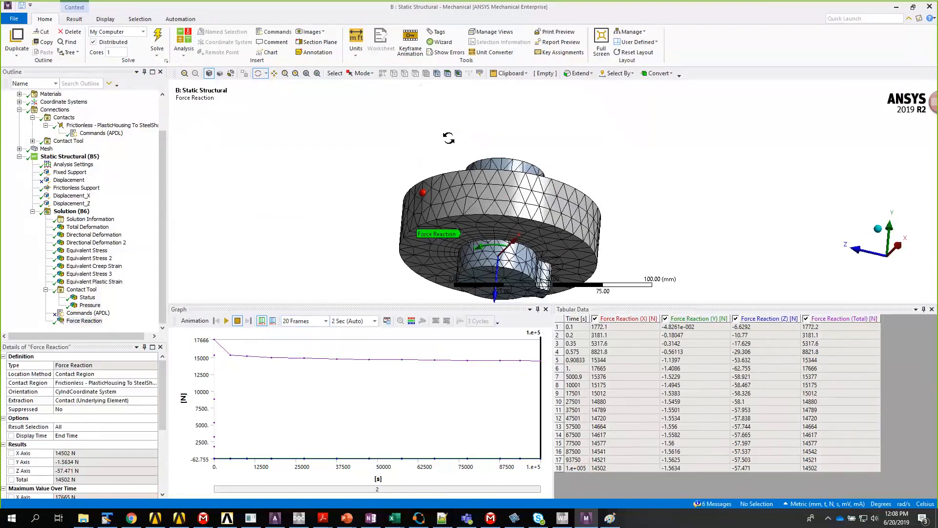
{"action": "left_click_drag", "start_coordinate": [449, 138], "coordinate": [517, 196]}
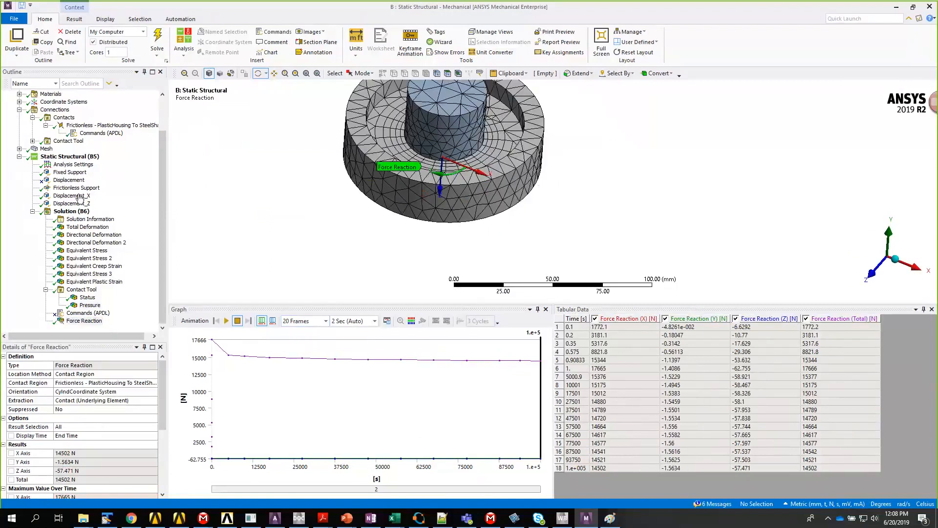
Look through the probe types that can be inserted under the Solution
{"action": "left_click", "coordinate": [71, 211]}
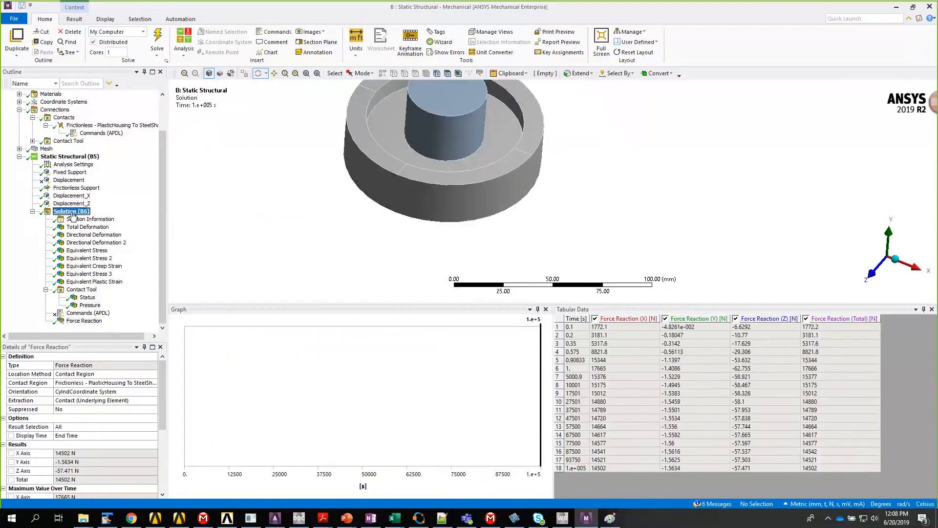
{"action": "right_click", "coordinate": [72, 215]}
{"action": "mouse_move", "coordinate": [119, 218]}
{"action": "mouse_move", "coordinate": [210, 327]}
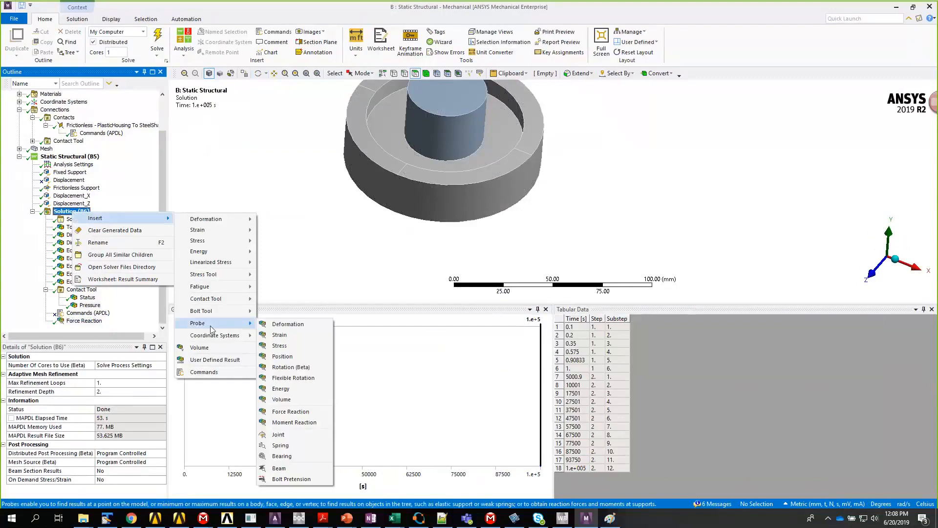
Review the Force Reaction probe's location method options, its scoped contact region and its orientation setting
{"action": "left_click", "coordinate": [92, 322]}
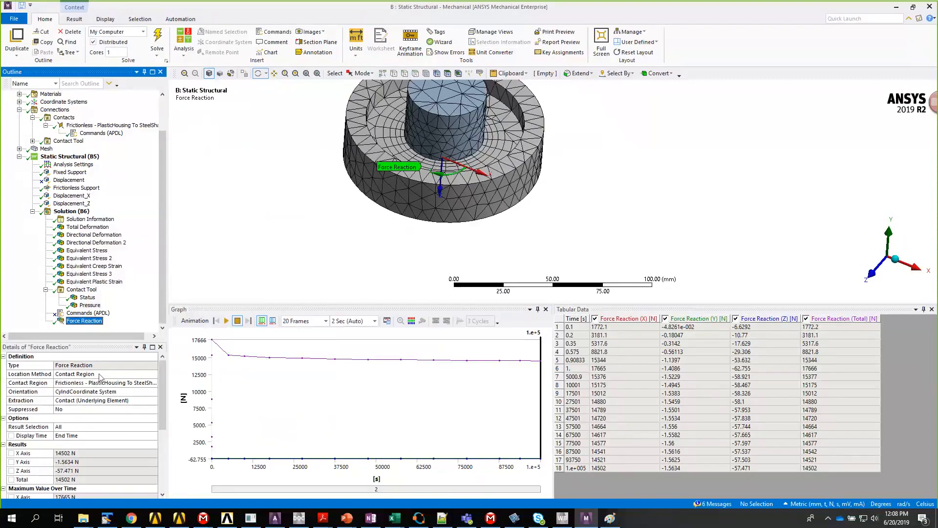
{"action": "left_click", "coordinate": [106, 374]}
{"action": "left_click", "coordinate": [117, 374]}
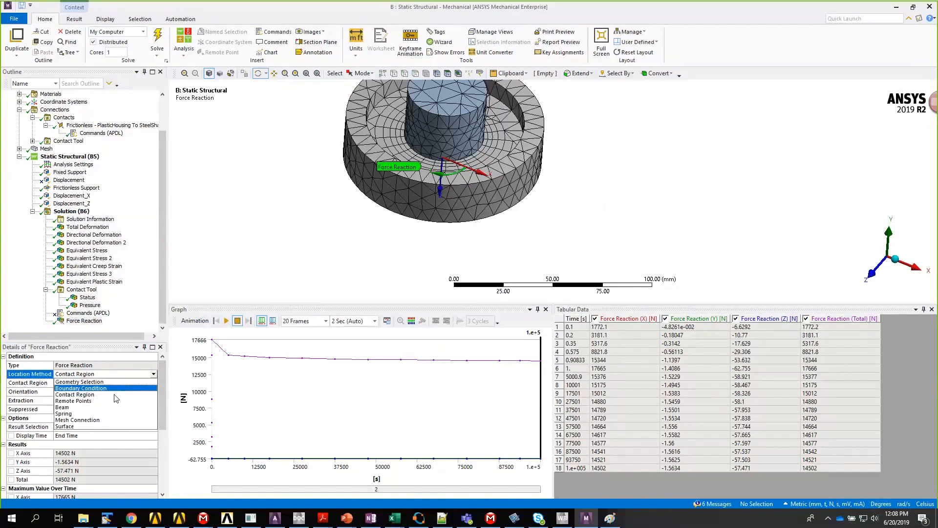
{"action": "left_click", "coordinate": [122, 394]}
{"action": "left_click", "coordinate": [122, 385]}
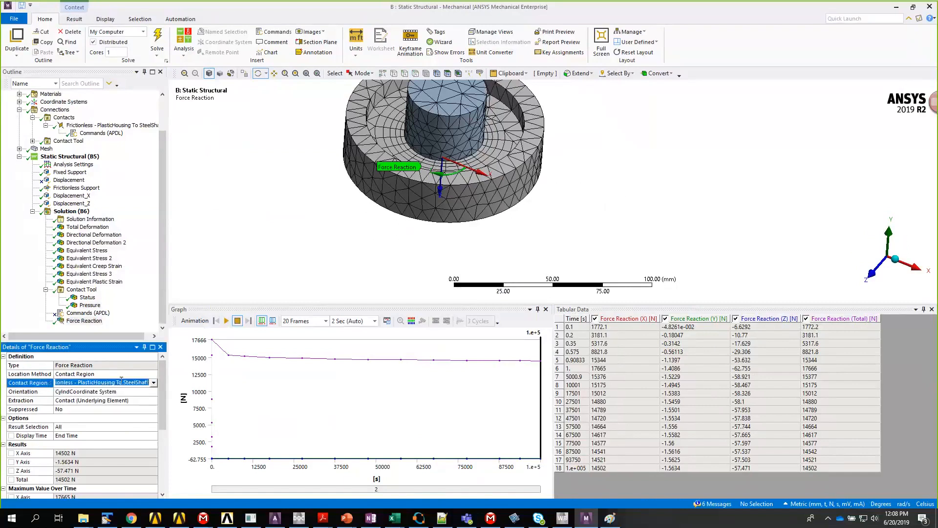
{"action": "left_click", "coordinate": [85, 393]}
Inspect the CylndCoordinate System's definition and its axis directions on the model
{"action": "scroll", "coordinate": [21, 143], "scroll_direction": "up", "scroll_amount": 2}
{"action": "left_click", "coordinate": [20, 141]}
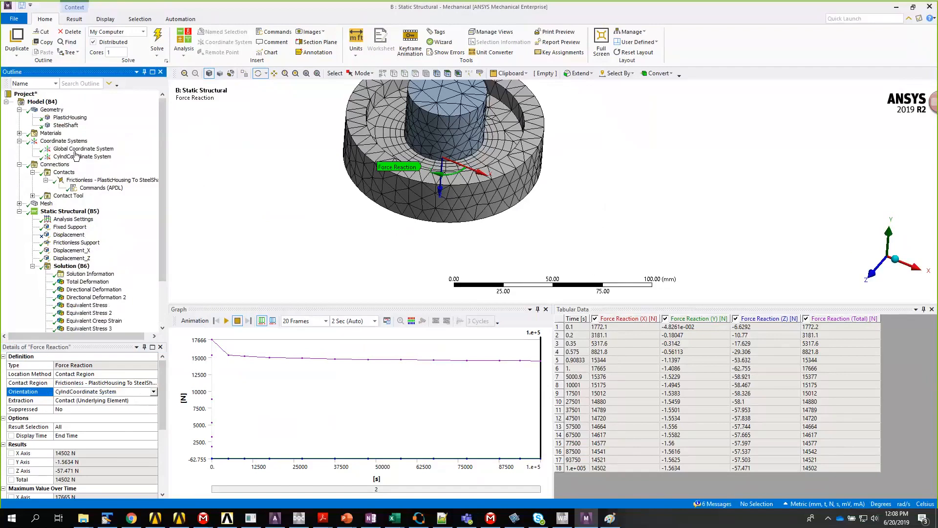
{"action": "left_click", "coordinate": [81, 157]}
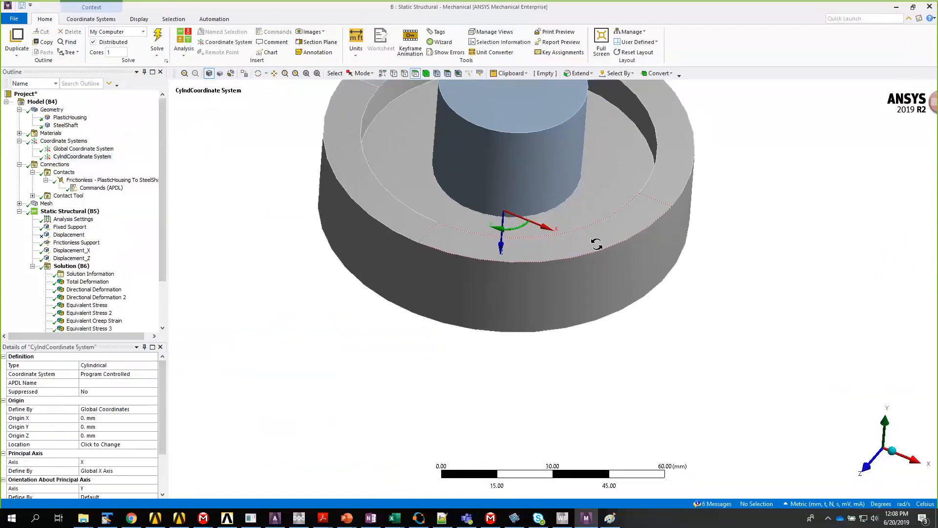
{"action": "mouse_move", "coordinate": [597, 244]}
{"action": "left_mouse_down"}
{"action": "mouse_move", "coordinate": [565, 242]}
{"action": "mouse_move", "coordinate": [571, 265]}
{"action": "mouse_move", "coordinate": [570, 251]}
{"action": "mouse_move", "coordinate": [594, 247]}
{"action": "left_mouse_up"}
{"action": "scroll", "coordinate": [571, 266], "scroll_direction": "down", "scroll_amount": 3}
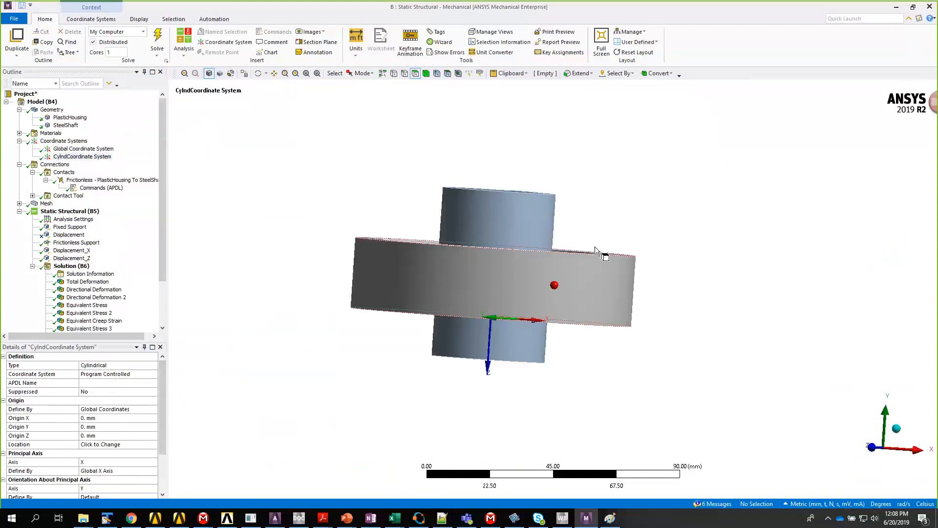
Return to the Force Reaction probe and check its axes on the model against its orientation setting
{"action": "scroll", "coordinate": [83, 327], "scroll_direction": "down", "scroll_amount": 3}
{"action": "left_click", "coordinate": [83, 321]}
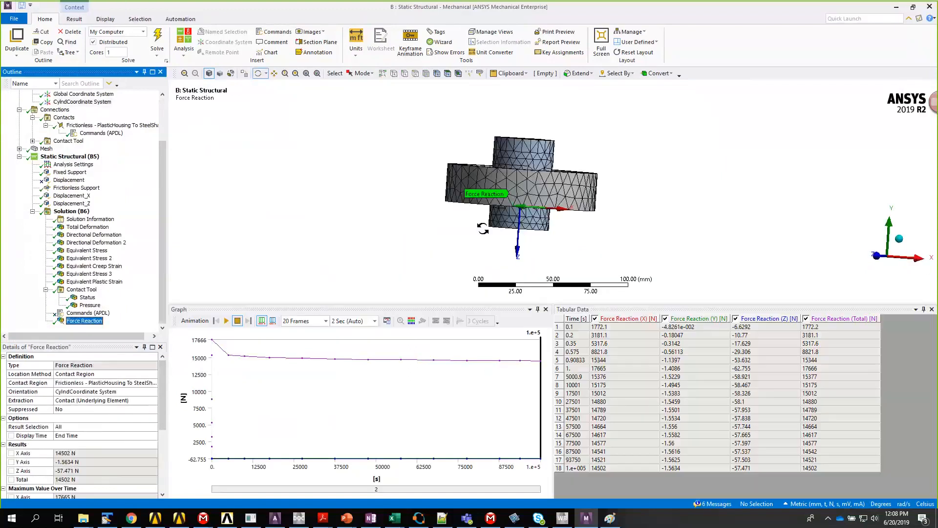
{"action": "left_click_drag", "start_coordinate": [483, 228], "coordinate": [450, 252]}
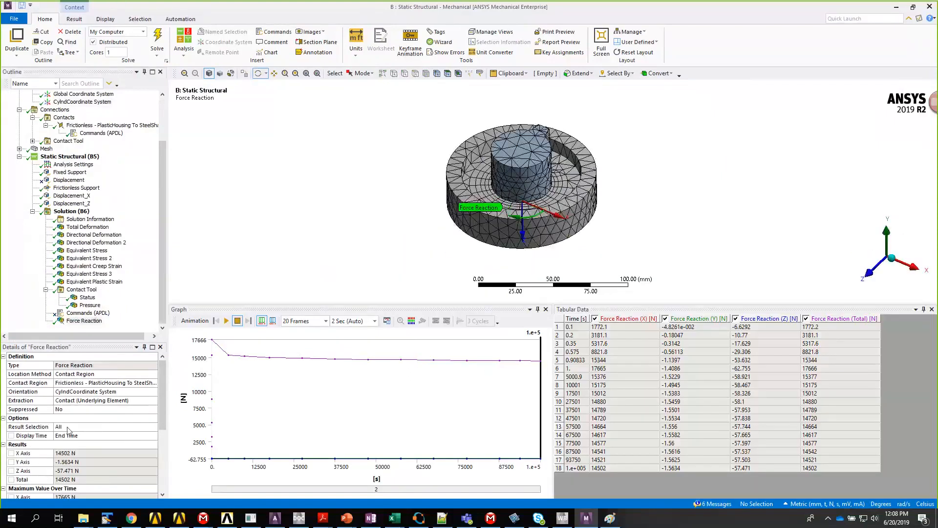
{"action": "left_click", "coordinate": [73, 394]}
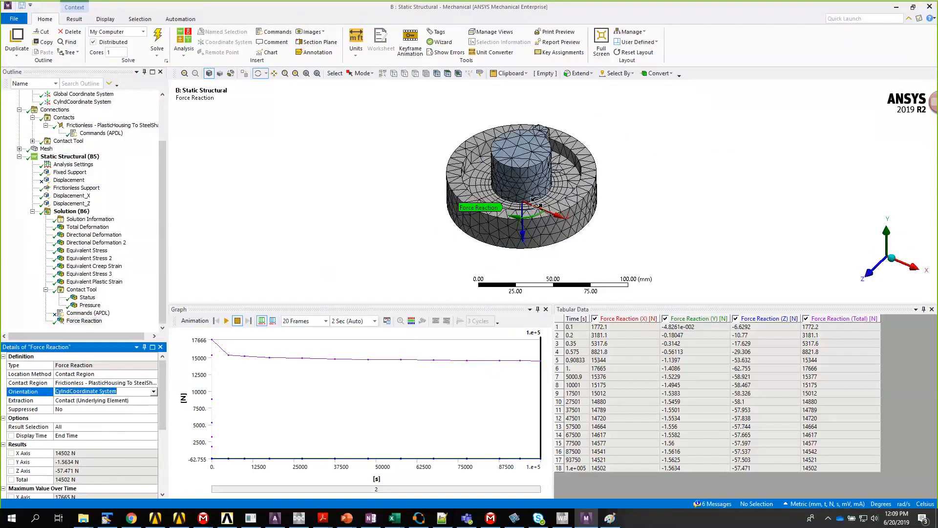
Examine the Force Reaction probe's axes on the shaft and housing model
{"action": "left_click", "coordinate": [610, 519]}
{"action": "left_click", "coordinate": [612, 518]}
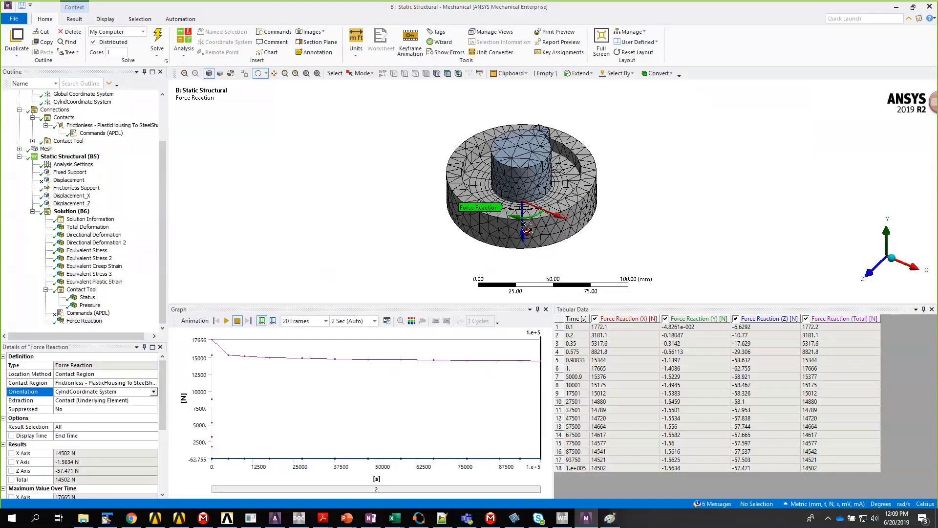
{"action": "left_click_drag", "start_coordinate": [526, 227], "coordinate": [525, 215]}
{"action": "scroll", "coordinate": [290, 176], "scroll_direction": "up", "scroll_amount": 3}
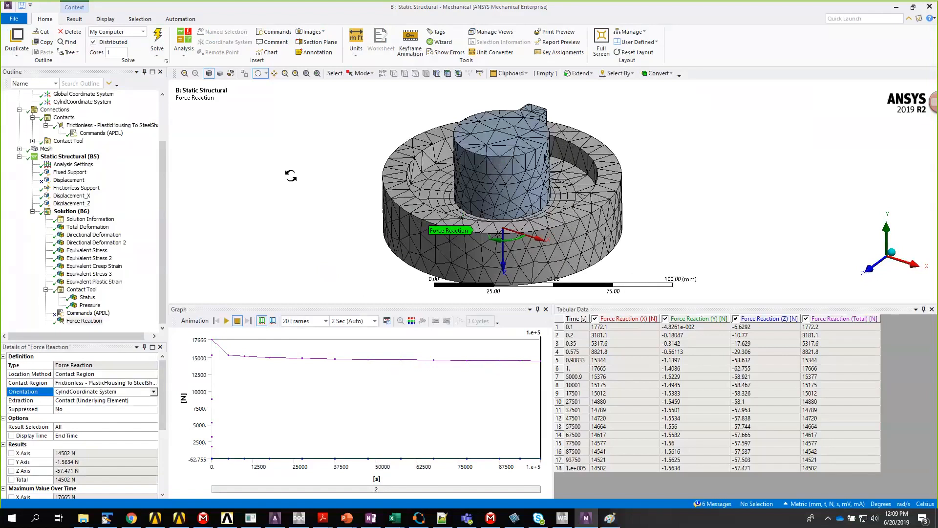
{"action": "scroll", "coordinate": [291, 176], "scroll_direction": "down", "scroll_amount": 2}
Hide the steel shaft in the Static Structural view and select the plastic housing's bore faces, including the adjoining faces beside the keyway
{"action": "left_click", "coordinate": [70, 156]}
{"action": "left_click", "coordinate": [514, 174]}
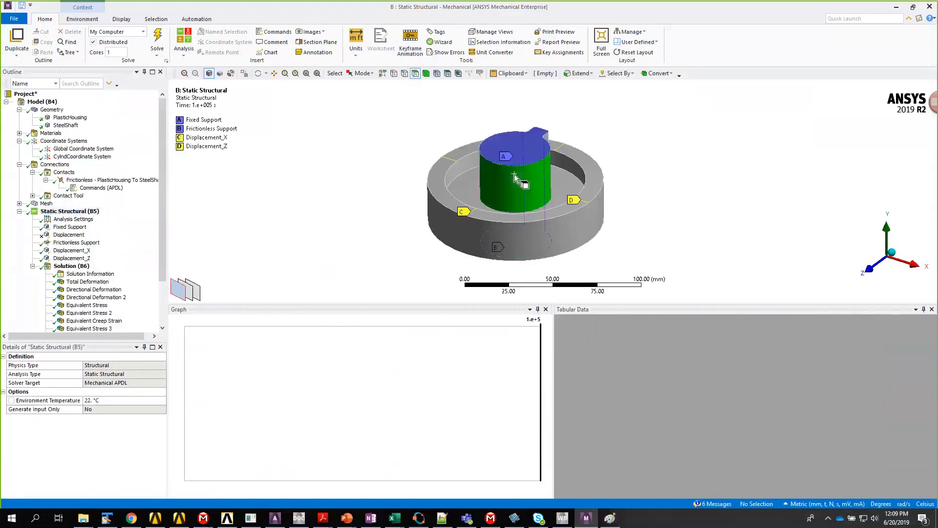
{"action": "key", "text": "F9"}
{"action": "left_click", "coordinate": [500, 193]}
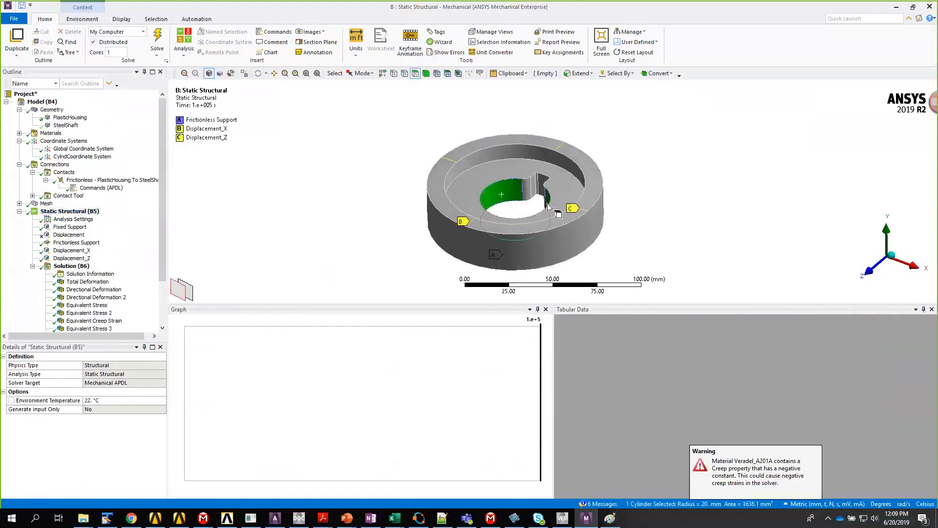
{"action": "left_click_drag", "start_coordinate": [530, 170], "coordinate": [533, 187]}
{"action": "left_click", "coordinate": [526, 174], "text": "ctrl"}
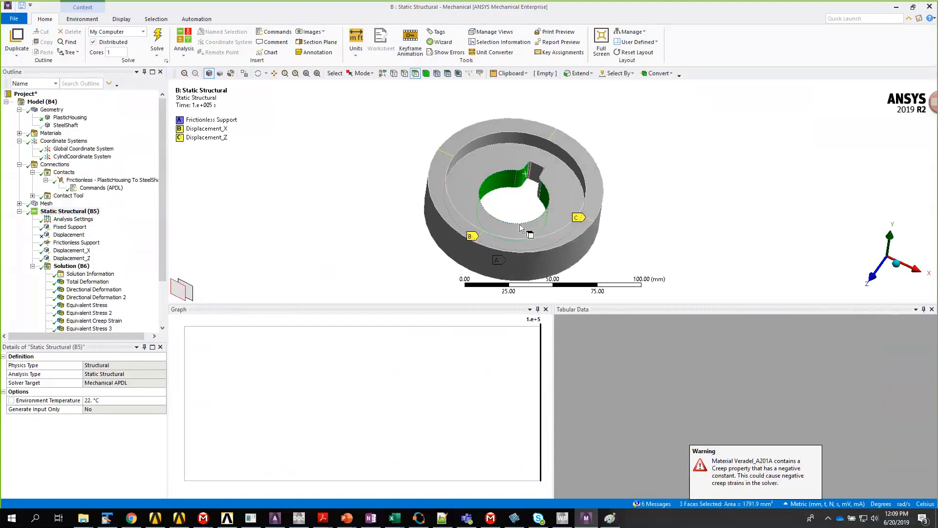
Review the Force Reaction probe's graph, its maximum and minimum values over time, and its X-component results
{"action": "scroll", "coordinate": [132, 279], "scroll_direction": "down", "scroll_amount": 3}
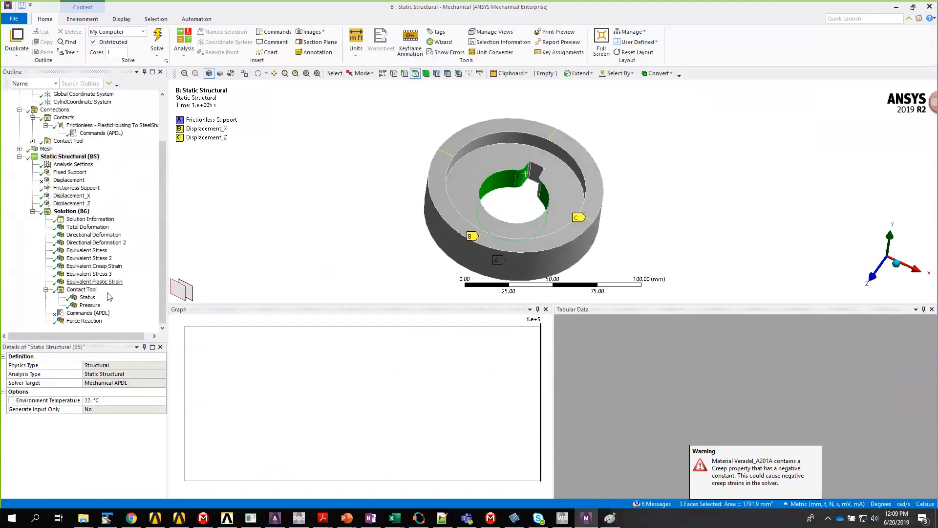
{"action": "left_click", "coordinate": [86, 322]}
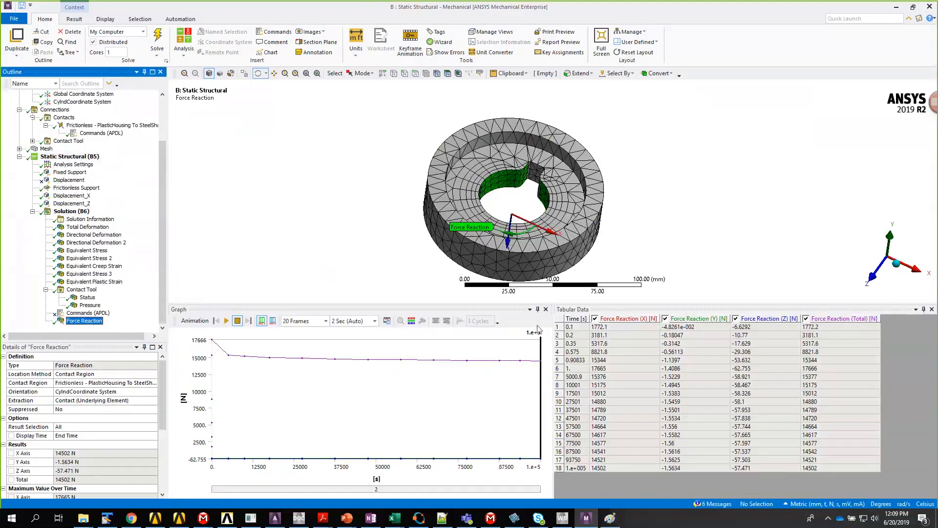
{"action": "left_click_drag", "start_coordinate": [556, 320], "coordinate": [594, 320]}
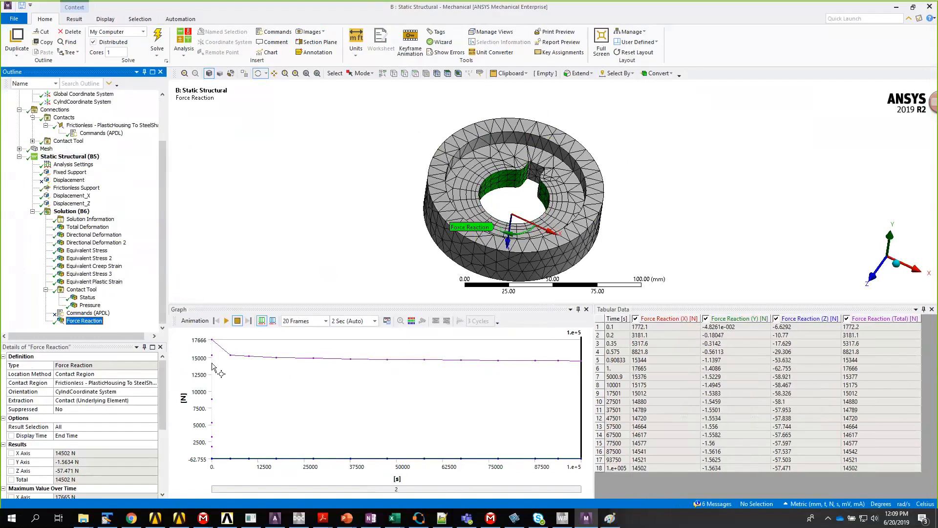
{"action": "scroll", "coordinate": [211, 354], "scroll_direction": "down", "scroll_amount": 3}
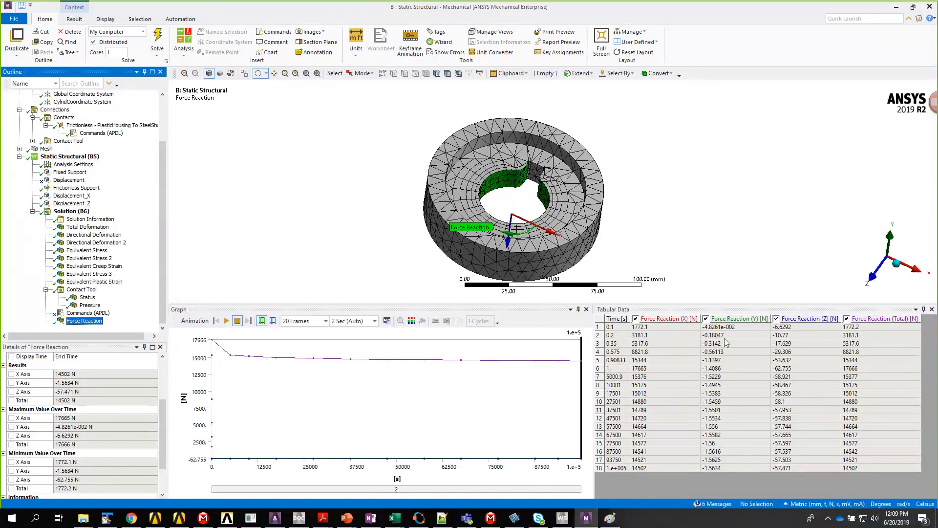
{"action": "left_click", "coordinate": [663, 319]}
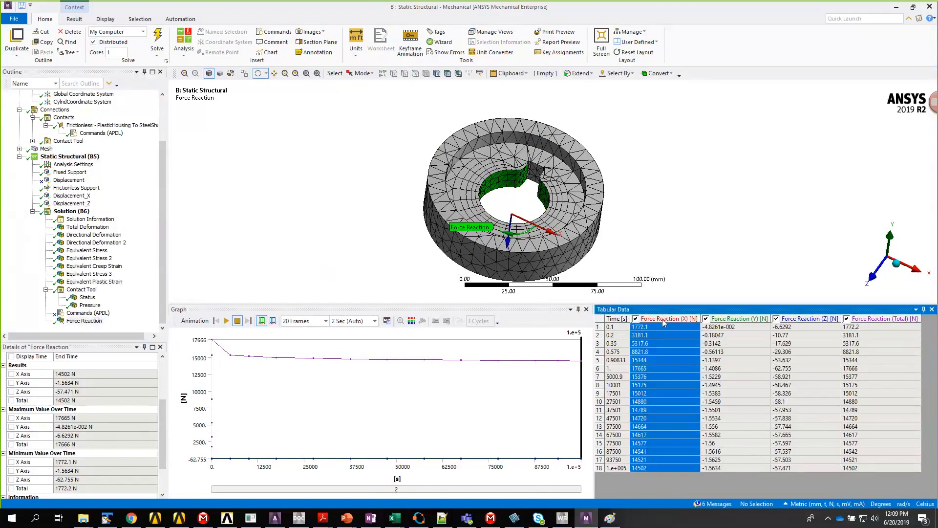
Inspect the housing-side faces of the frictionless PlasticHousing to SteelShaft contact
{"action": "scroll", "coordinate": [86, 175], "scroll_direction": "up", "scroll_amount": 2}
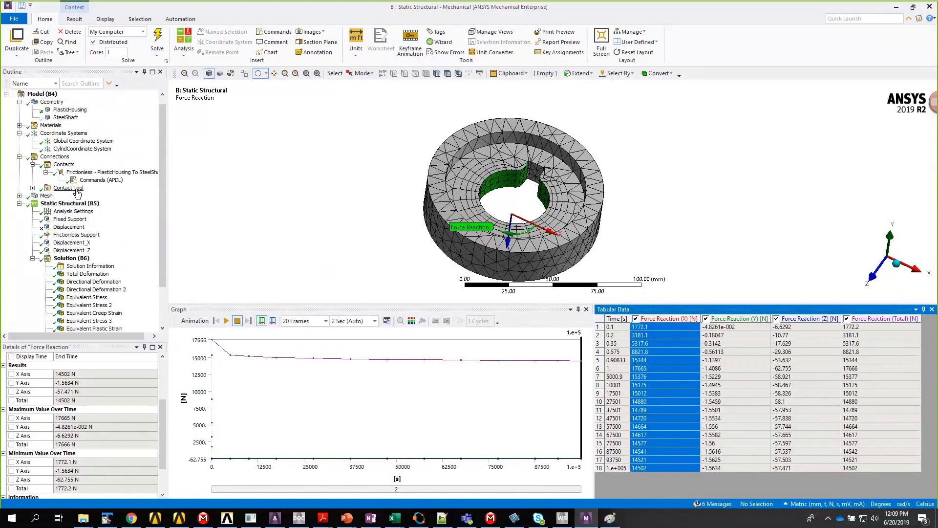
{"action": "left_click", "coordinate": [86, 173]}
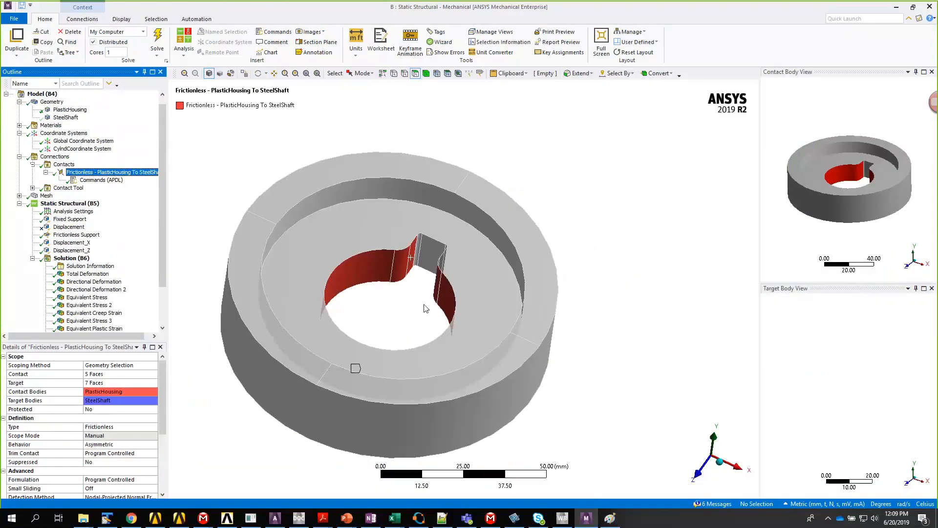
{"action": "mouse_move", "coordinate": [423, 309]}
{"action": "left_mouse_down"}
{"action": "mouse_move", "coordinate": [398, 318]}
{"action": "mouse_move", "coordinate": [405, 308]}
{"action": "mouse_move", "coordinate": [420, 321]}
{"action": "left_mouse_up"}
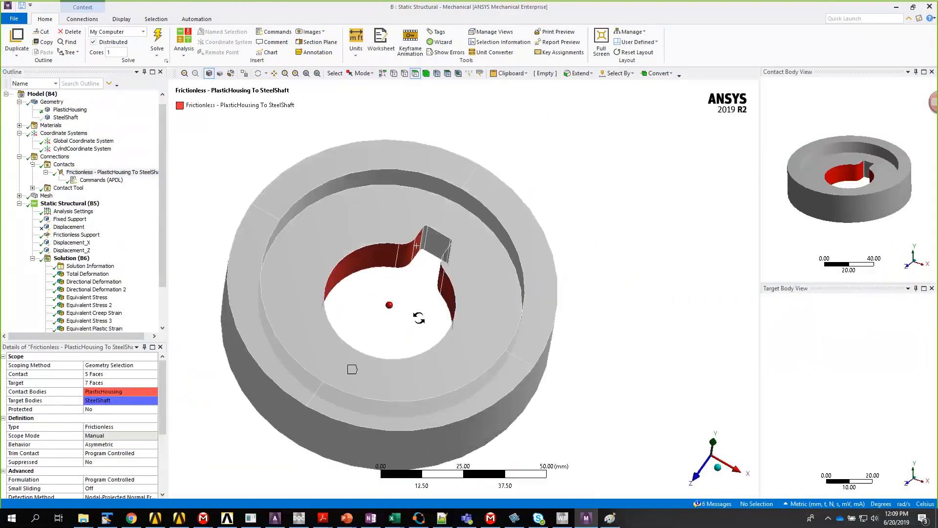
Copy the probe's Force Reaction (X) values into Sheet2 of the Excel workbook Veredel_Creep_Data_Ansys_CurveFitting.xlsx, starting at cell F8
{"action": "scroll", "coordinate": [102, 294], "scroll_direction": "down", "scroll_amount": 2}
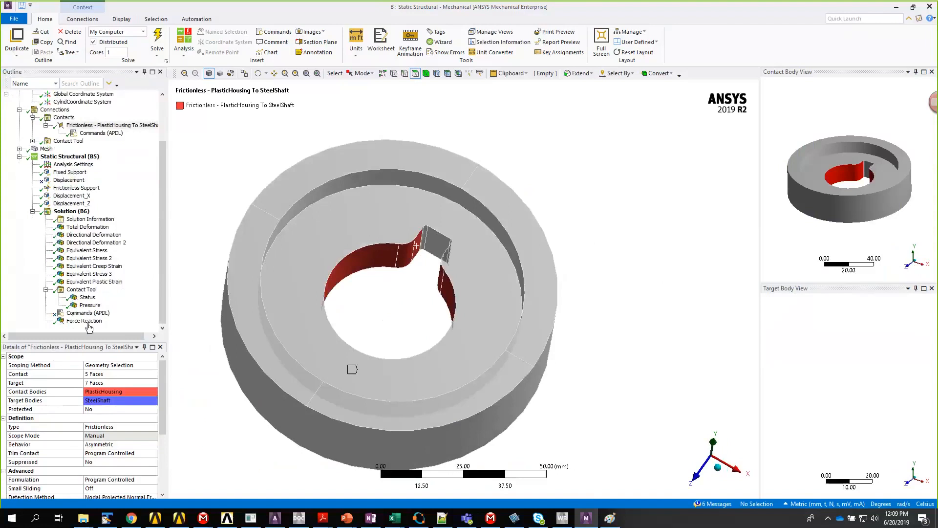
{"action": "left_click", "coordinate": [86, 322]}
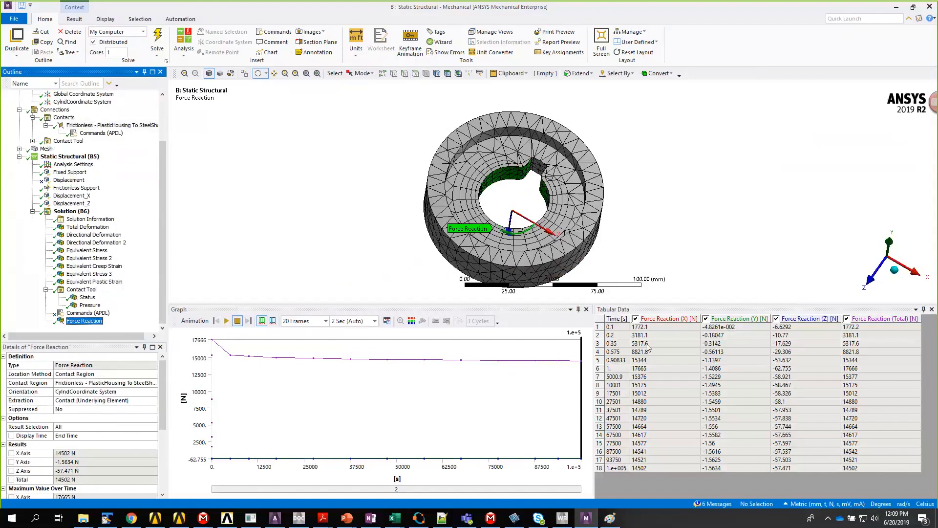
{"action": "left_click", "coordinate": [669, 319]}
{"action": "key", "text": "ctrl+c"}
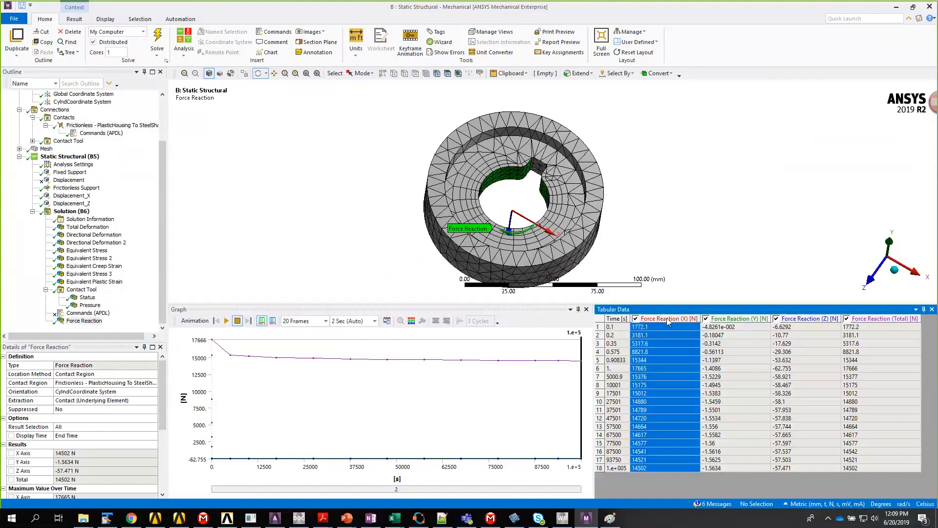
{"action": "left_click", "coordinate": [395, 516]}
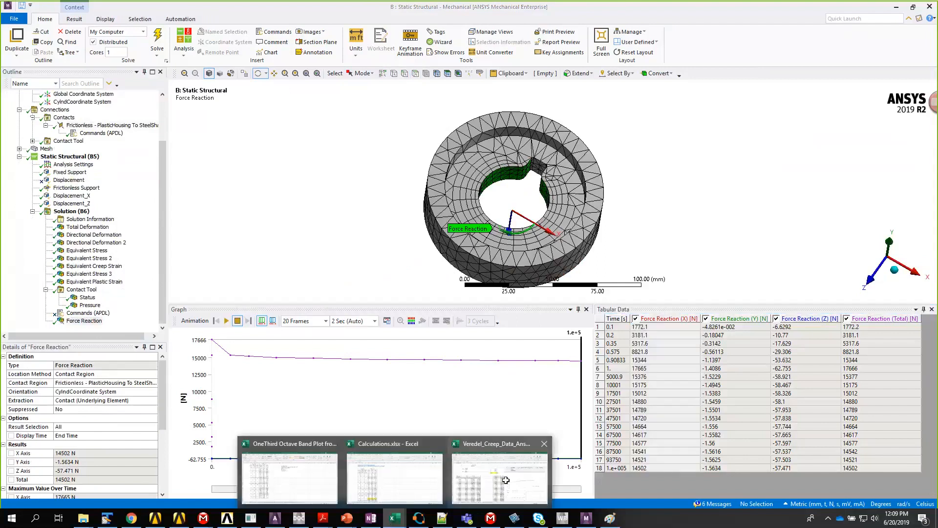
{"action": "left_click", "coordinate": [505, 480]}
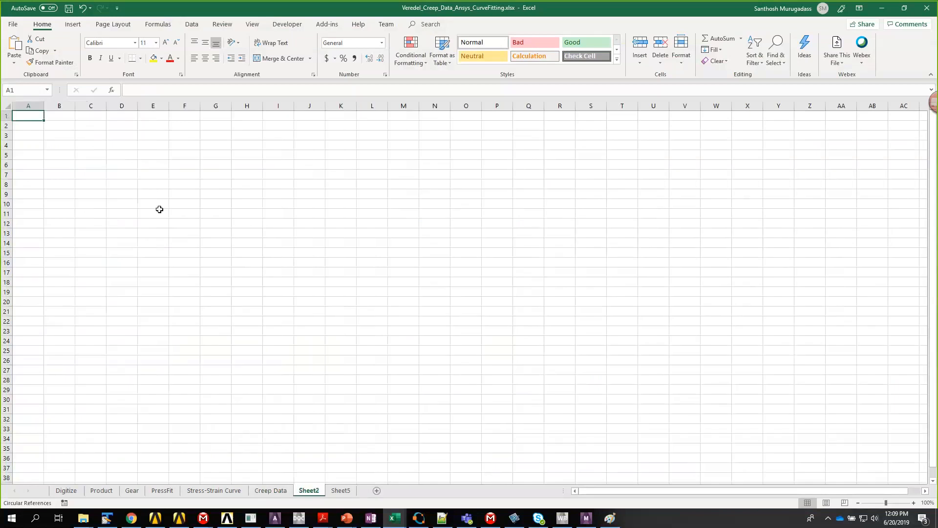
{"action": "left_click", "coordinate": [184, 184]}
{"action": "key", "text": "ctrl+v"}
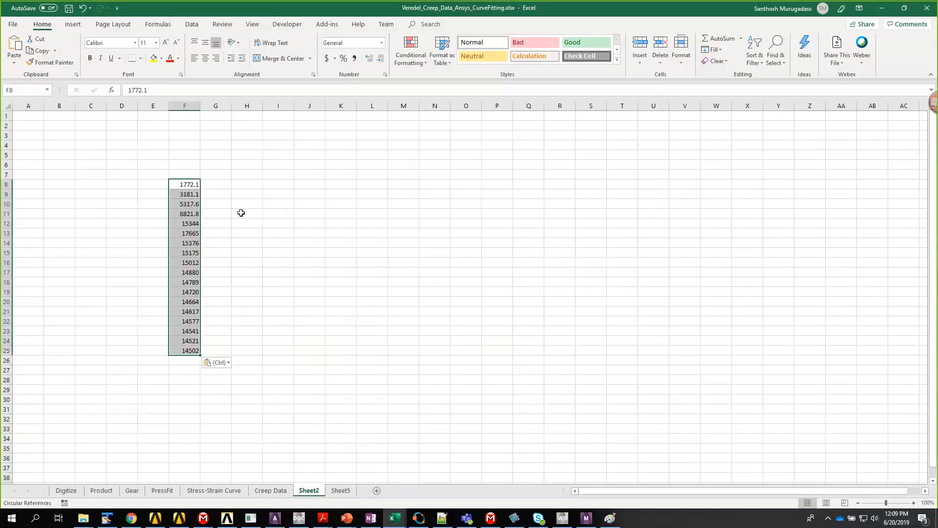
Copy the Time values from the Force Reaction results in ANSYS Mechanical into the Excel sheet, starting at cell E8
{"action": "left_click", "coordinate": [881, 9]}
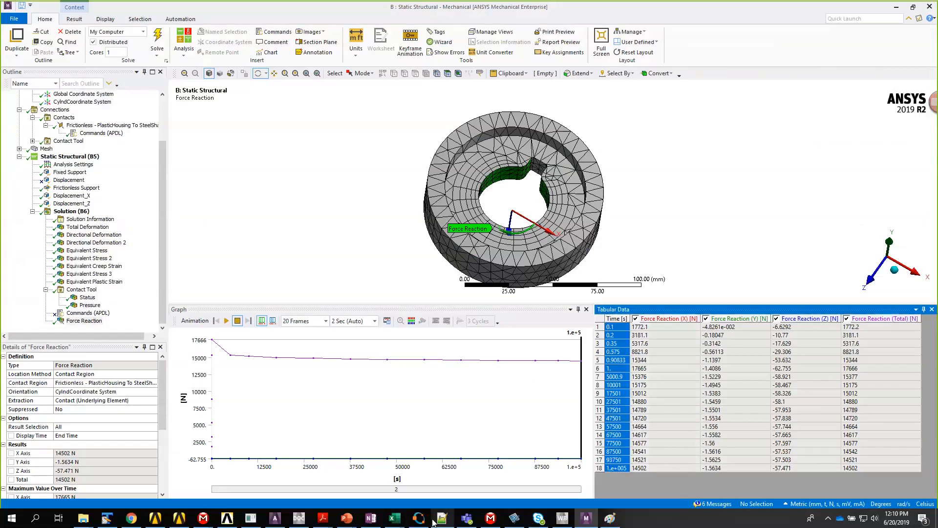
{"action": "mouse_move", "coordinate": [395, 518]}
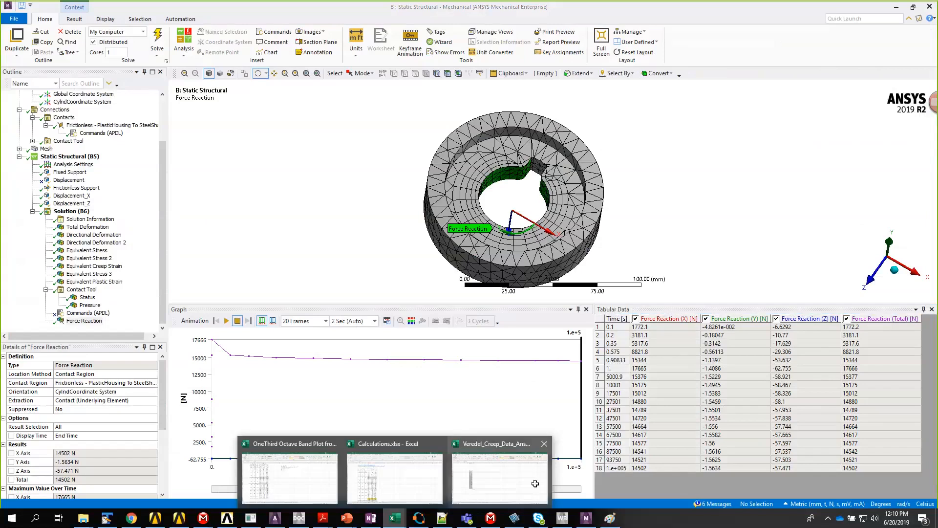
{"action": "left_click", "coordinate": [535, 483]}
{"action": "left_click", "coordinate": [156, 184]}
{"action": "key", "text": "ctrl+v"}
Enter the column headers "Time [hrs]" in E7, "Fn [N]" in F7 and "Ft [N]" in G7
{"action": "left_click", "coordinate": [153, 174]}
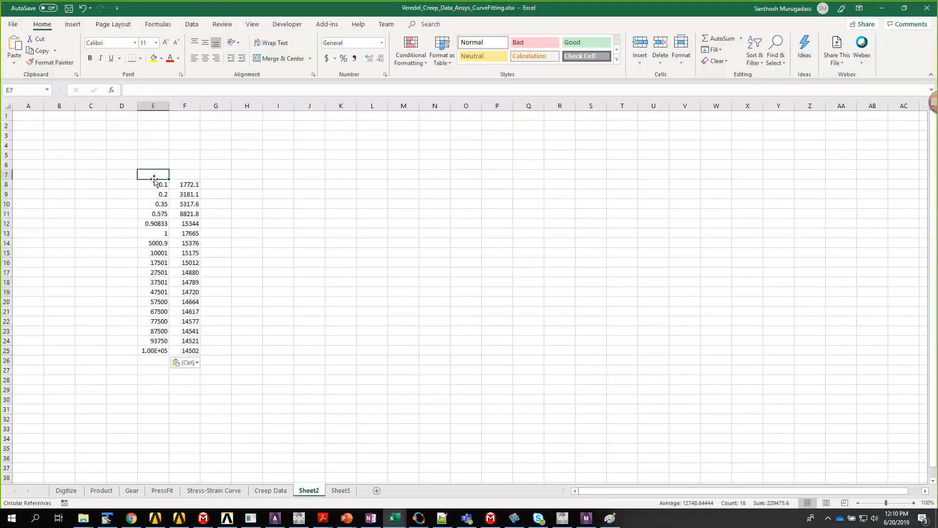
{"action": "type", "text": "Time"}
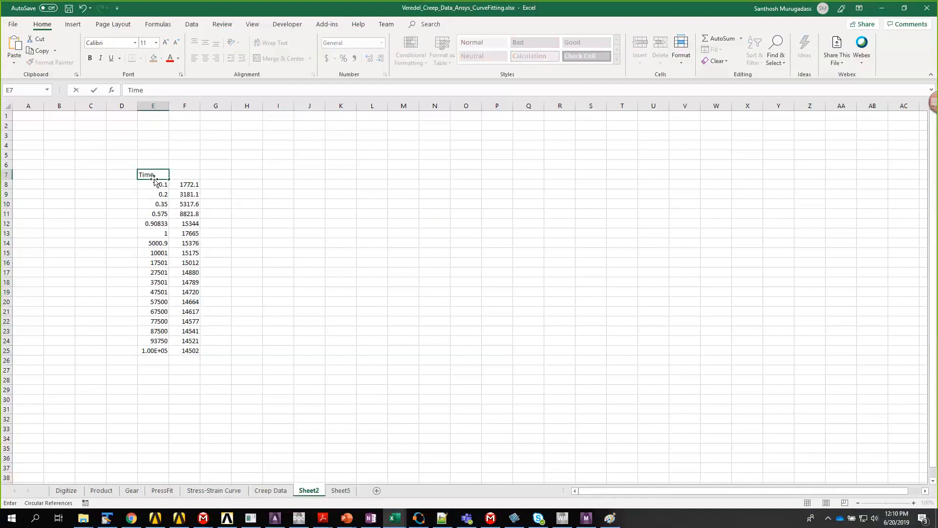
{"action": "type", "text": " ("}
{"action": "type", "text": "hrs"}
{"action": "key", "text": "Tab"}
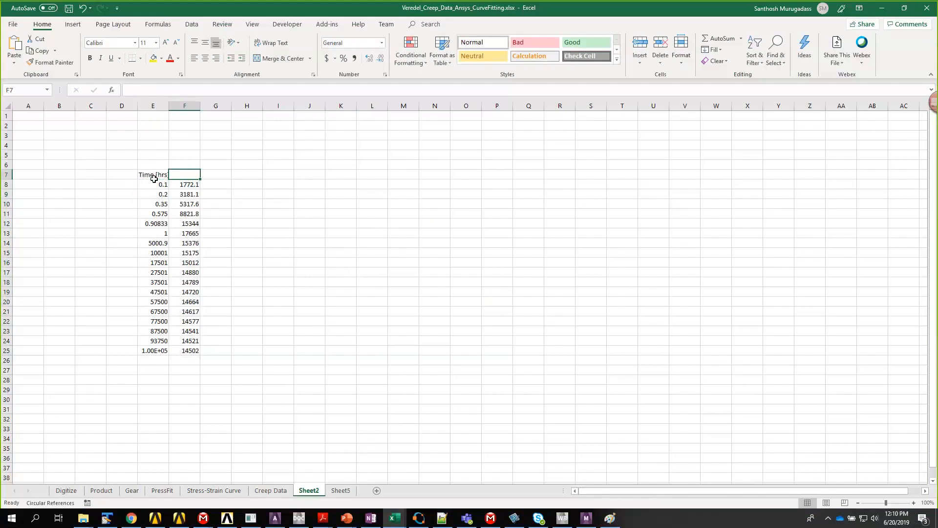
{"action": "type", "text": "Fn"}
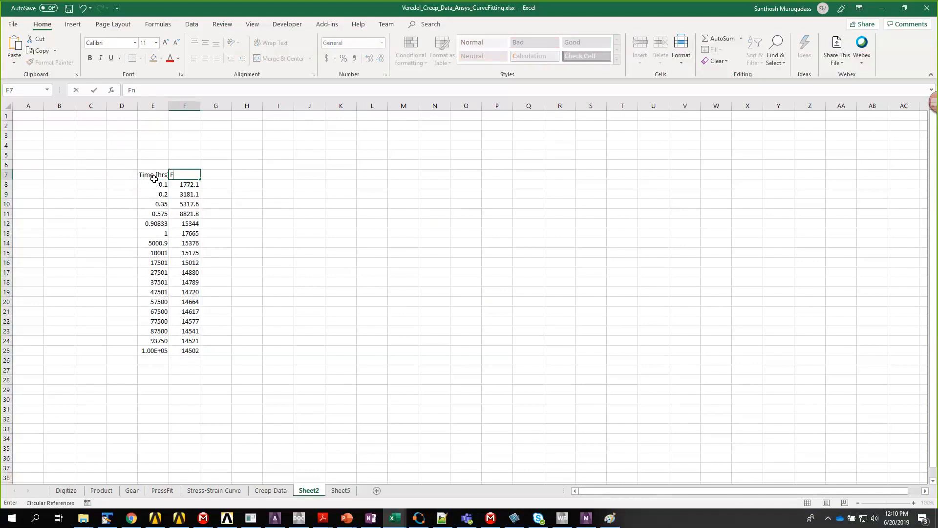
{"action": "type", "text": " [N]"}
{"action": "key", "text": "Tab"}
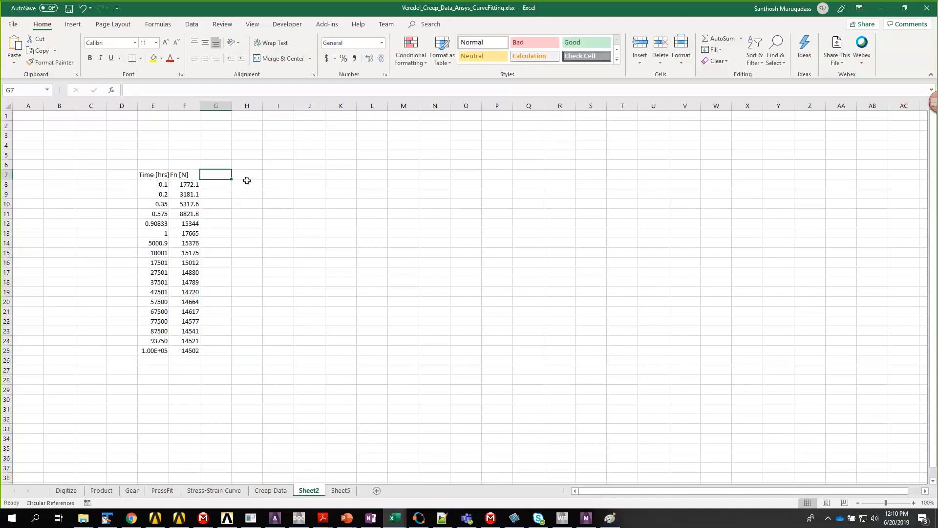
{"action": "type", "text": "Ft"}
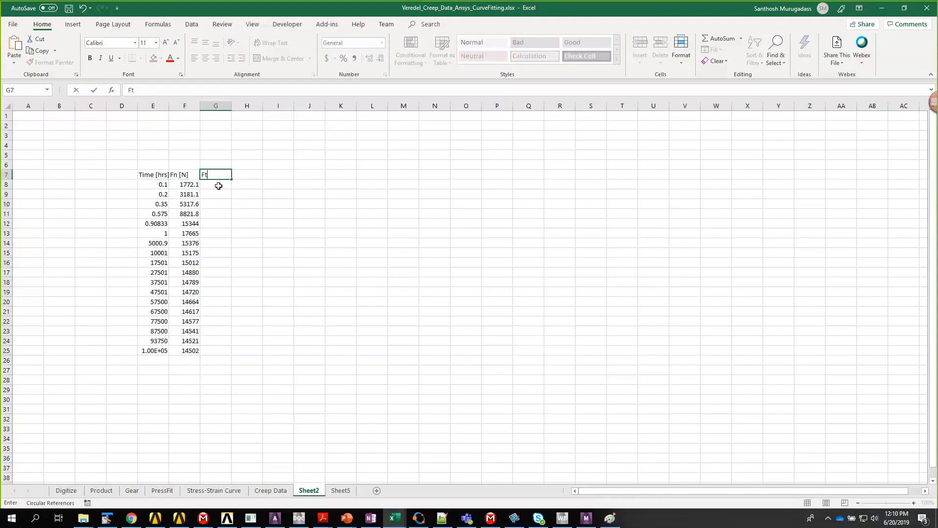
{"action": "type", "text": " [N]"}
Label cell F5 "mu" and enter the friction coefficient =0.35 in G5
{"action": "left_click", "coordinate": [188, 153]}
{"action": "type", "text": "mu"}
{"action": "key", "text": "Tab"}
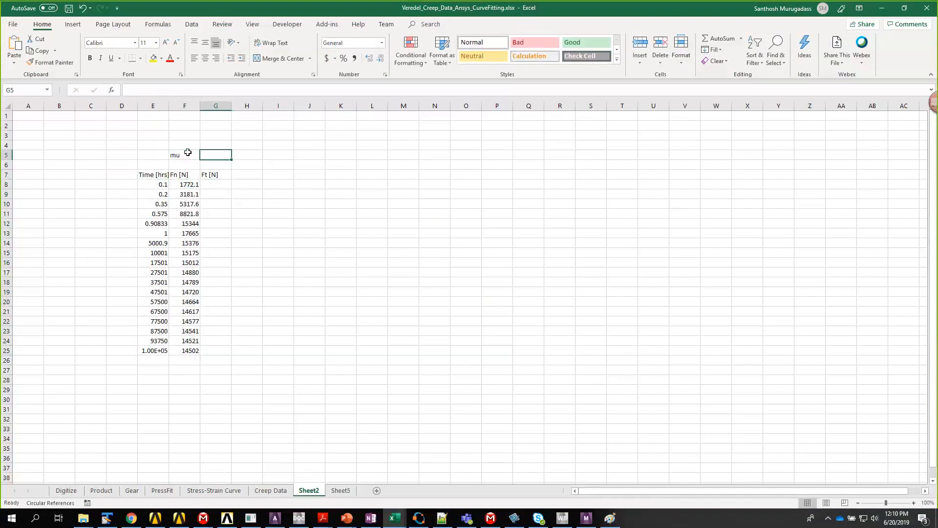
{"action": "type", "text": "=0."}
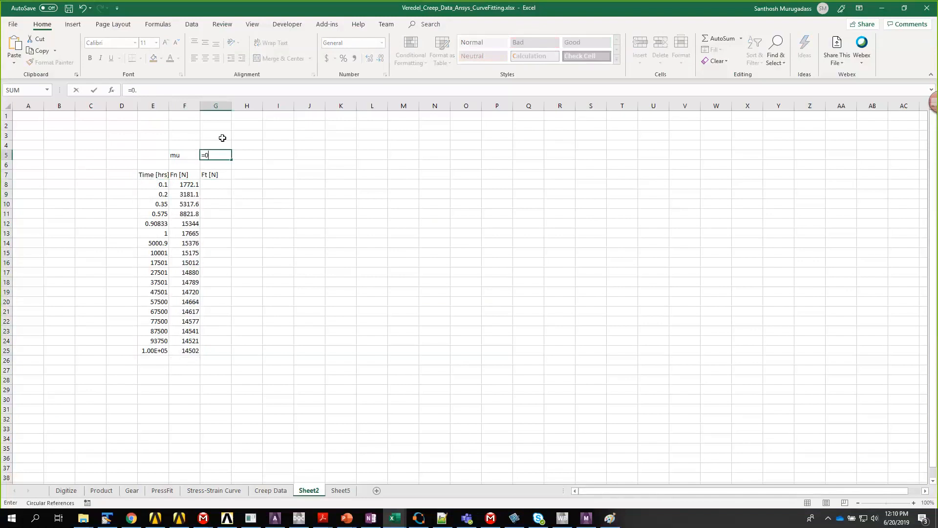
{"action": "type", "text": "35"}
Calculate the tangential force in G8 with =$G$5*F8 and fill the formula down to G25
{"action": "left_click", "coordinate": [216, 183]}
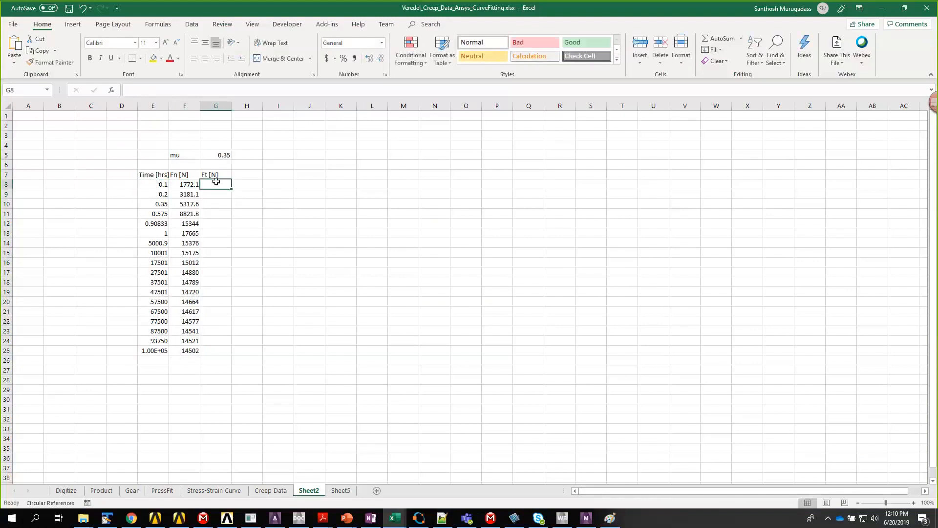
{"action": "type", "text": "="}
{"action": "left_click", "coordinate": [217, 154]}
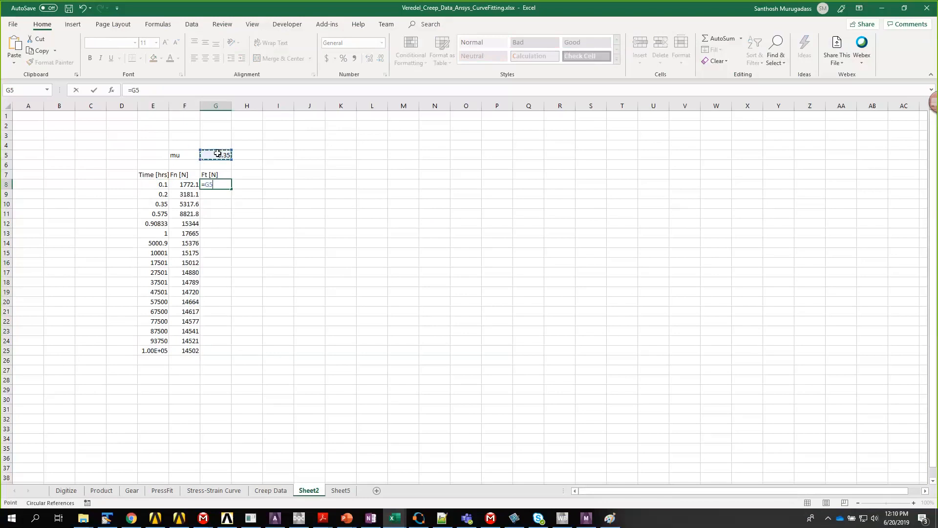
{"action": "key", "text": "F4"}
{"action": "type", "text": "*"}
{"action": "left_click", "coordinate": [180, 184]}
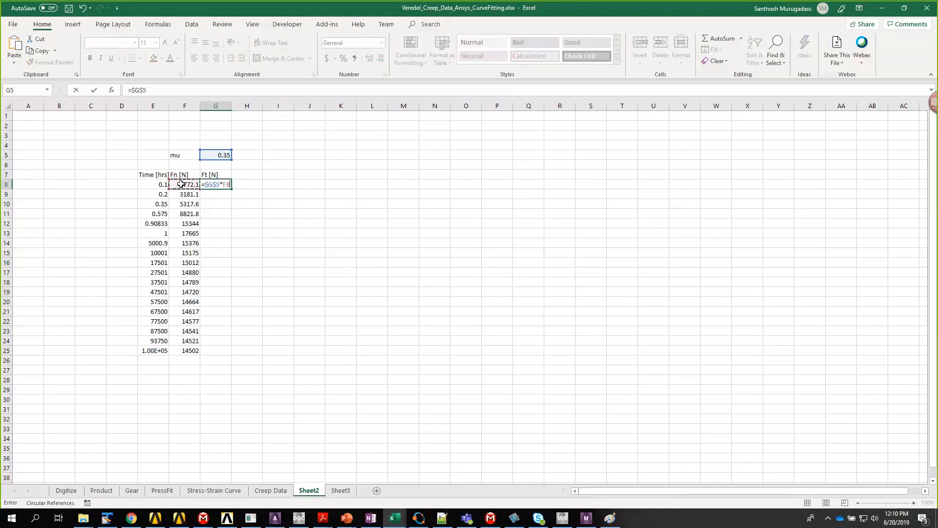
{"action": "key", "text": "Return"}
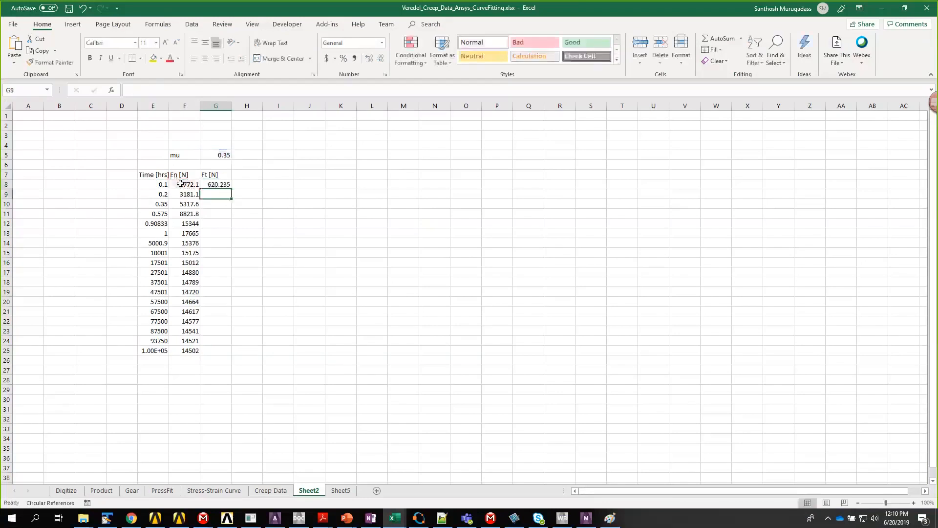
{"action": "left_click", "coordinate": [229, 186]}
{"action": "double_click", "coordinate": [231, 187]}
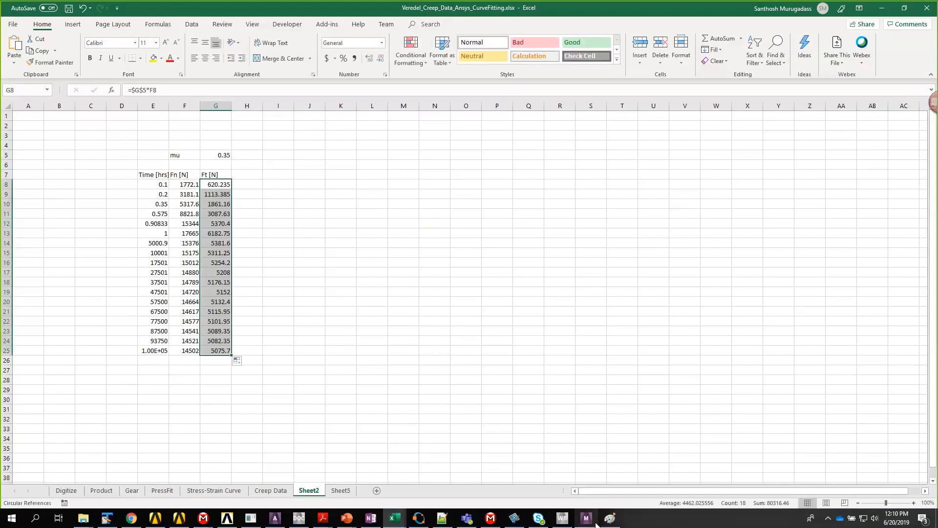
{"action": "mouse_move", "coordinate": [595, 522]}
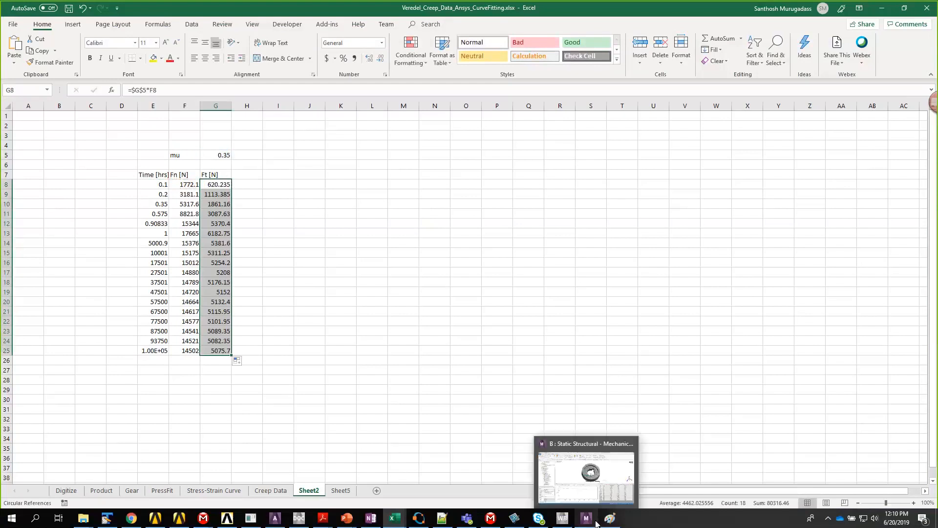
Switch to ANSYS Mechanical and, in the Static Structural environment, measure the radius of the housing's inner bore edge
{"action": "left_click", "coordinate": [595, 477]}
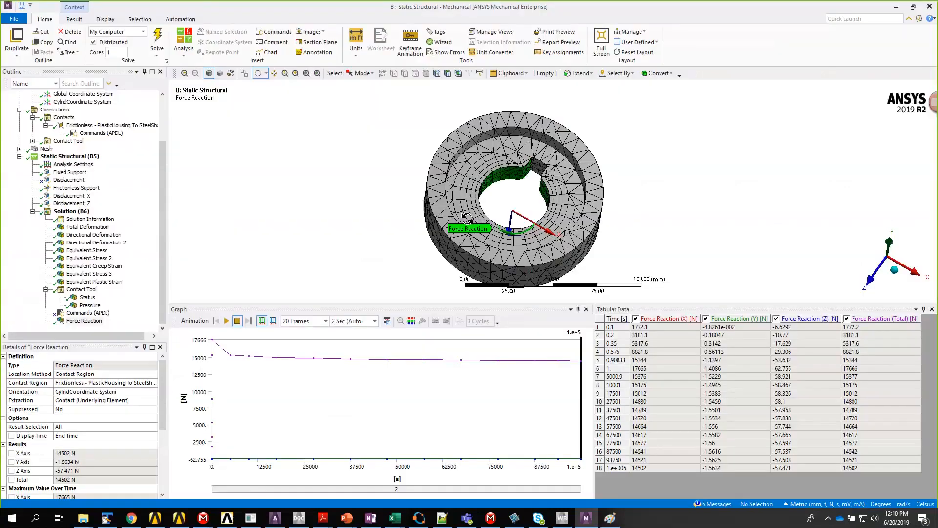
{"action": "left_click", "coordinate": [87, 158]}
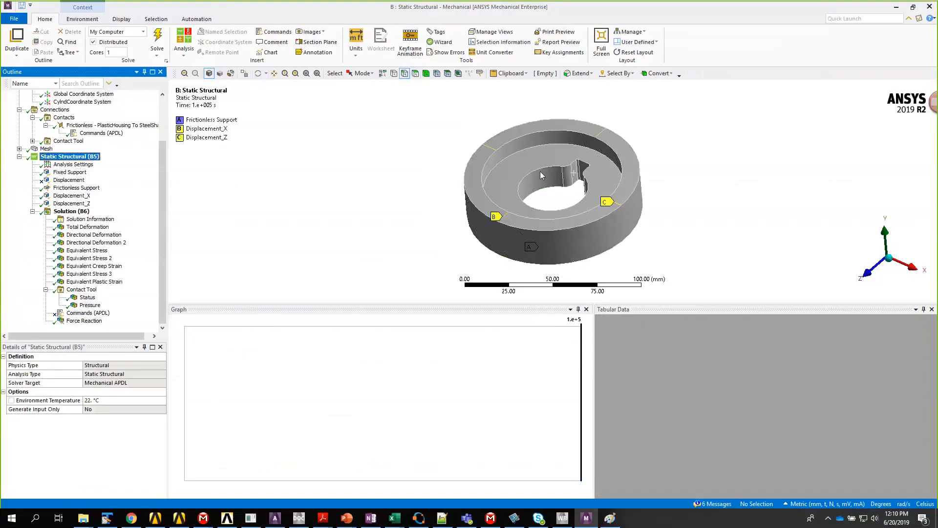
{"action": "left_click", "coordinate": [538, 168]}
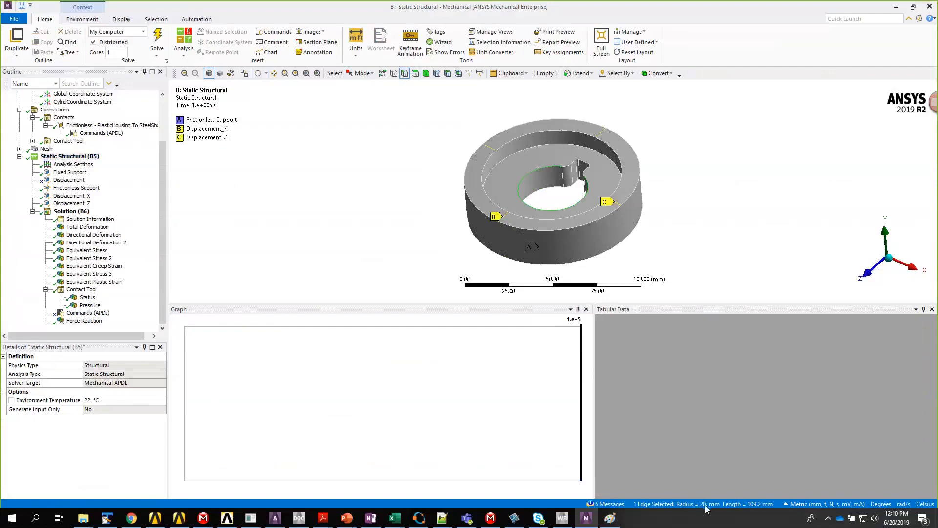
{"action": "middle_click", "coordinate": [545, 210]}
{"action": "left_click_drag", "start_coordinate": [549, 214], "coordinate": [574, 198]}
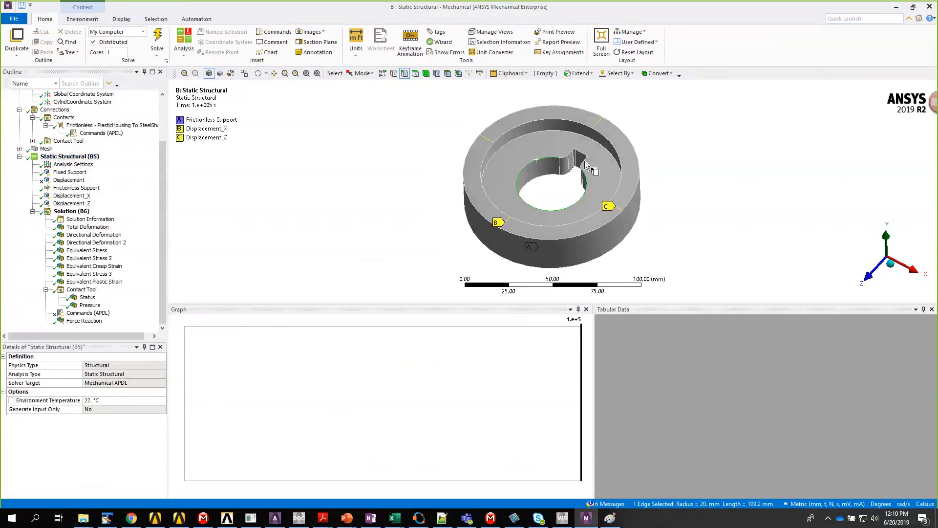
{"action": "scroll", "coordinate": [564, 173], "scroll_direction": "up", "scroll_amount": 2}
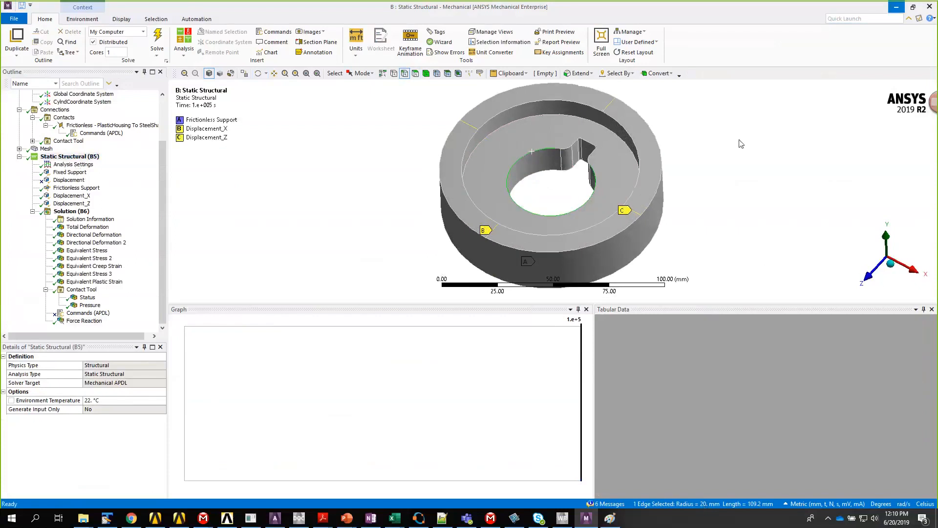
Return to the Excel sheet, label cell F6 "Rad" and enter the radius 20 in G6
{"action": "key", "text": "alt+Tab"}
{"action": "left_click", "coordinate": [193, 164]}
{"action": "type", "text": "Ra"}
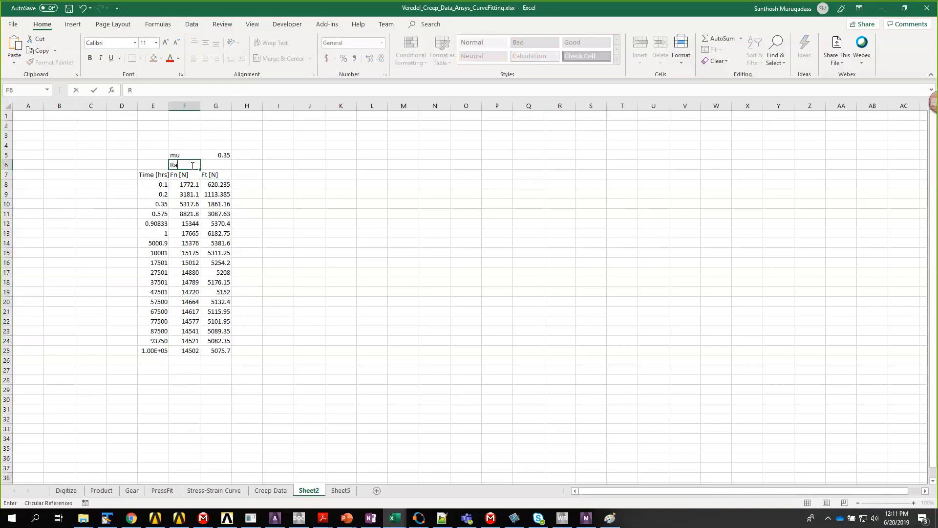
{"action": "type", "text": "d"}
{"action": "key", "text": "Tab"}
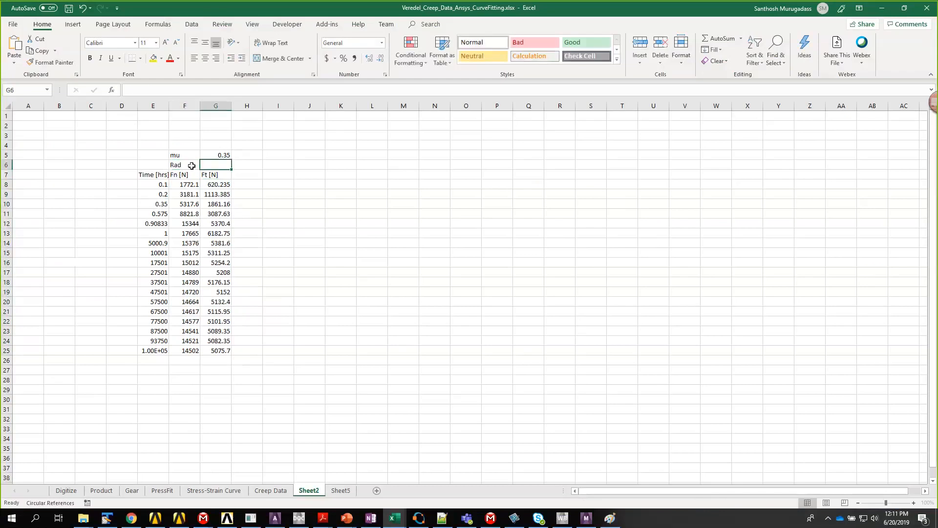
{"action": "type", "text": "=20/"}
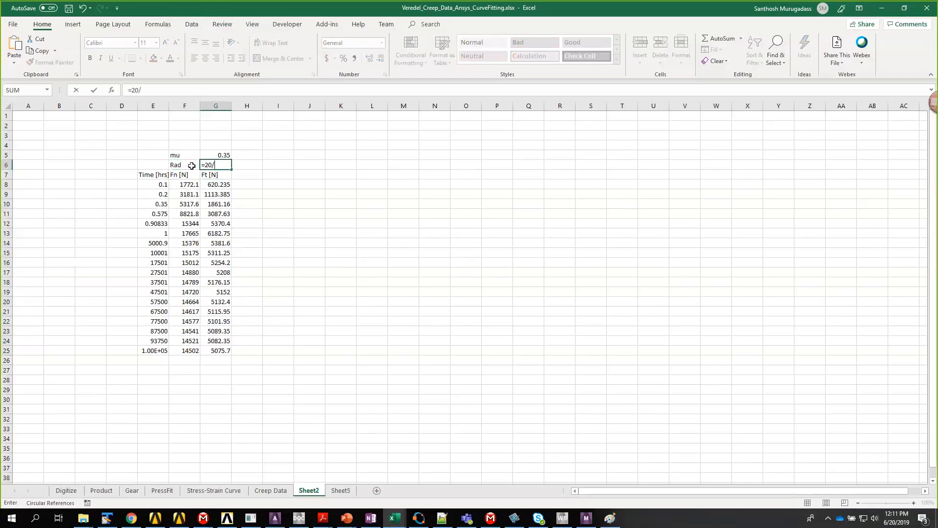
{"action": "left_click", "coordinate": [366, 247]}
{"action": "key", "text": "BackSpace"}
{"action": "key", "text": "BackSpace"}
{"action": "key", "text": "BackSpace"}
{"action": "key", "text": "BackSpace"}
{"action": "key", "text": "Return"}
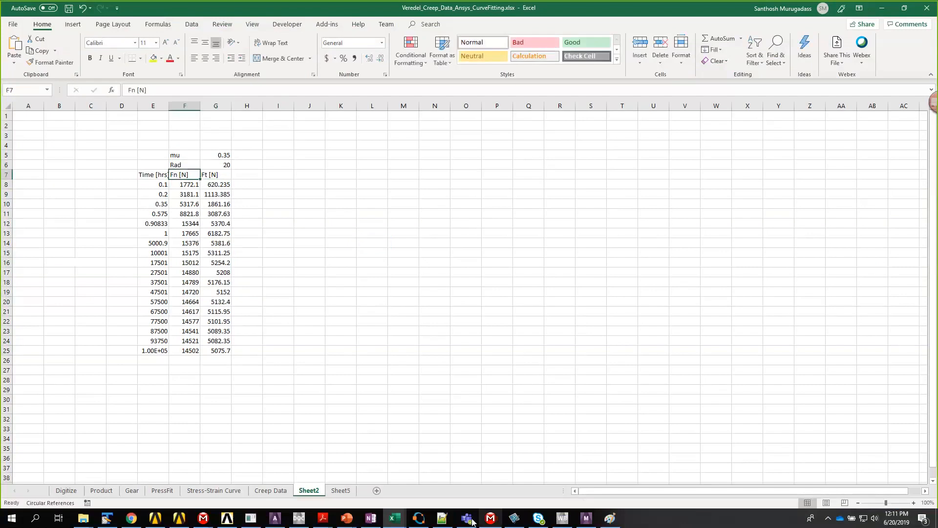
Recheck the bore edge's radius in ANSYS Mechanical and enter its unit "mm" in H6 of the Excel sheet
{"action": "left_click", "coordinate": [587, 516]}
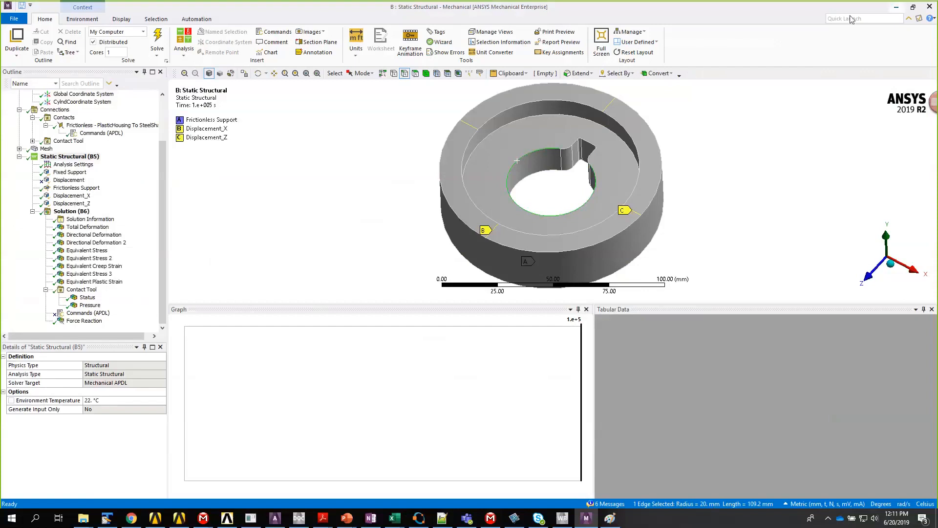
{"action": "key", "text": "alt+Tab"}
{"action": "left_click", "coordinate": [239, 164]}
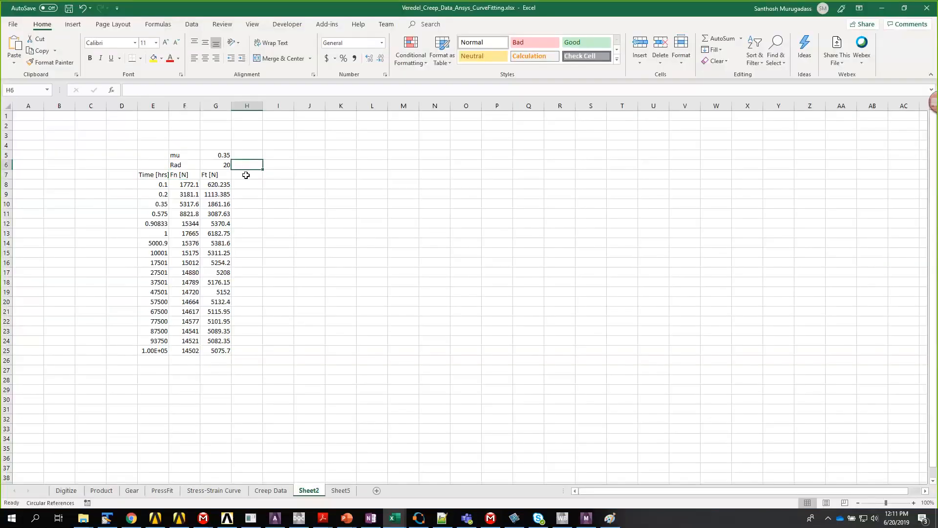
{"action": "type", "text": "mm"}
{"action": "key", "text": "Return"}
Enter the column header "Resisting Torue [N-mm]" in H7
{"action": "type", "text": "Torq"}
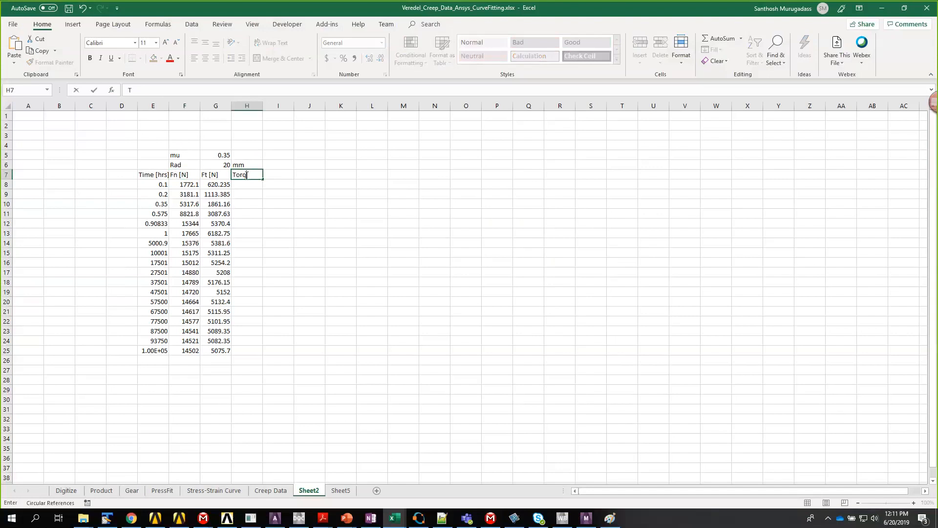
{"action": "key", "text": "BackSpace"}
{"action": "key", "text": "BackSpace"}
{"action": "key", "text": "BackSpace"}
{"action": "key", "text": "BackSpace"}
{"action": "type", "text": "Reist"}
{"action": "key", "text": "BackSpace"}
{"action": "key", "text": "BackSpace"}
{"action": "key", "text": "BackSpace"}
{"action": "type", "text": "sisting"}
{"action": "type", "text": " or"}
{"action": "type", "text": "Torue "}
{"action": "type", "text": "[n"}
{"action": "key", "text": "BackSpace"}
{"action": "type", "text": "N-mm"}
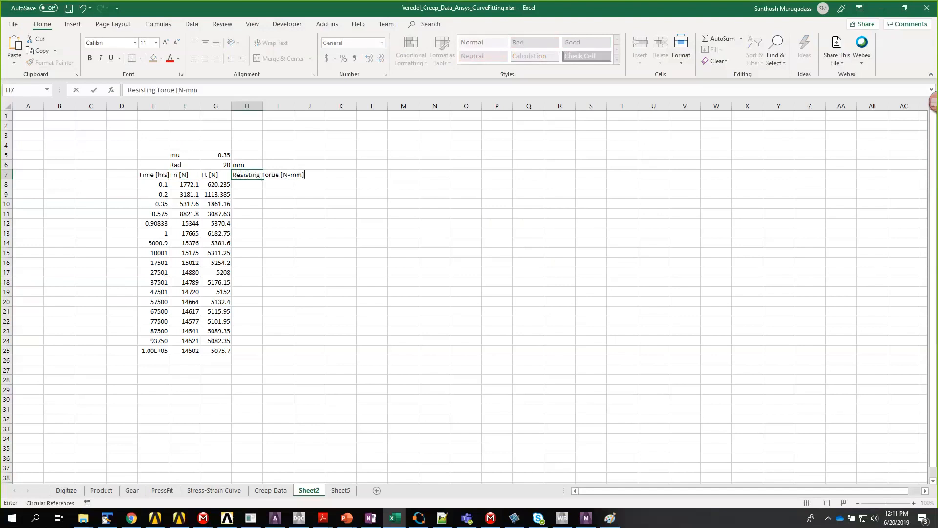
{"action": "type", "text": "]"}
{"action": "key", "text": "Return"}
Calculate the resisting torque in H8 with =G8*$G$6 and fill the formula down to H25
{"action": "type", "text": "="}
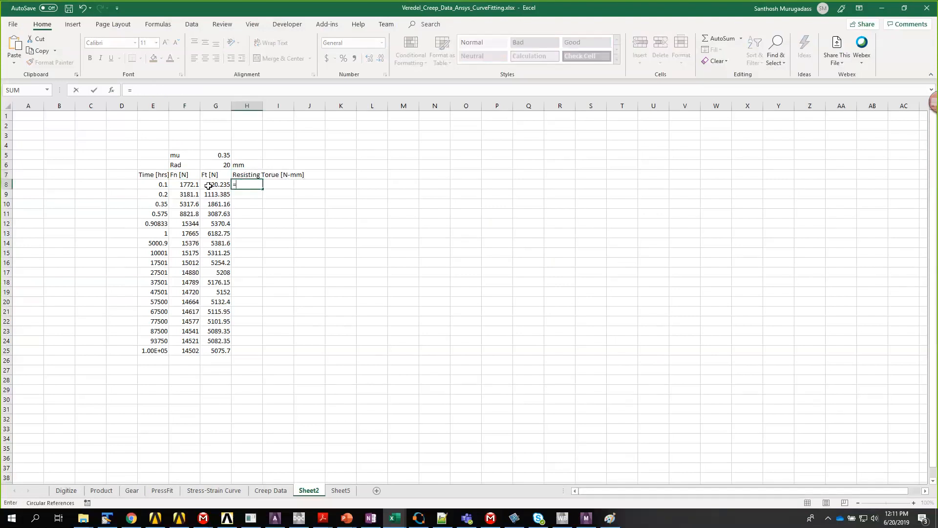
{"action": "left_click", "coordinate": [208, 185]}
{"action": "type", "text": "*"}
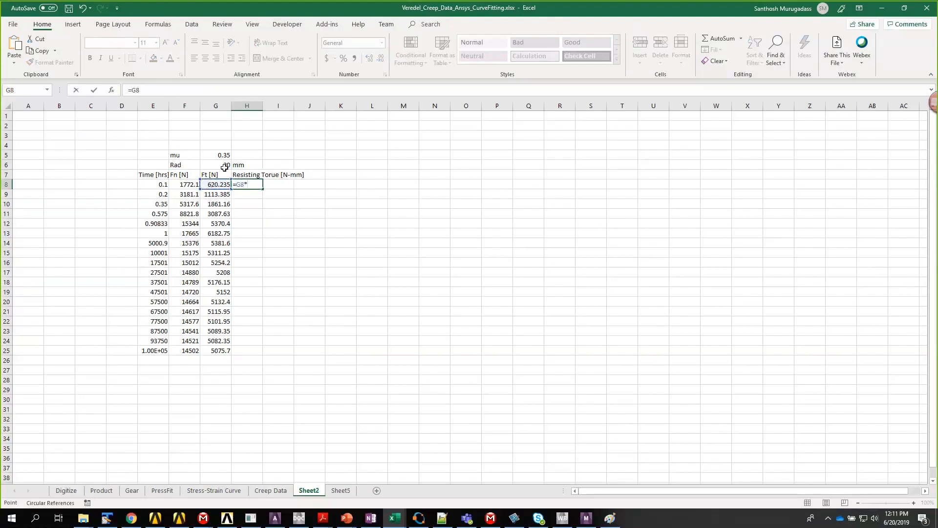
{"action": "left_click", "coordinate": [227, 164]}
{"action": "key", "text": "F4"}
{"action": "key", "text": "Return"}
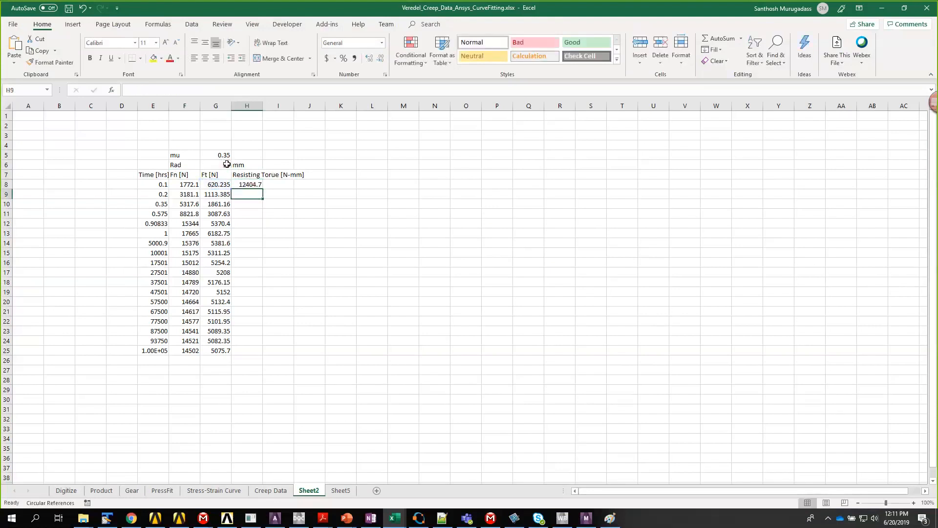
{"action": "left_click", "coordinate": [256, 186]}
{"action": "left_click_drag", "start_coordinate": [266, 188], "coordinate": [263, 355]}
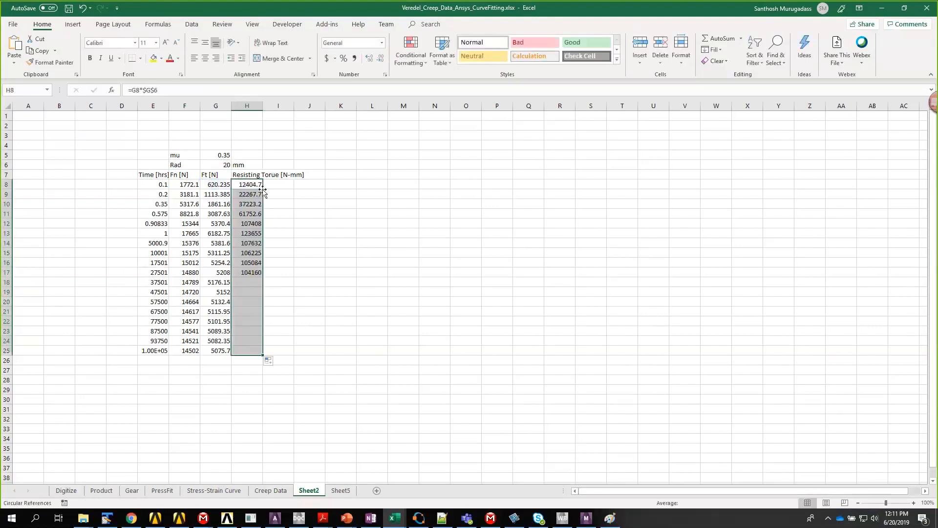
Plot E7:E25 against H7:H25 as a scatter chart with smooth lines and markers, and enlarge the chart
{"action": "left_click_drag", "start_coordinate": [151, 174], "coordinate": [152, 350]}
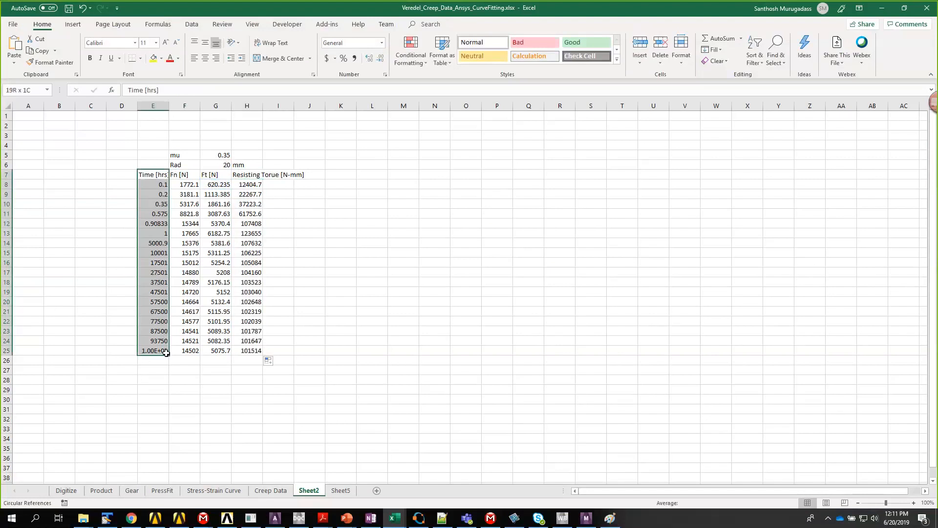
{"action": "left_click", "coordinate": [247, 175], "text": "ctrl"}
{"action": "left_click_drag", "start_coordinate": [246, 243], "coordinate": [251, 348]}
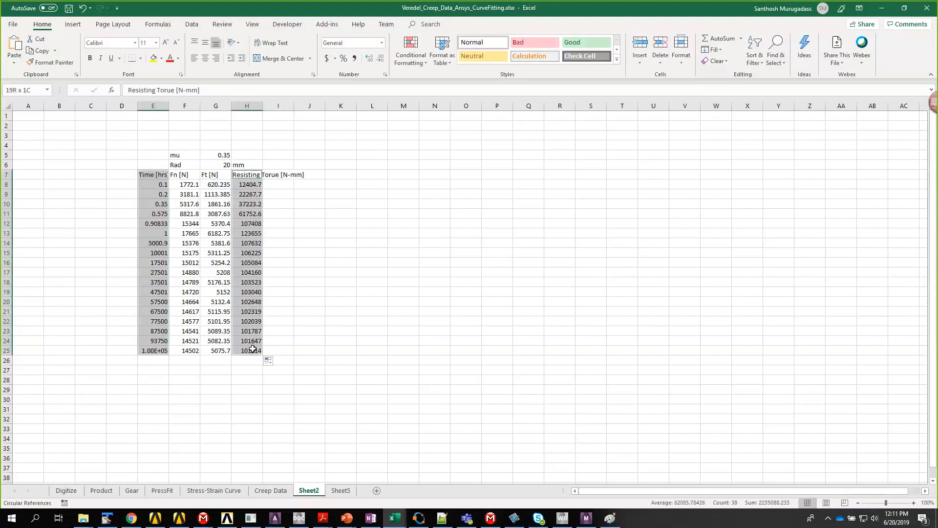
{"action": "left_click", "coordinate": [72, 24]}
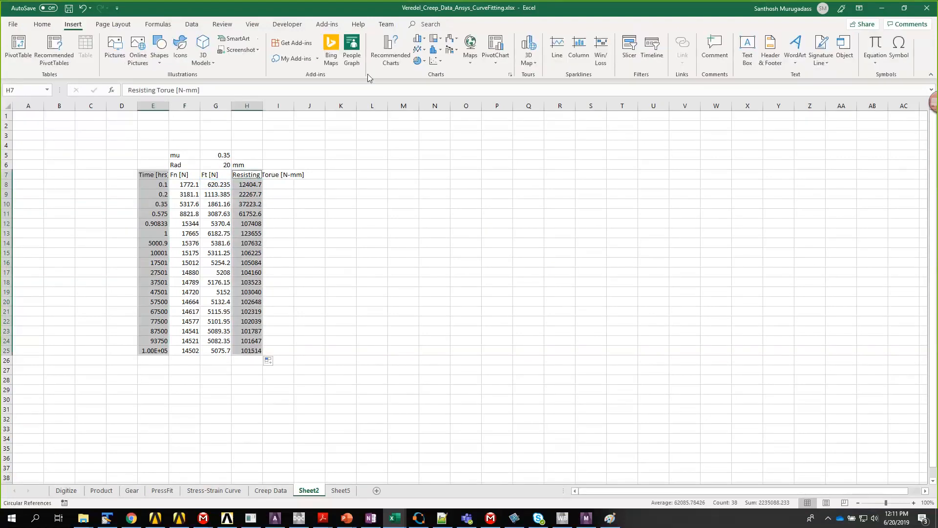
{"action": "left_click", "coordinate": [439, 60]}
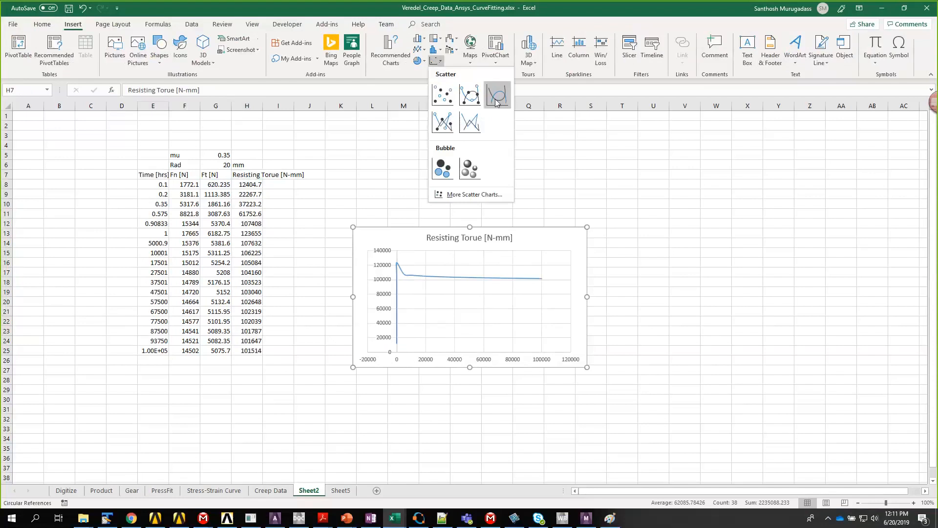
{"action": "left_click", "coordinate": [470, 94]}
{"action": "left_click_drag", "start_coordinate": [587, 367], "coordinate": [655, 377]}
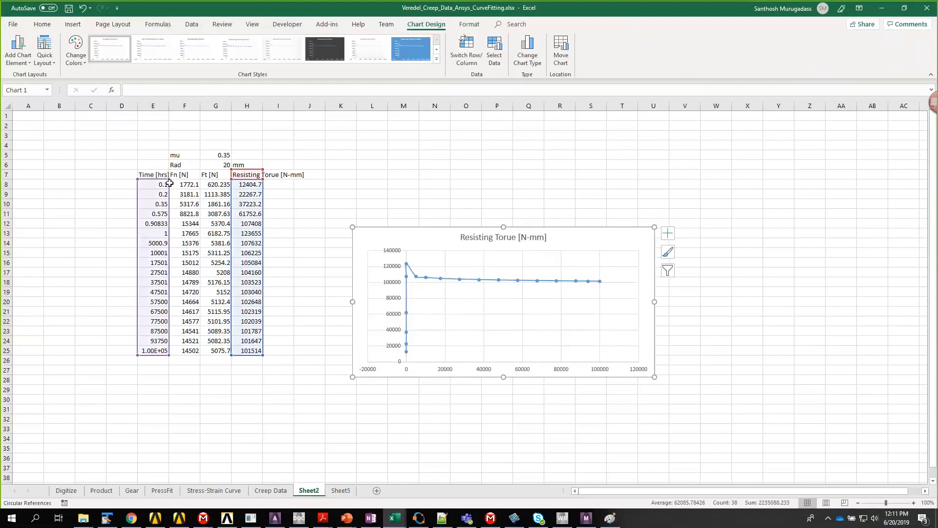
Limit the chart's time and torque ranges to rows 14 through 25 and check the first plotted point
{"action": "left_click_drag", "start_coordinate": [168, 180], "coordinate": [168, 239]}
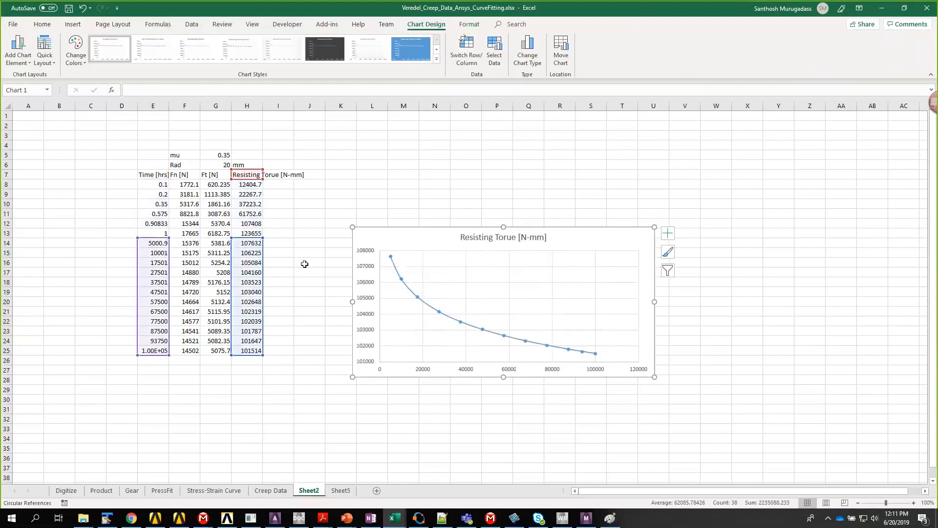
{"action": "mouse_move", "coordinate": [389, 257]}
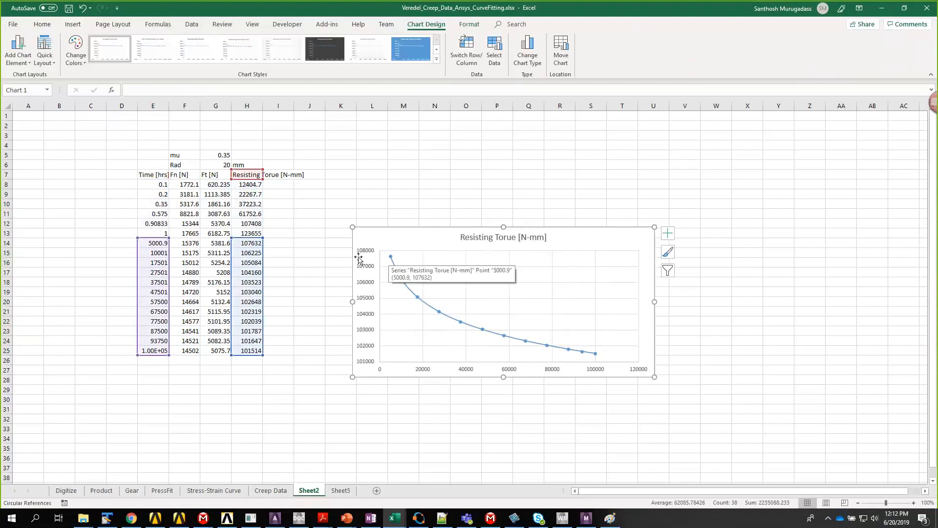
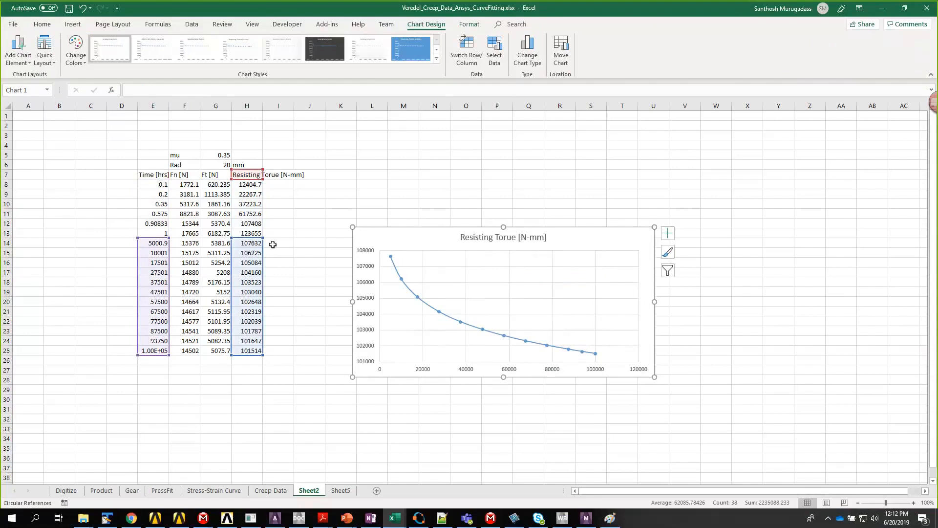
{"action": "left_click", "coordinate": [273, 244]}
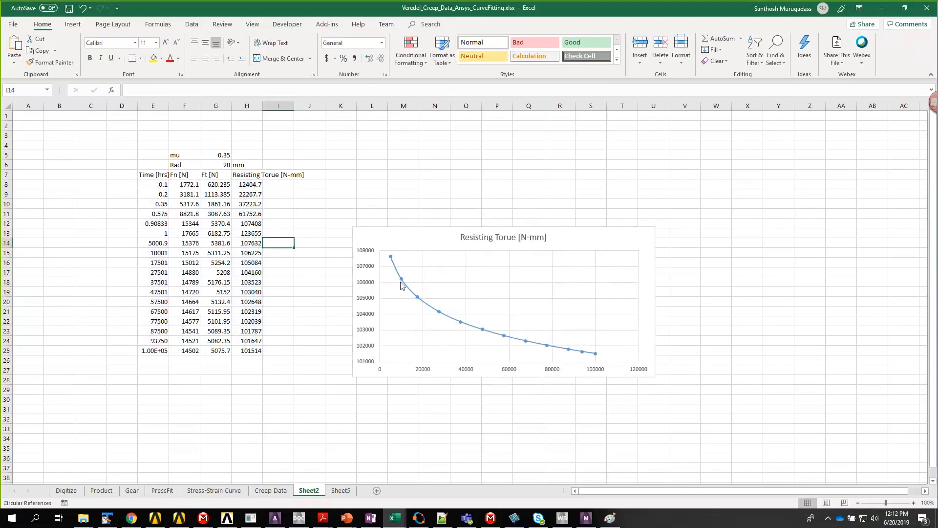
{"action": "left_click", "coordinate": [284, 351]}
{"action": "type", "text": "="}
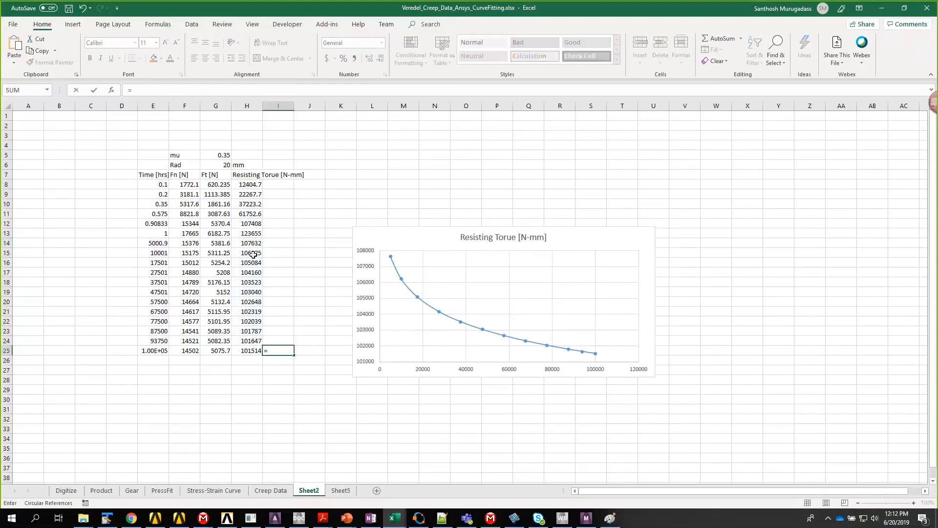
{"action": "left_click", "coordinate": [252, 234]}
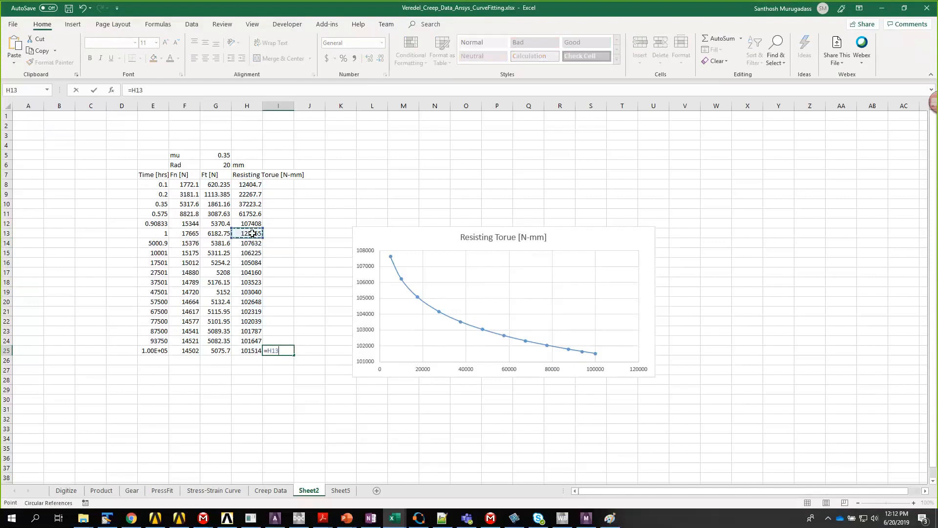
{"action": "key", "text": "Escape"}
Extend the chart series to start at row 13, using E13:E25 for time and H13:H25 for torque
{"action": "left_click", "coordinate": [396, 273]}
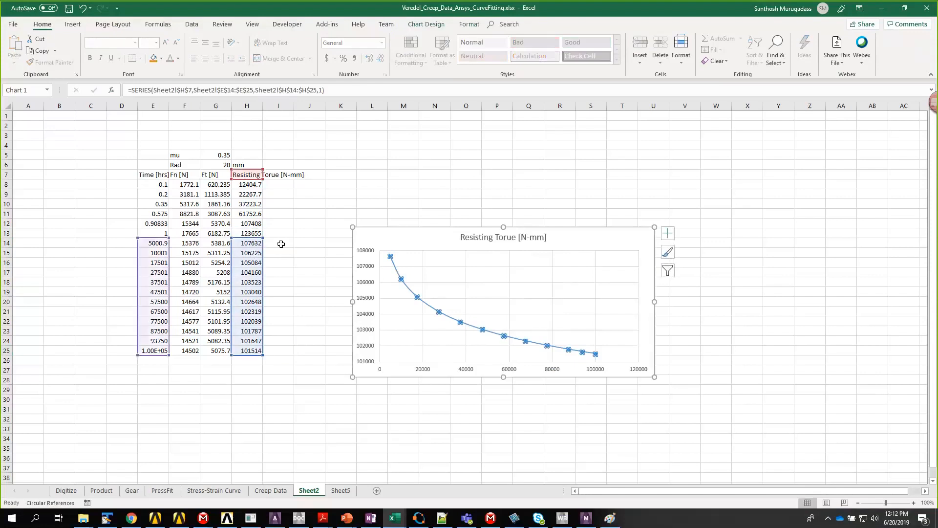
{"action": "left_click_drag", "start_coordinate": [263, 230], "coordinate": [262, 226]}
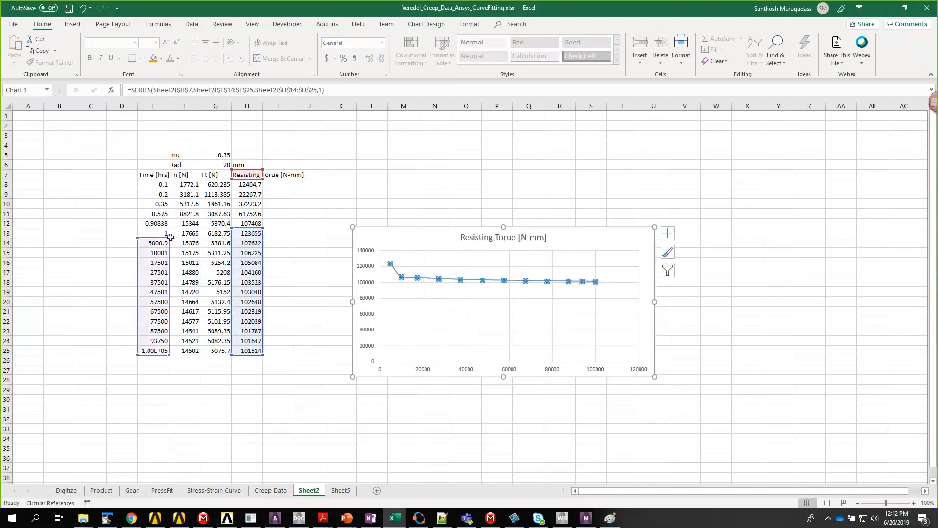
{"action": "left_click_drag", "start_coordinate": [169, 238], "coordinate": [167, 227]}
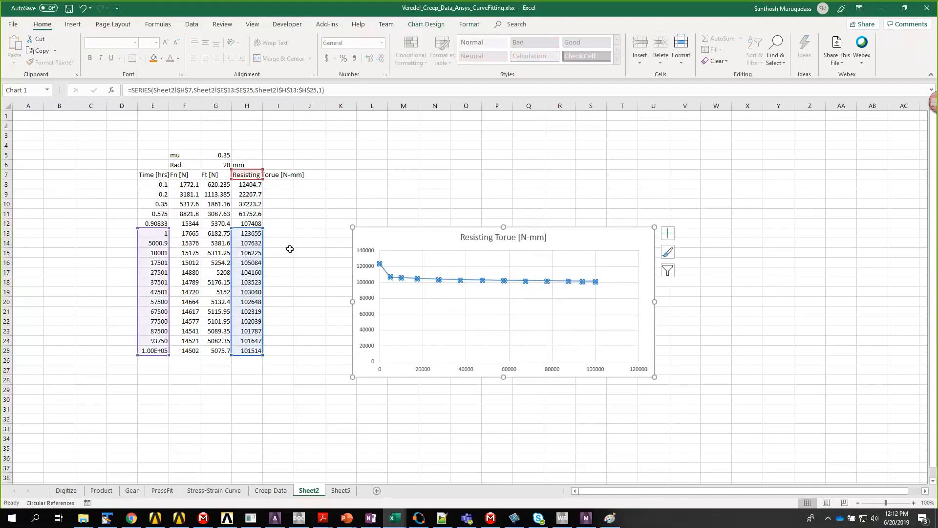
{"action": "left_click", "coordinate": [313, 299]}
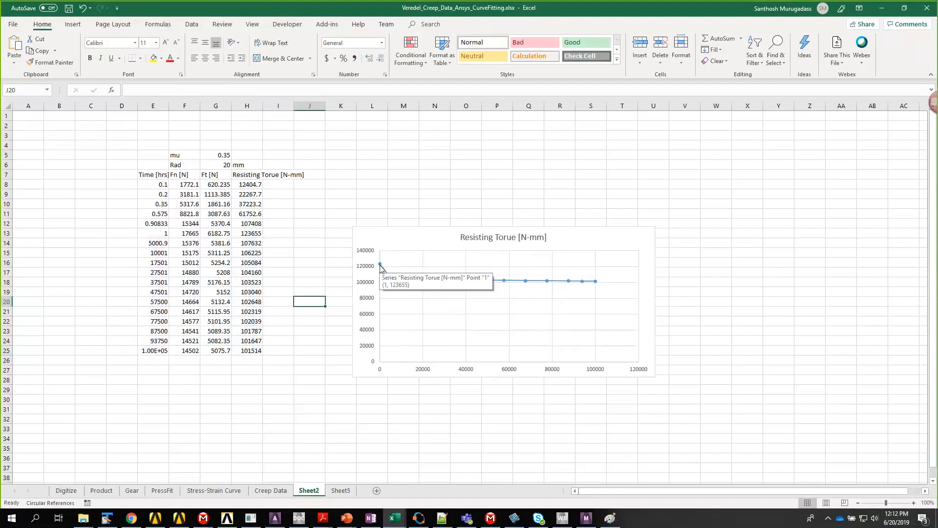
Calculate the torque loss between the first and last plotted points in I27 with =H13-H25
{"action": "left_click", "coordinate": [275, 368]}
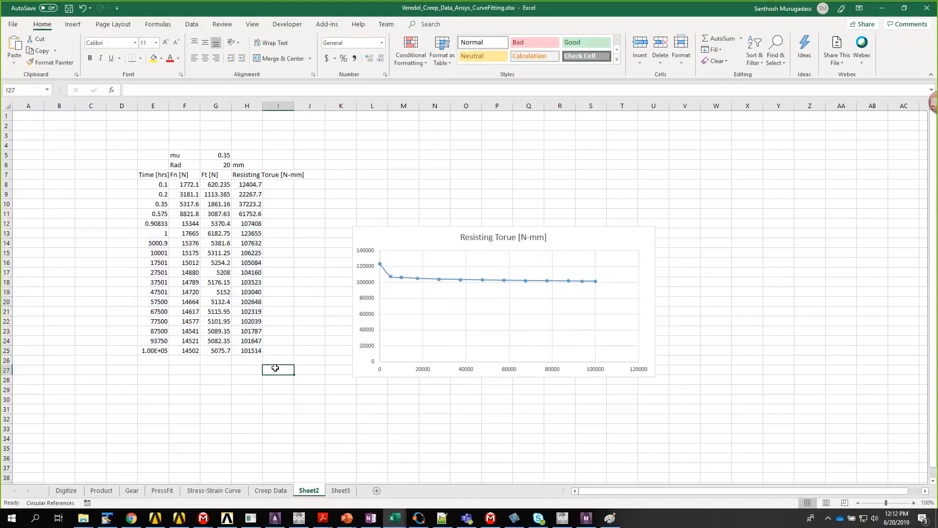
{"action": "type", "text": "="}
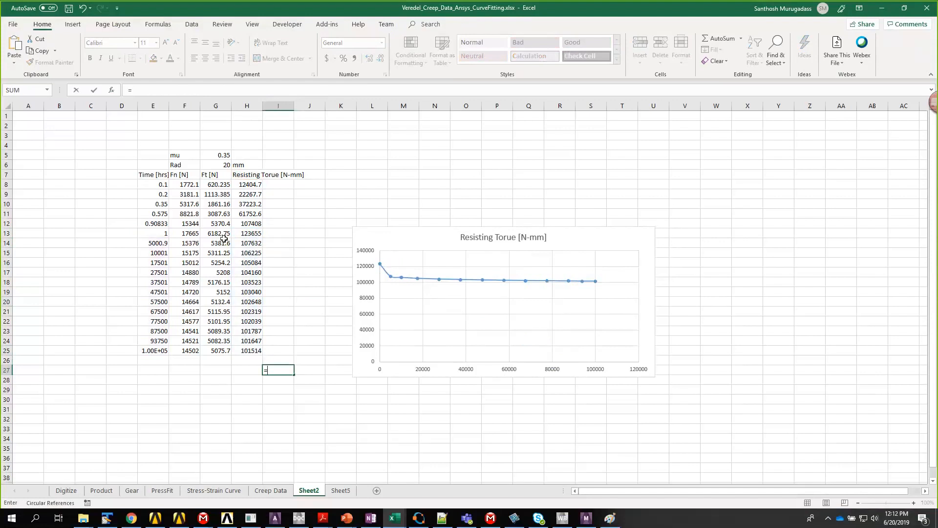
{"action": "left_click", "coordinate": [251, 233]}
{"action": "type", "text": "-"}
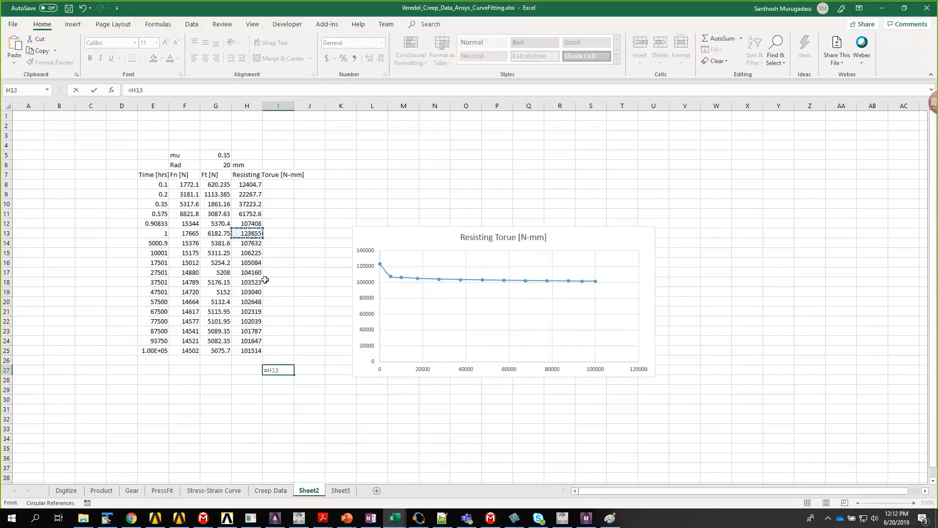
{"action": "left_click", "coordinate": [251, 350]}
{"action": "key", "text": "Return"}
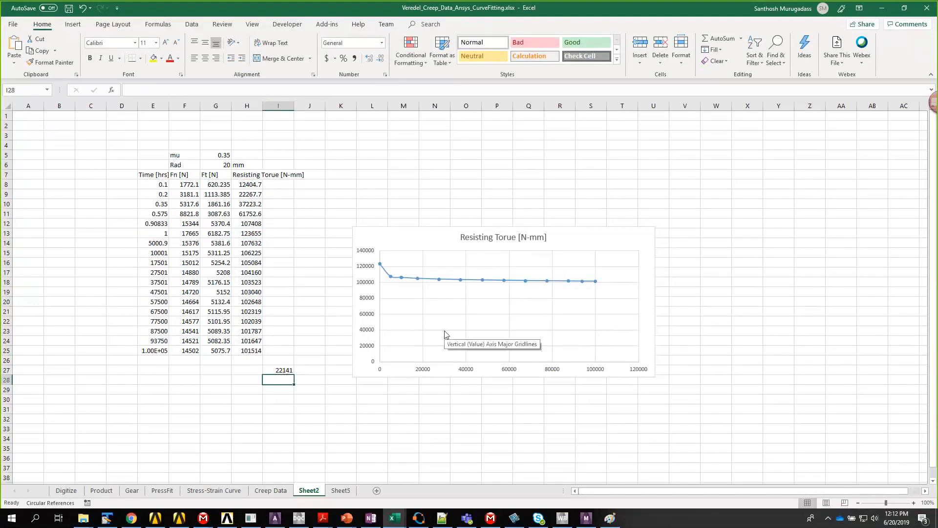
Draw a horizontal straight line about 4.89" wide across the chart, just below the torque curve
{"action": "left_click", "coordinate": [72, 24]}
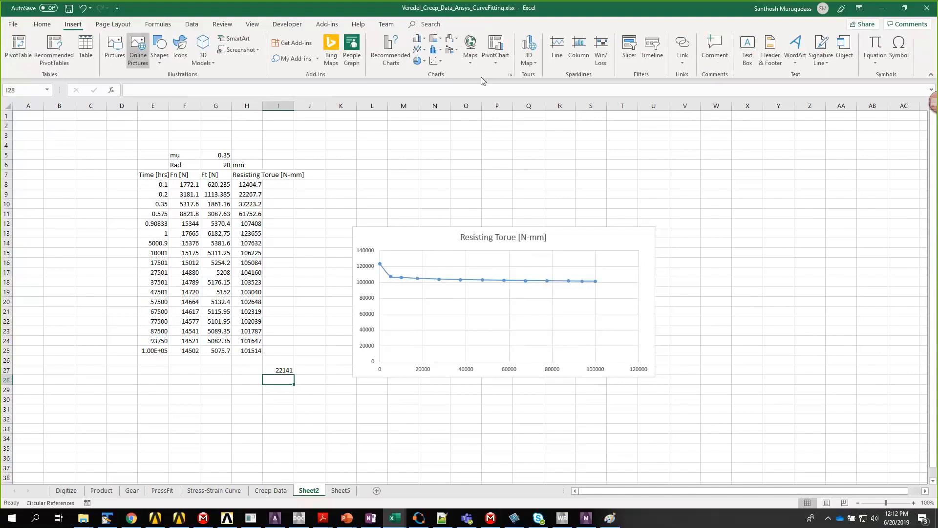
{"action": "left_click", "coordinate": [438, 64]}
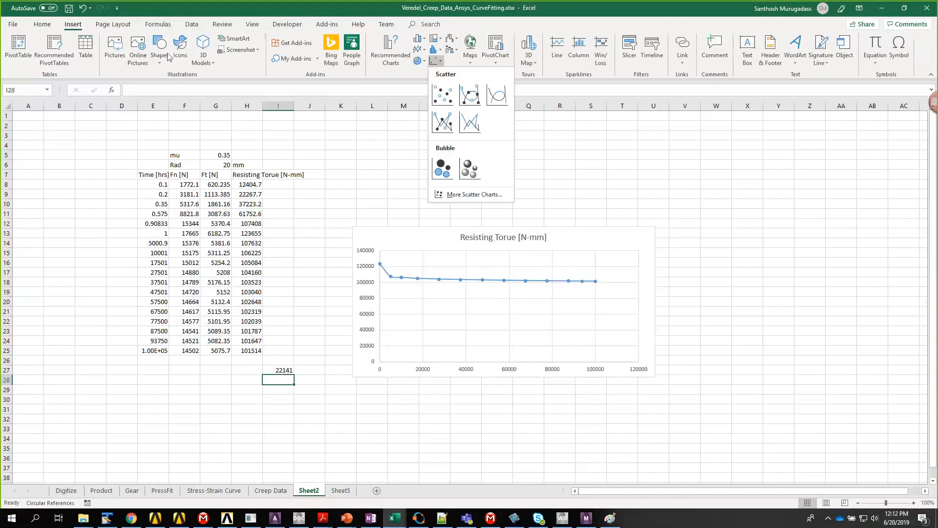
{"action": "left_click", "coordinate": [161, 60]}
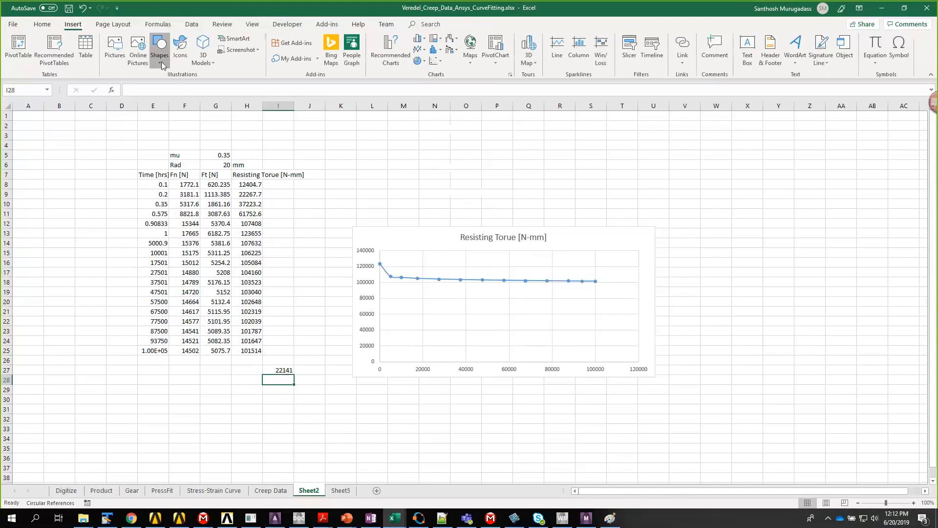
{"action": "left_click", "coordinate": [161, 61]}
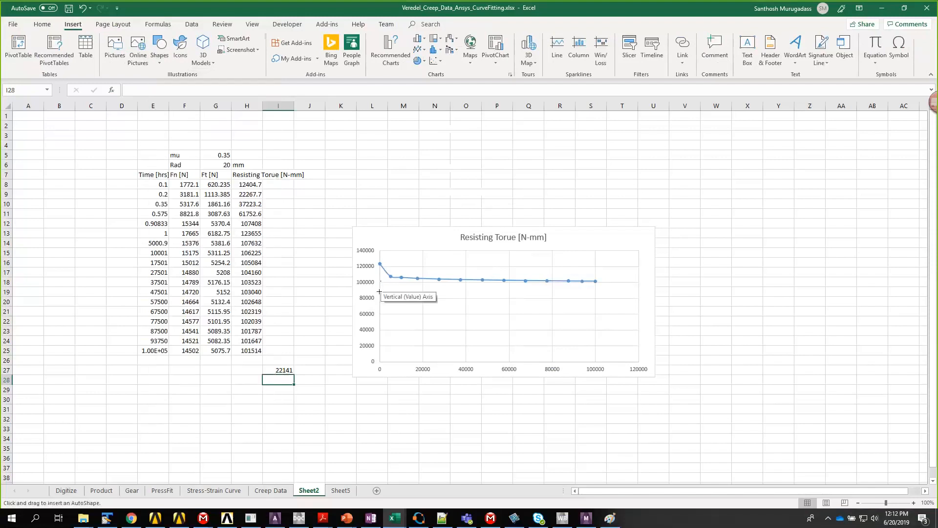
{"action": "left_click_drag", "start_coordinate": [379, 291], "coordinate": [608, 292]}
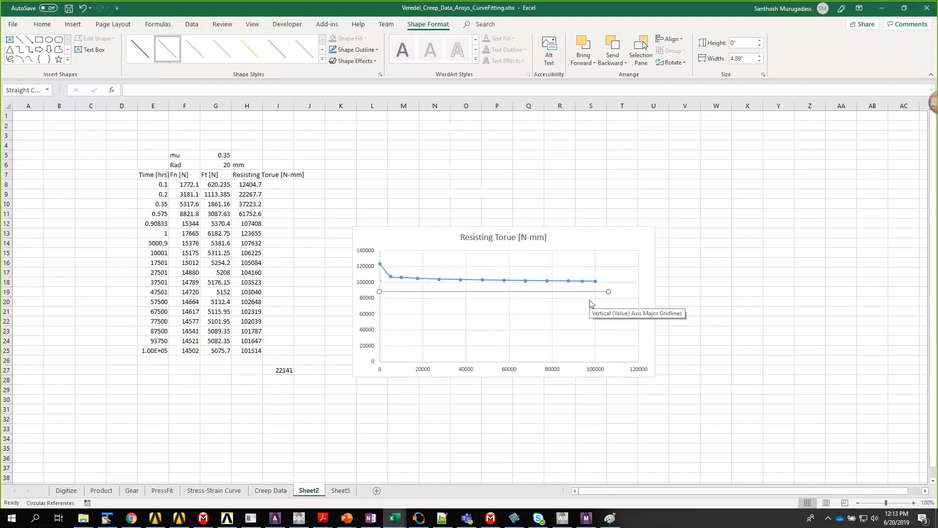
Switch to ANSYS Mechanical, view the Frictionless - PlasticHousing To SteelShaft contact, and return to the Excel sheet
{"action": "left_click", "coordinate": [592, 518]}
{"action": "left_click", "coordinate": [95, 126]}
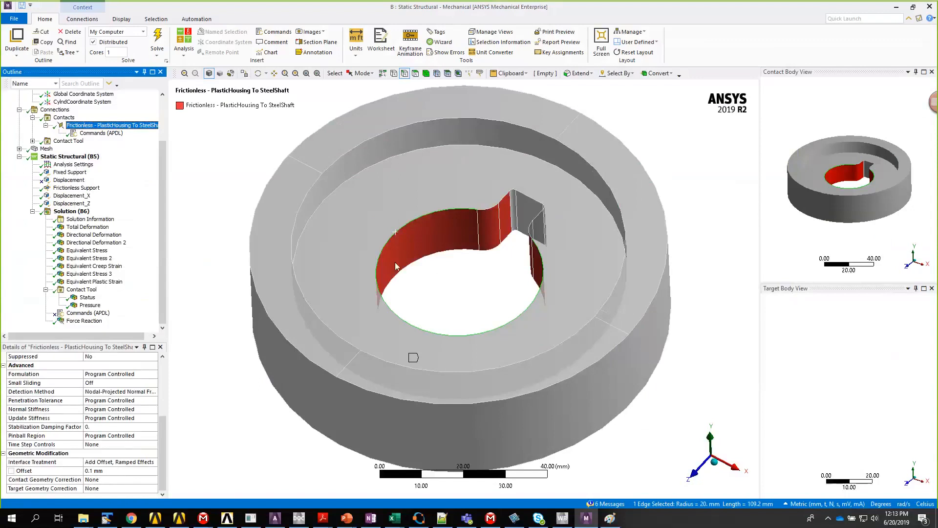
{"action": "left_click", "coordinate": [896, 9]}
Duplicate the horizontal line and place the copy on the torque curve, slightly above the 100000 gridline
{"action": "key", "text": "ctrl+c"}
{"action": "key", "text": "ctrl+v"}
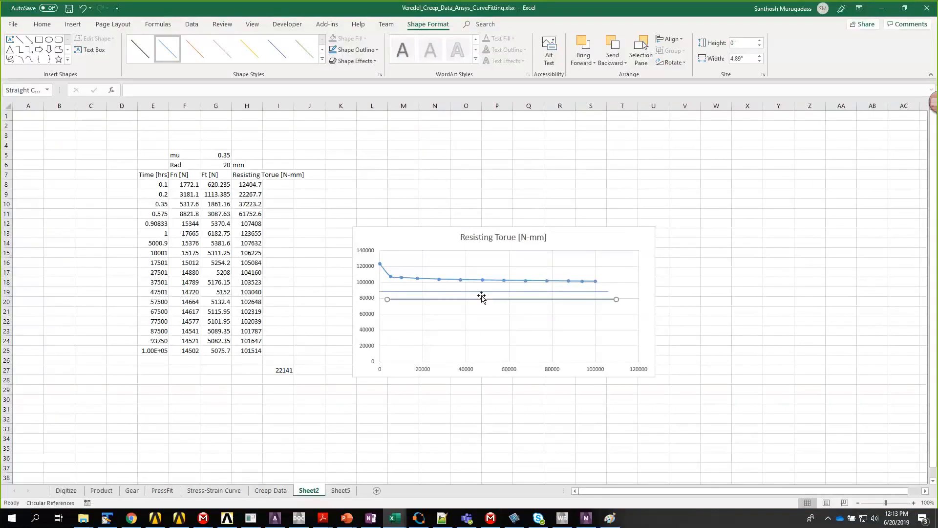
{"action": "left_click_drag", "start_coordinate": [480, 299], "coordinate": [449, 277]}
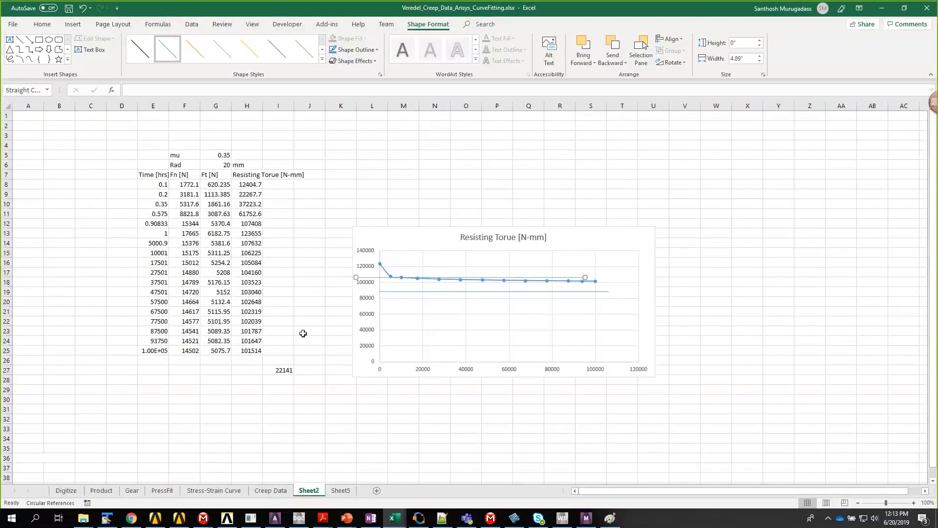
Enter an operating torque of 110000 in I29 and label it "Op.Torque" in H29
{"action": "left_click", "coordinate": [282, 392]}
{"action": "type", "text": "11"}
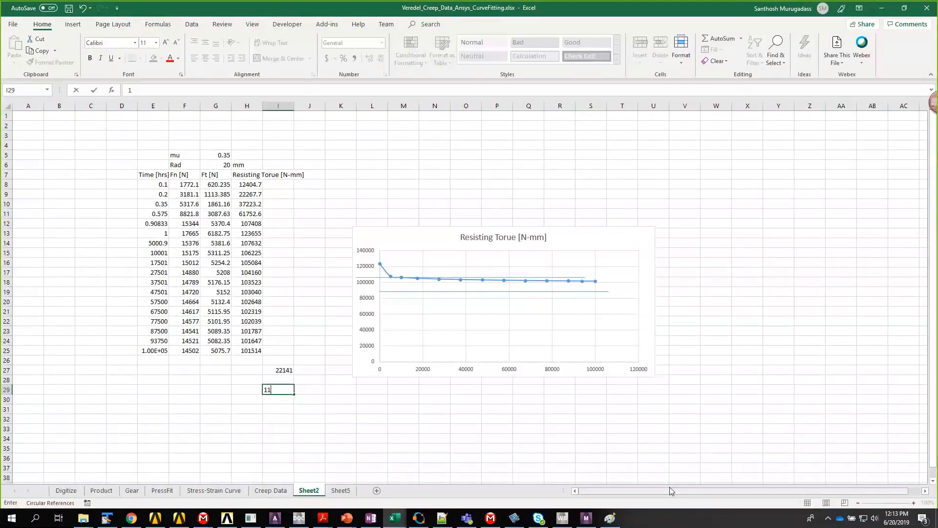
{"action": "type", "text": "0000"}
{"action": "left_click", "coordinate": [337, 459]}
{"action": "left_click", "coordinate": [261, 393]}
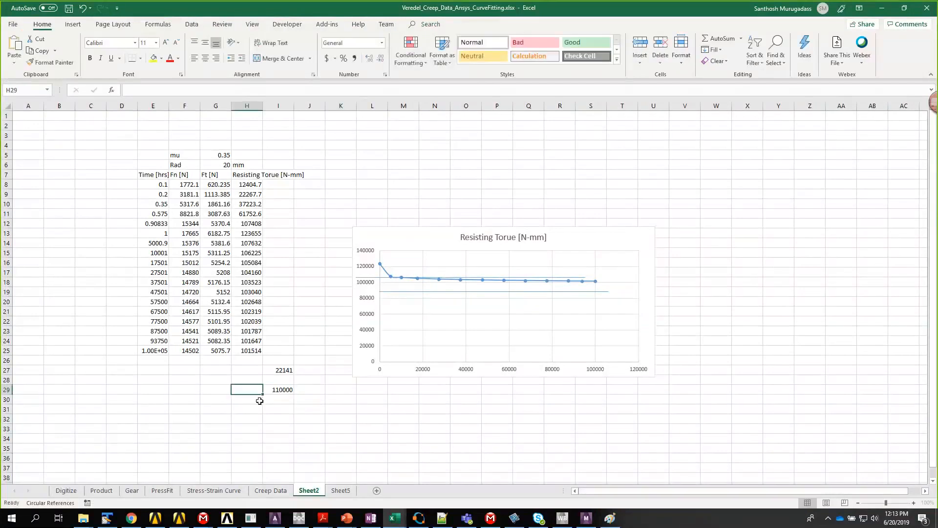
{"action": "type", "text": "Op.T"}
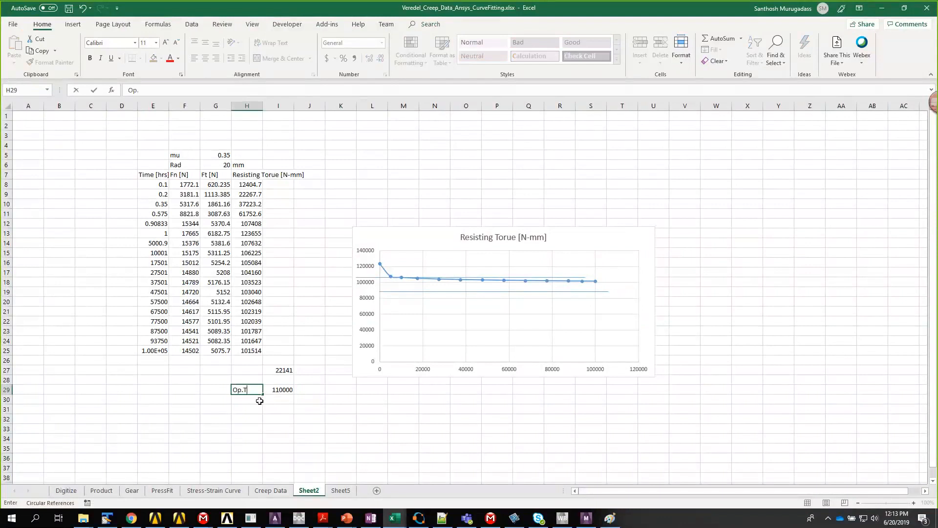
{"action": "type", "text": "orque"}
{"action": "left_click", "coordinate": [247, 380]}
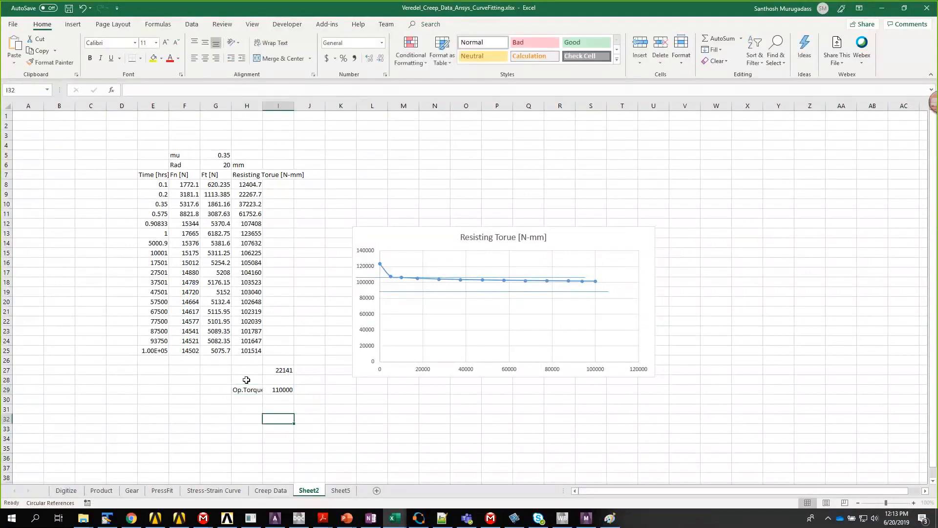
Label H31 "Ini.Resis Torque" and autofit the width of column H
{"action": "left_click", "coordinate": [246, 411]}
{"action": "type", "text": "Ini"}
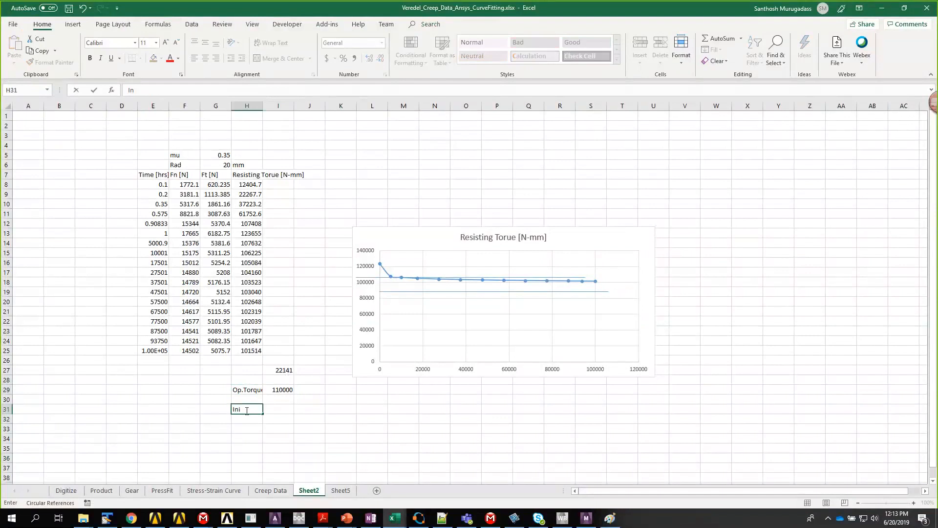
{"action": "type", "text": ".Resis Torque"}
{"action": "left_click", "coordinate": [320, 418]}
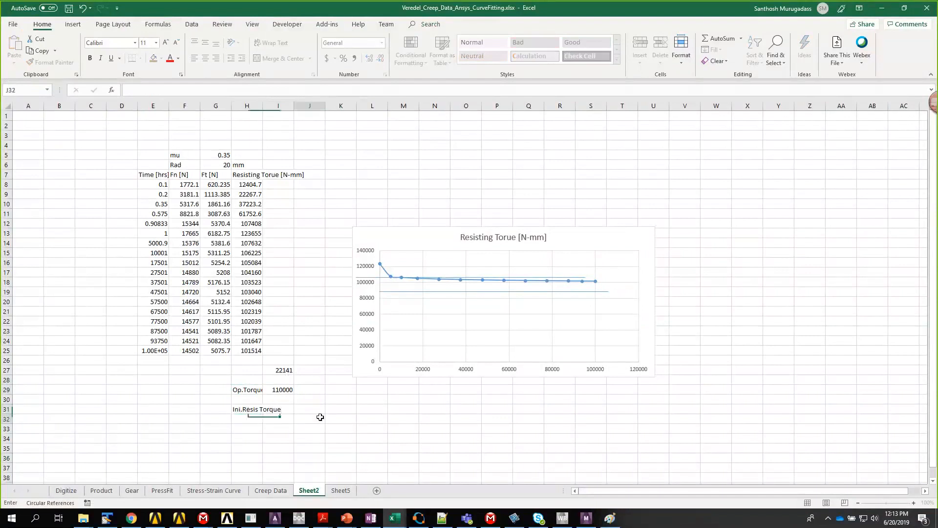
{"action": "double_click", "coordinate": [262, 106]}
Link I31 to the initial resisting torque with =H13
{"action": "left_click", "coordinate": [323, 408]}
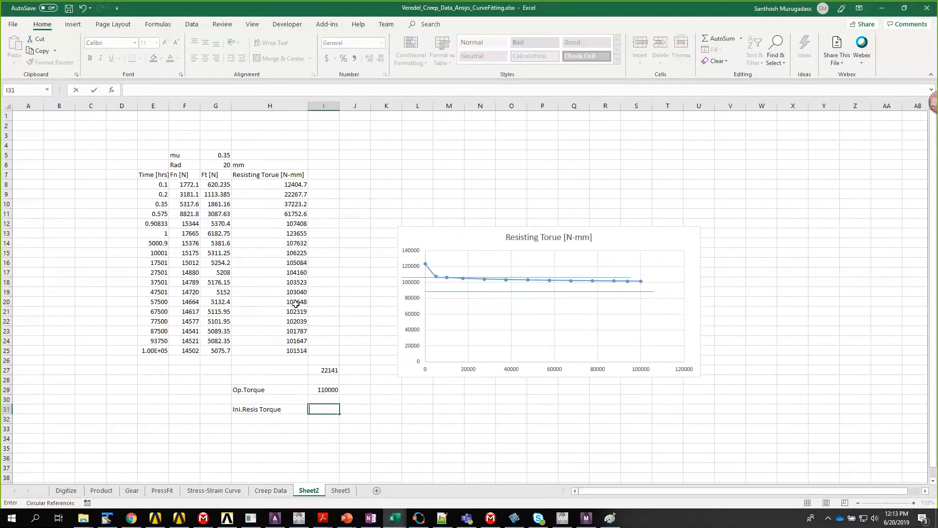
{"action": "type", "text": "="}
{"action": "left_click", "coordinate": [298, 233]}
{"action": "key", "text": "Return"}
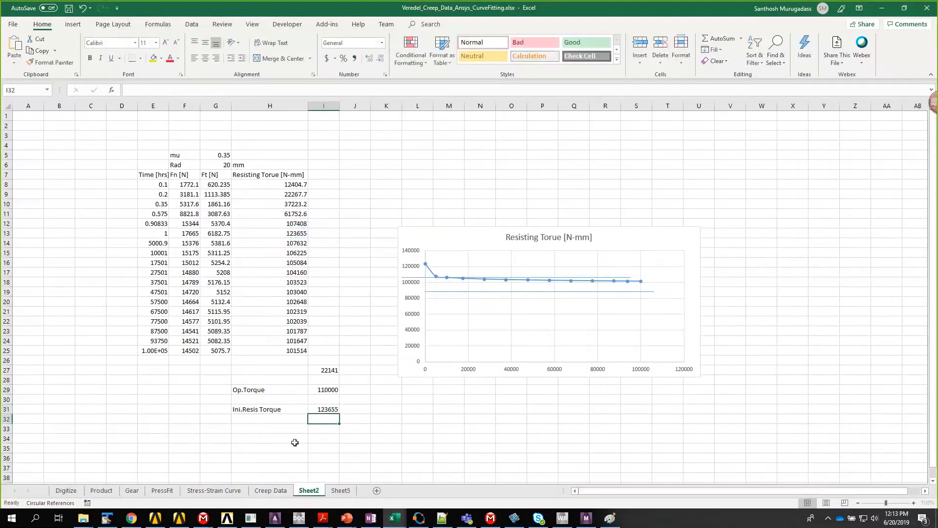
Label H33 "Margin" and calculate the initial torque margin in I33 with =1-I31/I29
{"action": "left_click", "coordinate": [281, 430]}
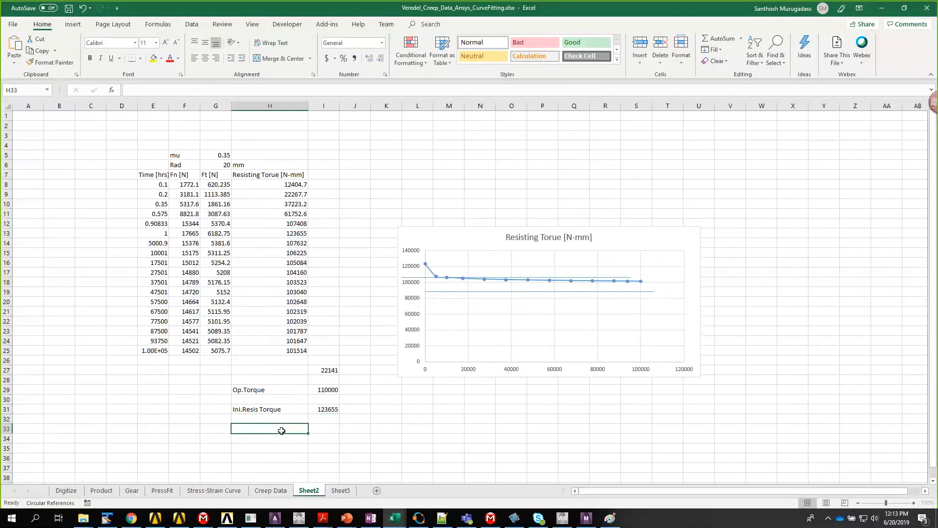
{"action": "type", "text": "Margin"}
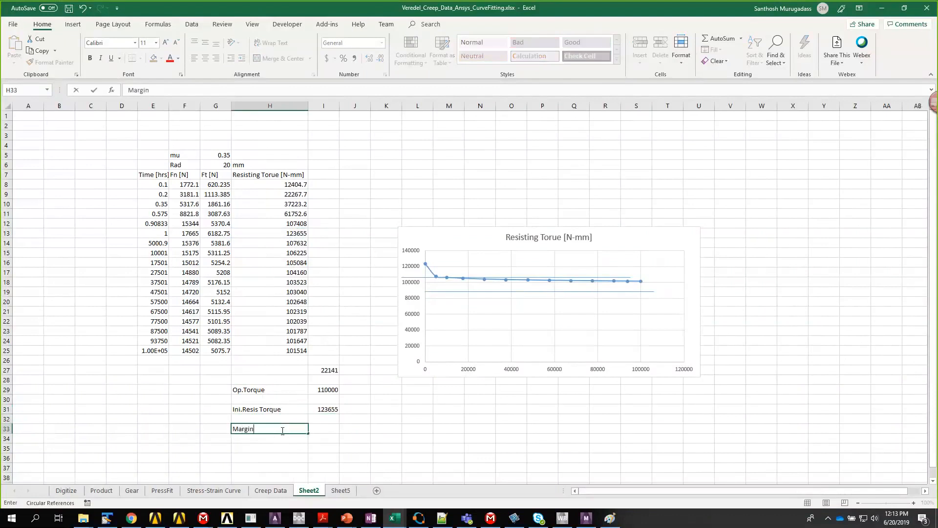
{"action": "key", "text": "Tab"}
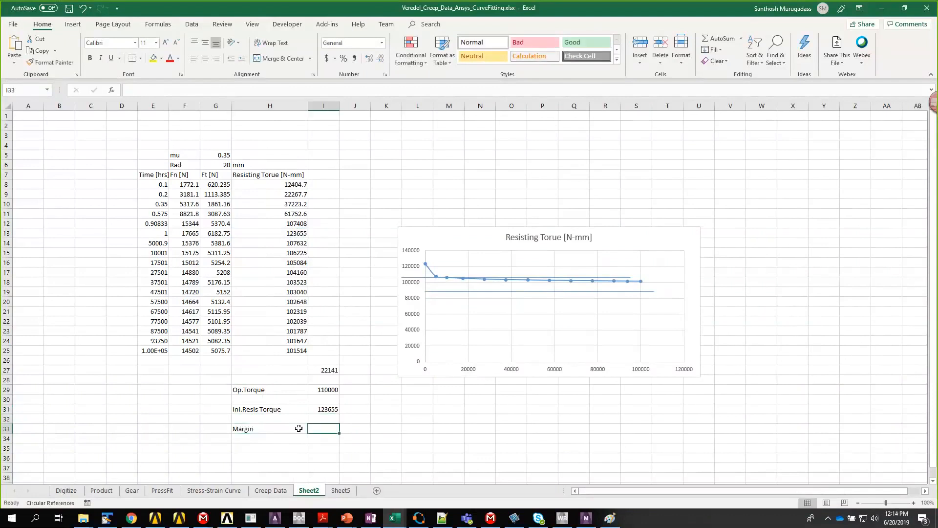
{"action": "type", "text": "="}
{"action": "left_click", "coordinate": [325, 409]}
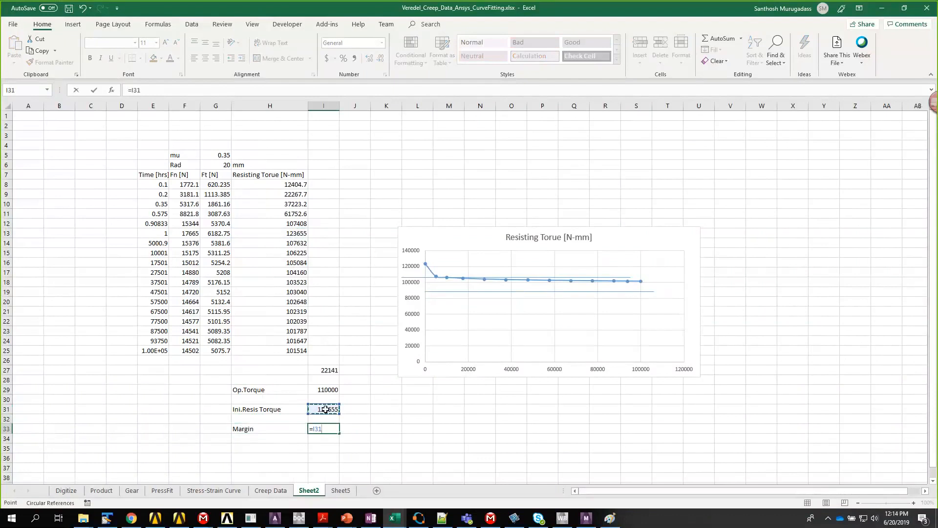
{"action": "type", "text": "/"}
{"action": "left_click", "coordinate": [331, 389]}
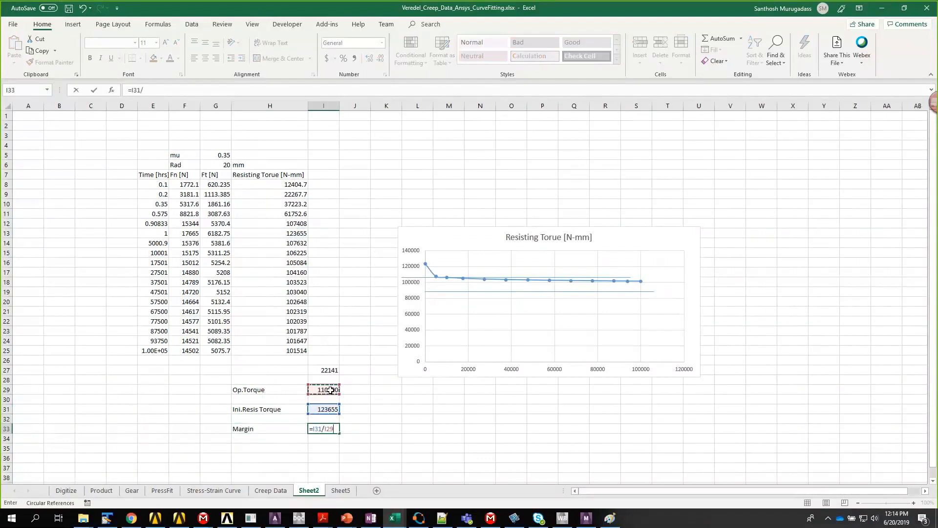
{"action": "left_click", "coordinate": [314, 429]}
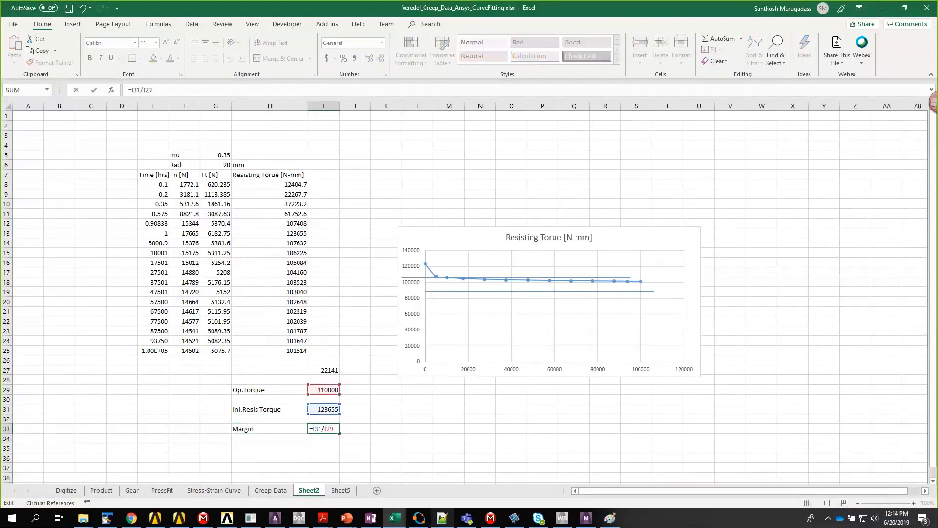
{"action": "type", "text": "1-"}
{"action": "key", "text": "Return"}
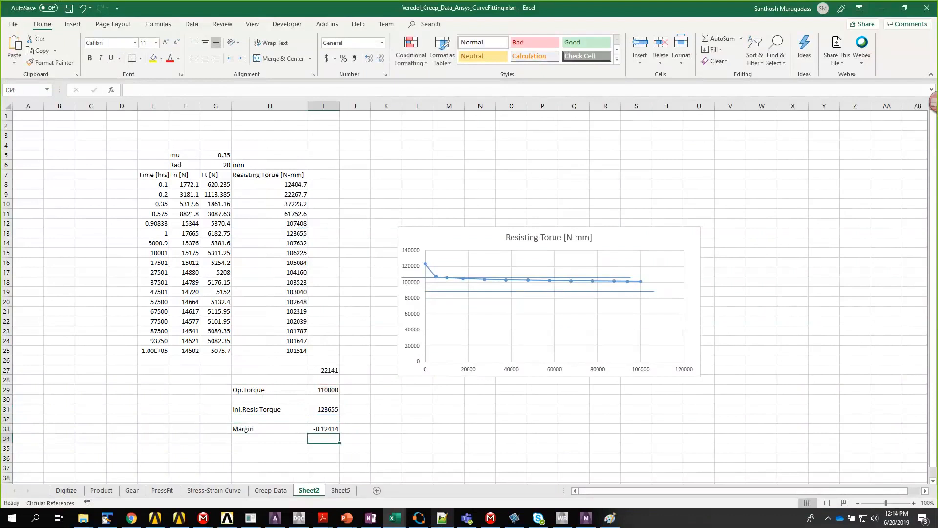
Change the margin formula in I33 to =I31/I29-1 and format the cell as a percentage
{"action": "double_click", "coordinate": [324, 429]}
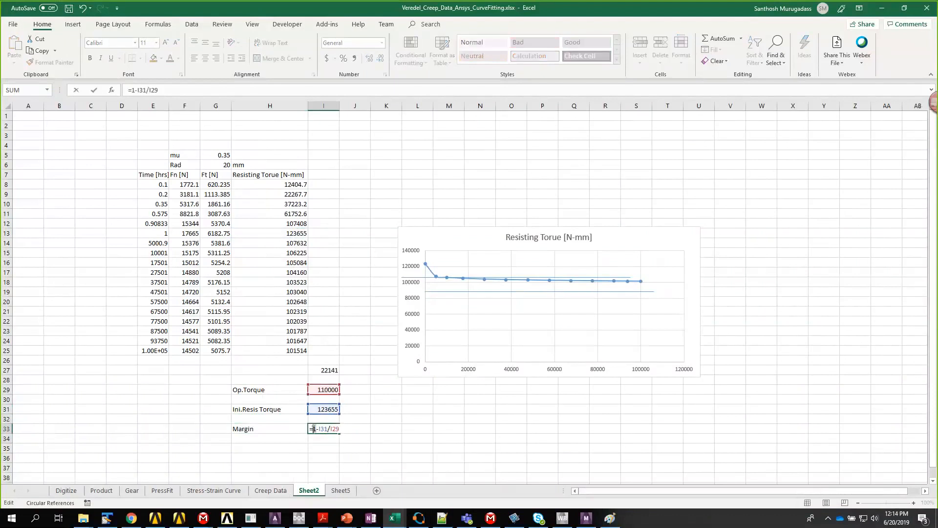
{"action": "left_click", "coordinate": [313, 428]}
{"action": "key", "text": "Delete"}
{"action": "key", "text": "Delete"}
{"action": "left_click", "coordinate": [345, 433]}
{"action": "type", "text": "-1"}
{"action": "key", "text": "Return"}
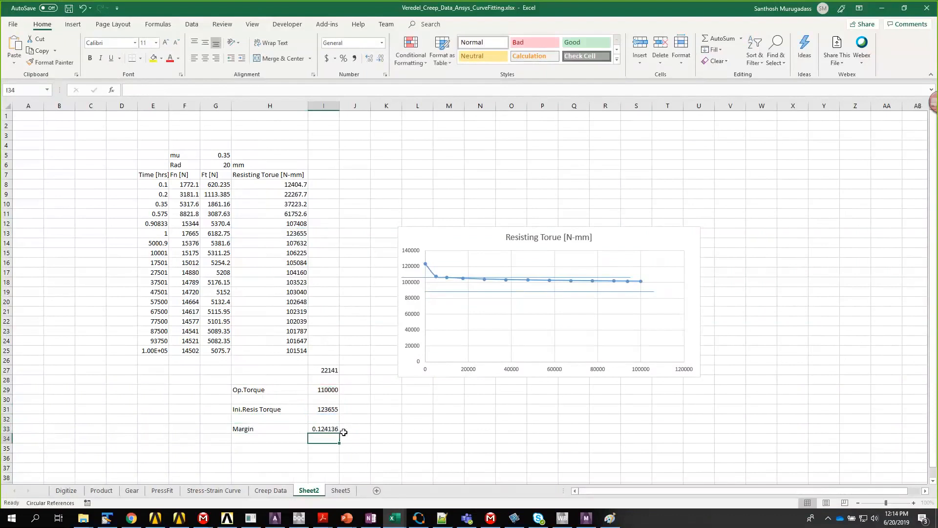
{"action": "left_click", "coordinate": [325, 429]}
{"action": "left_click", "coordinate": [344, 59]}
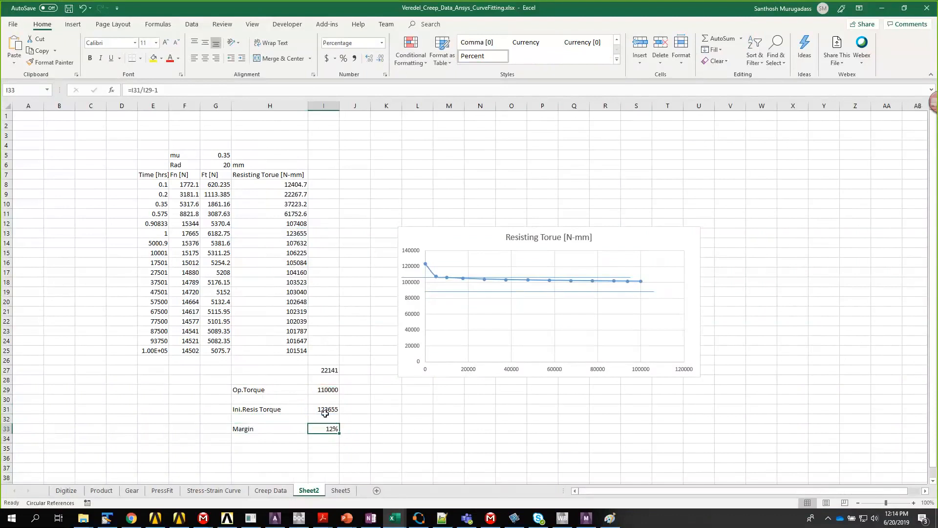
Label H35 "Resis.Torqu @ 100000 hrs" and link I35 to the final resisting torque with =H25
{"action": "left_click", "coordinate": [253, 448]}
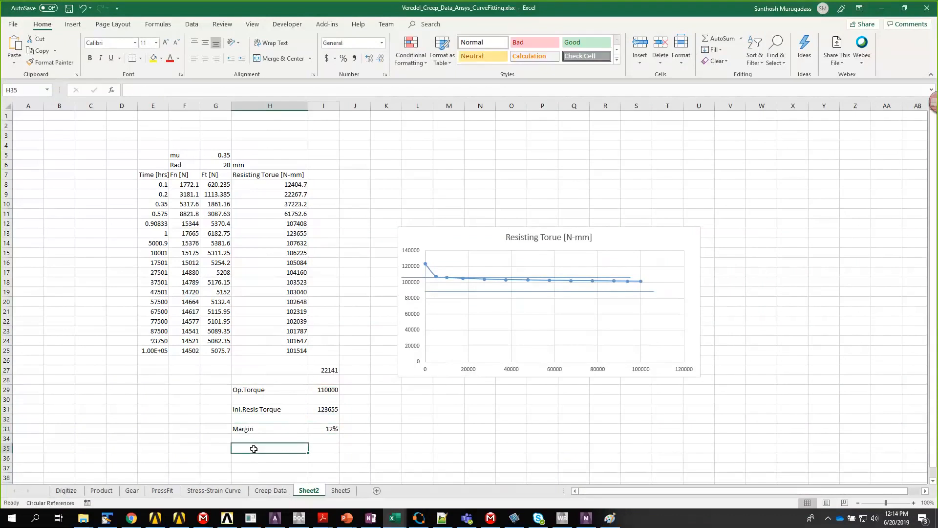
{"action": "left_click", "coordinate": [270, 428]}
{"action": "left_click", "coordinate": [275, 448]}
{"action": "type", "text": "Rsis"}
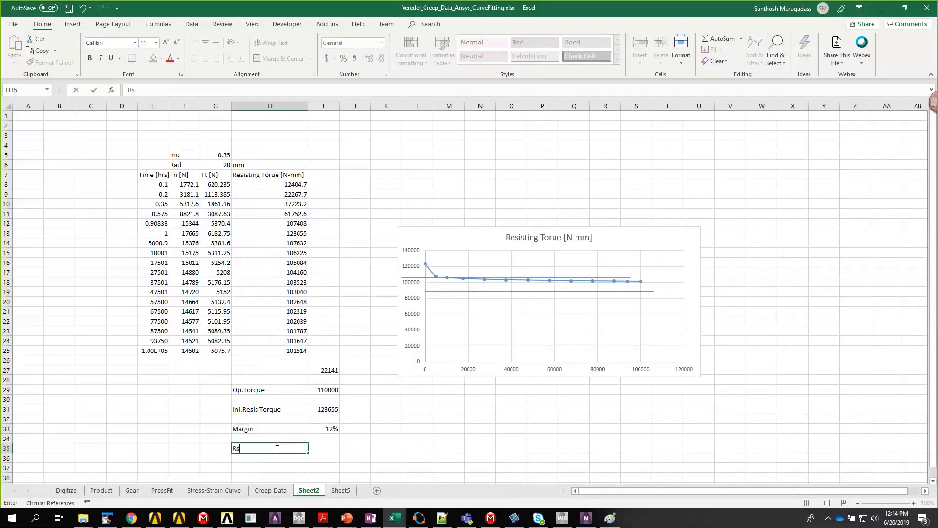
{"action": "key", "text": "BackSpace"}
{"action": "key", "text": "BackSpace"}
{"action": "key", "text": "BackSpace"}
{"action": "type", "text": "esis.Torqu @ 100000 hrs"}
{"action": "key", "text": "Tab"}
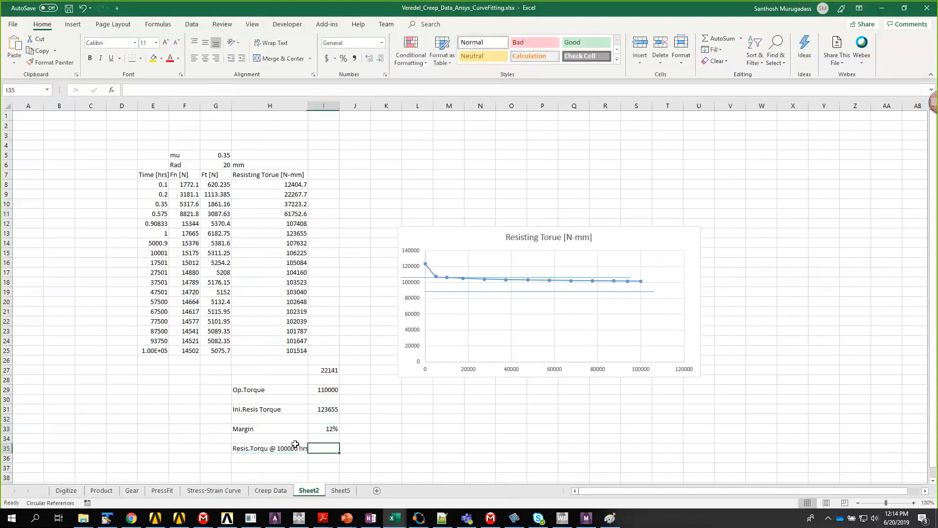
{"action": "type", "text": "="}
{"action": "left_click", "coordinate": [295, 348]}
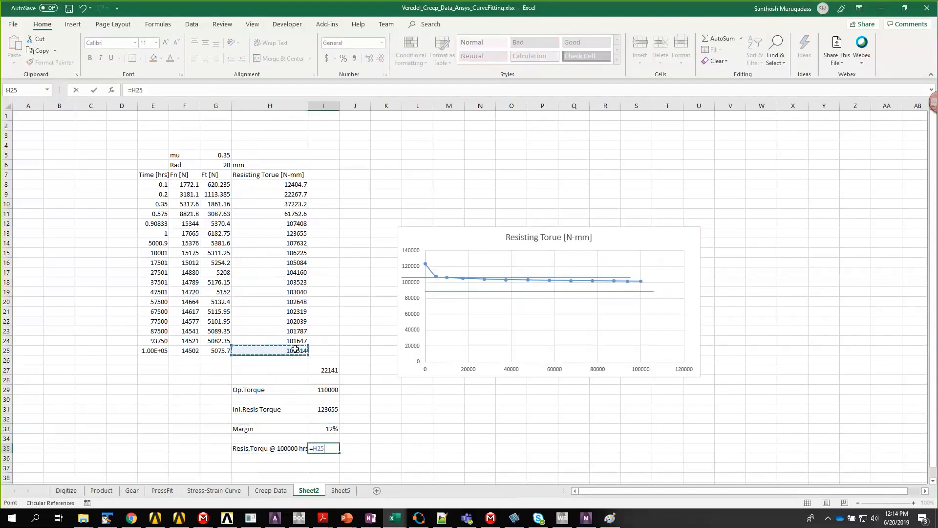
{"action": "key", "text": "Return"}
Copy the margin row to row 37 and correct the formula in I37 to =I35/I29-1
{"action": "left_click_drag", "start_coordinate": [260, 429], "coordinate": [344, 468]}
{"action": "double_click", "coordinate": [342, 468]}
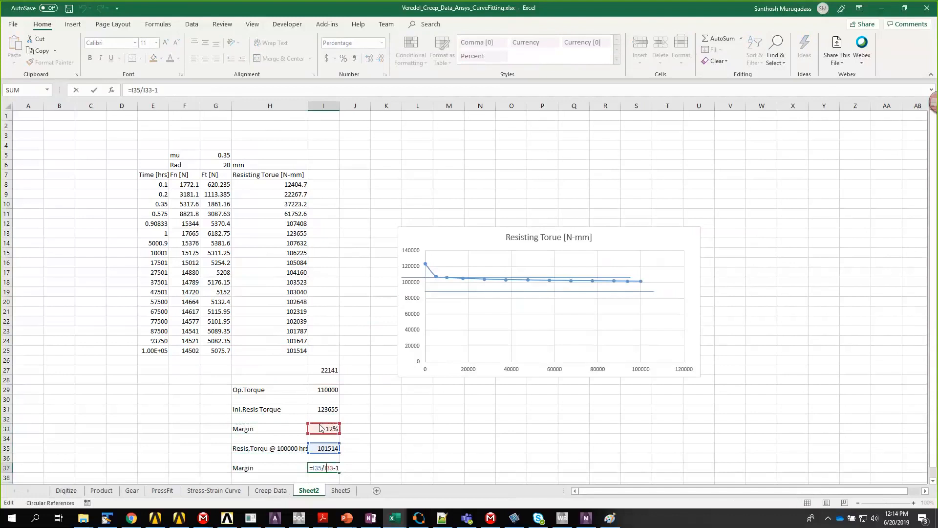
{"action": "left_click_drag", "start_coordinate": [320, 425], "coordinate": [320, 386]}
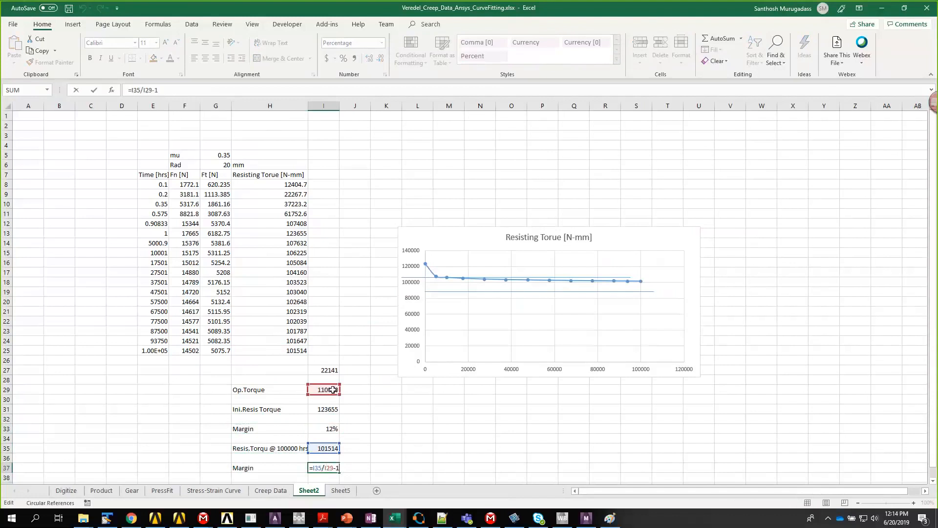
{"action": "key", "text": "Return"}
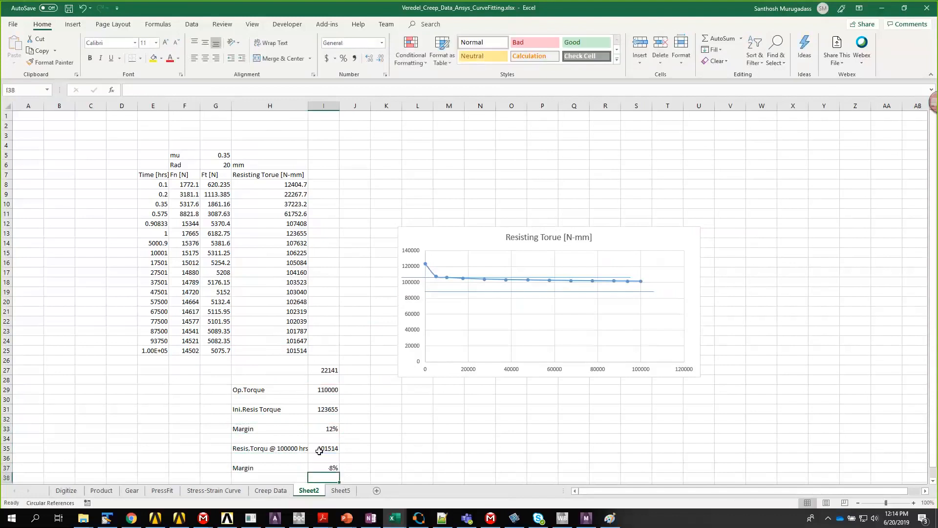
Remove the lower horizontal line from the torque chart and raise the other one to about the 110000 operating torque level
{"action": "scroll", "coordinate": [320, 450], "scroll_direction": "down", "scroll_amount": 2}
{"action": "scroll", "coordinate": [328, 439], "scroll_direction": "down", "scroll_amount": 1}
{"action": "left_click", "coordinate": [328, 438]}
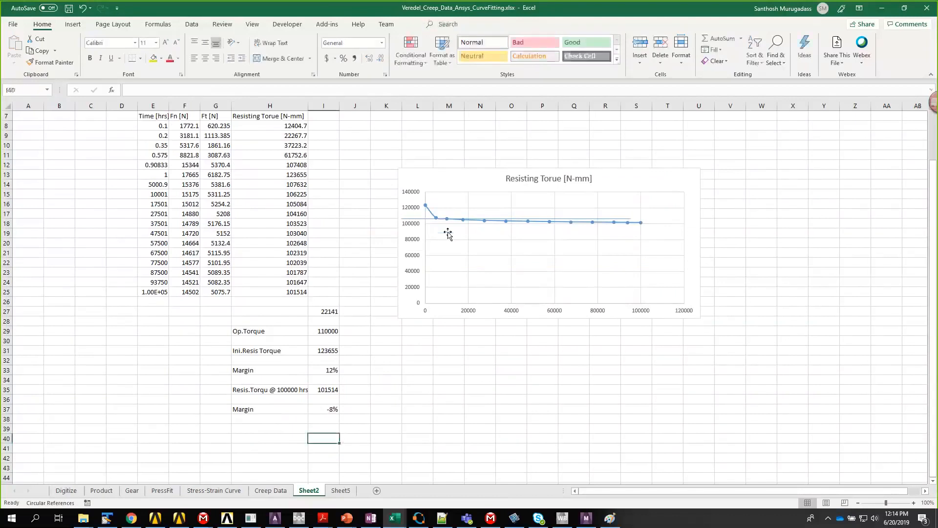
{"action": "left_click", "coordinate": [423, 218]}
{"action": "left_click_drag", "start_coordinate": [423, 216], "coordinate": [423, 215]}
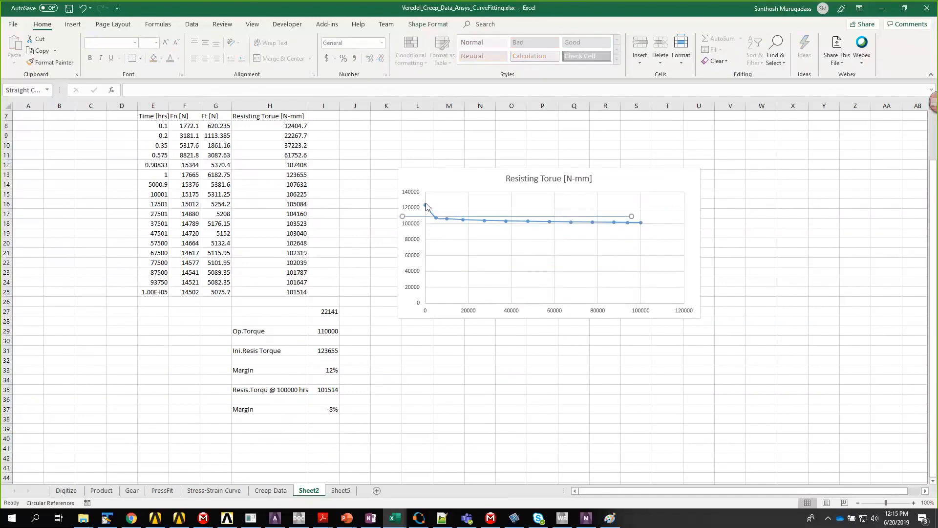
{"action": "left_click", "coordinate": [425, 205]}
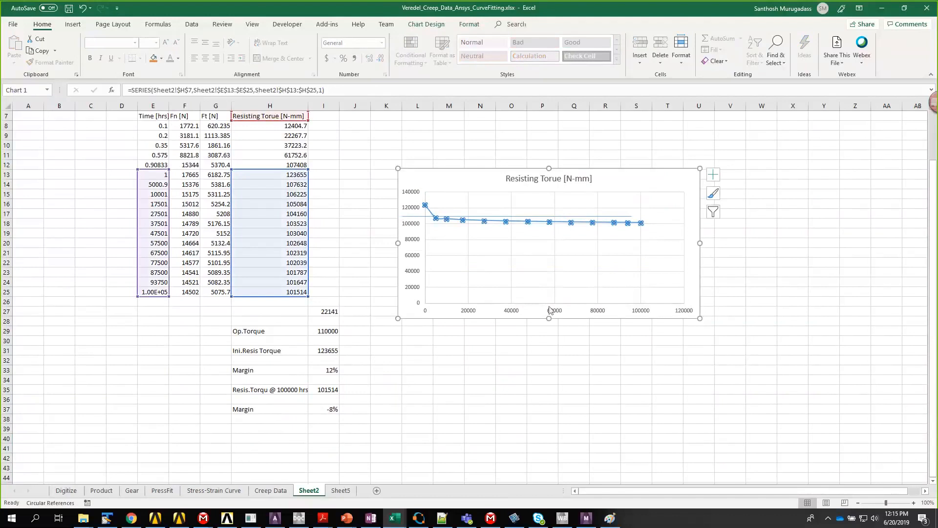
{"action": "left_click", "coordinate": [502, 379]}
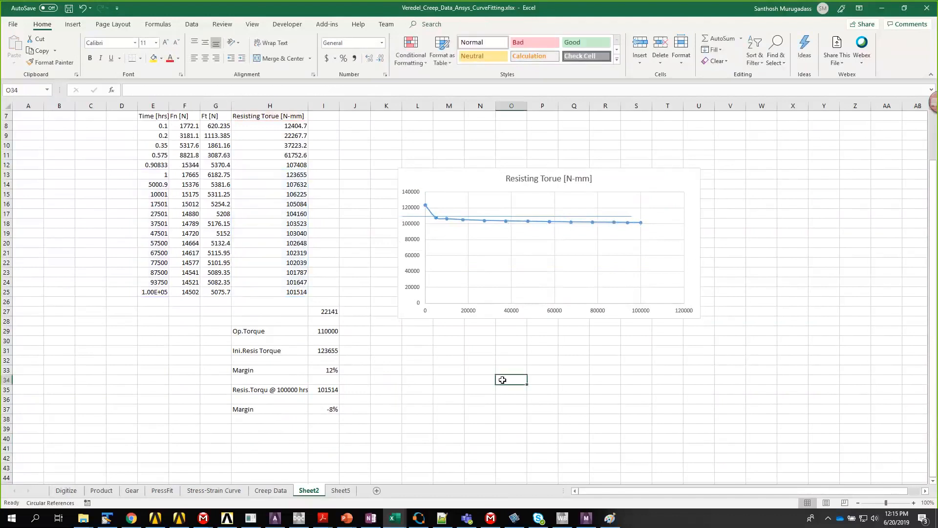
{"action": "scroll", "coordinate": [502, 379], "scroll_direction": "up", "scroll_amount": 2}
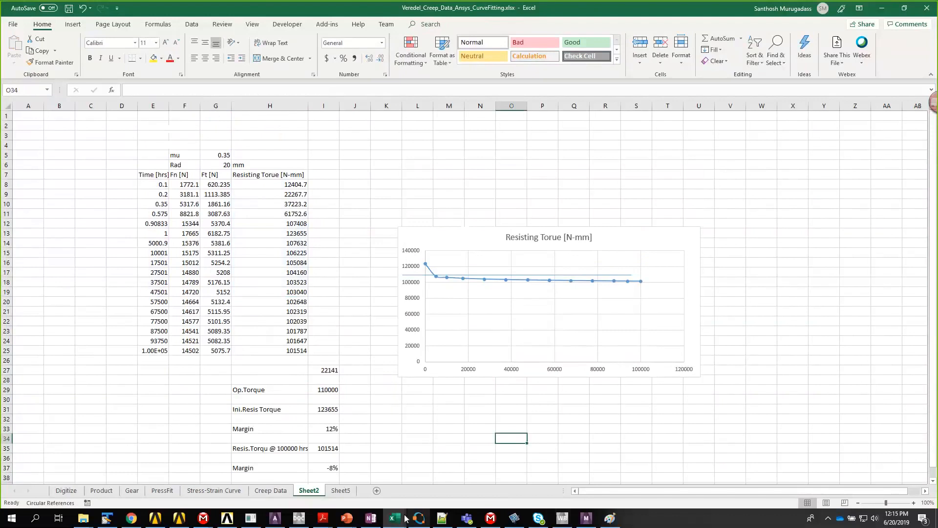
Switch to the Static Structural model in Ansys Mechanical and examine the Equivalent Stress and Equivalent Stress 2 results
{"action": "left_click", "coordinate": [489, 519]}
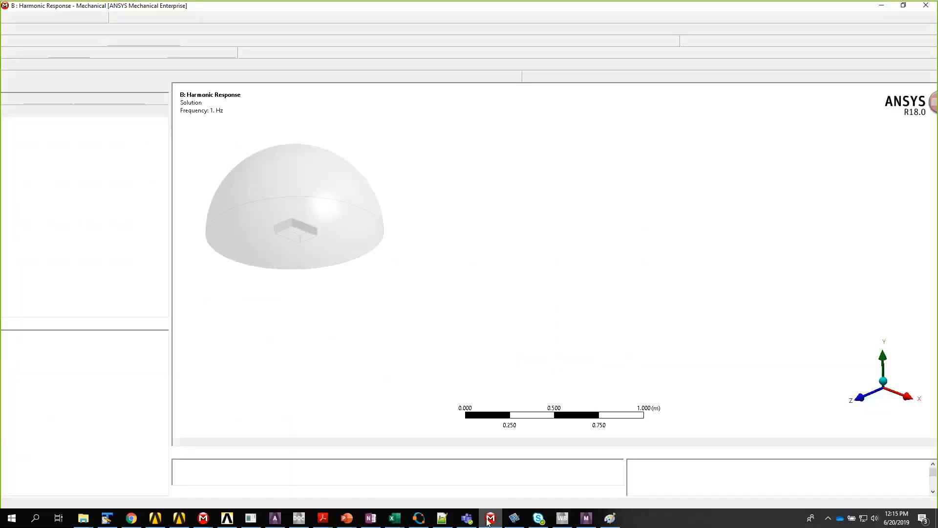
{"action": "left_click", "coordinate": [489, 522]}
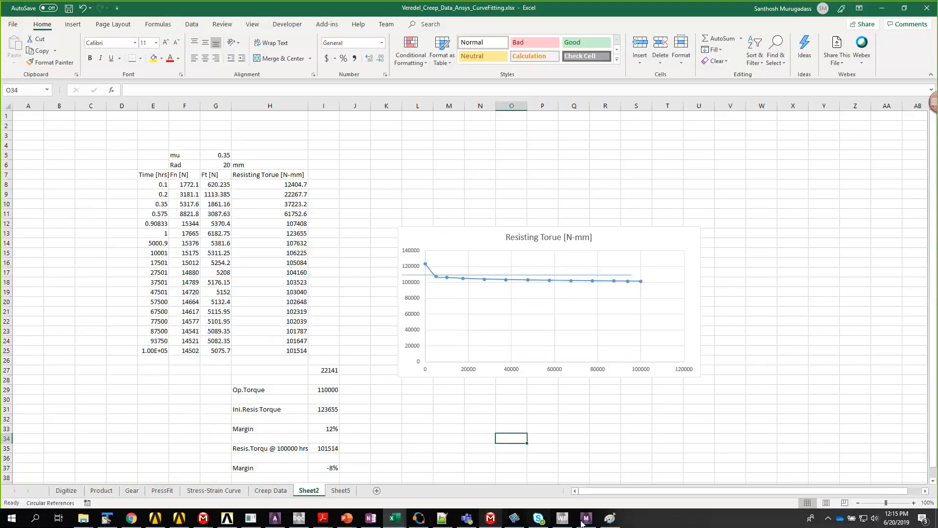
{"action": "left_click", "coordinate": [584, 521]}
{"action": "left_click", "coordinate": [92, 252]}
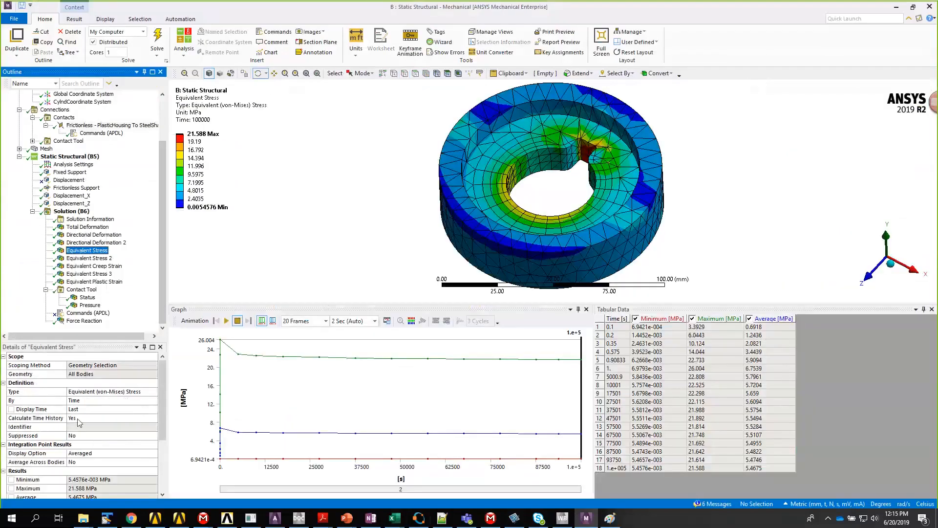
{"action": "key", "text": "Down"}
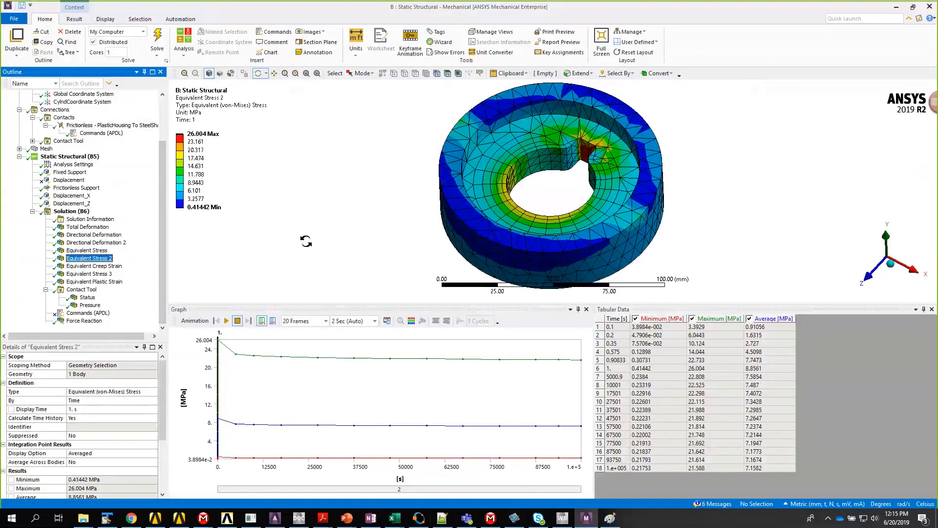
{"action": "left_click_drag", "start_coordinate": [305, 241], "coordinate": [276, 239]}
{"action": "scroll", "coordinate": [295, 232], "scroll_direction": "up", "scroll_amount": 2}
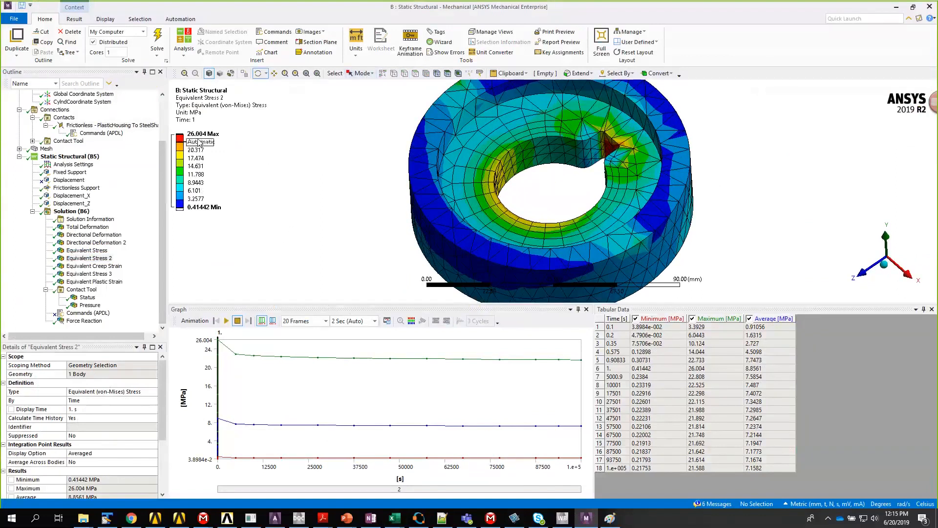
Return to the Veredel creep workbook in Excel and link the stress in J10 of the Creep Data sheet with =D13
{"action": "mouse_move", "coordinate": [398, 519]}
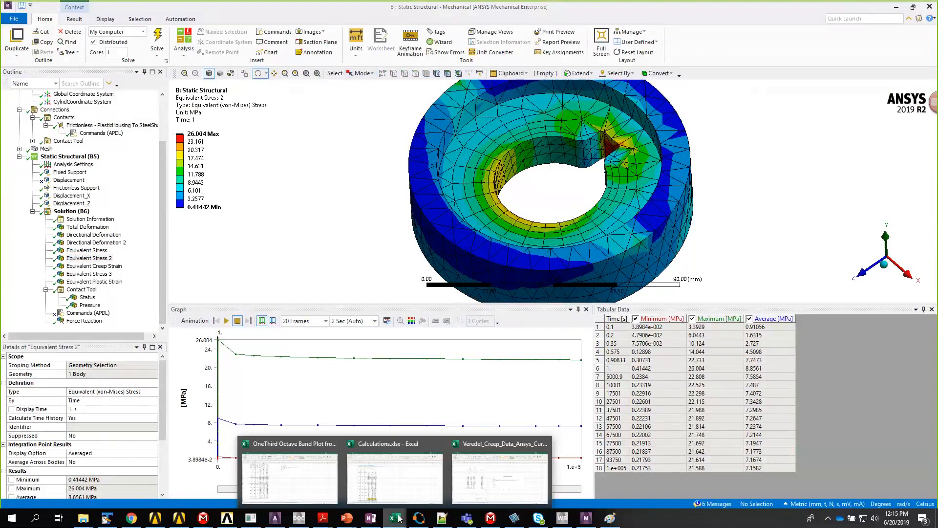
{"action": "left_click", "coordinate": [491, 486]}
{"action": "left_click", "coordinate": [270, 490]}
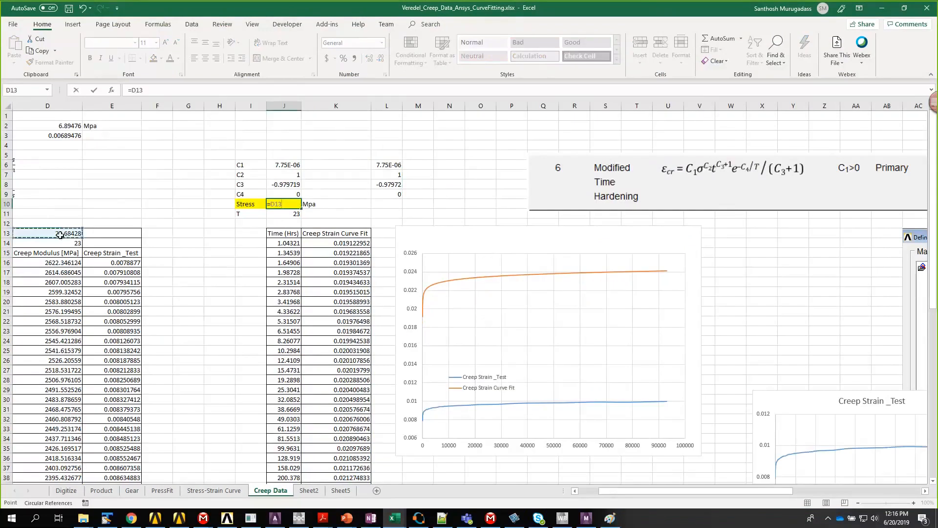
{"action": "left_click", "coordinate": [59, 235]}
{"action": "key", "text": "Return"}
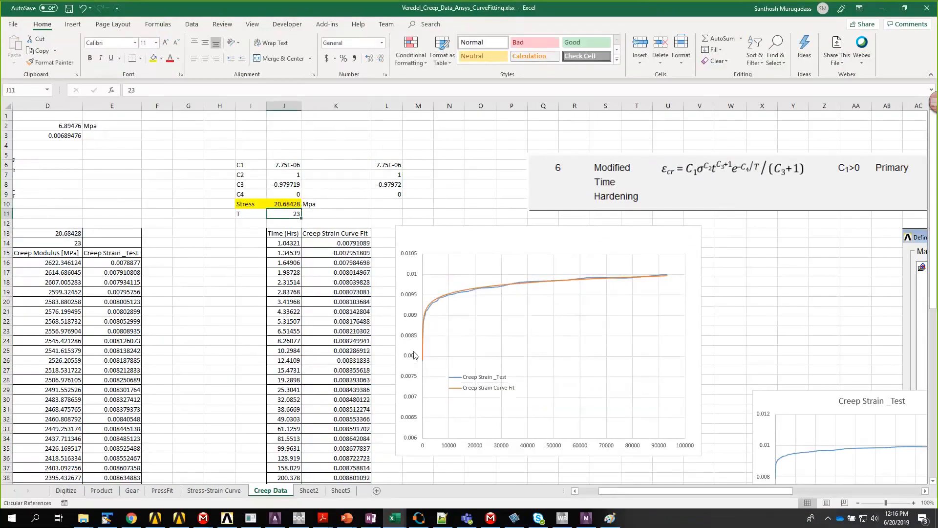
Try stress values of 15 and 30 MPa in J10, then select the block of creep constants, stress and temperature
{"action": "left_click", "coordinate": [289, 204]}
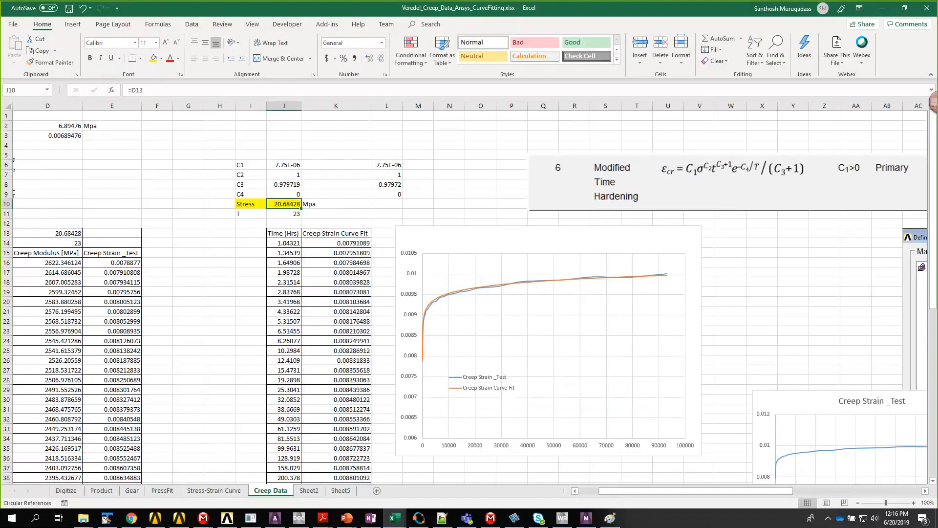
{"action": "type", "text": "1"}
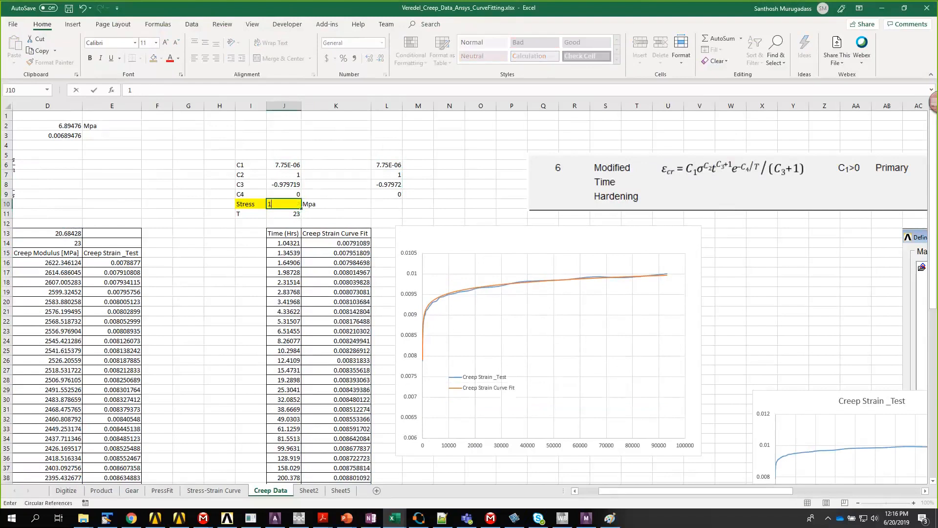
{"action": "type", "text": "5"}
{"action": "key", "text": "Return"}
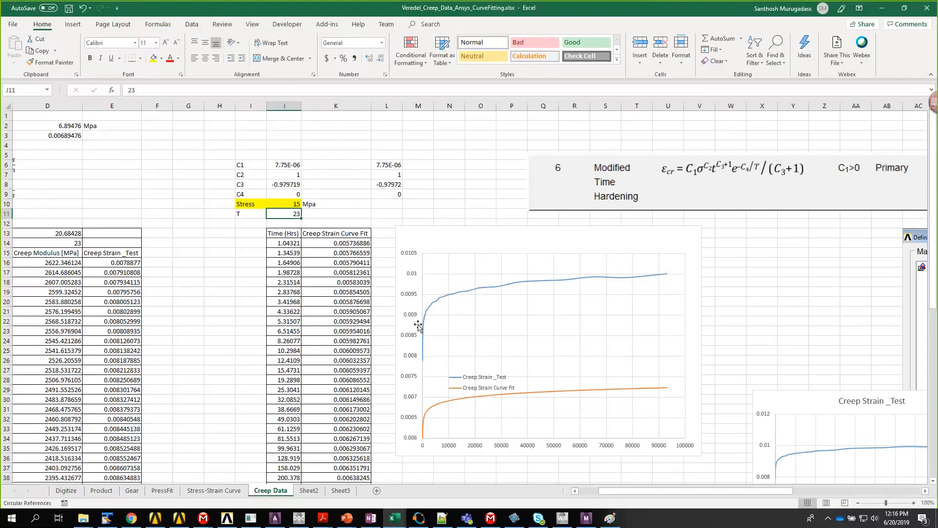
{"action": "left_click", "coordinate": [289, 205]}
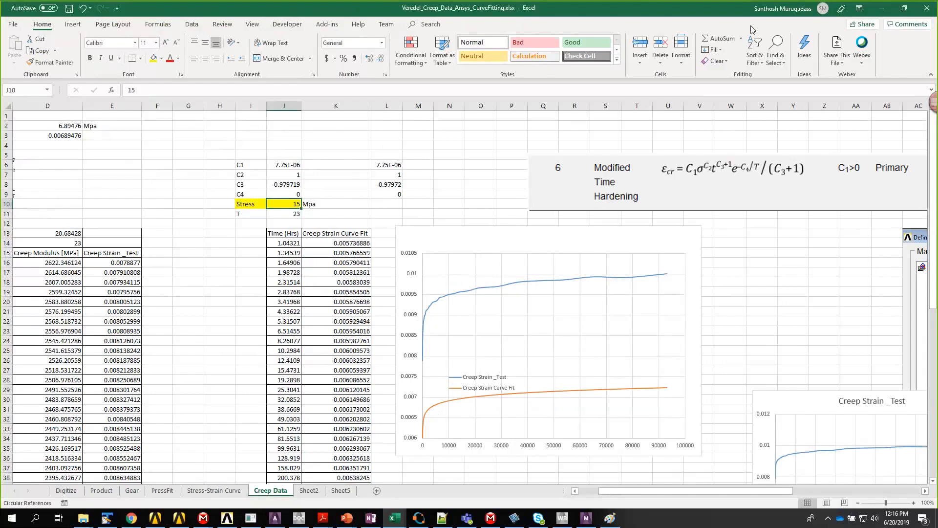
{"action": "type", "text": "30"}
{"action": "key", "text": "Return"}
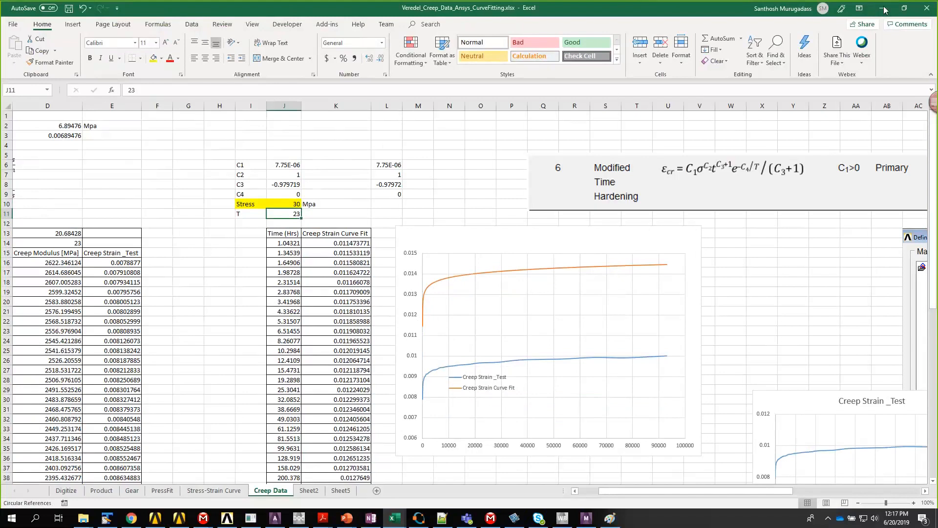
{"action": "left_click_drag", "start_coordinate": [239, 166], "coordinate": [386, 210]}
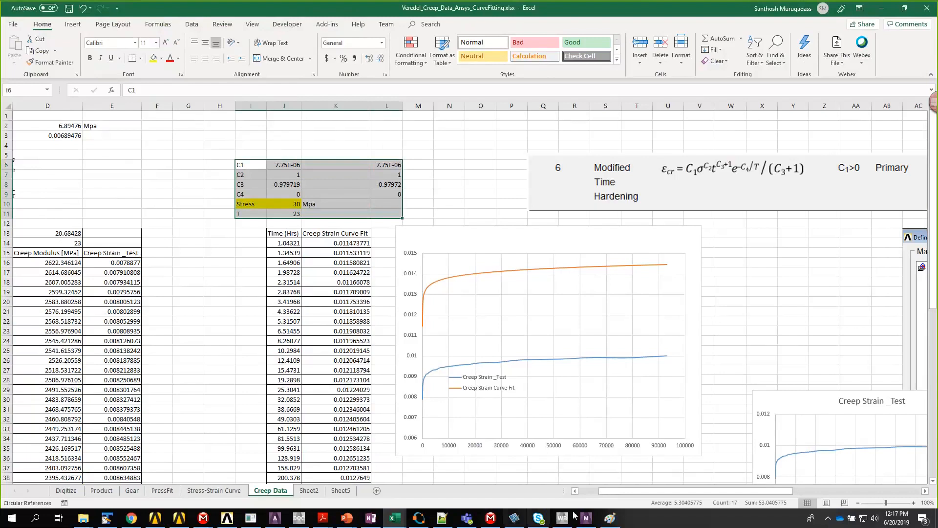
Switch to Ansys Mechanical and inspect the Equivalent Stress 2 contours around the housing bore and keyway
{"action": "left_click", "coordinate": [586, 518]}
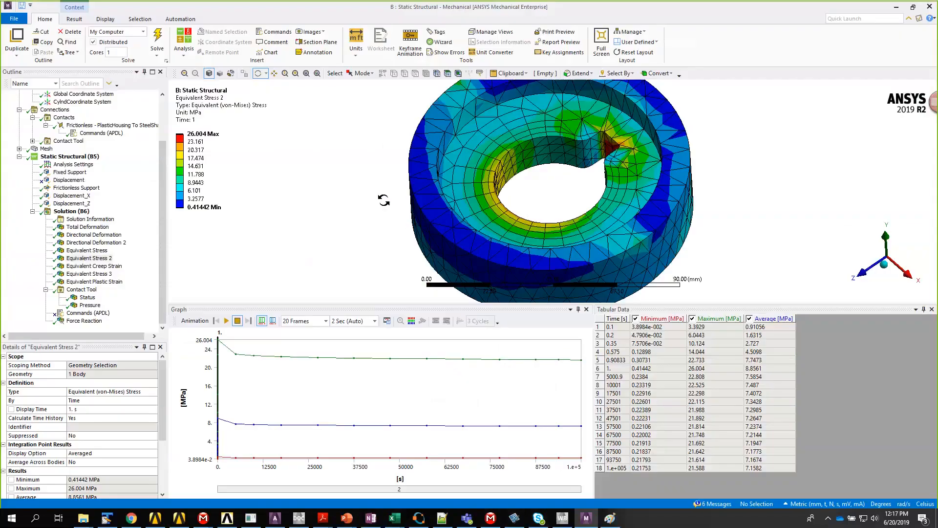
{"action": "left_click_drag", "start_coordinate": [383, 201], "coordinate": [340, 263]}
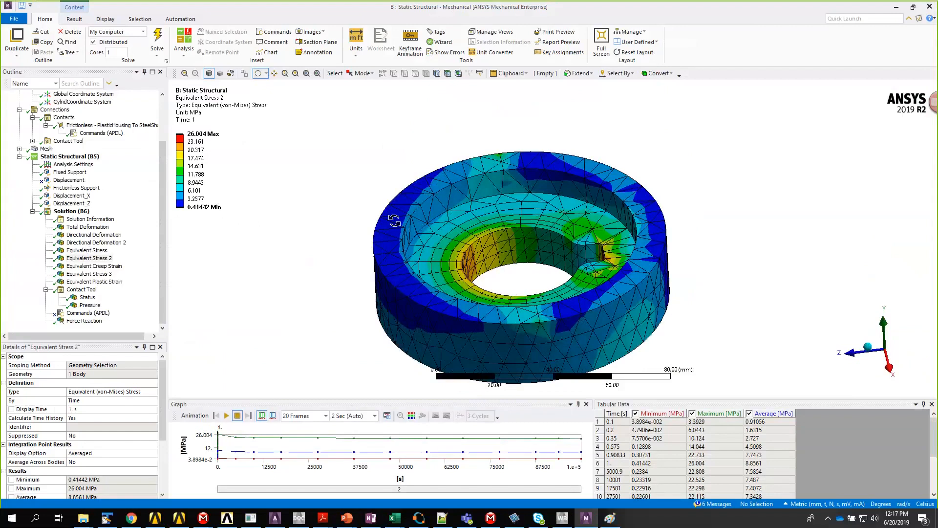
{"action": "left_click_drag", "start_coordinate": [394, 220], "coordinate": [368, 185]}
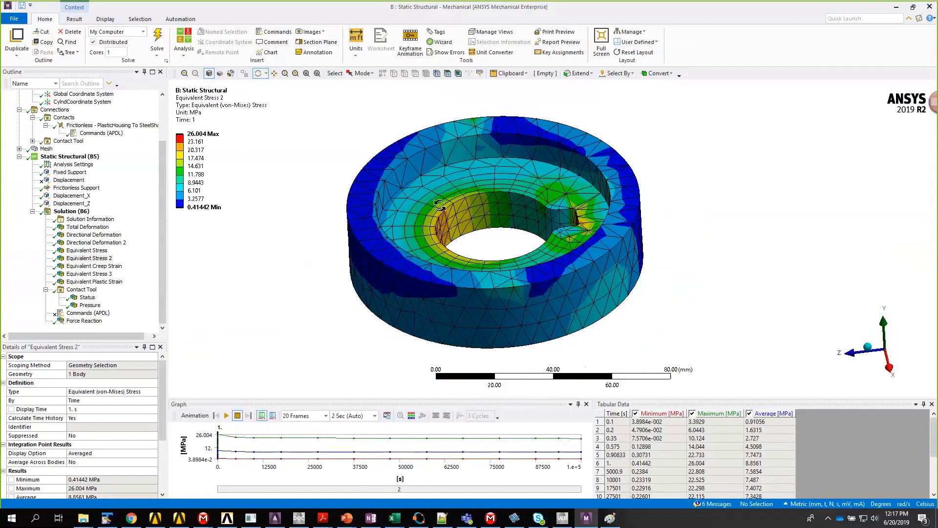
{"action": "left_click_drag", "start_coordinate": [439, 205], "coordinate": [446, 256]}
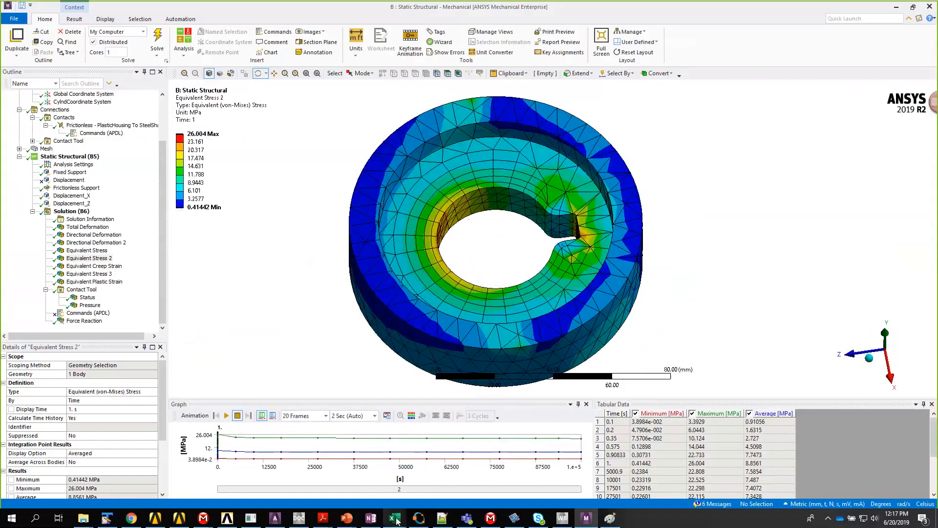
Return to the Creep Data sheet in Excel, set the stress in J10 to 20.6 MPa and select the creep strain chart
{"action": "mouse_move", "coordinate": [396, 519]}
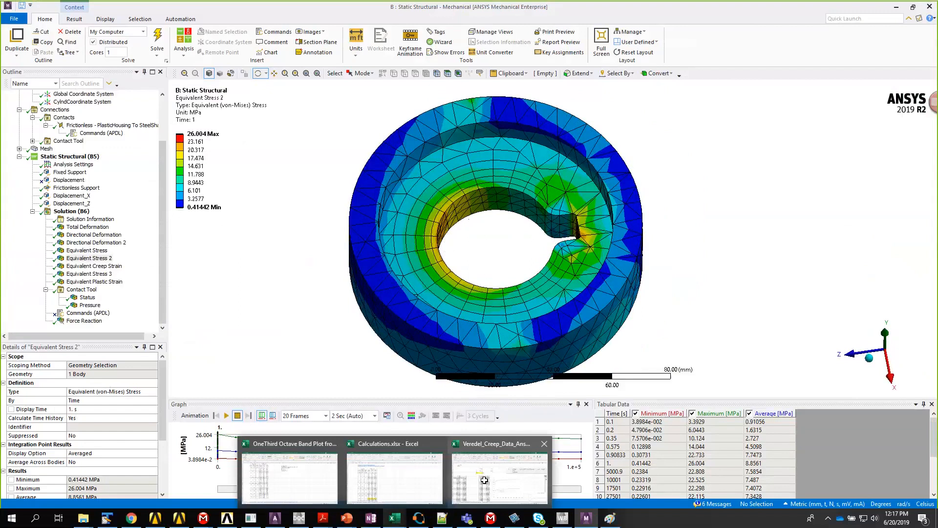
{"action": "left_click", "coordinate": [484, 480]}
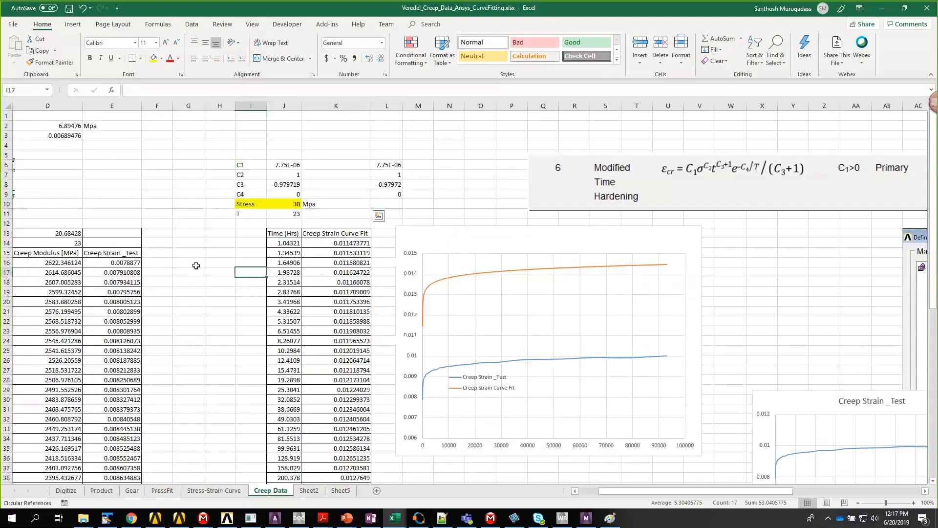
{"action": "scroll", "coordinate": [196, 265], "scroll_direction": "left", "scroll_amount": 3}
{"action": "left_click", "coordinate": [423, 204]}
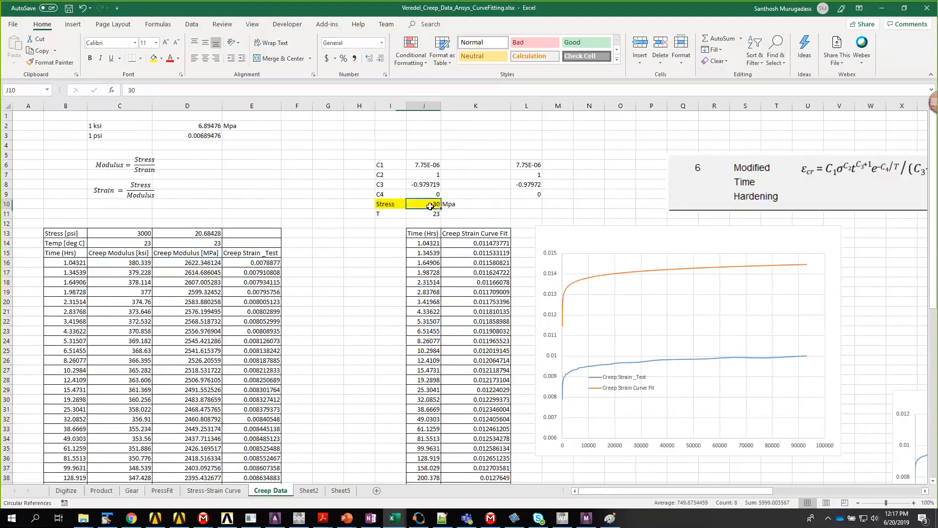
{"action": "type", "text": "26"}
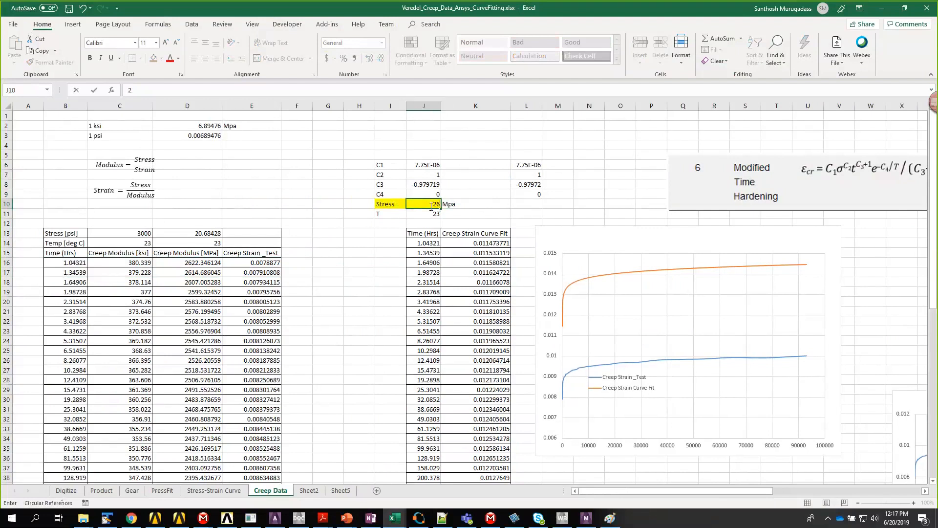
{"action": "key", "text": "BackSpace"}
{"action": "type", "text": "0.6"}
{"action": "key", "text": "Return"}
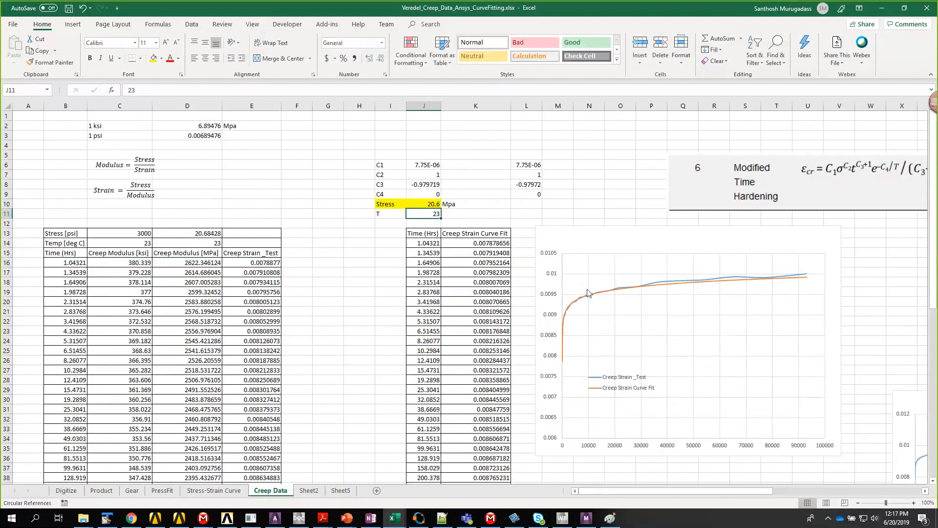
{"action": "left_click", "coordinate": [606, 243]}
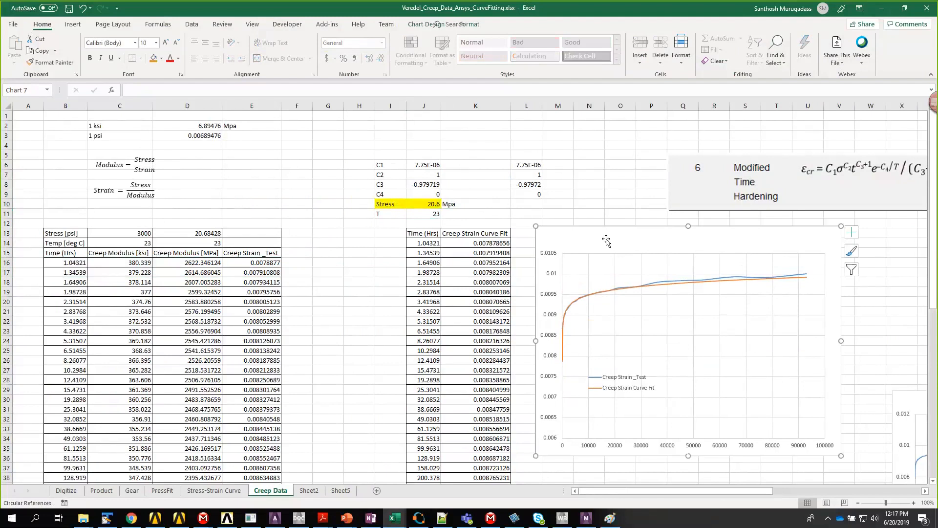
Switch to Paint and sketch blue axes beside the existing drawing, with a labelled red curve that rises steeply and flattens out
{"action": "left_click", "coordinate": [611, 521]}
{"action": "key", "text": "ctrl+a"}
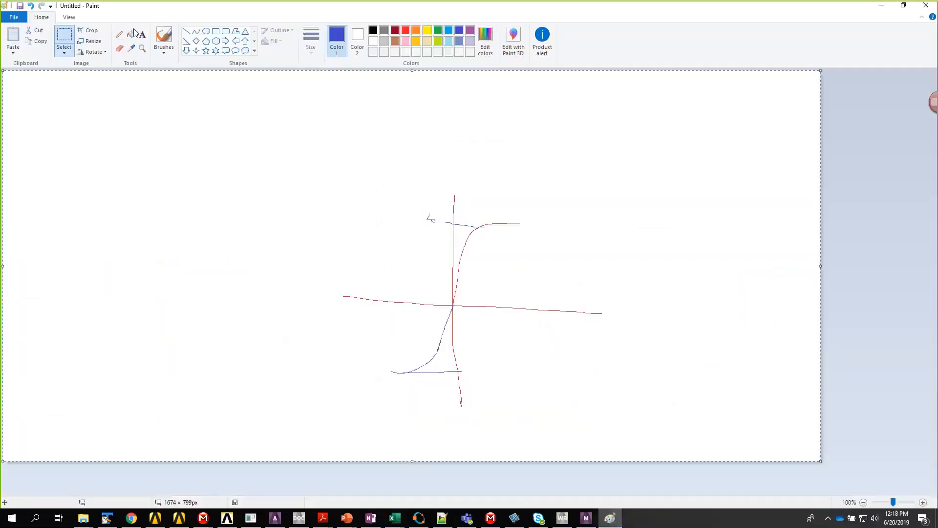
{"action": "left_click", "coordinate": [118, 34]}
{"action": "left_click_drag", "start_coordinate": [69, 100], "coordinate": [84, 402]}
{"action": "left_click_drag", "start_coordinate": [55, 331], "coordinate": [436, 346]}
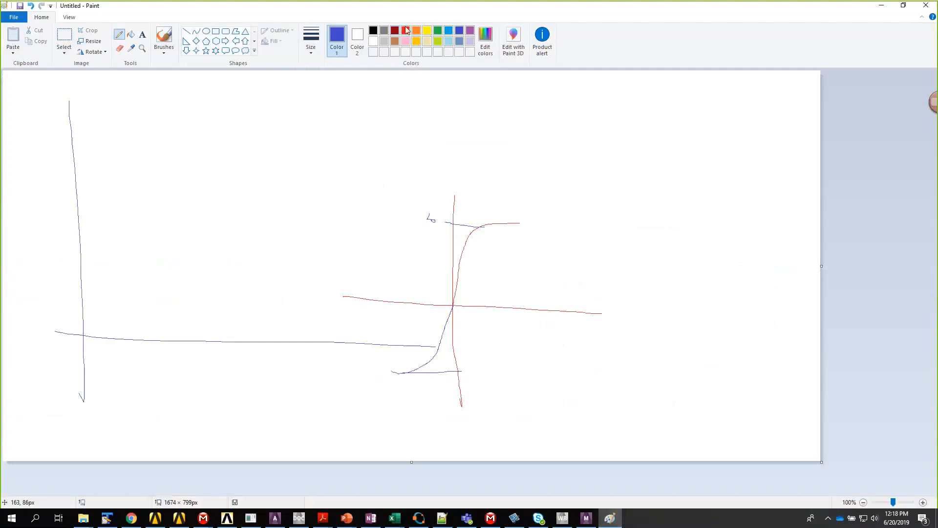
{"action": "mouse_move", "coordinate": [82, 299]}
{"action": "left_mouse_down"}
{"action": "mouse_move", "coordinate": [109, 210]}
{"action": "mouse_move", "coordinate": [135, 189]}
{"action": "mouse_move", "coordinate": [297, 163]}
{"action": "mouse_move", "coordinate": [392, 161]}
{"action": "mouse_move", "coordinate": [364, 151]}
{"action": "mouse_move", "coordinate": [374, 148]}
{"action": "left_mouse_up"}
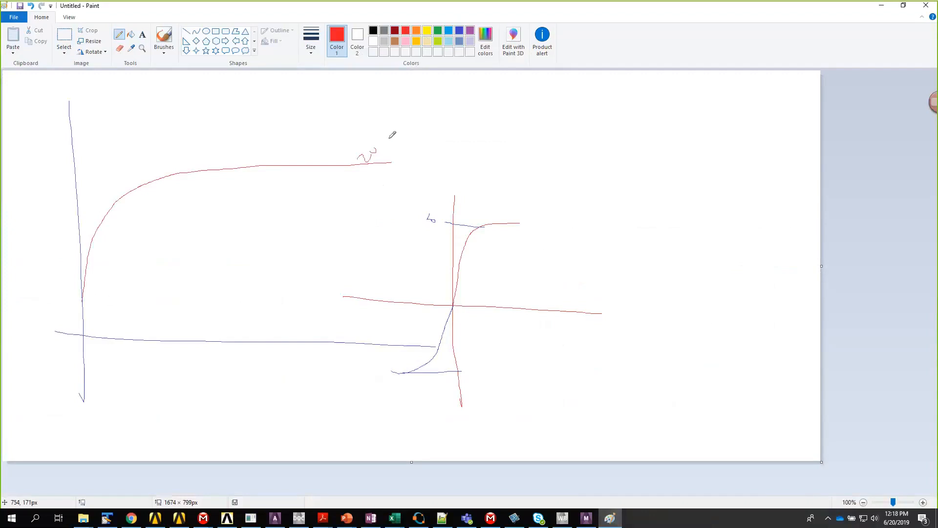
Sketch a second curve in indigo above the red one, starting higher on the vertical axis, with an arrow and the label 100 MPa
{"action": "left_click", "coordinate": [461, 34]}
{"action": "mouse_move", "coordinate": [79, 215]}
{"action": "left_mouse_down"}
{"action": "mouse_move", "coordinate": [132, 172]}
{"action": "mouse_move", "coordinate": [178, 159]}
{"action": "mouse_move", "coordinate": [284, 158]}
{"action": "mouse_move", "coordinate": [250, 159]}
{"action": "mouse_move", "coordinate": [268, 117]}
{"action": "mouse_move", "coordinate": [296, 99]}
{"action": "left_mouse_up"}
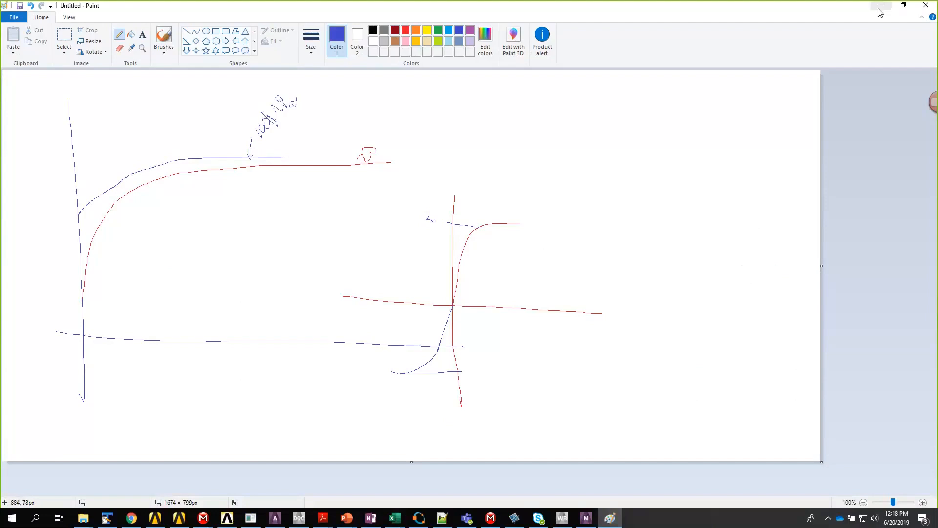
Switch to the Creep Data sheet in Excel and select the test stress cells, then the fit stress value in J10
{"action": "left_click_drag", "start_coordinate": [107, 234], "coordinate": [134, 279]}
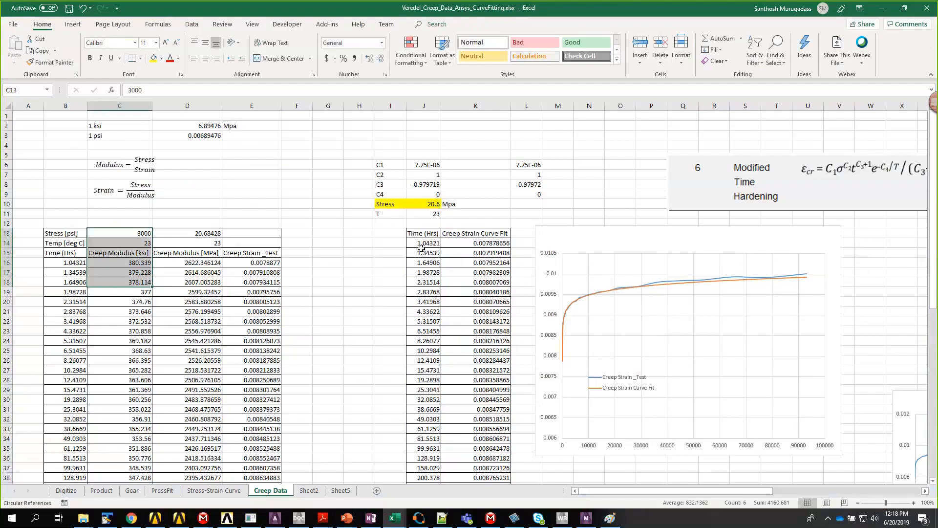
{"action": "left_click", "coordinate": [429, 206]}
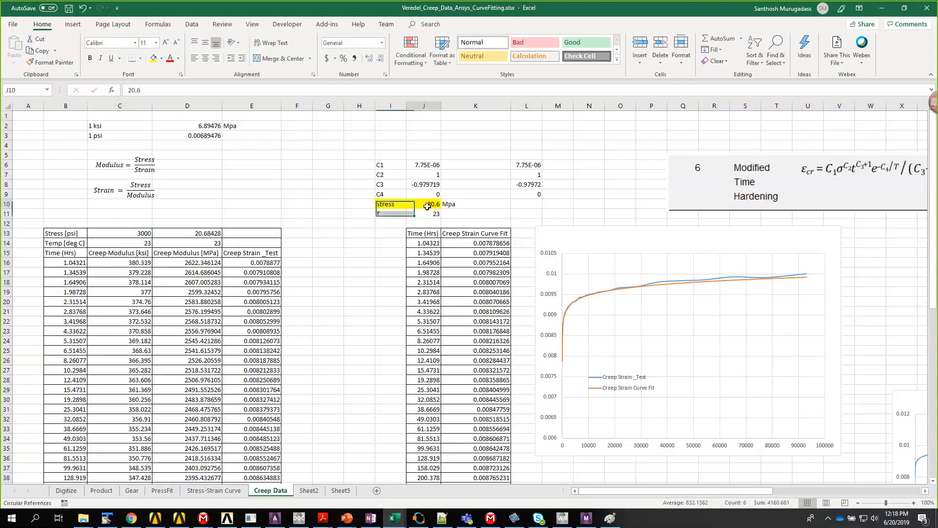
Switch to Ansys Mechanical, view the Equivalent Stress 2 contours from several angles and enlarge the result graph and tabular data area
{"action": "left_click", "coordinate": [587, 519]}
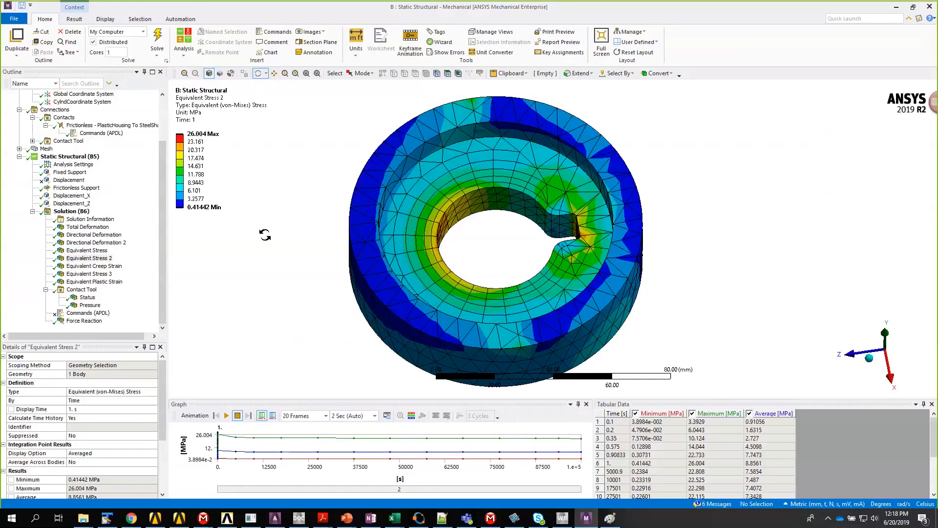
{"action": "left_click_drag", "start_coordinate": [251, 177], "coordinate": [423, 199]}
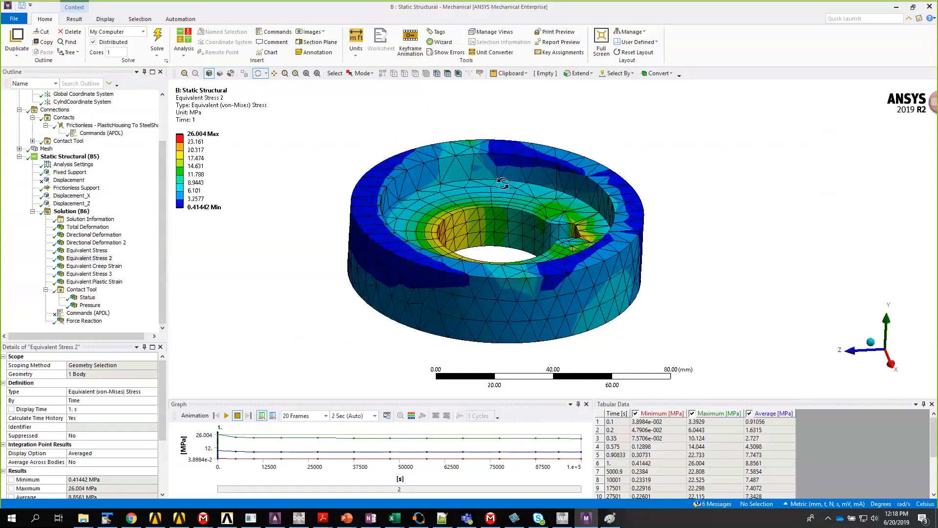
{"action": "left_click_drag", "start_coordinate": [503, 184], "coordinate": [374, 386]}
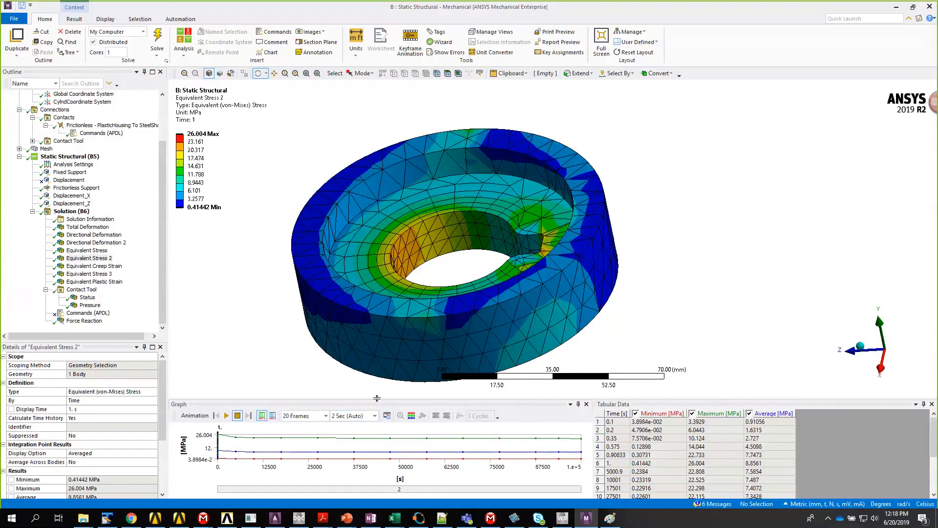
{"action": "left_click_drag", "start_coordinate": [373, 310], "coordinate": [374, 314]}
{"action": "mouse_move", "coordinate": [495, 205]}
{"action": "left_mouse_down"}
{"action": "mouse_move", "coordinate": [471, 198]}
{"action": "mouse_move", "coordinate": [505, 226]}
{"action": "mouse_move", "coordinate": [497, 208]}
{"action": "left_mouse_up"}
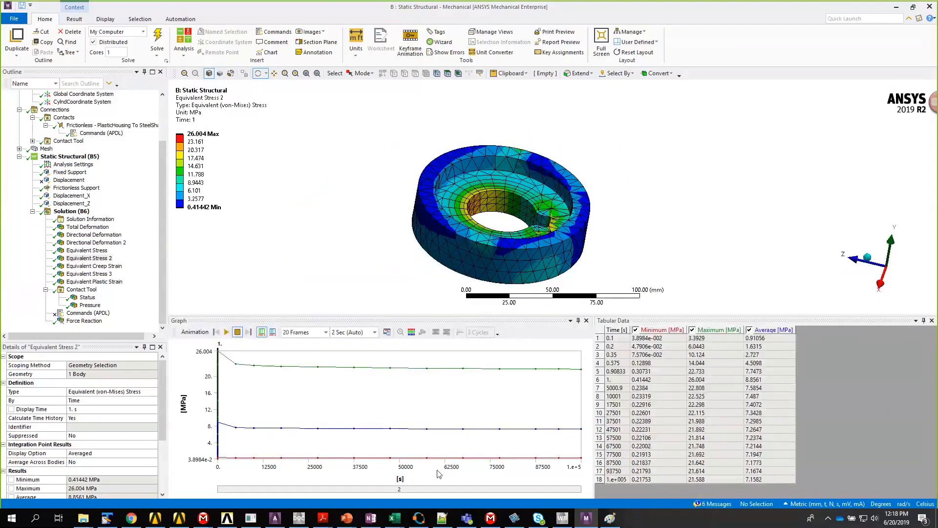
Switch to the Veredel creep curve-fitting workbook in Excel, open Sheet5 and slightly widen the Time column C
{"action": "mouse_move", "coordinate": [399, 523]}
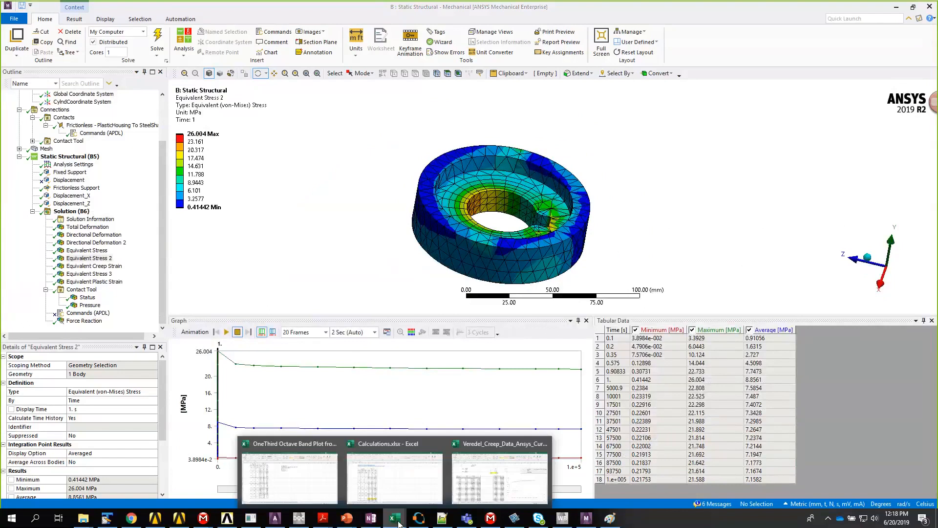
{"action": "left_click", "coordinate": [513, 480]}
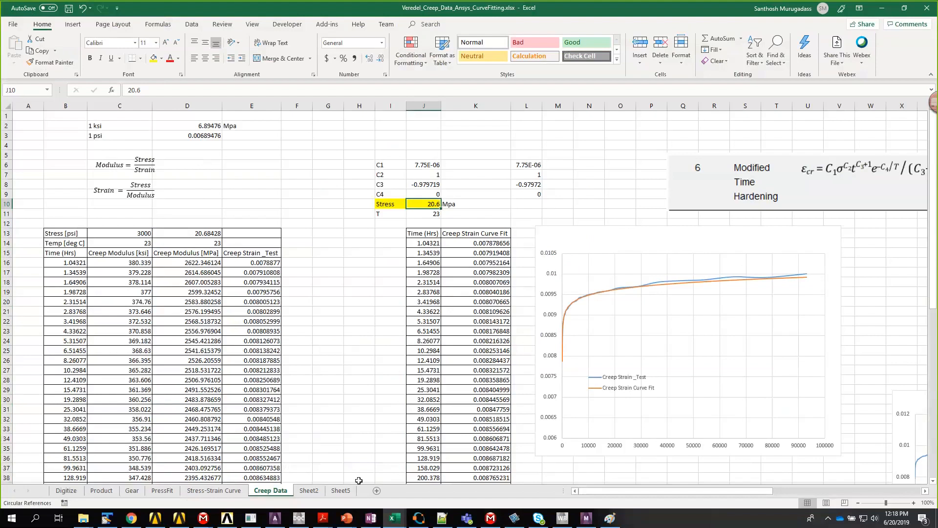
{"action": "left_click", "coordinate": [341, 491]}
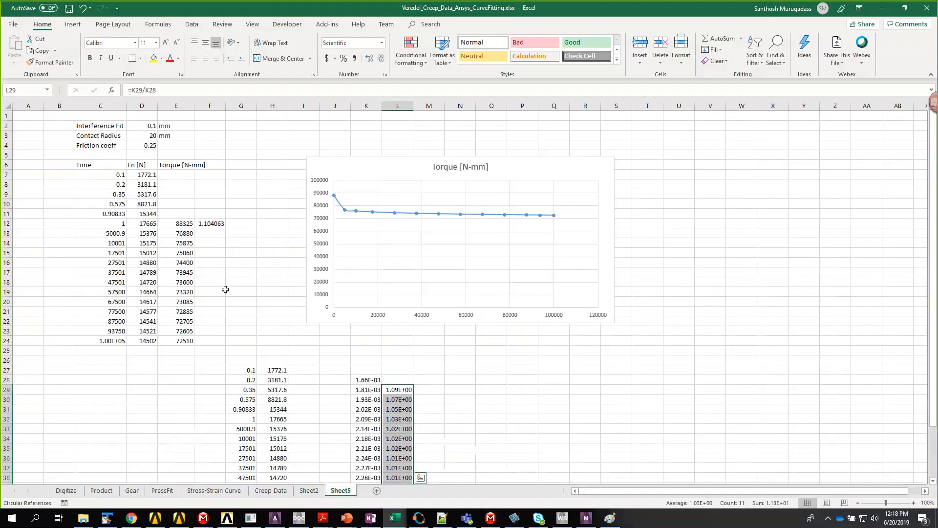
{"action": "left_click_drag", "start_coordinate": [126, 106], "coordinate": [137, 106]}
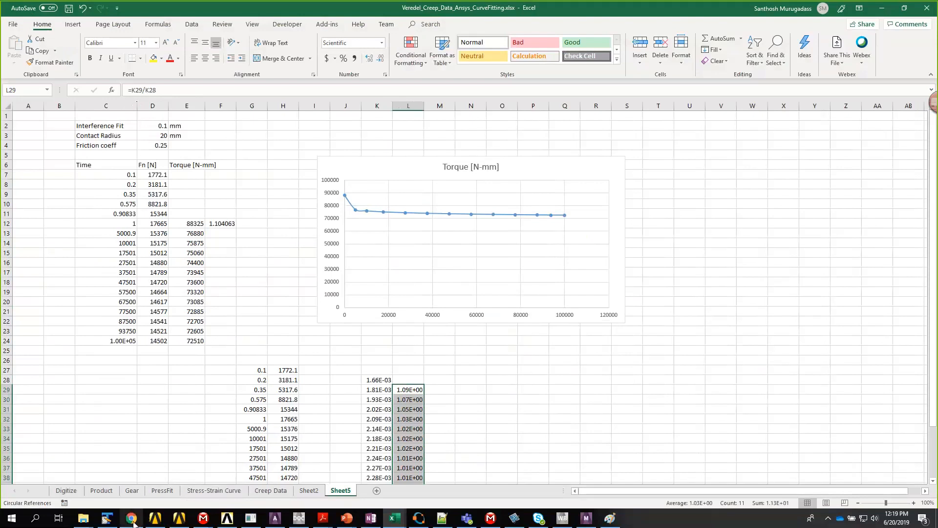
Switch to the Solvay design guide in Chrome and examine the Figure 27 and 28 creep modulus plots, highlighting the Figure 27 caption
{"action": "mouse_move", "coordinate": [132, 522]}
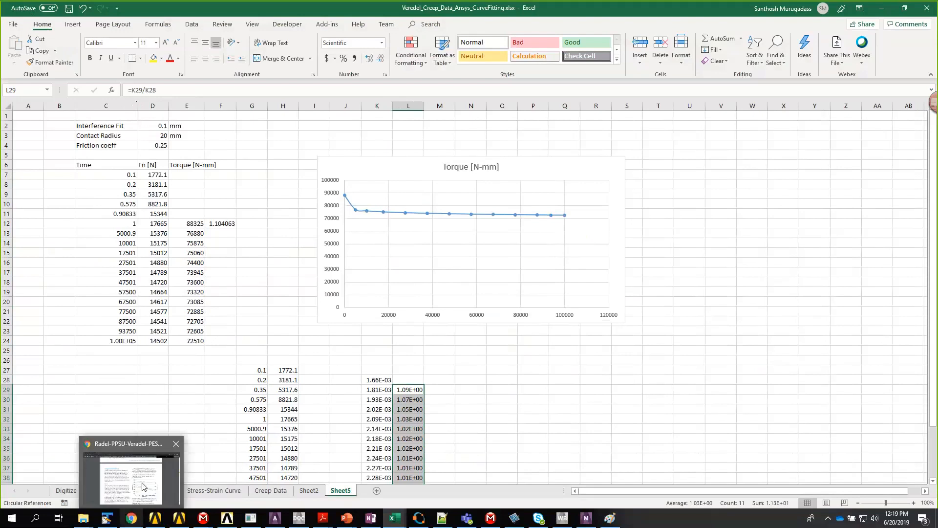
{"action": "left_click", "coordinate": [143, 486]}
{"action": "scroll", "coordinate": [513, 301], "scroll_direction": "down", "scroll_amount": 4}
{"action": "scroll", "coordinate": [513, 301], "scroll_direction": "up", "scroll_amount": 4}
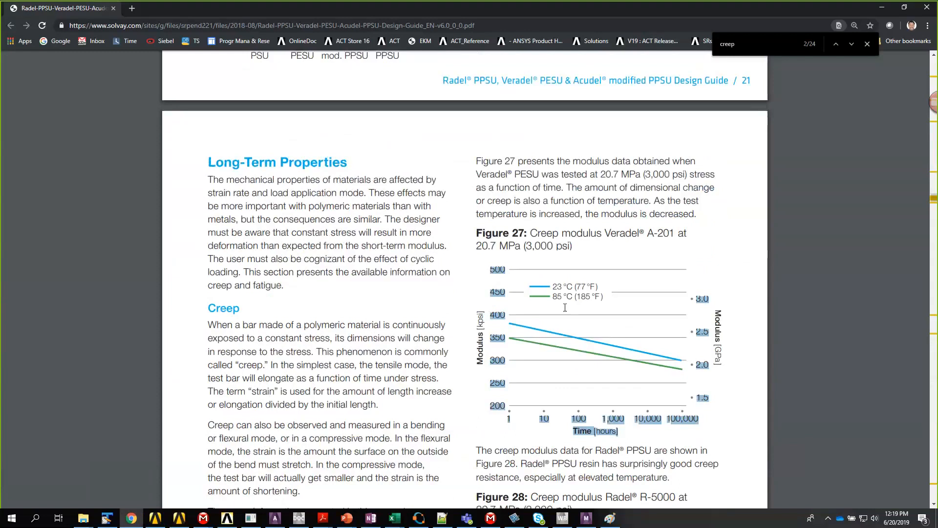
{"action": "scroll", "coordinate": [564, 307], "scroll_direction": "up", "scroll_amount": 1}
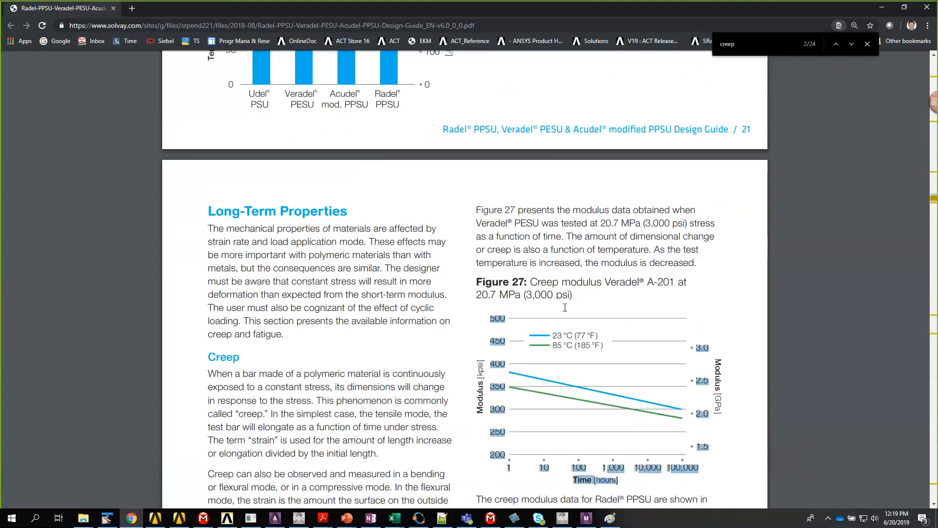
{"action": "left_click", "coordinate": [575, 297]}
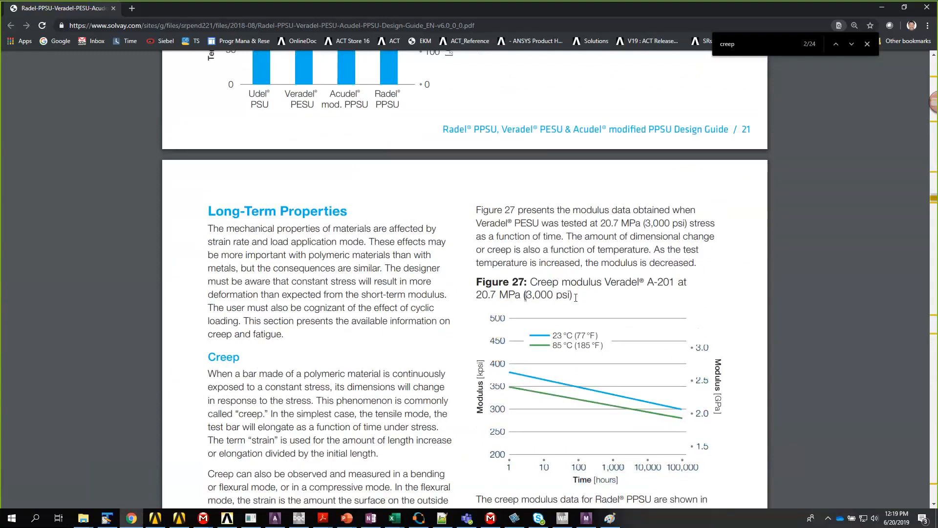
{"action": "left_click_drag", "start_coordinate": [575, 296], "coordinate": [534, 283]}
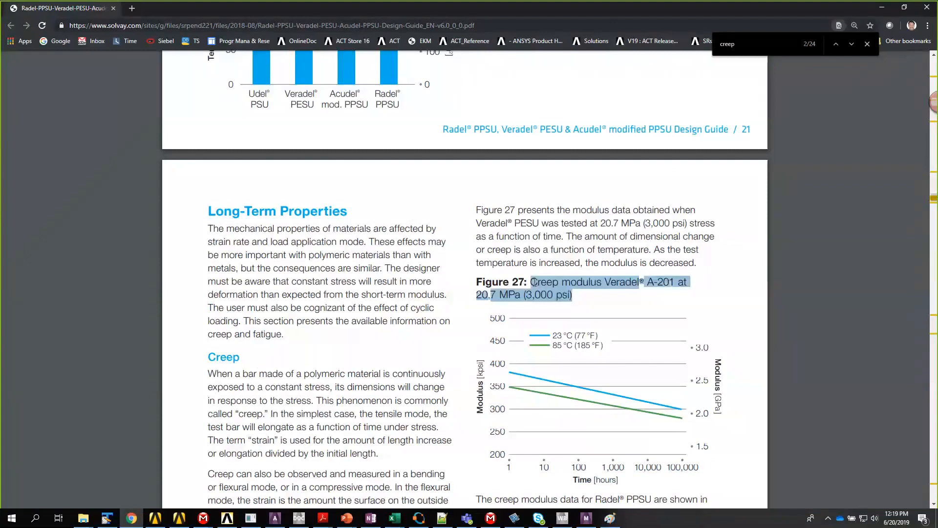
{"action": "left_click", "coordinate": [399, 348]}
{"action": "scroll", "coordinate": [397, 355], "scroll_direction": "up", "scroll_amount": 1}
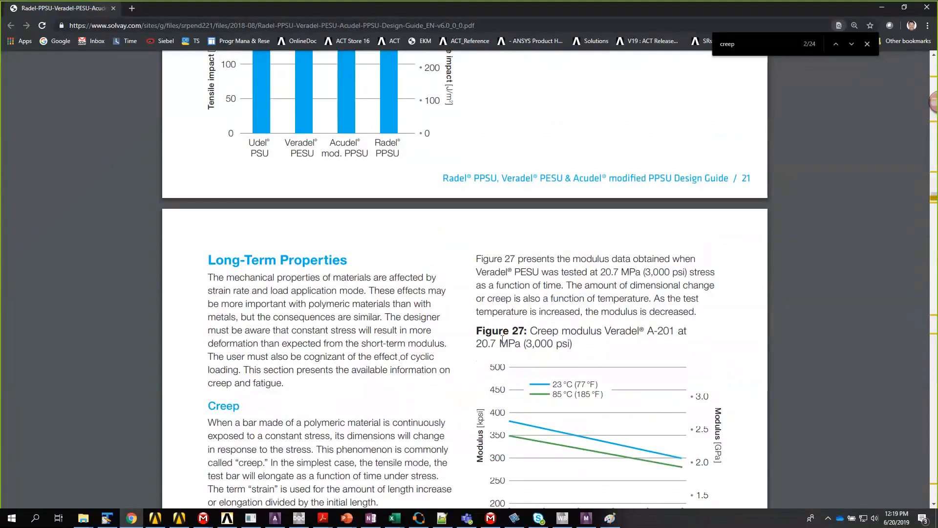
{"action": "scroll", "coordinate": [501, 338], "scroll_direction": "down", "scroll_amount": 10}
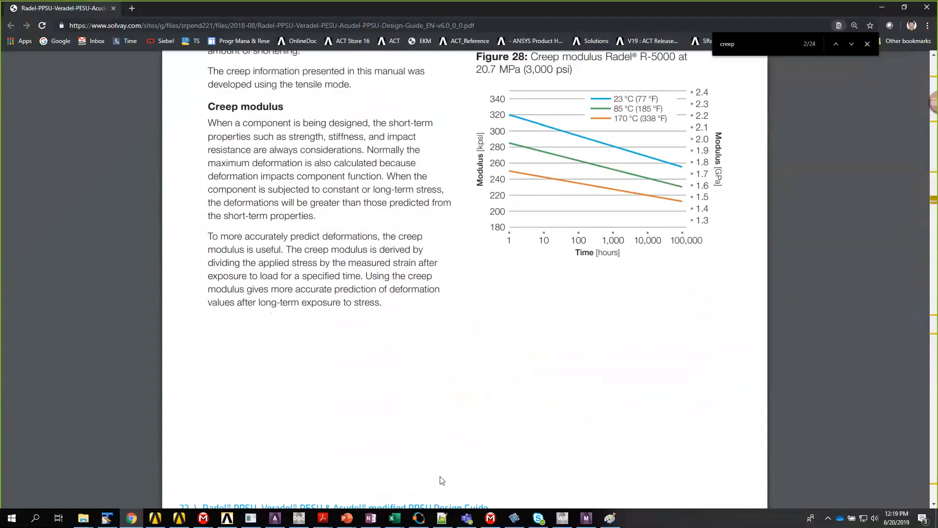
Switch to the Veredel creep curve-fitting workbook in Excel and show the Stress-Strain Curve sheet
{"action": "mouse_move", "coordinate": [402, 521]}
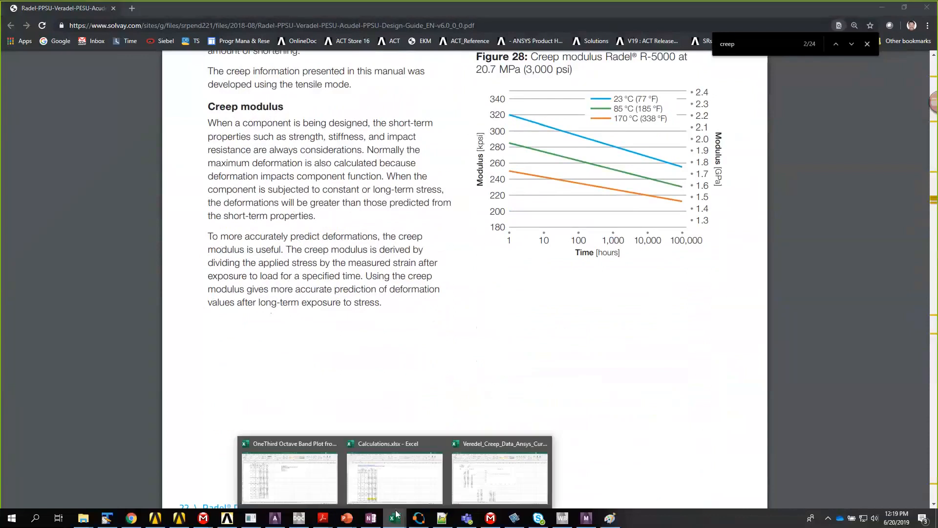
{"action": "left_click", "coordinate": [366, 479]}
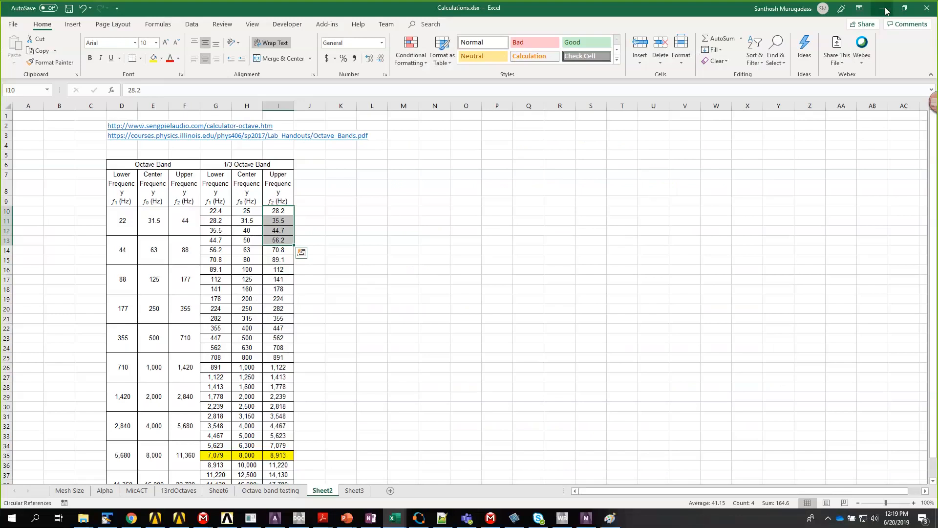
{"action": "left_click", "coordinate": [882, 8]}
{"action": "mouse_move", "coordinate": [395, 518]}
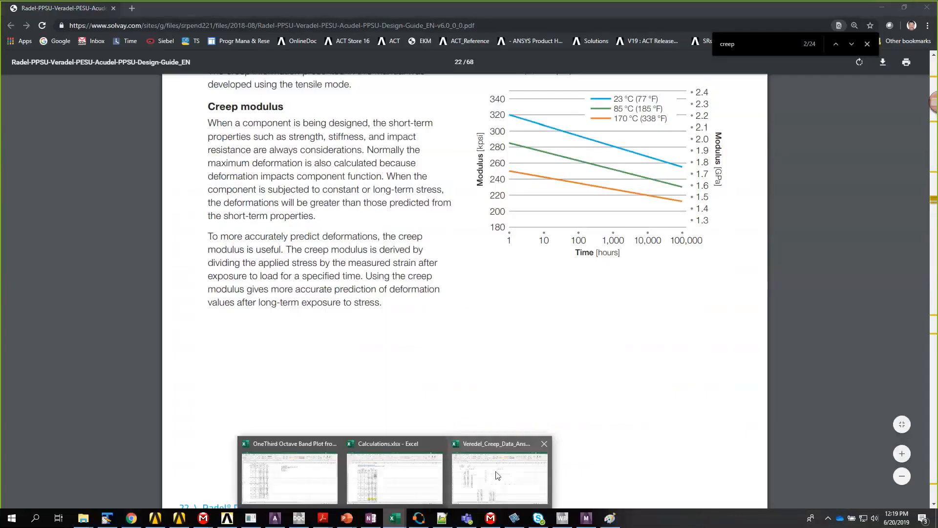
{"action": "left_click", "coordinate": [497, 475]}
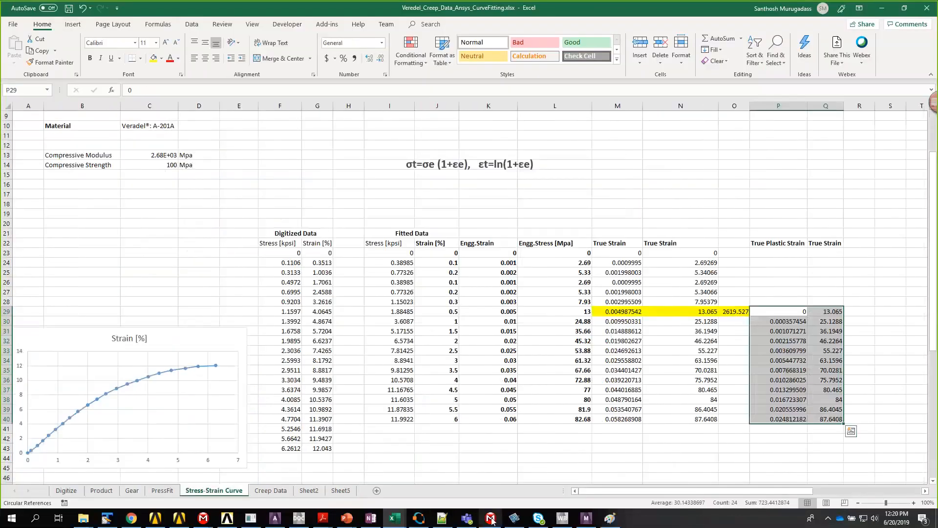
Switch to the static structural model in Ansys Mechanical, display Equivalent Plastic Strain and examine its contours around the bore and keyway
{"action": "left_click", "coordinate": [490, 518]}
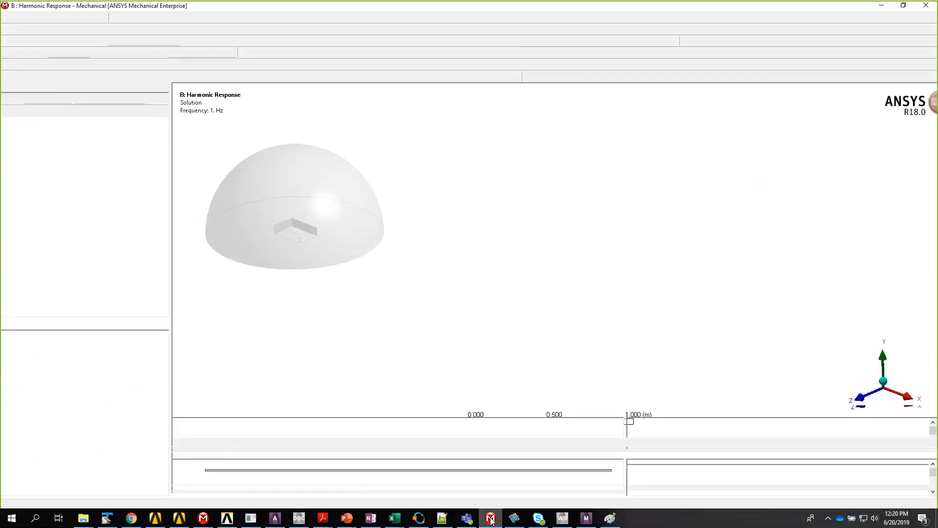
{"action": "left_click", "coordinate": [490, 518]}
{"action": "left_click", "coordinate": [586, 518]}
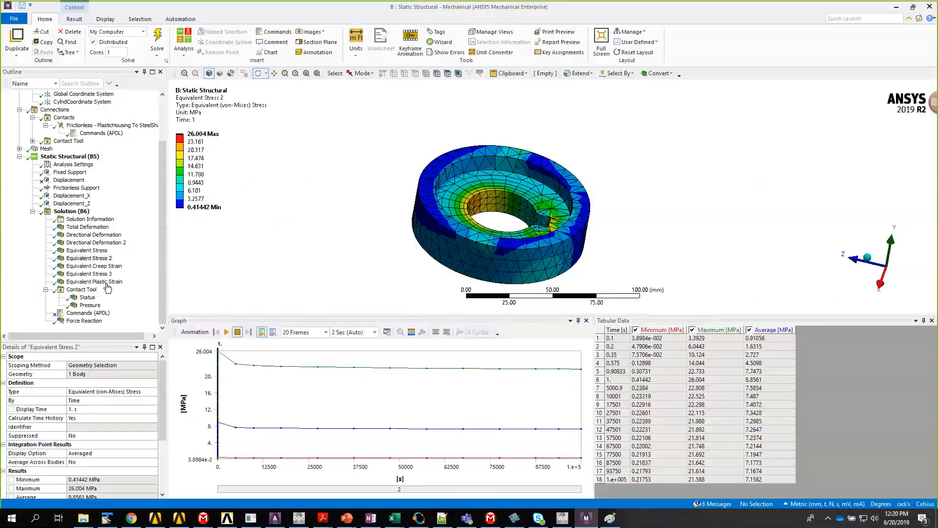
{"action": "left_click_drag", "start_coordinate": [462, 225], "coordinate": [504, 205]}
{"action": "scroll", "coordinate": [411, 215], "scroll_direction": "up", "scroll_amount": 6}
{"action": "scroll", "coordinate": [505, 205], "scroll_direction": "up", "scroll_amount": 4}
{"action": "left_click_drag", "start_coordinate": [433, 215], "coordinate": [279, 226]}
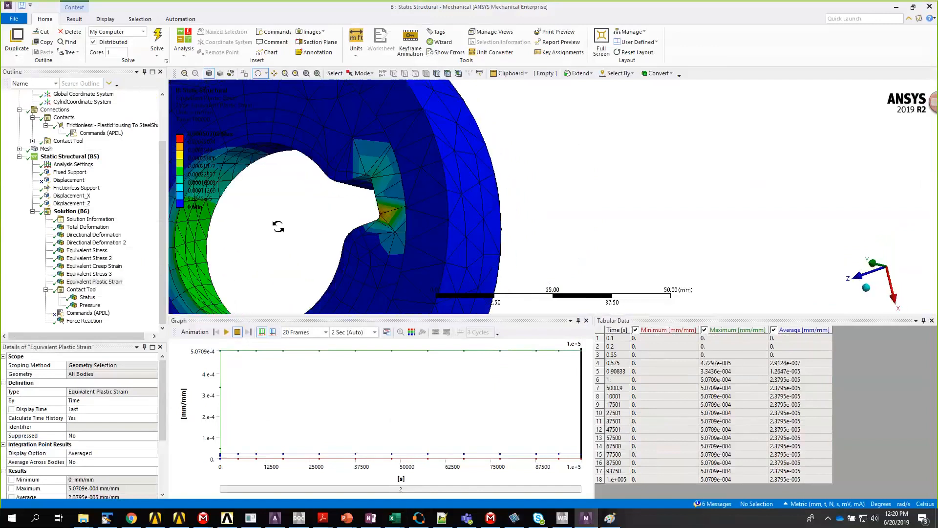
{"action": "scroll", "coordinate": [279, 226], "scroll_direction": "up", "scroll_amount": 2}
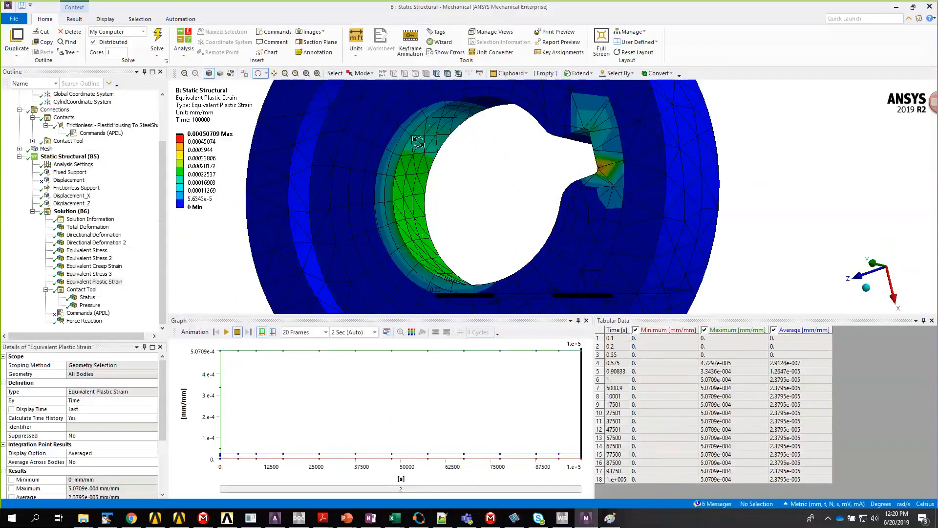
{"action": "left_click_drag", "start_coordinate": [420, 204], "coordinate": [616, 142]}
{"action": "scroll", "coordinate": [469, 174], "scroll_direction": "down", "scroll_amount": 3}
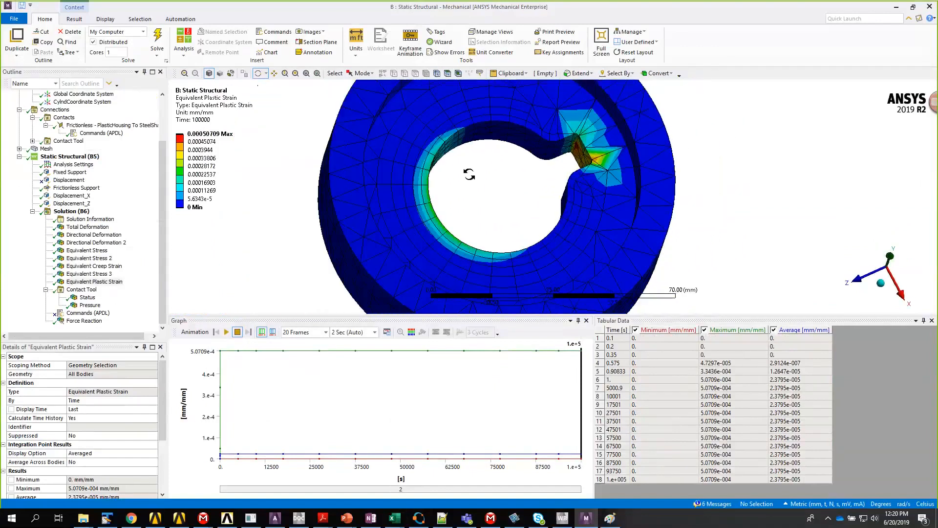
{"action": "left_click_drag", "start_coordinate": [469, 173], "coordinate": [431, 182]}
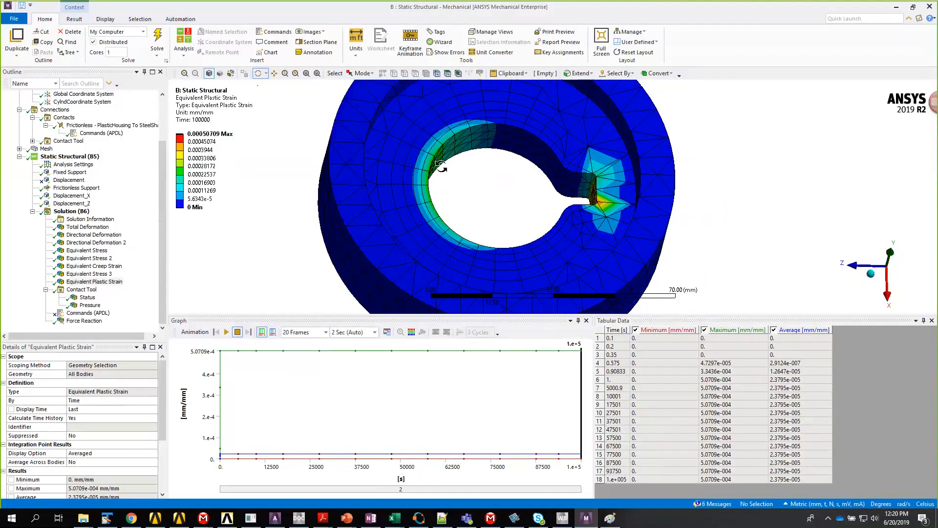
{"action": "left_click_drag", "start_coordinate": [439, 166], "coordinate": [482, 175]}
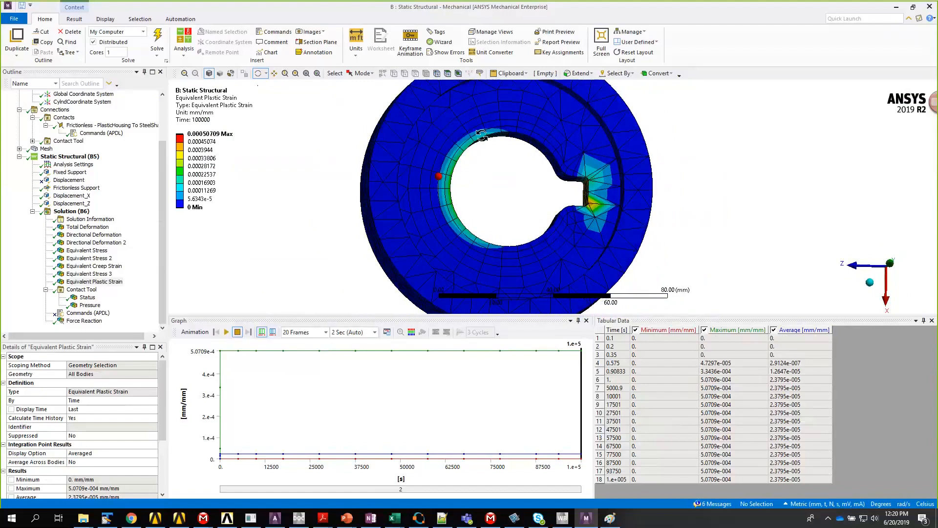
{"action": "left_click", "coordinate": [487, 207]}
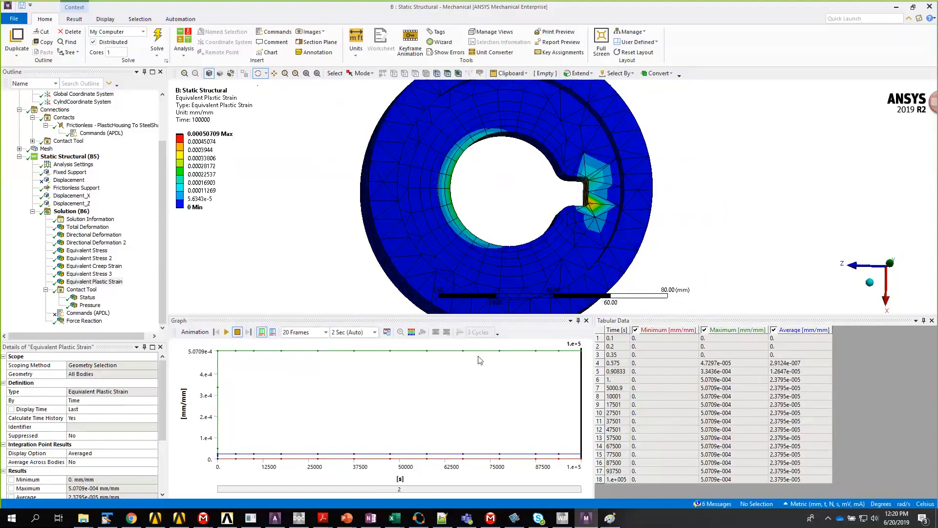
Return to the Stress-Strain Curve sheet in Excel and review the digitized, fitted and true plastic strain data with the stress-strain charts
{"action": "mouse_move", "coordinate": [394, 521]}
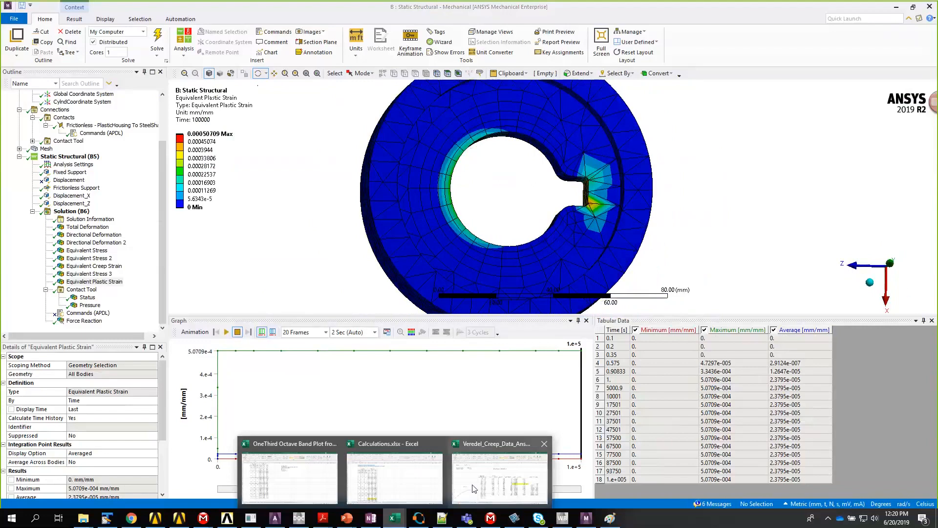
{"action": "left_click", "coordinate": [472, 488]}
{"action": "scroll", "coordinate": [187, 423], "scroll_direction": "down", "scroll_amount": 4}
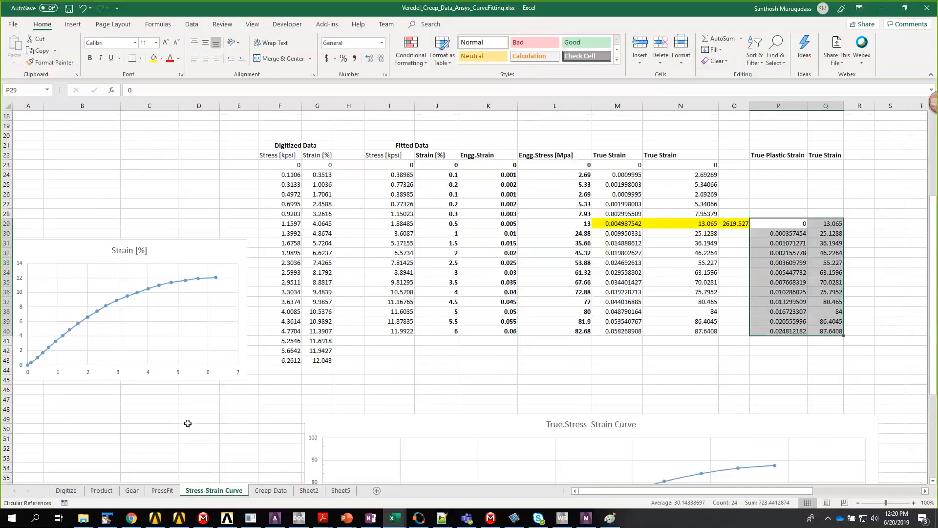
{"action": "scroll", "coordinate": [187, 423], "scroll_direction": "down", "scroll_amount": 10}
{"action": "scroll", "coordinate": [326, 399], "scroll_direction": "up", "scroll_amount": 11}
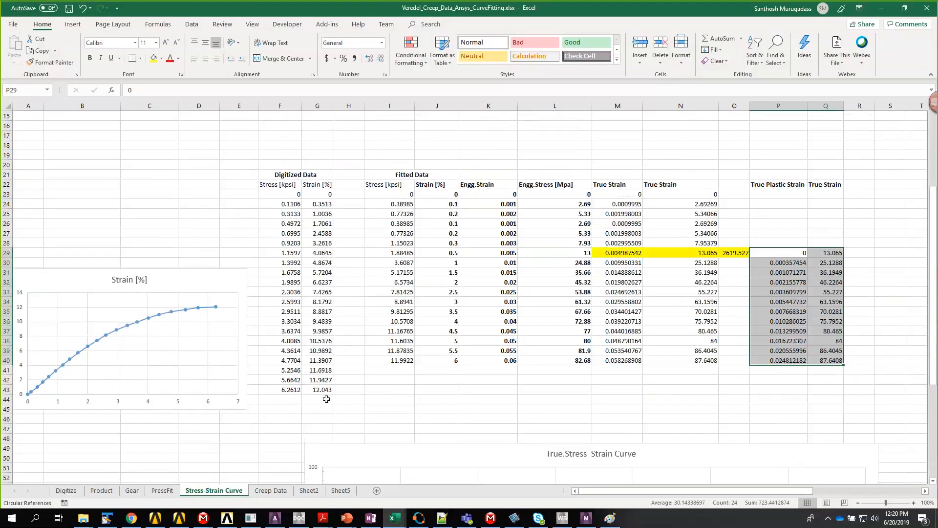
{"action": "scroll", "coordinate": [381, 335], "scroll_direction": "down", "scroll_amount": 1}
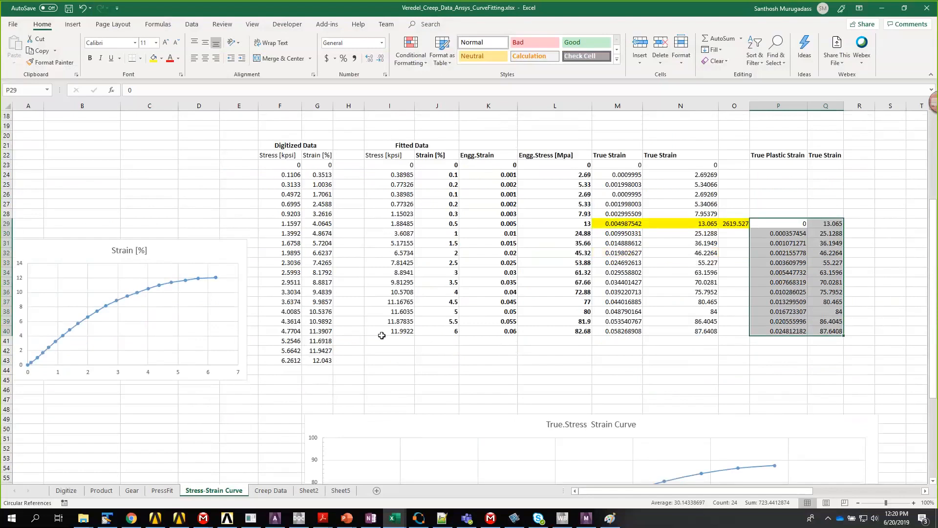
{"action": "scroll", "coordinate": [382, 335], "scroll_direction": "up", "scroll_amount": 5}
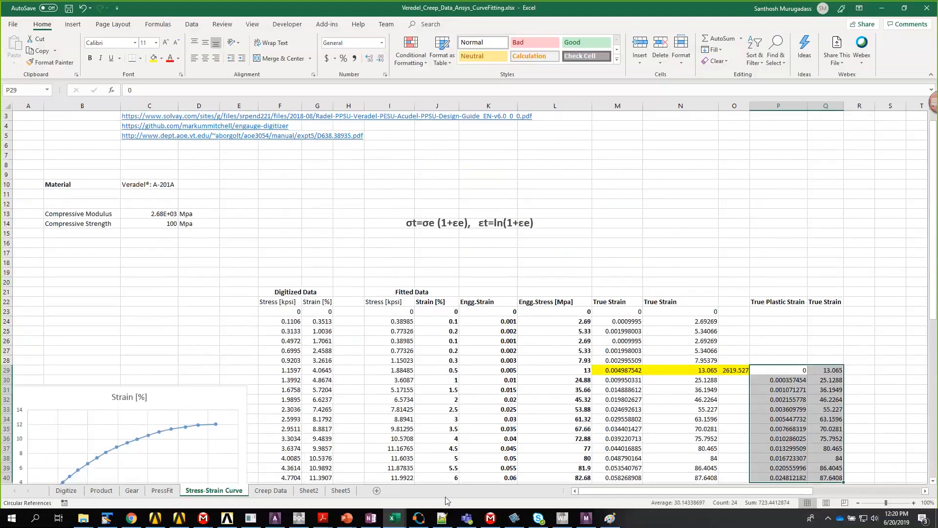
Correct the header in cell N22 of the Stress-Strain Curve sheet to "True Stress"
{"action": "double_click", "coordinate": [658, 301]}
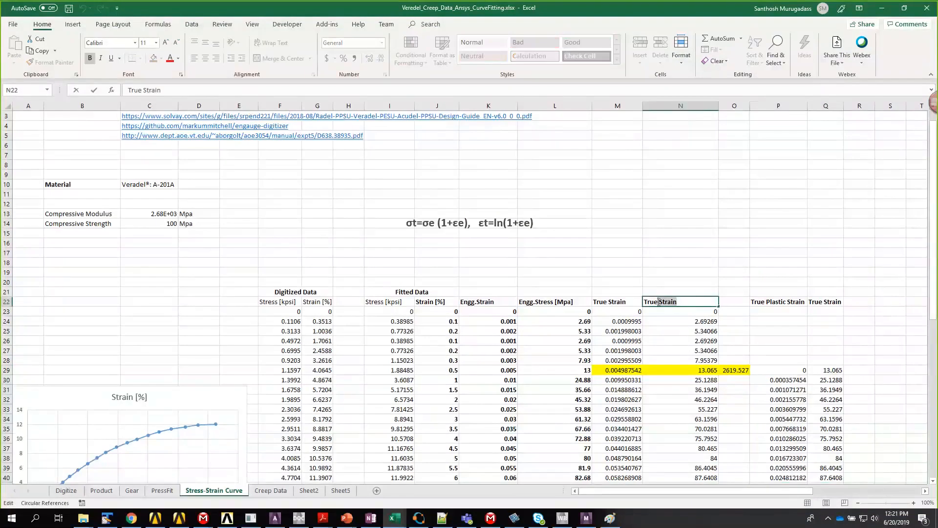
{"action": "type", "text": "Stress"}
{"action": "left_click", "coordinate": [690, 216]}
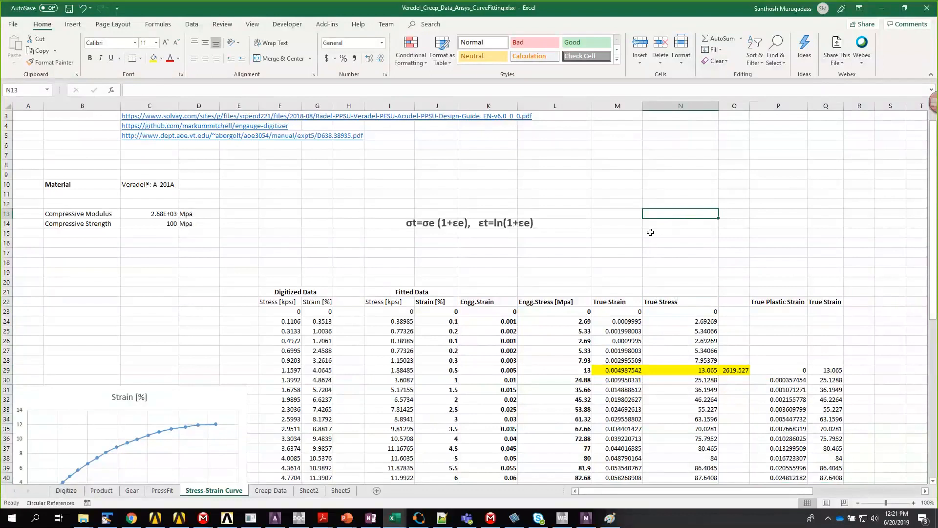
Select the true stress and true strain formula box and review the fitted and true plastic strain columns below it
{"action": "key", "text": "alt+Tab"}
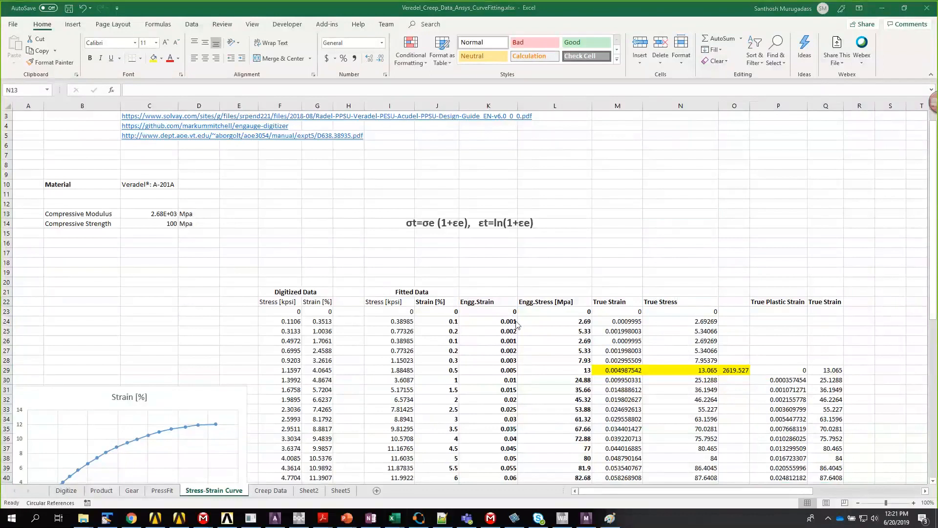
{"action": "key", "text": "alt+Tab"}
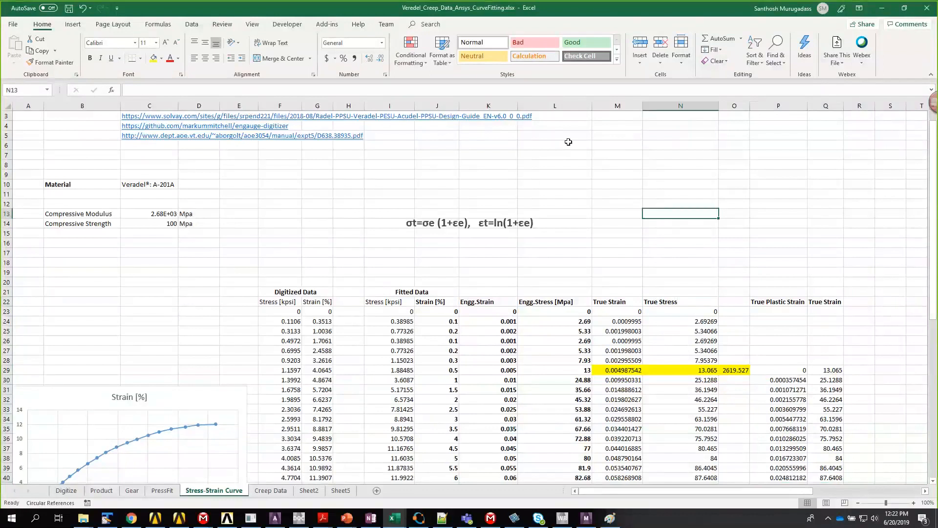
{"action": "left_click", "coordinate": [598, 217]}
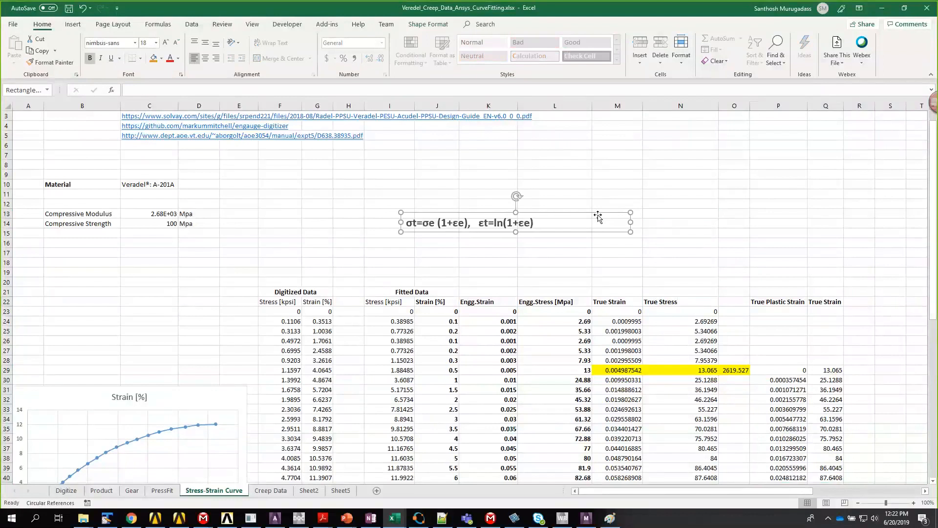
{"action": "scroll", "coordinate": [596, 220], "scroll_direction": "down", "scroll_amount": 3}
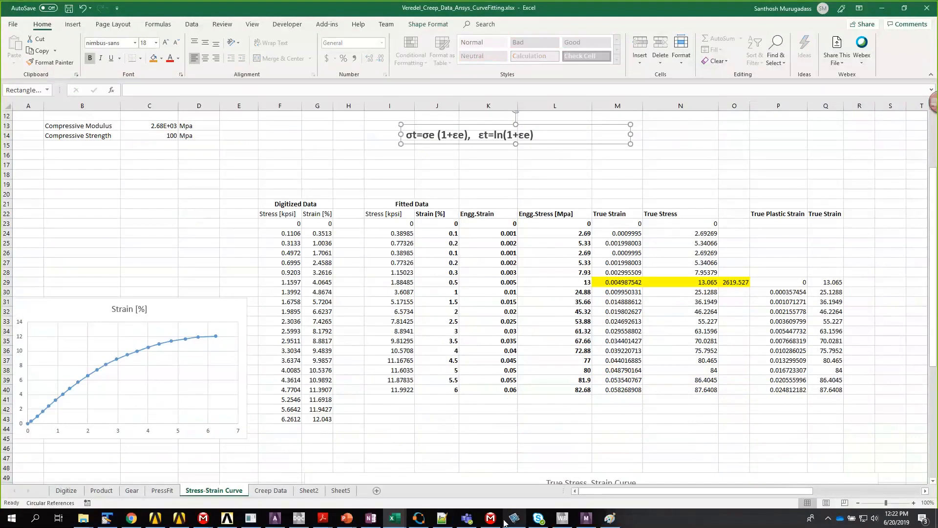
Switch to Paint, clear the old sketch and draw a blue vertical axis crossed by a long horizontal axis
{"action": "left_click", "coordinate": [609, 518]}
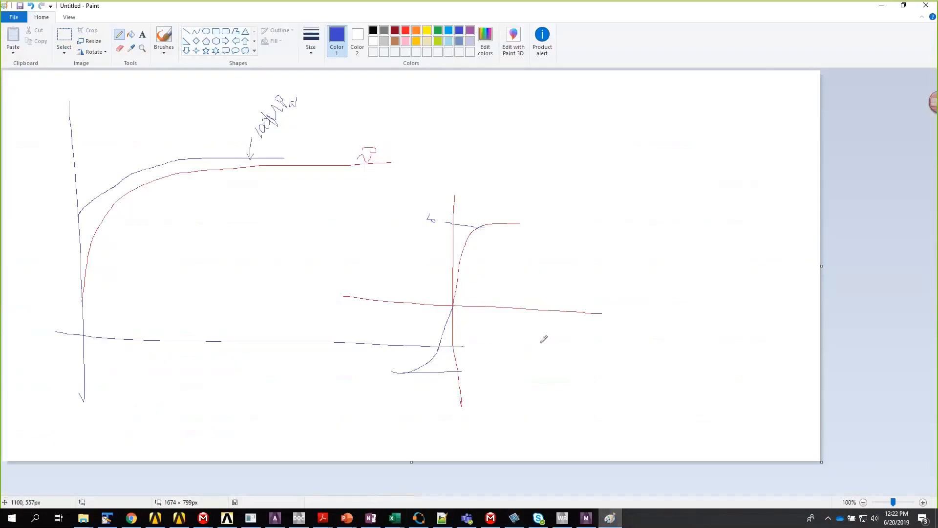
{"action": "key", "text": "ctrl+a"}
{"action": "key", "text": "Delete"}
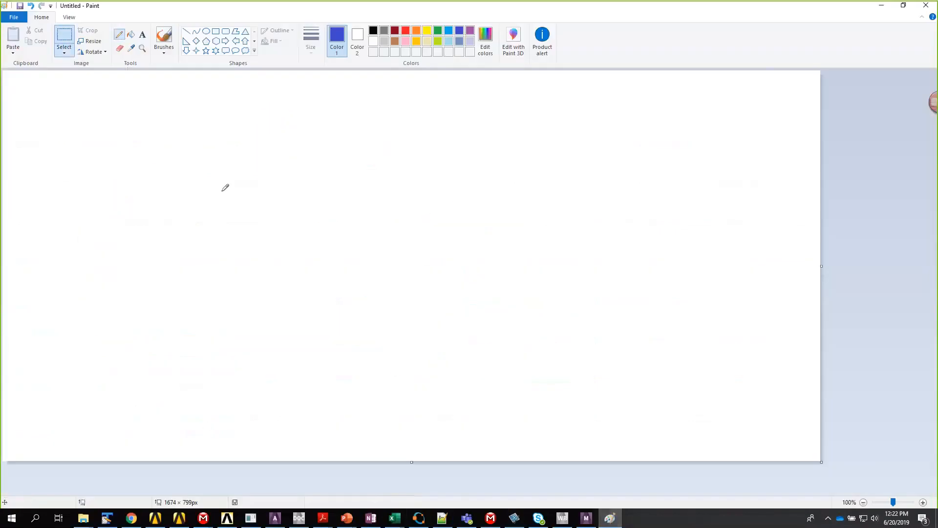
{"action": "left_click_drag", "start_coordinate": [211, 135], "coordinate": [209, 446]}
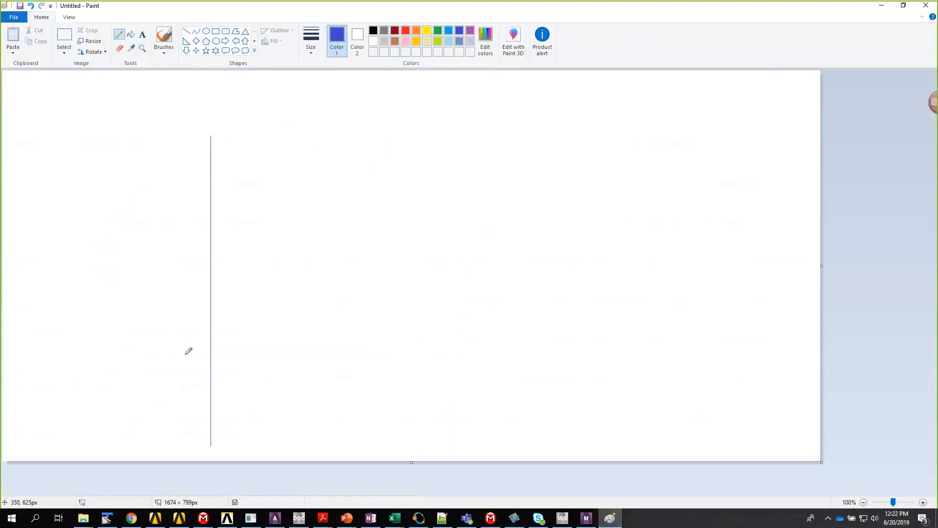
{"action": "left_click_drag", "start_coordinate": [169, 375], "coordinate": [638, 375]}
Sketch a stress-strain curve with an early hump, a dip and a long gentle rise, and label the axes σ and ε
{"action": "mouse_move", "coordinate": [211, 375]}
{"action": "left_mouse_down"}
{"action": "mouse_move", "coordinate": [268, 233]}
{"action": "mouse_move", "coordinate": [283, 248]}
{"action": "left_mouse_up"}
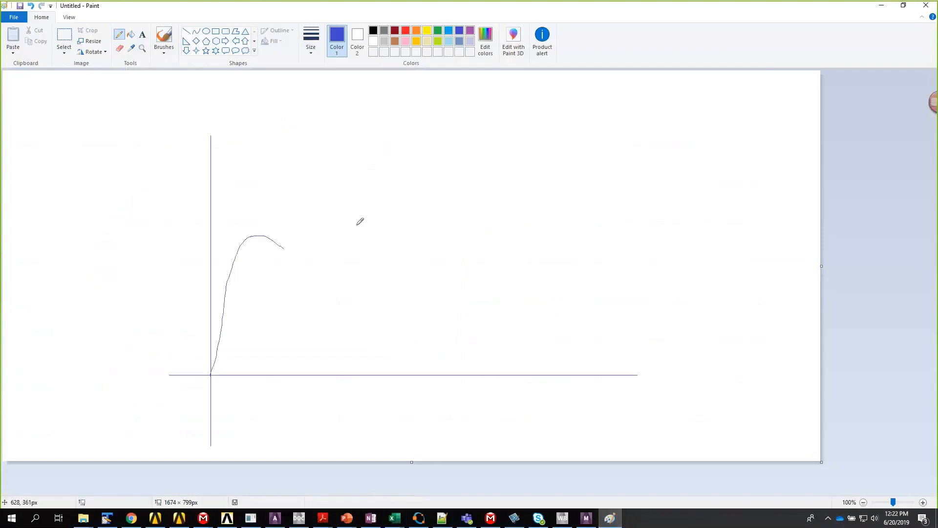
{"action": "left_click_drag", "start_coordinate": [360, 221], "coordinate": [535, 211]}
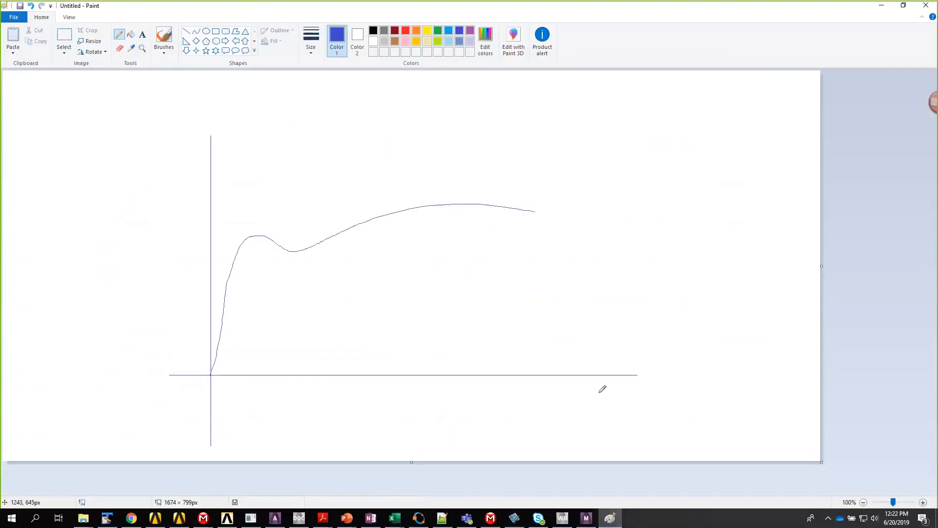
{"action": "mouse_move", "coordinate": [610, 385]}
{"action": "left_mouse_down"}
{"action": "mouse_move", "coordinate": [598, 394]}
{"action": "mouse_move", "coordinate": [614, 397]}
{"action": "left_mouse_up"}
{"action": "left_click_drag", "start_coordinate": [182, 187], "coordinate": [191, 163]}
Mark the yield point, add up and down arrows on the elastic part, and place a red point on the rising curve
{"action": "left_click_drag", "start_coordinate": [234, 241], "coordinate": [249, 251]}
{"action": "left_click_drag", "start_coordinate": [222, 317], "coordinate": [228, 281]}
{"action": "mouse_move", "coordinate": [224, 306]}
{"action": "left_mouse_down"}
{"action": "mouse_move", "coordinate": [221, 324]}
{"action": "mouse_move", "coordinate": [239, 307]}
{"action": "left_mouse_up"}
{"action": "left_click", "coordinate": [409, 31]}
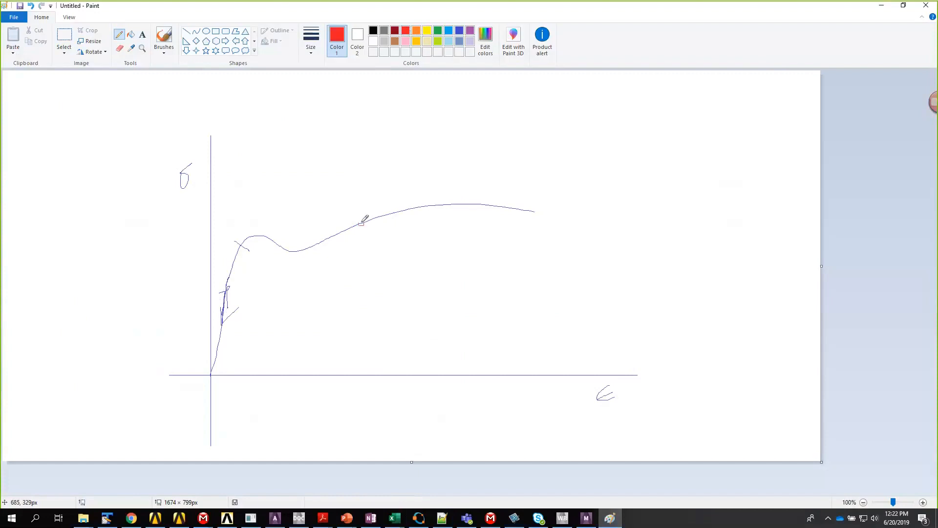
{"action": "left_click_drag", "start_coordinate": [361, 223], "coordinate": [362, 222]}
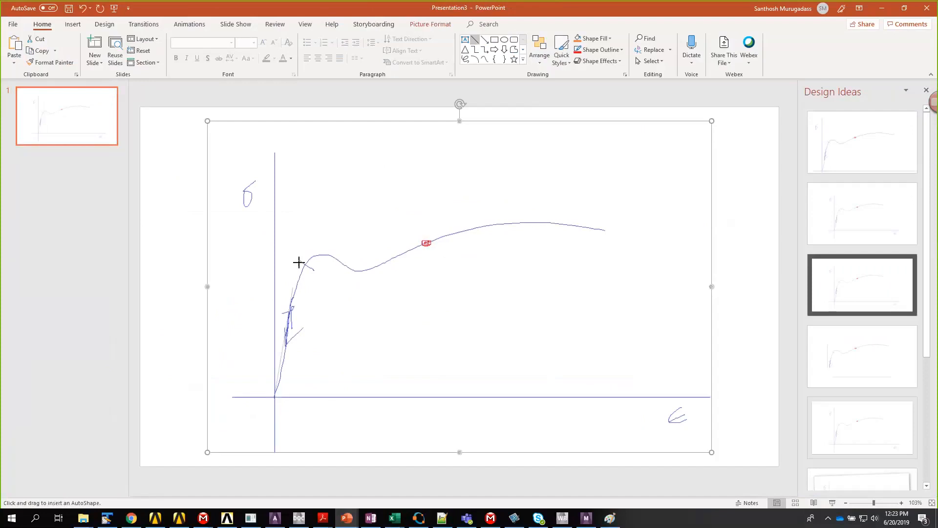
On the PowerPoint copy of the sketch, draw a red line along the elastic slope and place a parallel copy through the red point
{"action": "left_click_drag", "start_coordinate": [298, 263], "coordinate": [309, 208]}
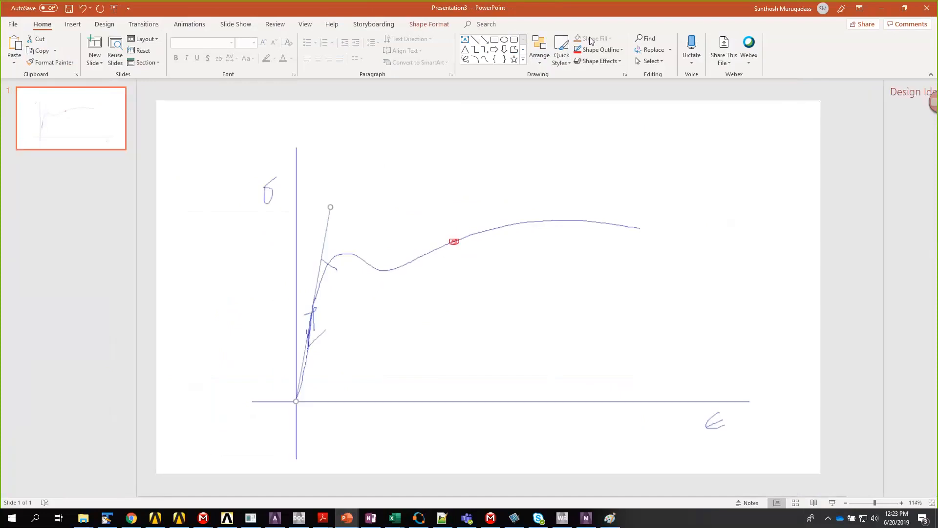
{"action": "left_click", "coordinate": [577, 51]}
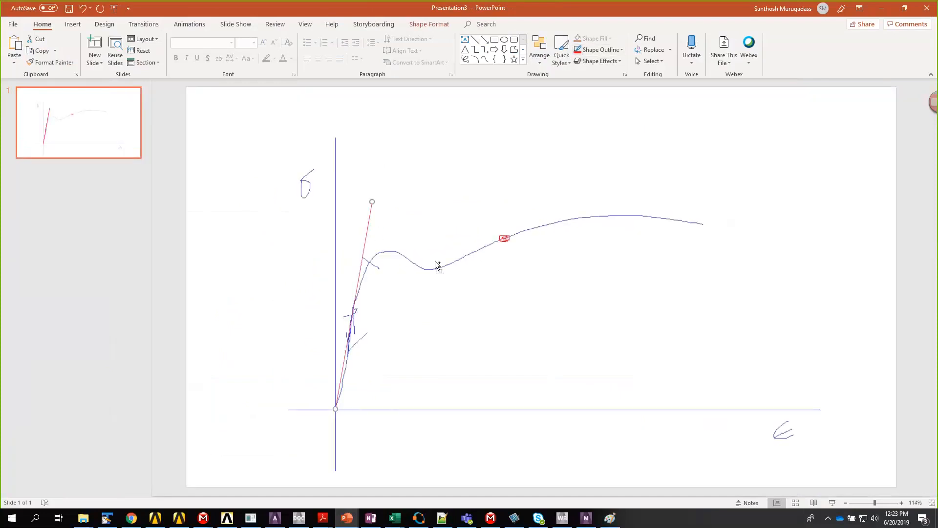
{"action": "key", "text": "ctrl+c"}
{"action": "key", "text": "ctrl+v"}
{"action": "left_click_drag", "start_coordinate": [366, 267], "coordinate": [495, 281]}
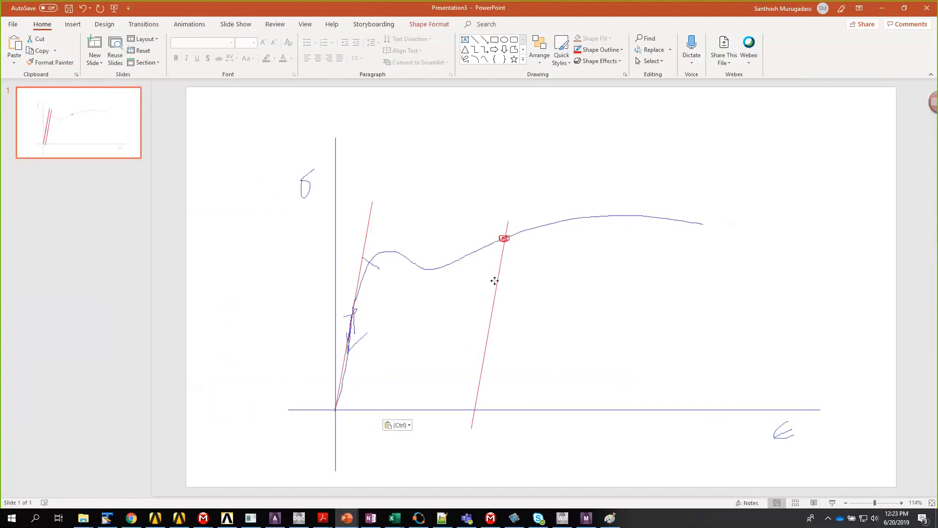
Draw a vertical line from the red point past the strain axis, and in Paint label its stress σi and strain εi in red
{"action": "left_click", "coordinate": [475, 39]}
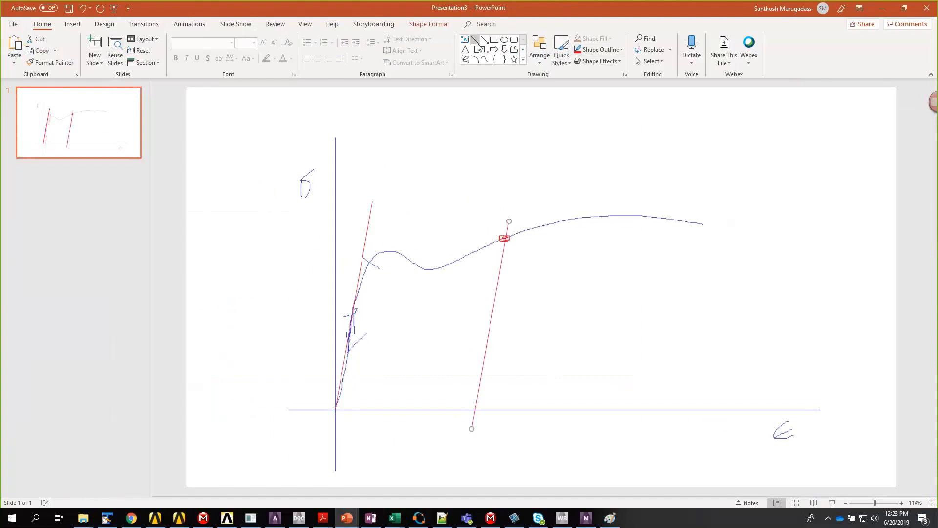
{"action": "left_click_drag", "start_coordinate": [503, 228], "coordinate": [503, 427]}
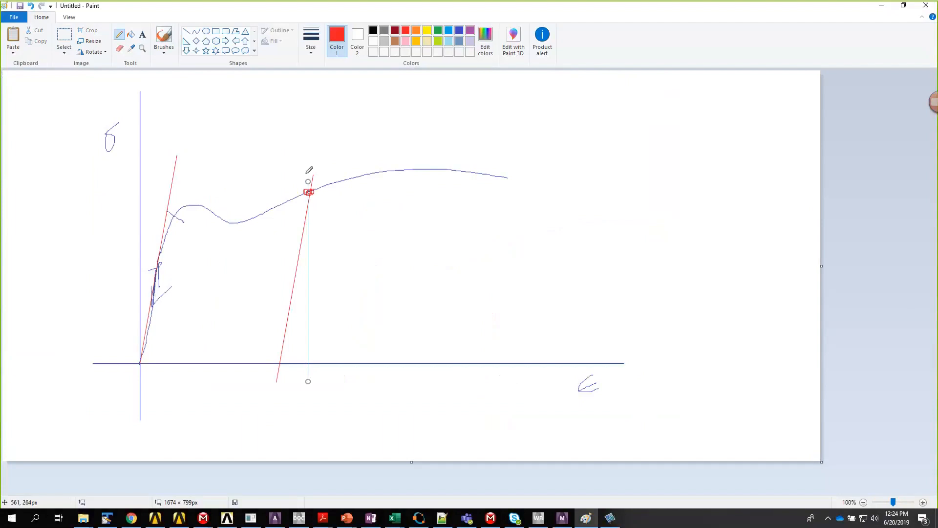
{"action": "mouse_move", "coordinate": [307, 164]}
{"action": "left_mouse_down"}
{"action": "mouse_move", "coordinate": [305, 157]}
{"action": "mouse_move", "coordinate": [317, 170]}
{"action": "mouse_move", "coordinate": [309, 163]}
{"action": "left_mouse_up"}
{"action": "mouse_move", "coordinate": [319, 383]}
{"action": "left_mouse_down"}
{"action": "mouse_move", "coordinate": [320, 371]}
{"action": "mouse_move", "coordinate": [334, 373]}
{"action": "left_mouse_up"}
Add a downward arrow on the unloading line and label the plastic strain span from the origin beneath the strain axis
{"action": "left_click_drag", "start_coordinate": [290, 294], "coordinate": [293, 294]}
{"action": "mouse_move", "coordinate": [279, 374]}
{"action": "left_mouse_down"}
{"action": "mouse_move", "coordinate": [306, 372]}
{"action": "mouse_move", "coordinate": [279, 390]}
{"action": "mouse_move", "coordinate": [297, 395]}
{"action": "mouse_move", "coordinate": [144, 364]}
{"action": "left_mouse_up"}
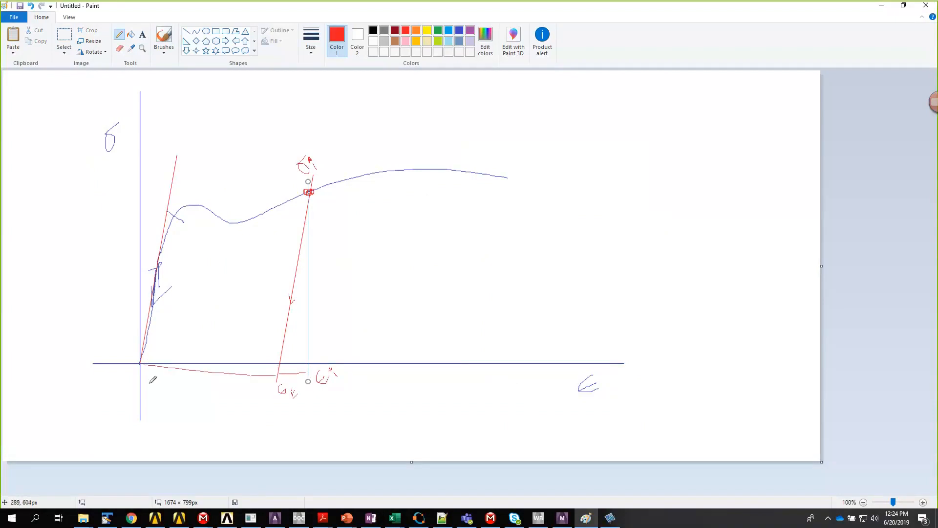
{"action": "key", "text": "ctrl+z"}
{"action": "mouse_move", "coordinate": [276, 375]}
{"action": "left_mouse_down"}
{"action": "mouse_move", "coordinate": [140, 375]}
{"action": "mouse_move", "coordinate": [187, 394]}
{"action": "mouse_move", "coordinate": [195, 386]}
{"action": "mouse_move", "coordinate": [197, 396]}
{"action": "left_mouse_up"}
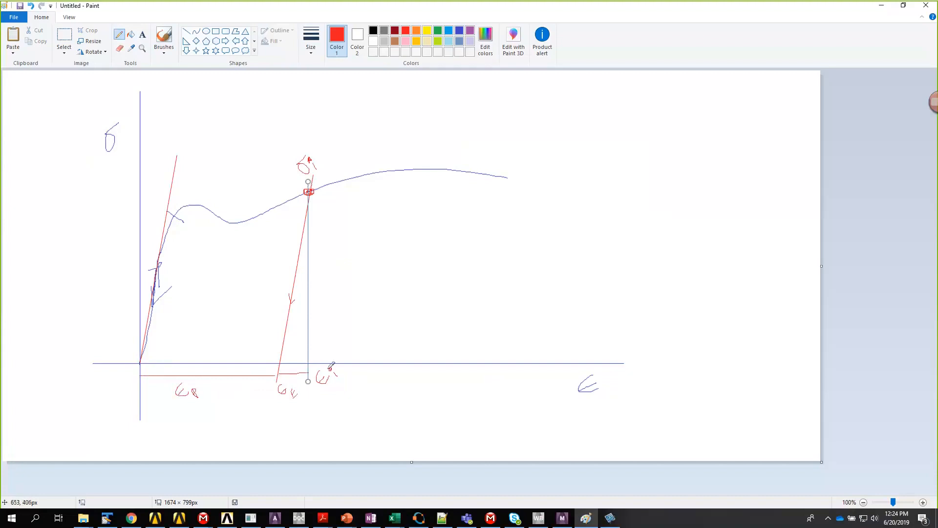
Circle the total strain εi, write σi/E beneath the elastic strain, and mark the slope E on both red lines
{"action": "mouse_move", "coordinate": [319, 368]}
{"action": "left_mouse_down"}
{"action": "mouse_move", "coordinate": [357, 364]}
{"action": "mouse_move", "coordinate": [320, 358]}
{"action": "left_mouse_up"}
{"action": "mouse_move", "coordinate": [277, 403]}
{"action": "left_mouse_down"}
{"action": "mouse_move", "coordinate": [250, 414]}
{"action": "mouse_move", "coordinate": [260, 411]}
{"action": "mouse_move", "coordinate": [254, 432]}
{"action": "mouse_move", "coordinate": [267, 417]}
{"action": "left_mouse_up"}
{"action": "left_click_drag", "start_coordinate": [149, 315], "coordinate": [161, 315]}
{"action": "mouse_move", "coordinate": [155, 281]}
{"action": "left_mouse_down"}
{"action": "mouse_move", "coordinate": [156, 318]}
{"action": "mouse_move", "coordinate": [176, 305]}
{"action": "left_mouse_up"}
{"action": "left_click_drag", "start_coordinate": [288, 315], "coordinate": [302, 308]}
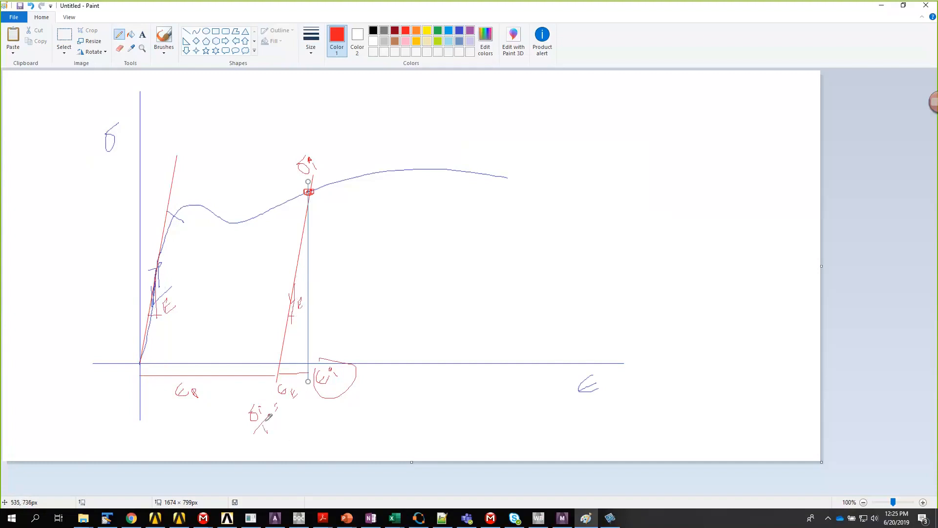
{"action": "left_click_drag", "start_coordinate": [267, 416], "coordinate": [264, 431]}
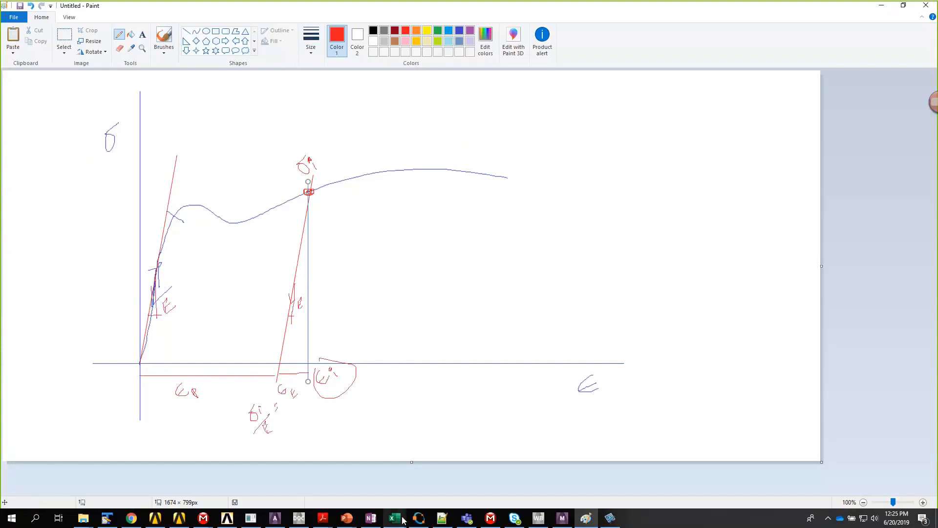
Switch to the Veredel creep curve-fitting workbook in Excel
{"action": "mouse_move", "coordinate": [395, 517]}
{"action": "left_click", "coordinate": [506, 470]}
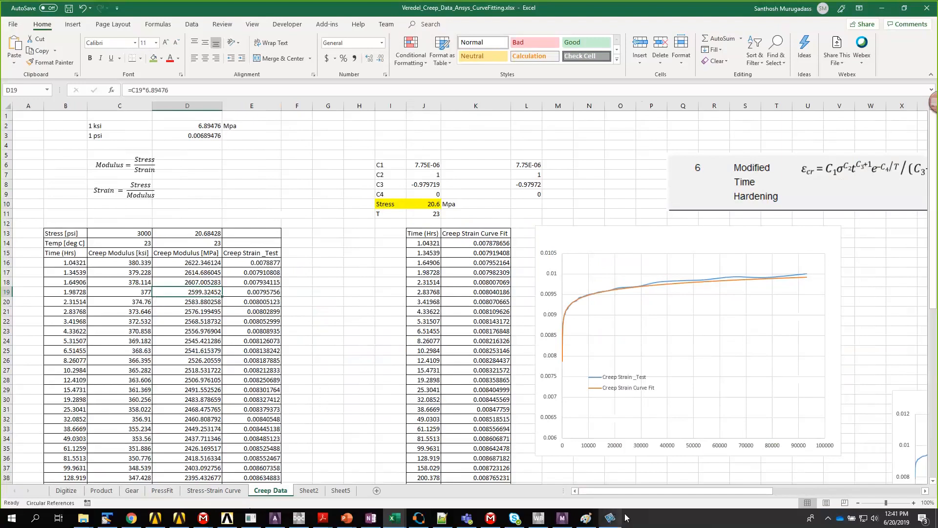
Return to Paint, clear the canvas and draw a new vertical and horizontal axis with the pencil
{"action": "left_click", "coordinate": [587, 518]}
{"action": "key", "text": "ctrl+a"}
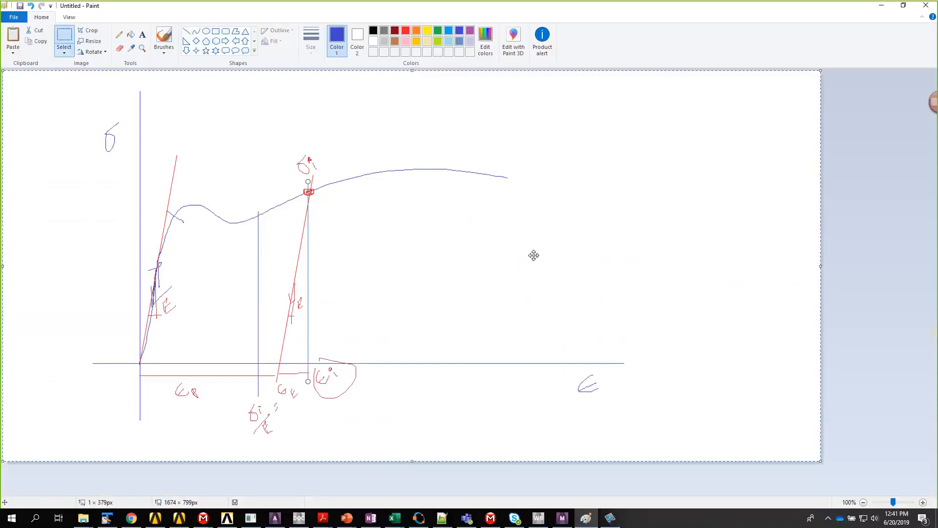
{"action": "key", "text": "Delete"}
{"action": "left_click", "coordinate": [119, 35]}
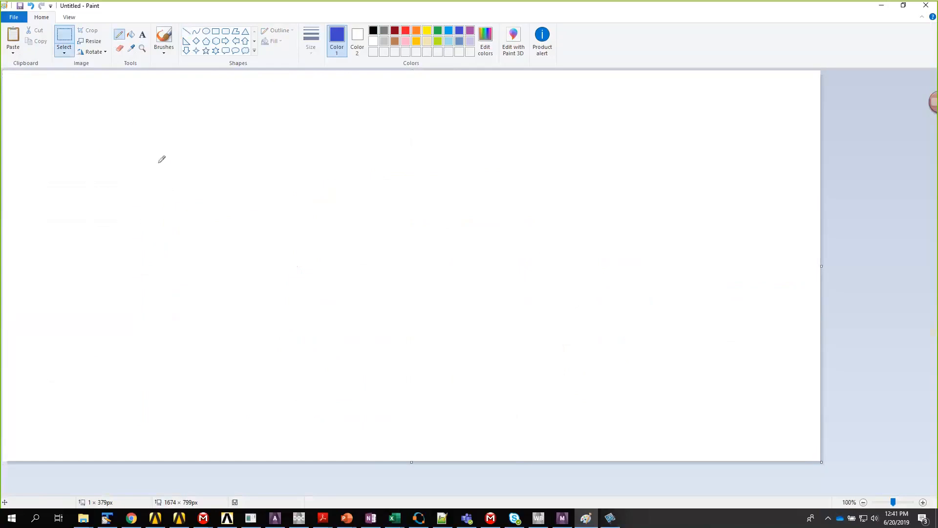
{"action": "left_click_drag", "start_coordinate": [156, 113], "coordinate": [171, 404]}
{"action": "left_click_drag", "start_coordinate": [142, 349], "coordinate": [629, 373]}
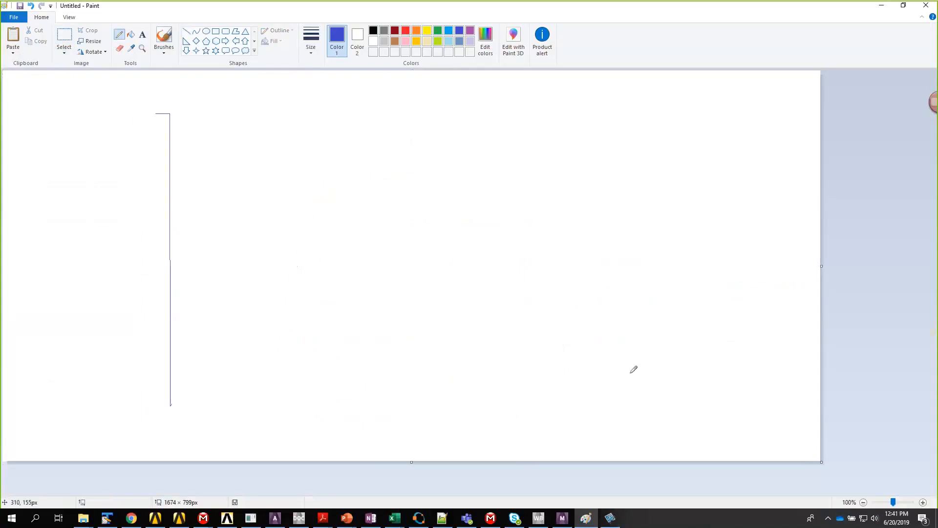
{"action": "mouse_move", "coordinate": [719, 374]}
{"action": "left_mouse_down"}
{"action": "mouse_move", "coordinate": [158, 375]}
{"action": "mouse_move", "coordinate": [274, 264]}
{"action": "mouse_move", "coordinate": [404, 263]}
{"action": "left_mouse_up"}
{"action": "key", "text": "ctrl+z"}
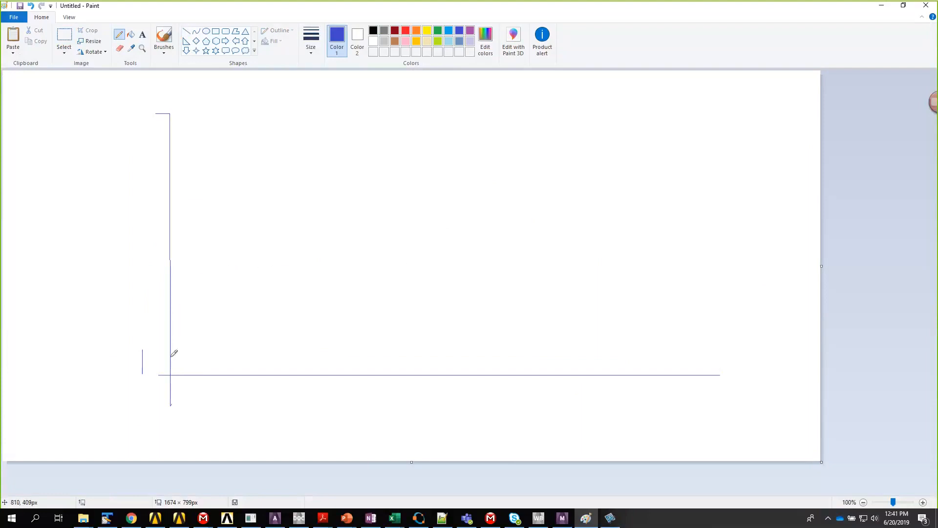
Sketch a creep curve with a steep start, a steady middle and an accelerating end, and mark the boundaries between its stages
{"action": "mouse_move", "coordinate": [171, 356]}
{"action": "left_mouse_down"}
{"action": "mouse_move", "coordinate": [245, 260]}
{"action": "mouse_move", "coordinate": [385, 233]}
{"action": "mouse_move", "coordinate": [551, 155]}
{"action": "mouse_move", "coordinate": [555, 264]}
{"action": "left_mouse_up"}
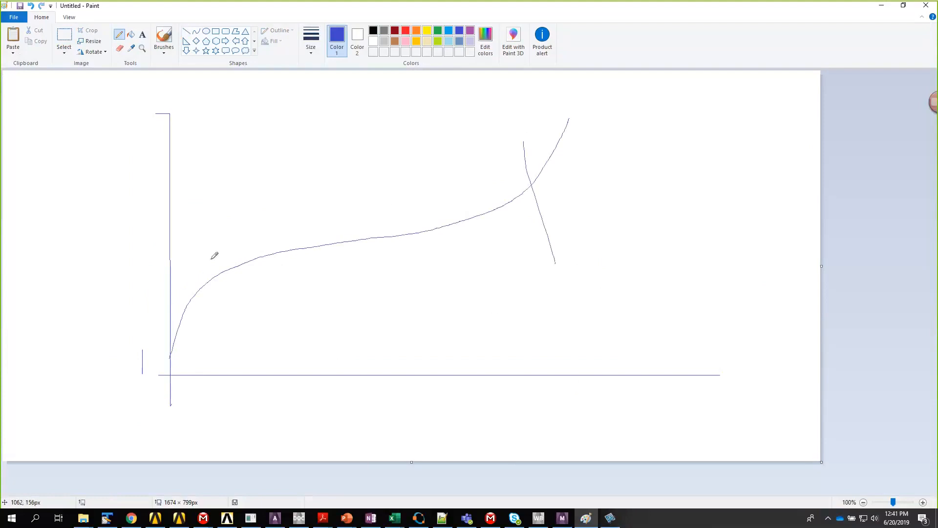
{"action": "left_click_drag", "start_coordinate": [217, 236], "coordinate": [260, 318]}
{"action": "left_click_drag", "start_coordinate": [568, 116], "coordinate": [573, 246]}
Switch to the ANSYS Help Viewer and examine the creep model table, highlighting the combined primary and secondary models and then models 7 to 10
{"action": "left_click", "coordinate": [295, 519]}
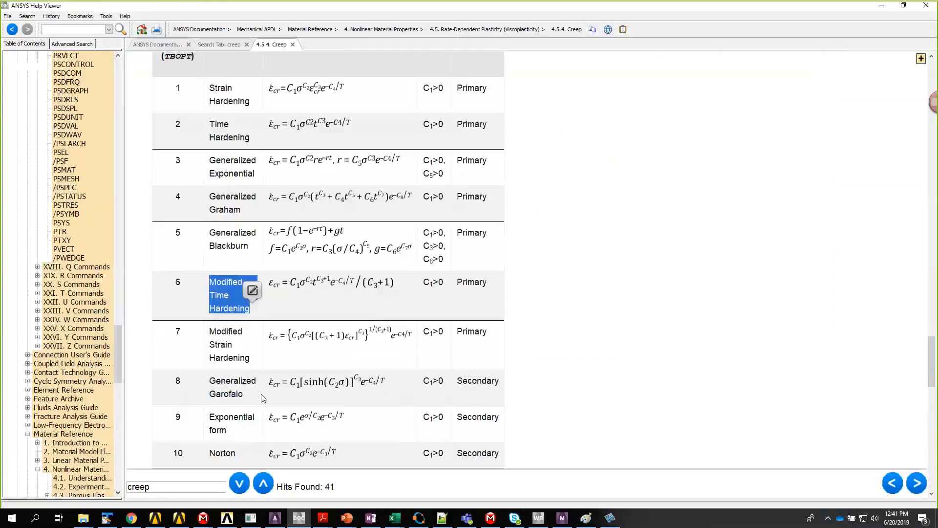
{"action": "scroll", "coordinate": [427, 378], "scroll_direction": "down", "scroll_amount": 2}
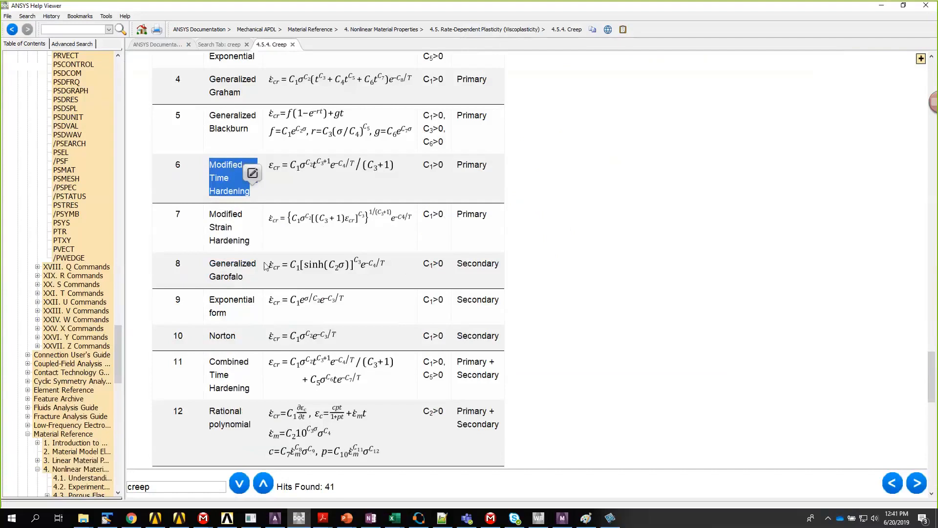
{"action": "left_click_drag", "start_coordinate": [221, 265], "coordinate": [209, 266]}
{"action": "left_click_drag", "start_coordinate": [516, 337], "coordinate": [519, 390]}
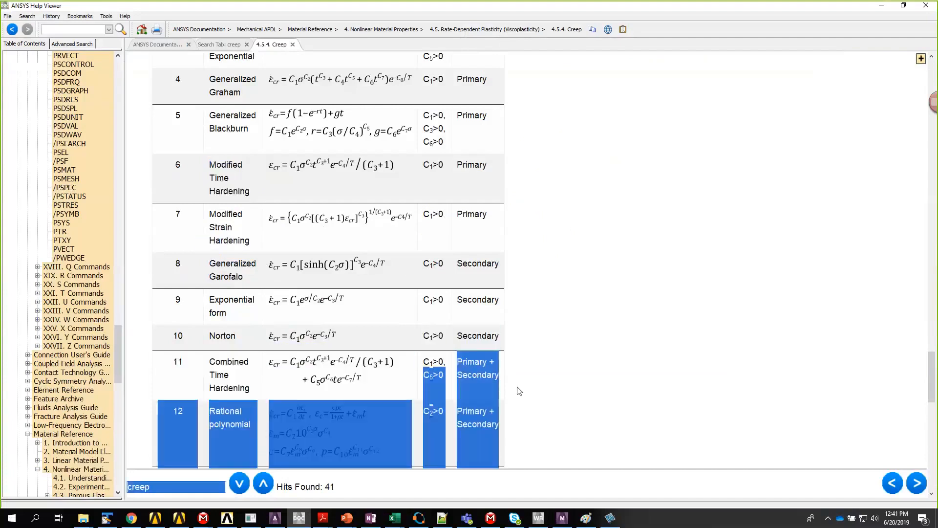
{"action": "left_click", "coordinate": [519, 391]}
{"action": "left_click_drag", "start_coordinate": [371, 324], "coordinate": [210, 215]}
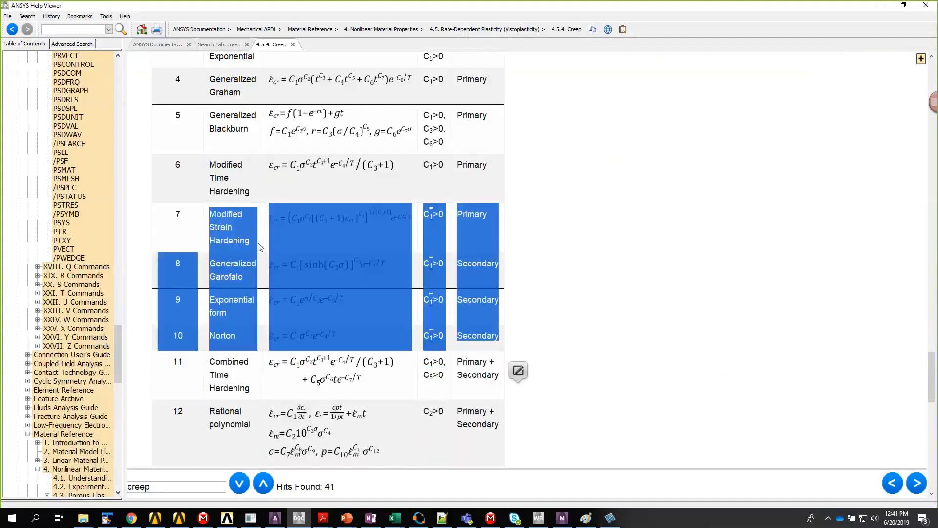
Review the remaining creep models down to User Creep, then return to the Norton row, highlight it and clear the selection
{"action": "scroll", "coordinate": [344, 343], "scroll_direction": "down", "scroll_amount": 2}
{"action": "scroll", "coordinate": [344, 343], "scroll_direction": "down", "scroll_amount": 2}
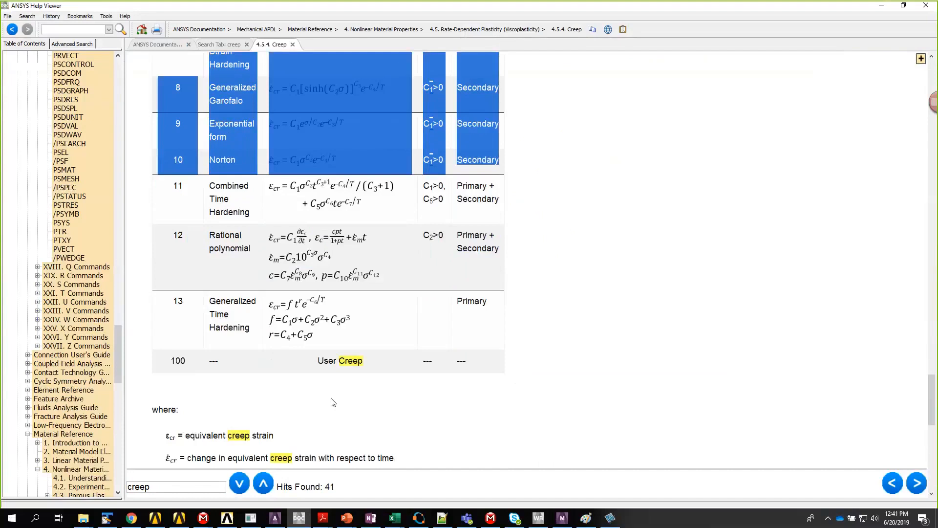
{"action": "scroll", "coordinate": [330, 401], "scroll_direction": "up", "scroll_amount": 1}
{"action": "scroll", "coordinate": [330, 401], "scroll_direction": "up", "scroll_amount": 2}
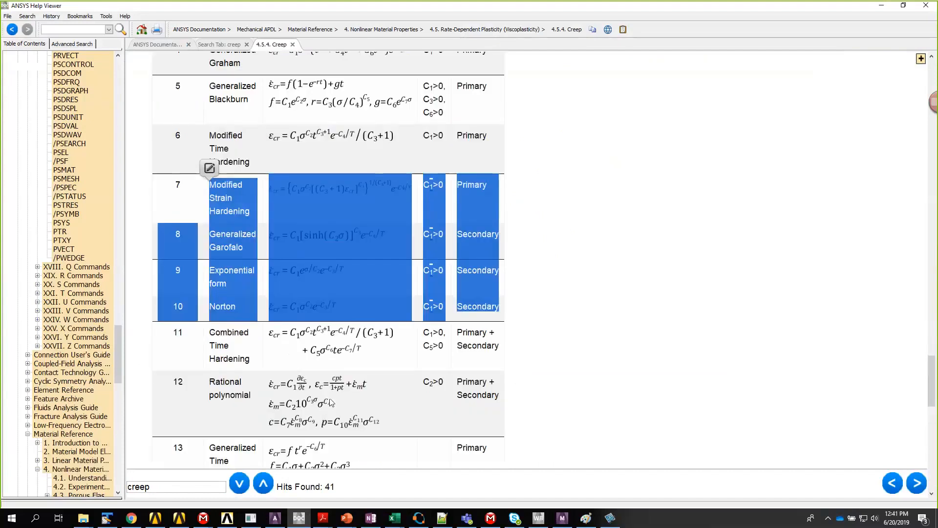
{"action": "left_click", "coordinate": [275, 318]}
{"action": "left_click_drag", "start_coordinate": [505, 314], "coordinate": [272, 310]}
{"action": "left_click", "coordinate": [684, 333]}
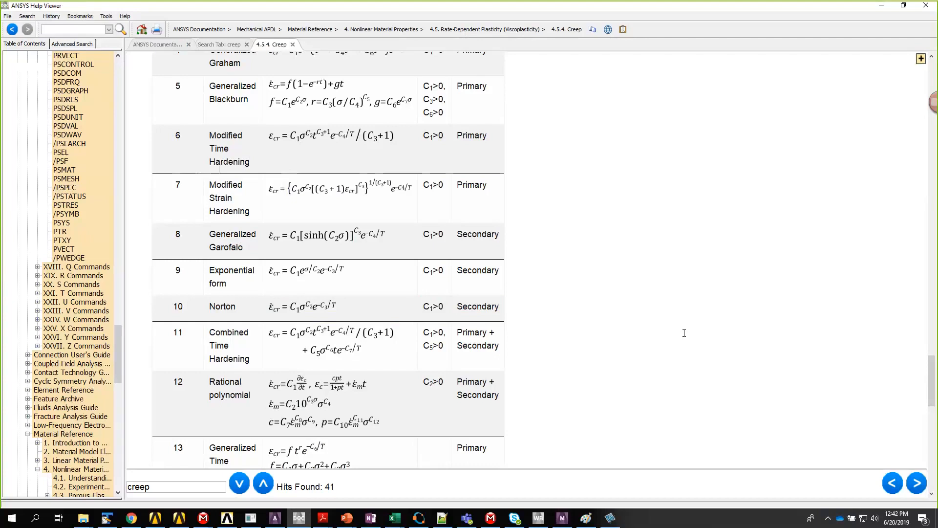
Switch from the creep model table to Workbench and select the Modified Time Hardening property of Veradel_A201A
{"action": "scroll", "coordinate": [315, 376], "scroll_direction": "up", "scroll_amount": 2}
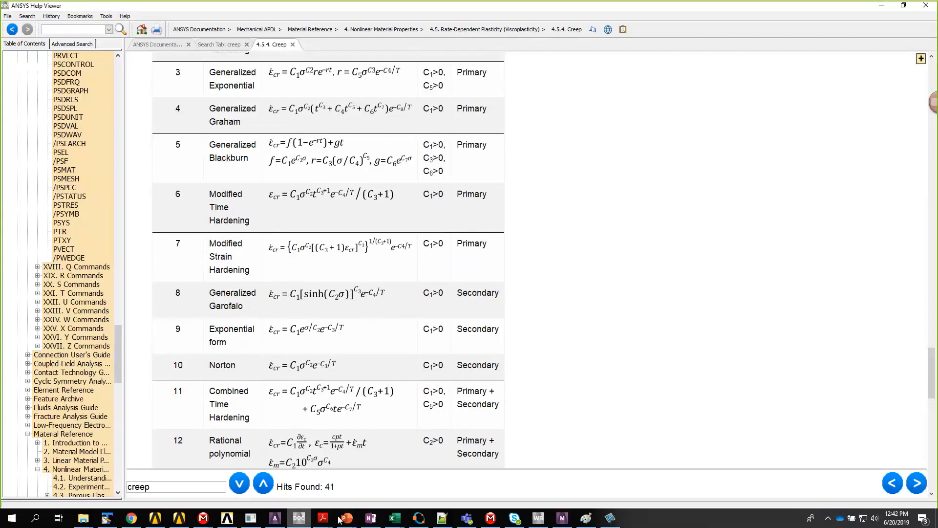
{"action": "left_click", "coordinate": [558, 518]}
{"action": "left_click", "coordinate": [222, 394]}
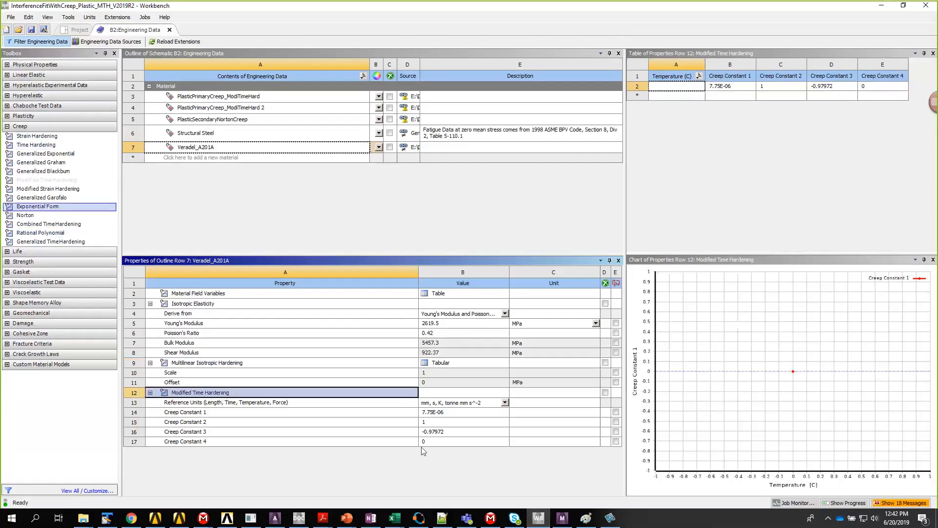
Revisit the creep curve sketch in Paint and the model table in the ANSYS Help Viewer, then minimize the viewer
{"action": "left_click", "coordinate": [586, 519]}
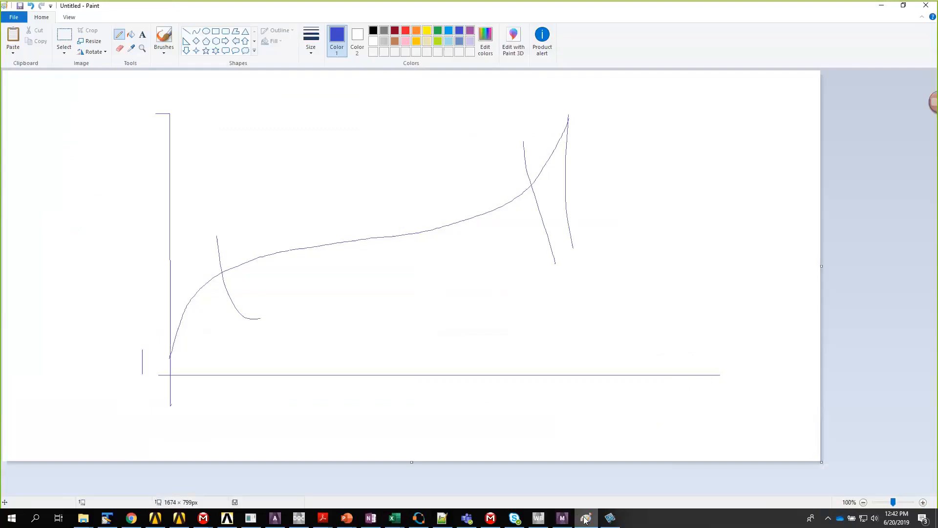
{"action": "left_click", "coordinate": [586, 519]}
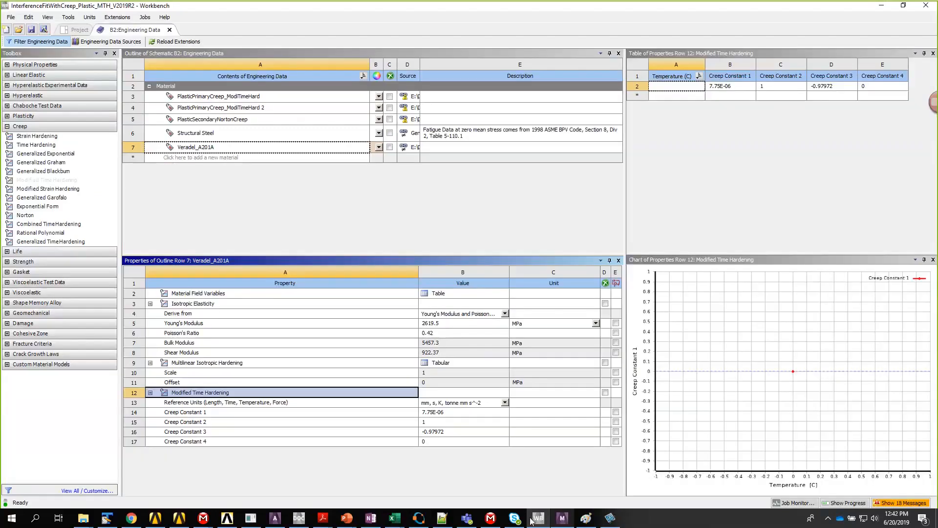
{"action": "left_click", "coordinate": [297, 518]}
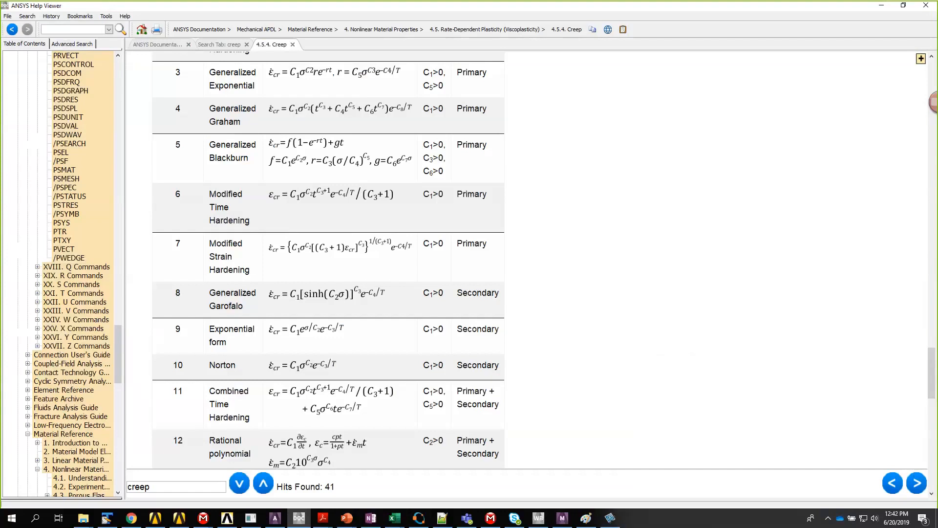
{"action": "left_click", "coordinate": [882, 6]}
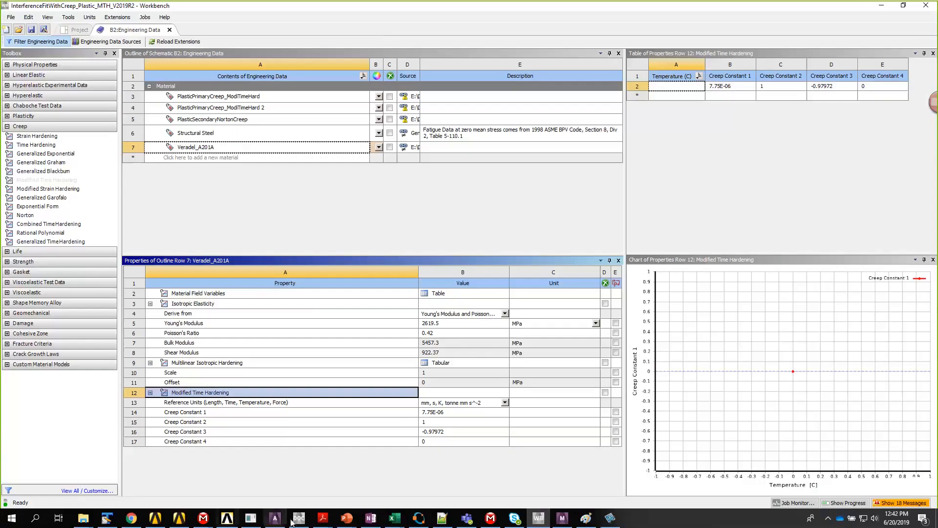
Switch to Mechanical APDL, open Creep Curve Fitting from the material models and inspect the experiment's temperature parameter
{"action": "left_click", "coordinate": [276, 519]}
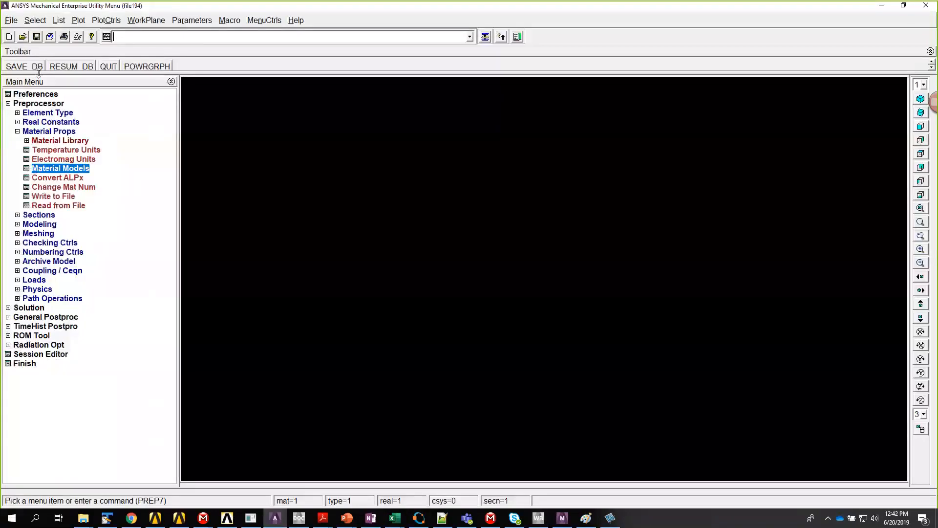
{"action": "left_click", "coordinate": [88, 171]}
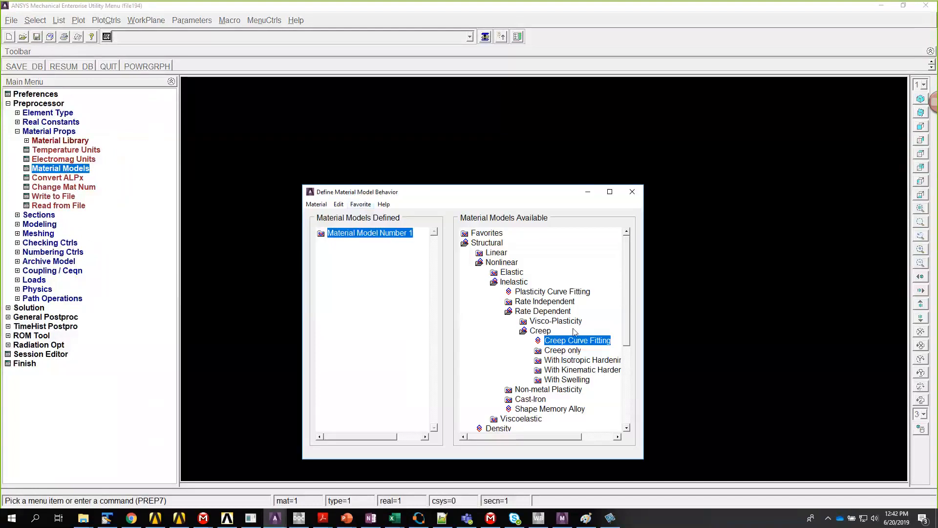
{"action": "left_click", "coordinate": [588, 192]}
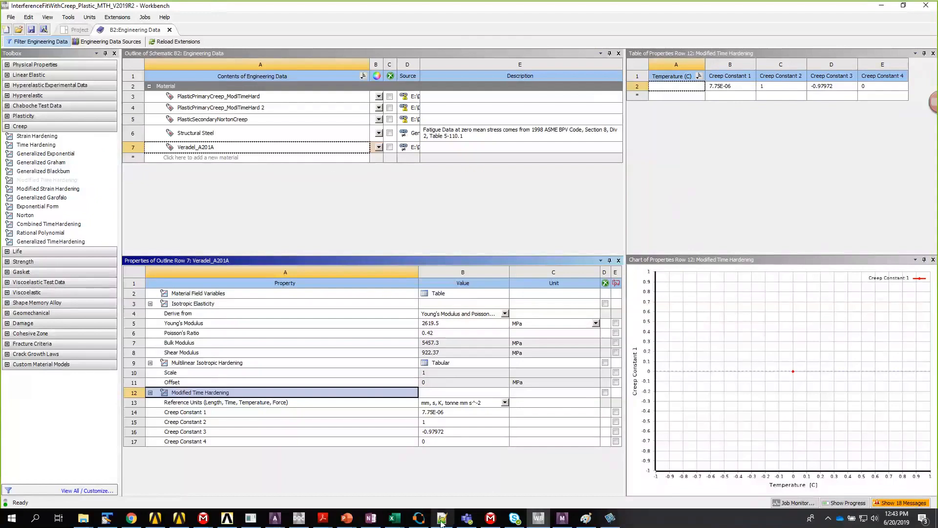
{"action": "mouse_move", "coordinate": [401, 521]}
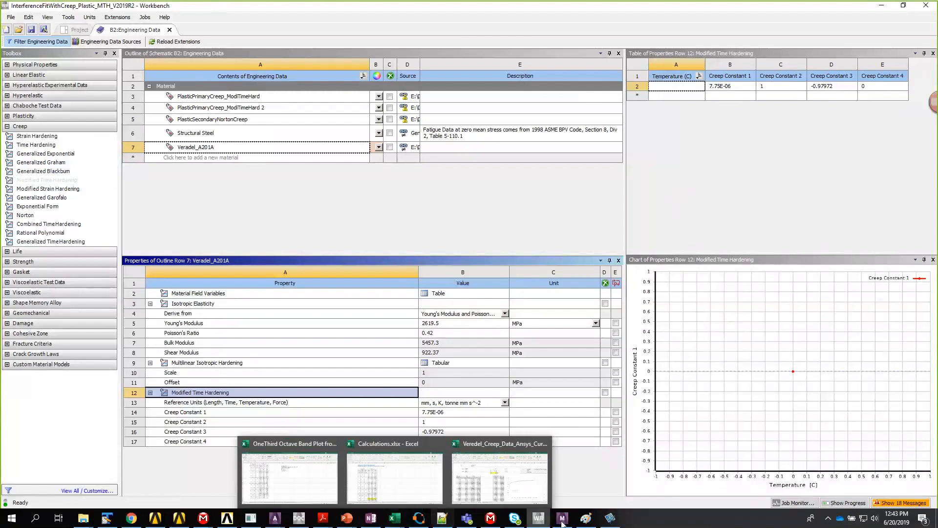
{"action": "mouse_move", "coordinate": [275, 519]}
{"action": "left_click", "coordinate": [322, 489]}
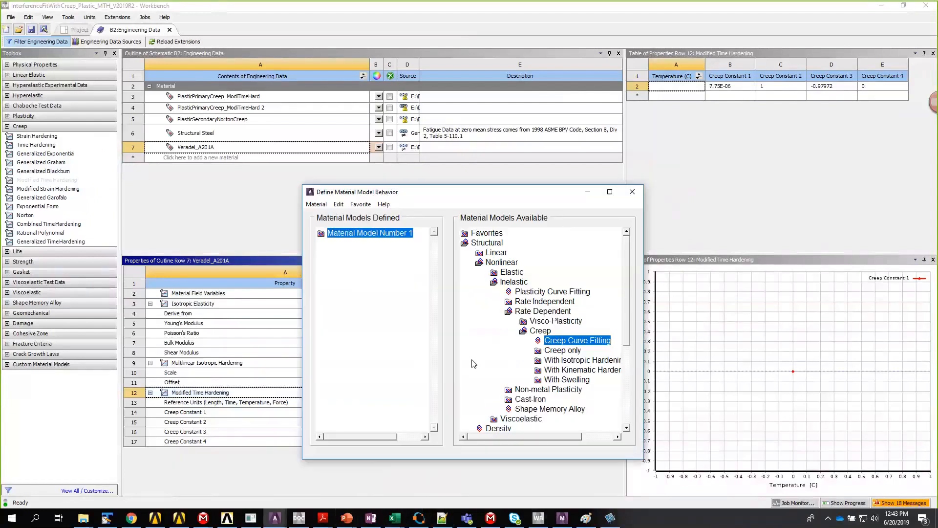
{"action": "double_click", "coordinate": [576, 340]}
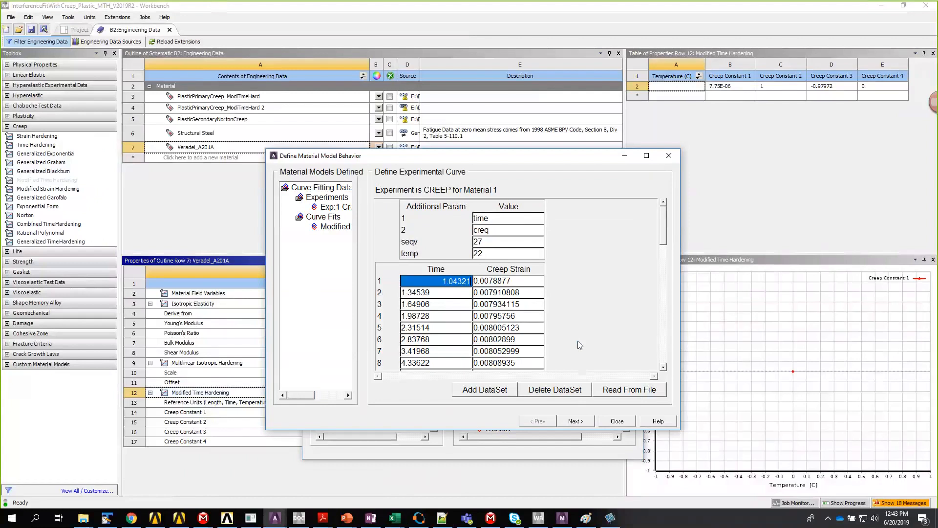
{"action": "left_click", "coordinate": [484, 253]}
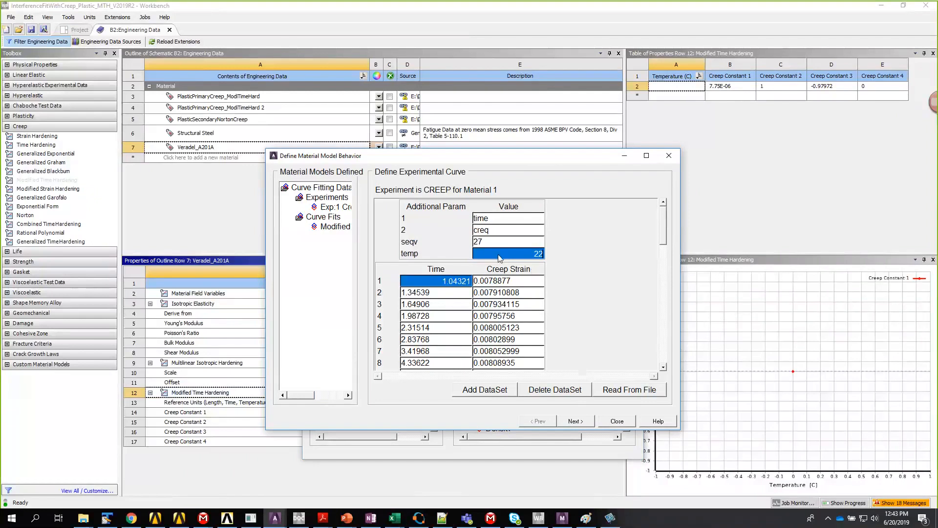
{"action": "left_click", "coordinate": [500, 253]}
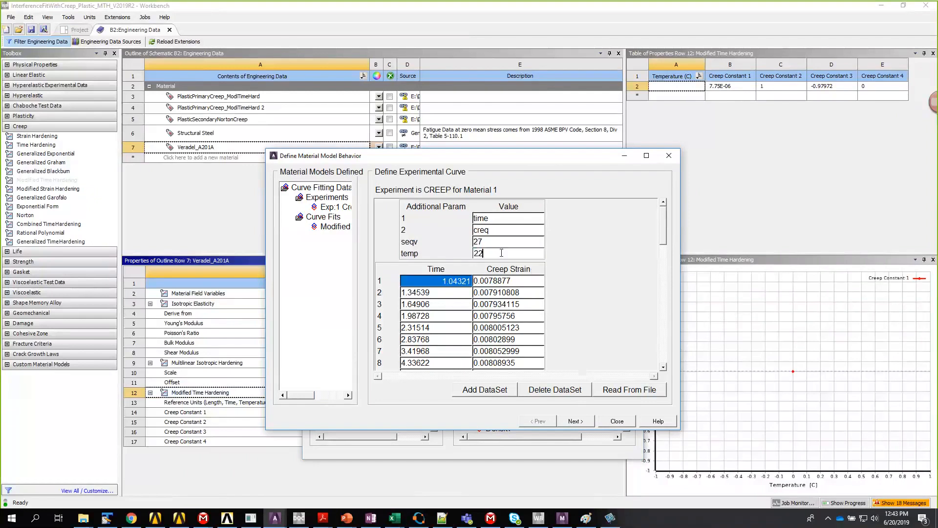
Switch to TextPad, copy all of creep_MAPDL_CurveFit.inp into a new document and set its temperature to 50
{"action": "left_click", "coordinate": [106, 518]}
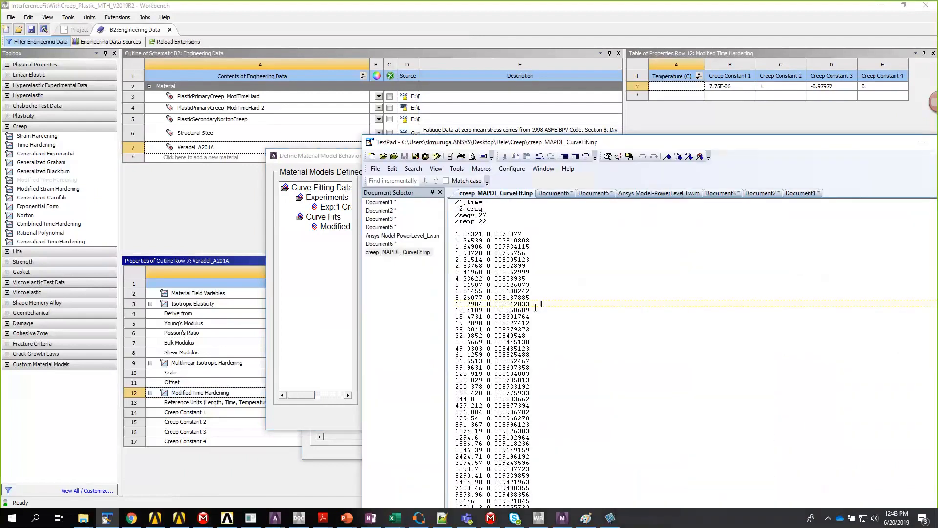
{"action": "key", "text": "ctrl+a"}
{"action": "key", "text": "ctrl+c"}
{"action": "left_click", "coordinate": [572, 310]}
{"action": "key", "text": "ctrl+a"}
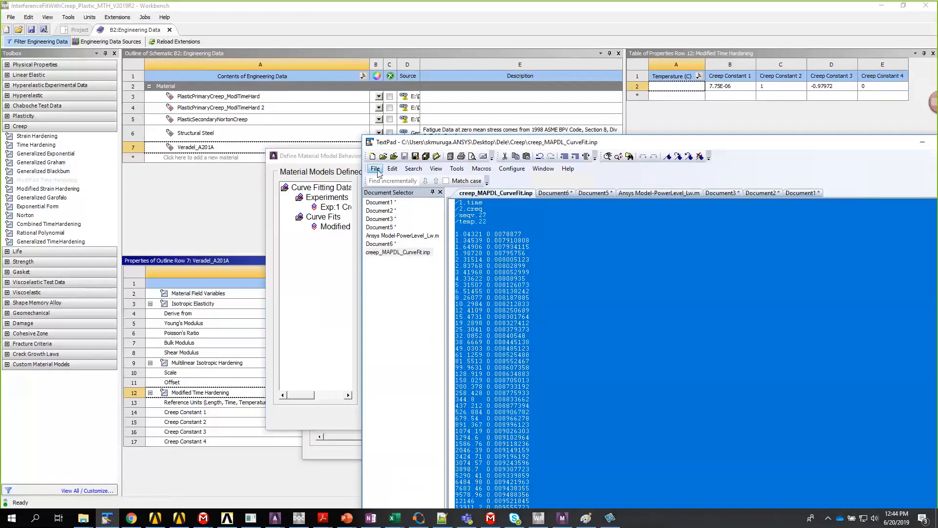
{"action": "key", "text": "ctrl+n"}
{"action": "key", "text": "ctrl+v"}
{"action": "left_click_drag", "start_coordinate": [478, 221], "coordinate": [496, 220]}
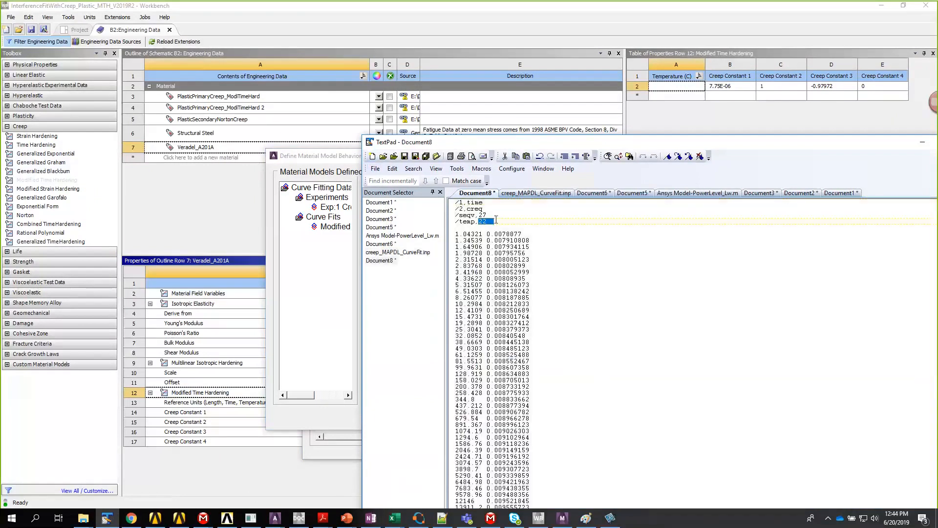
{"action": "type", "text": "50"}
{"action": "left_click_drag", "start_coordinate": [456, 233], "coordinate": [534, 315]}
{"action": "left_click", "coordinate": [602, 266]}
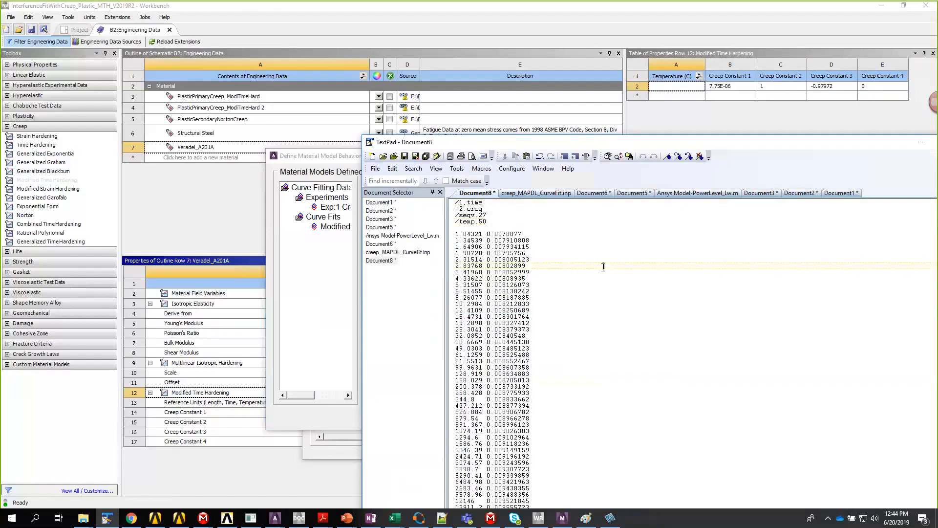
Copy the 50-degree creep data into another new document and set the temperature there to 200
{"action": "key", "text": "ctrl+a"}
{"action": "key", "text": "ctrl+c"}
{"action": "key", "text": "ctrl+n"}
{"action": "key", "text": "ctrl+v"}
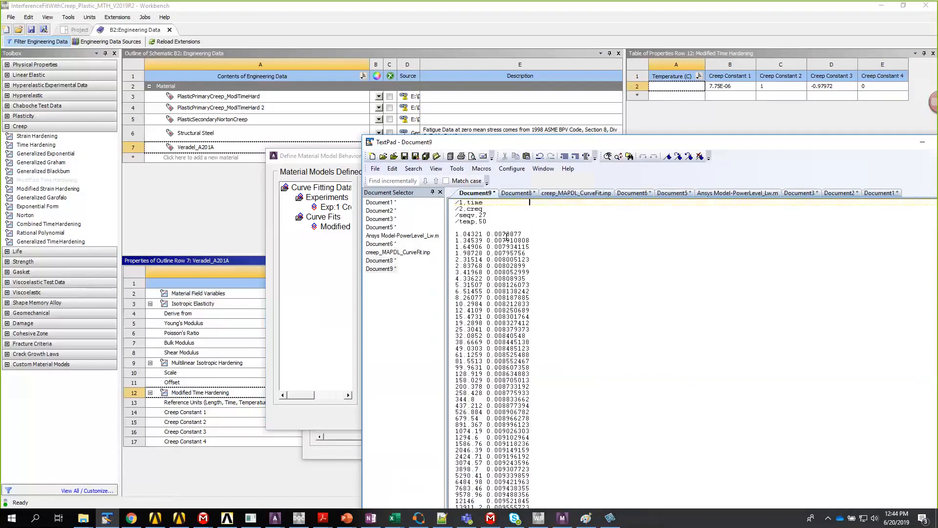
{"action": "double_click", "coordinate": [484, 222]}
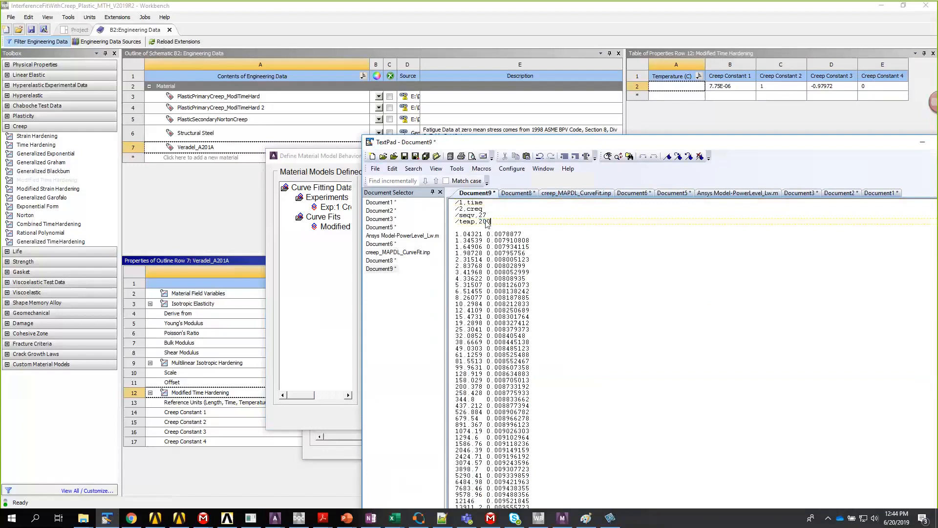
Save the 50-degree document in the Creep folder as creep_MAPDL_CurveFit_200C.inp
{"action": "key", "text": "ctrl+a"}
{"action": "left_click", "coordinate": [508, 197]}
{"action": "left_click", "coordinate": [375, 168]}
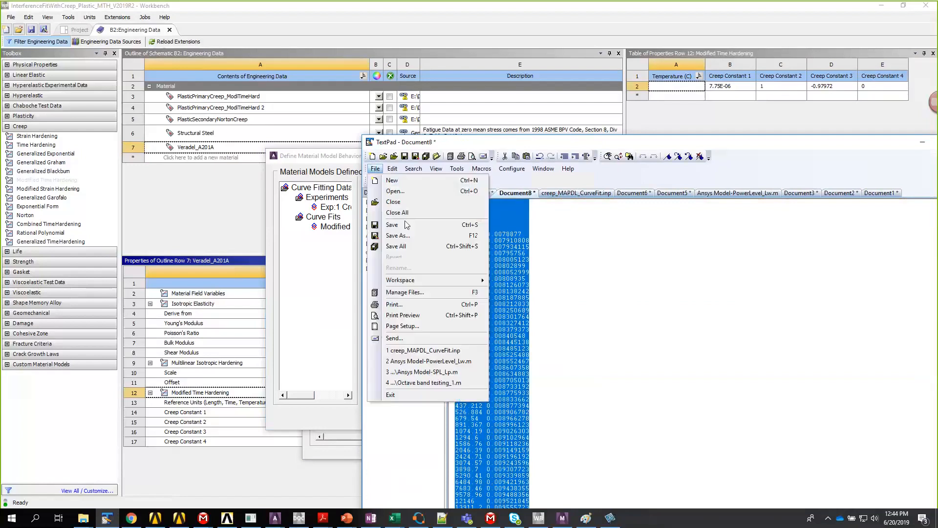
{"action": "left_click", "coordinate": [407, 239]}
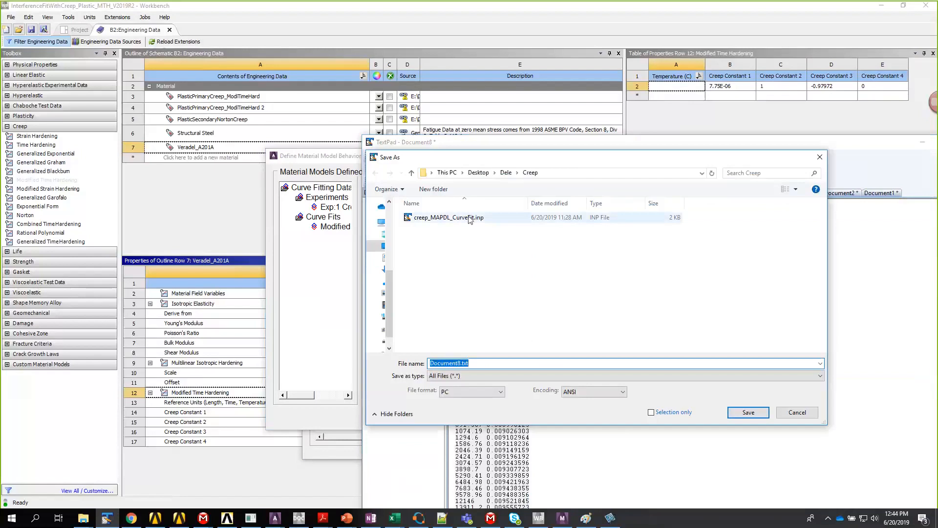
{"action": "left_click", "coordinate": [435, 217]}
{"action": "double_click", "coordinate": [492, 363]}
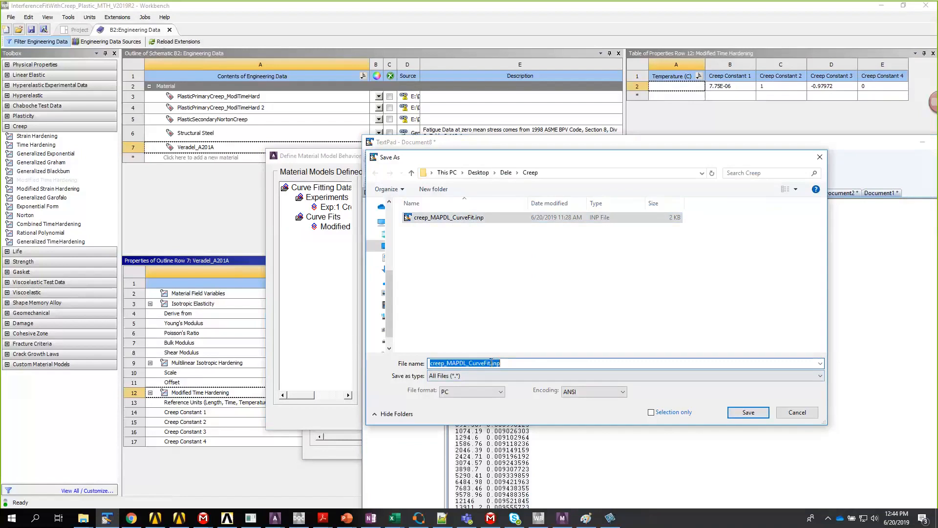
{"action": "left_click", "coordinate": [491, 362]}
{"action": "type", "text": "_200"}
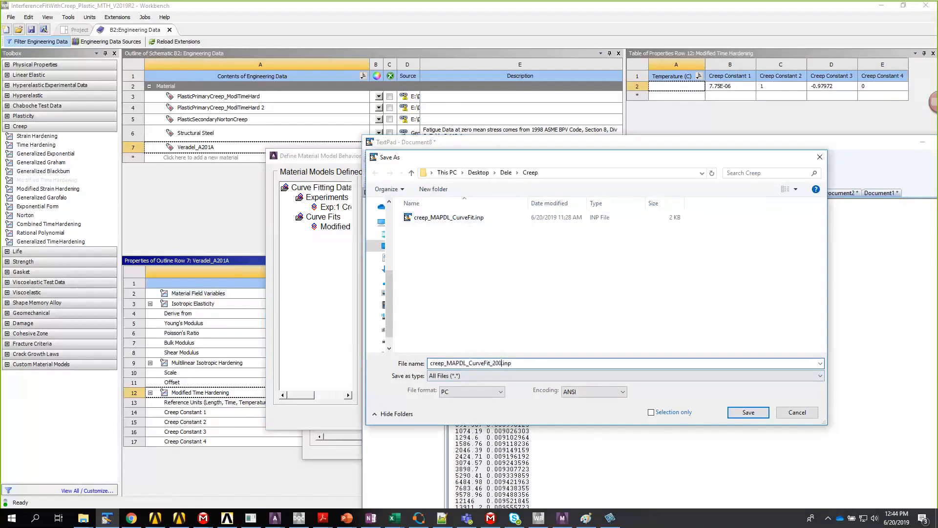
{"action": "type", "text": "C"}
{"action": "left_click", "coordinate": [747, 412]}
Save the 200-degree document in the Creep folder as creep_MAPDL_CurveFit_50C.inp
{"action": "left_click", "coordinate": [628, 380]}
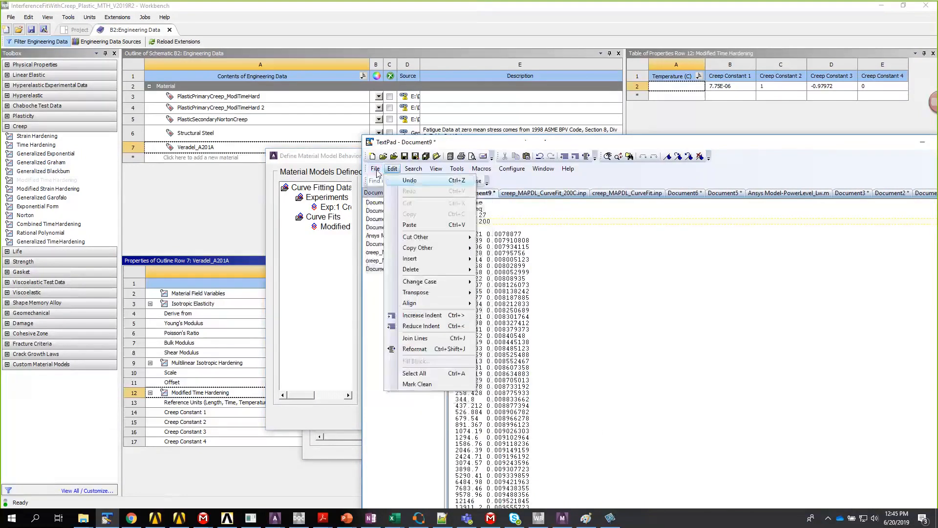
{"action": "mouse_move", "coordinate": [375, 169]}
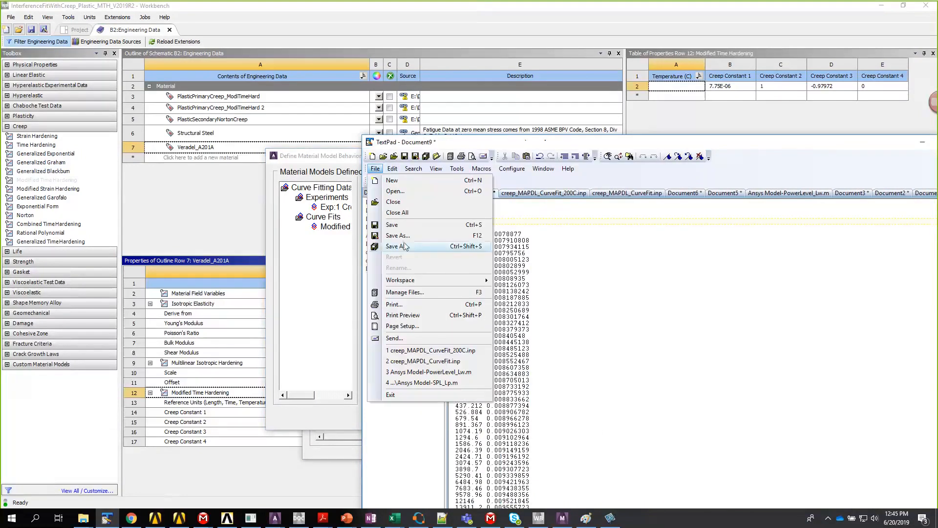
{"action": "left_click", "coordinate": [405, 237]}
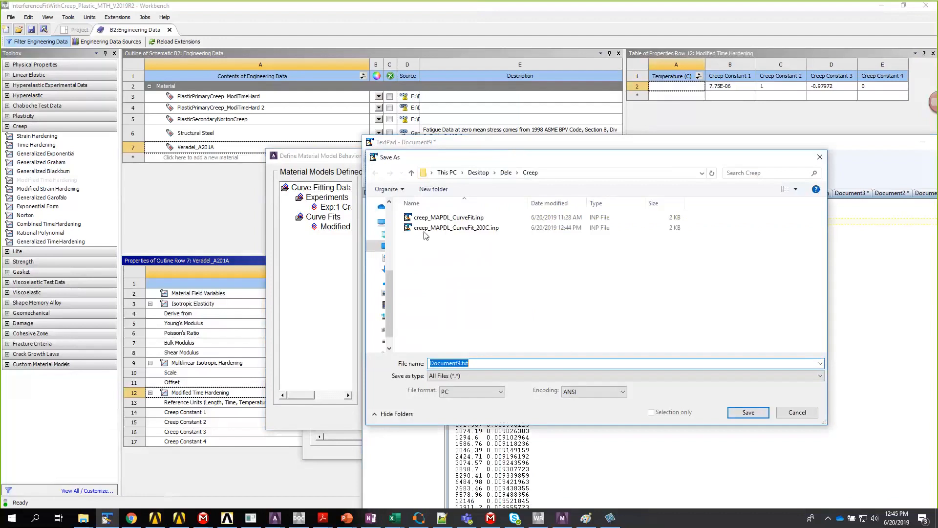
{"action": "left_click", "coordinate": [449, 227]}
{"action": "left_click", "coordinate": [496, 362]}
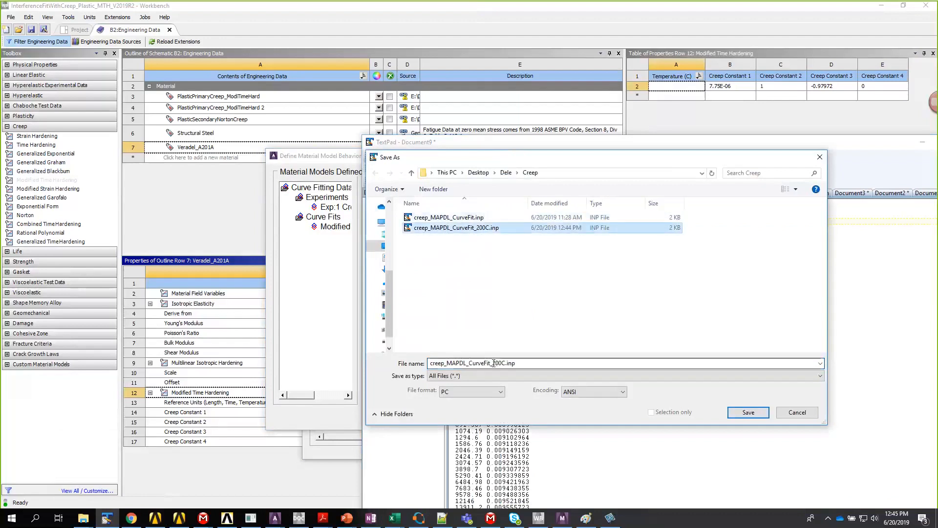
{"action": "double_click", "coordinate": [493, 363]}
{"action": "left_click_drag", "start_coordinate": [492, 363], "coordinate": [501, 362]}
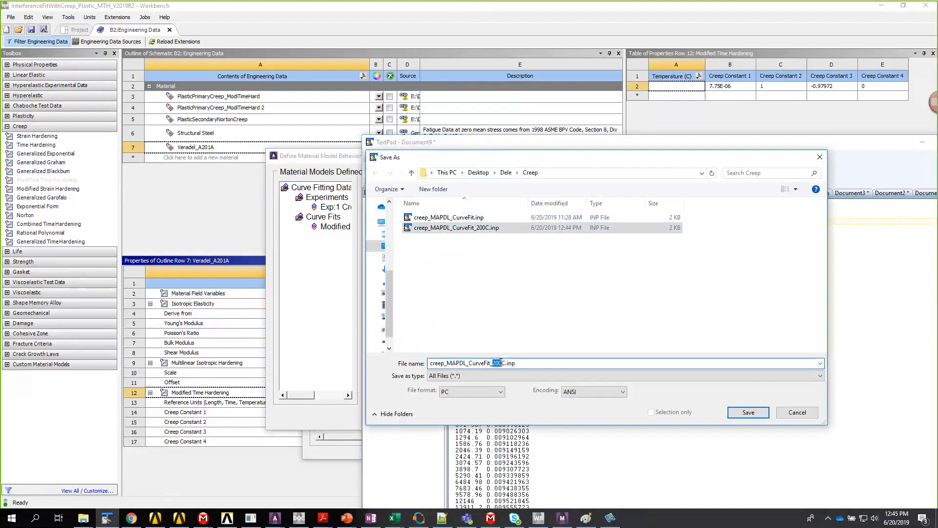
{"action": "type", "text": "50"}
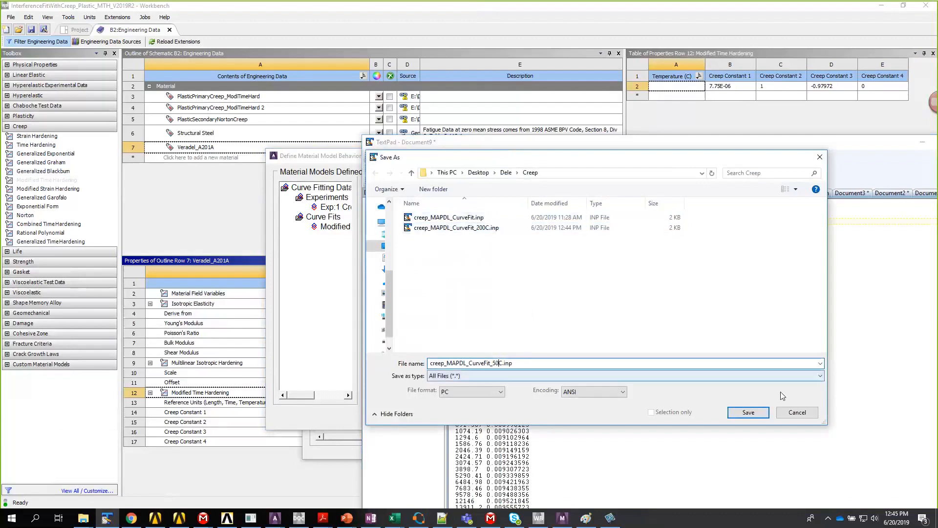
{"action": "left_click", "coordinate": [740, 413]}
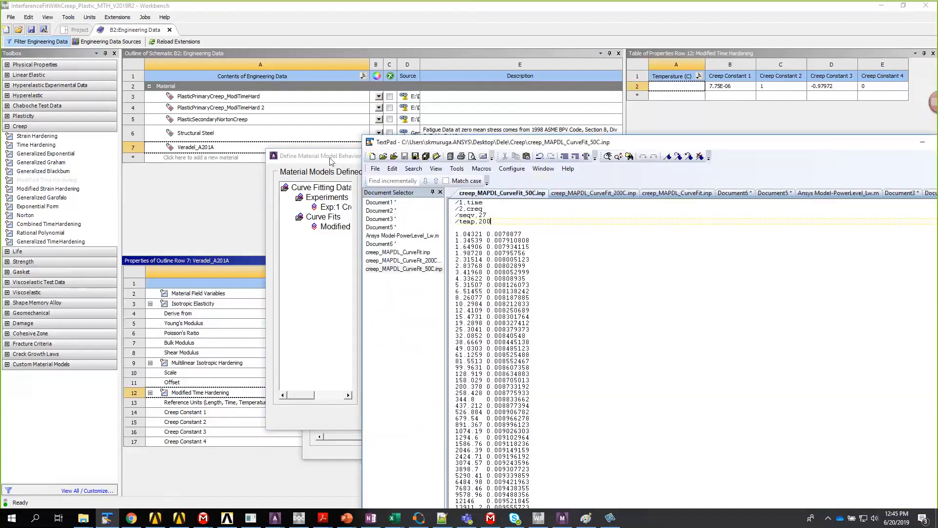
Minimize Workbench and reposition the TextPad window to expose the Excel creep data and the experimental curve dialog
{"action": "left_click", "coordinate": [331, 161]}
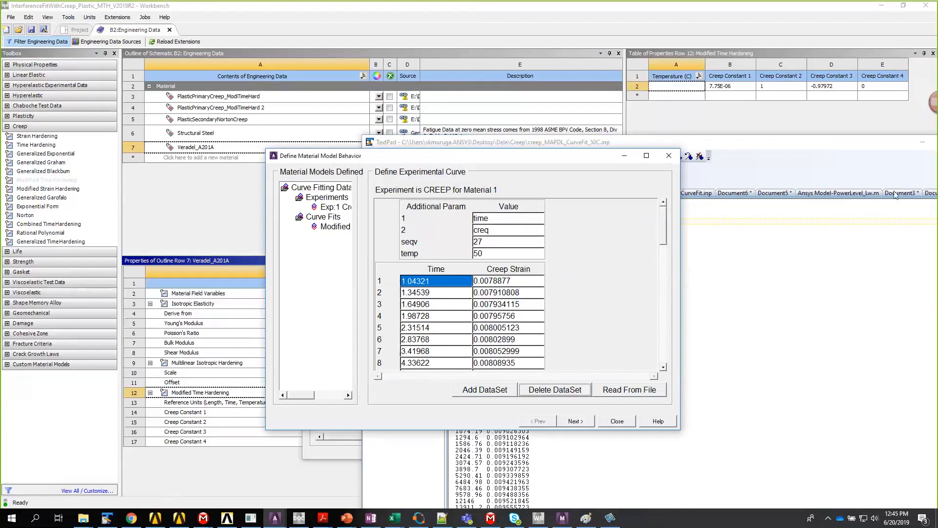
{"action": "left_click", "coordinate": [881, 8]}
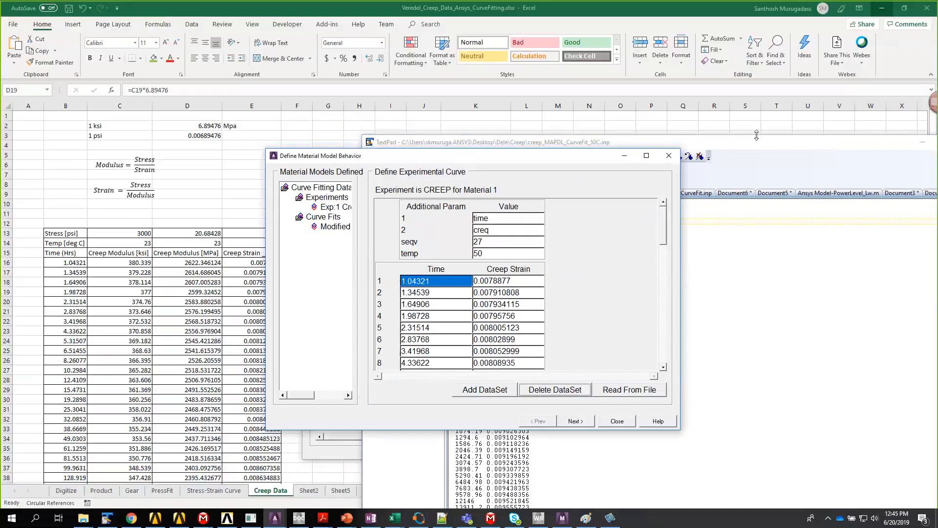
{"action": "left_click", "coordinate": [875, 148]}
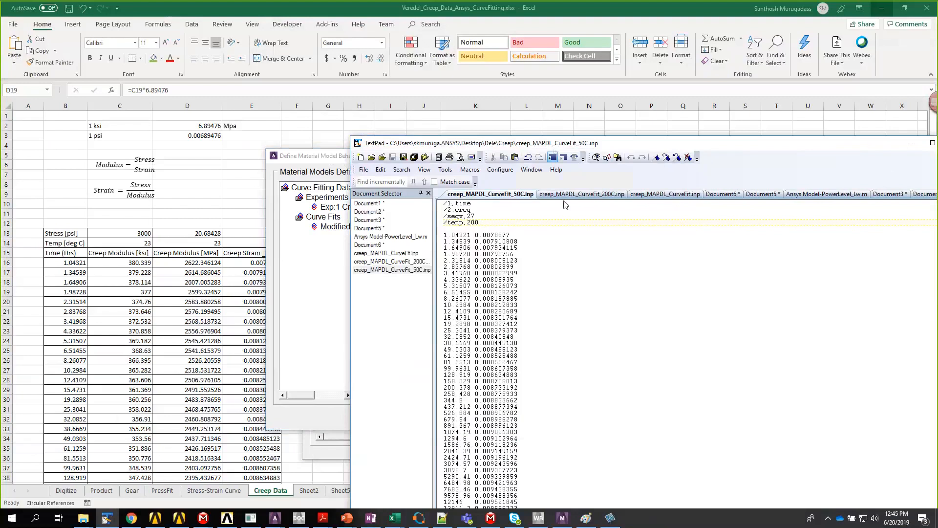
{"action": "left_click_drag", "start_coordinate": [554, 147], "coordinate": [589, 234]}
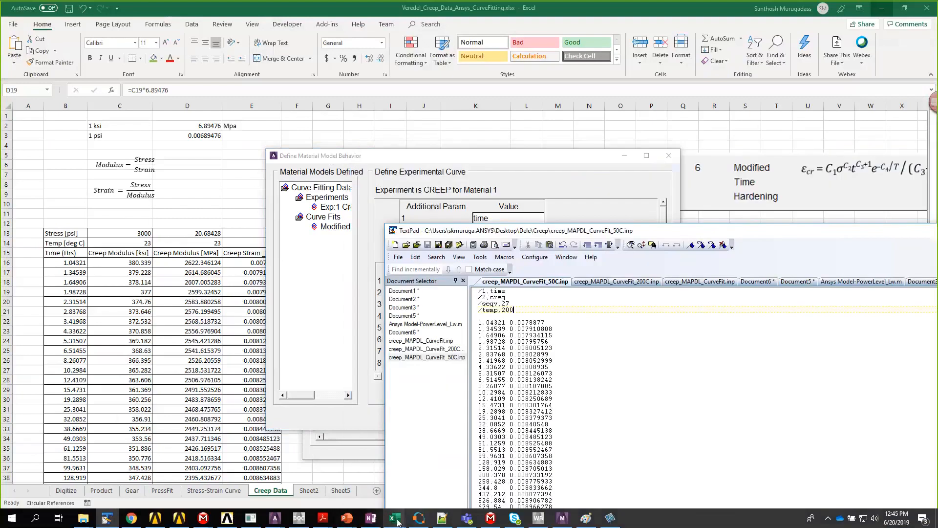
Switch to the Radel/Veradel design guide in Chrome and examine the temperatures plotted in Figure 28's creep modulus chart
{"action": "mouse_move", "coordinate": [397, 522]}
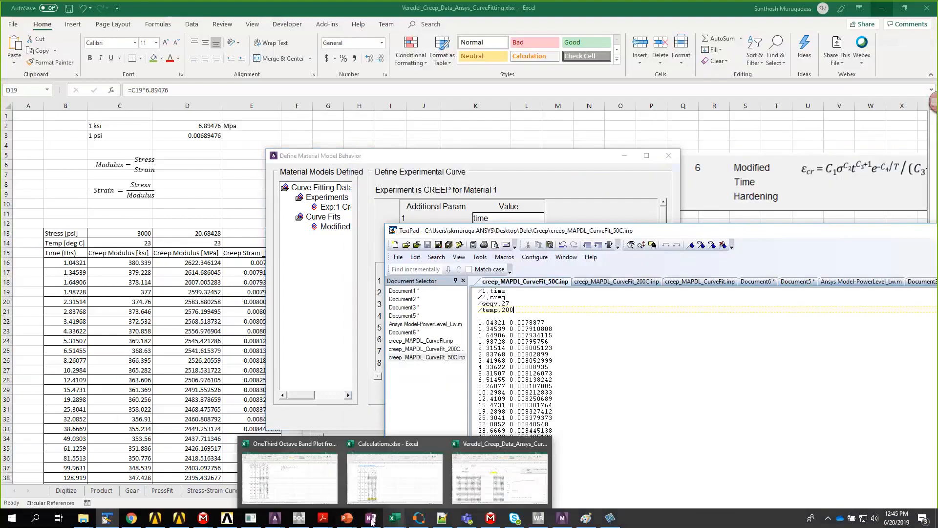
{"action": "left_click", "coordinate": [139, 520]}
{"action": "scroll", "coordinate": [594, 295], "scroll_direction": "up", "scroll_amount": 1}
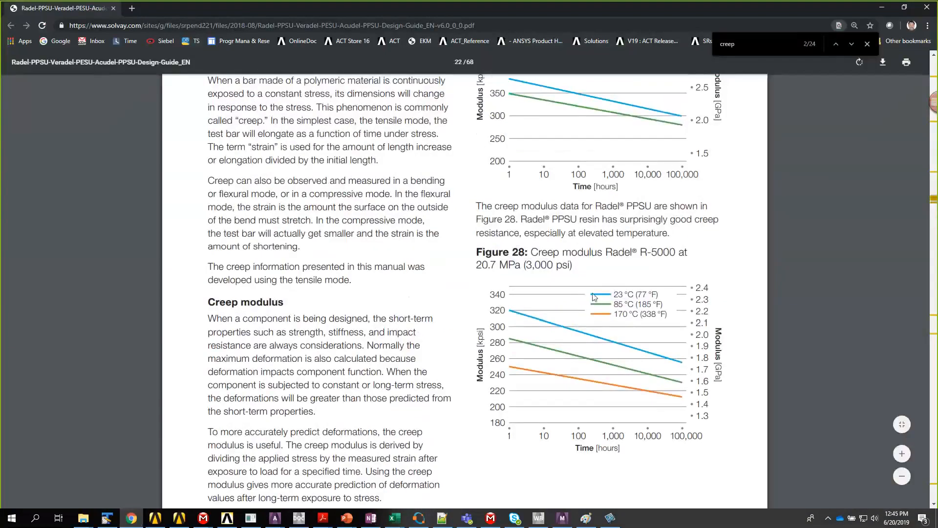
{"action": "left_click_drag", "start_coordinate": [613, 300], "coordinate": [667, 317]}
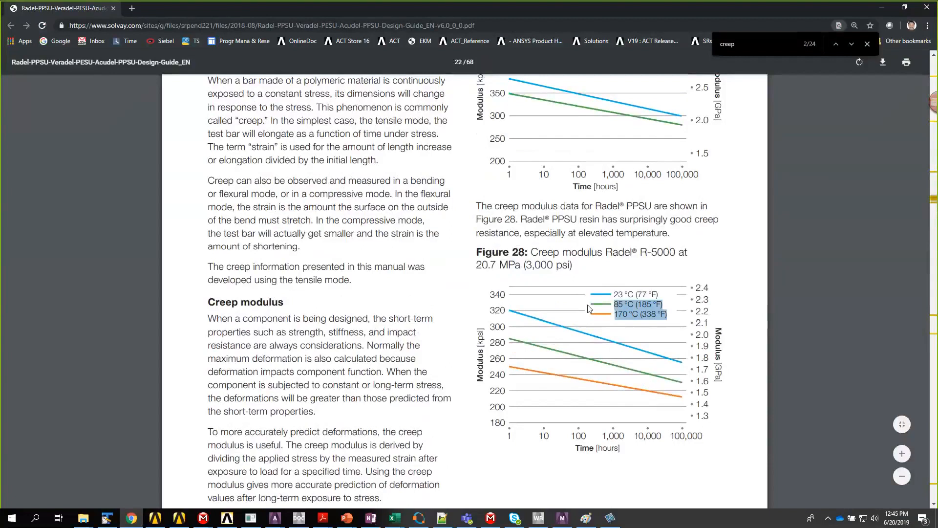
{"action": "left_click", "coordinate": [555, 272]}
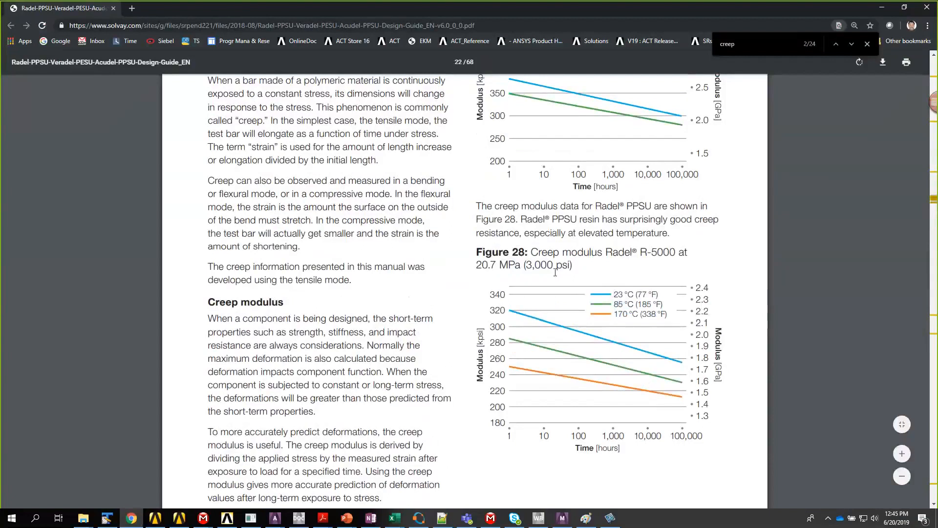
{"action": "left_click", "coordinate": [881, 8]}
Check the experiment's temperature parameter in the curve-fitting dialog against the title and temperature legend of Figure 28 in Chrome
{"action": "left_click", "coordinate": [595, 144]}
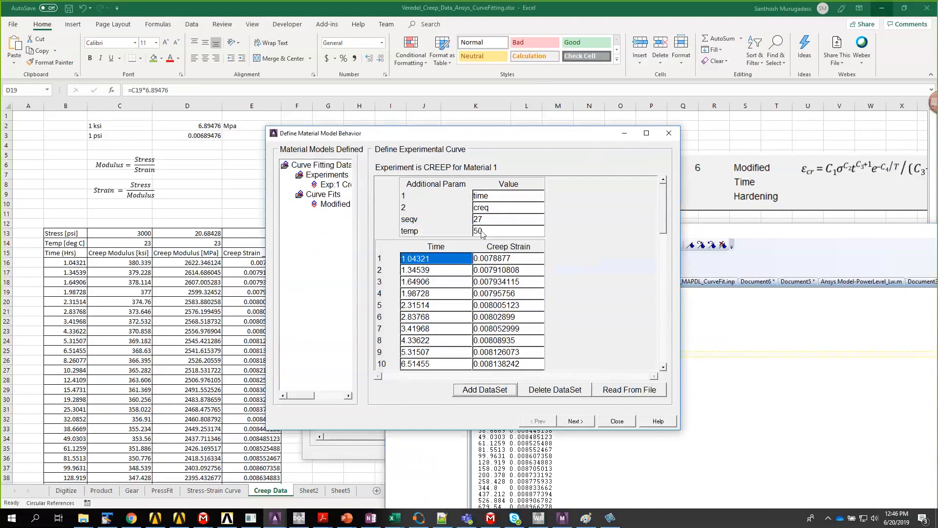
{"action": "left_click", "coordinate": [791, 398]}
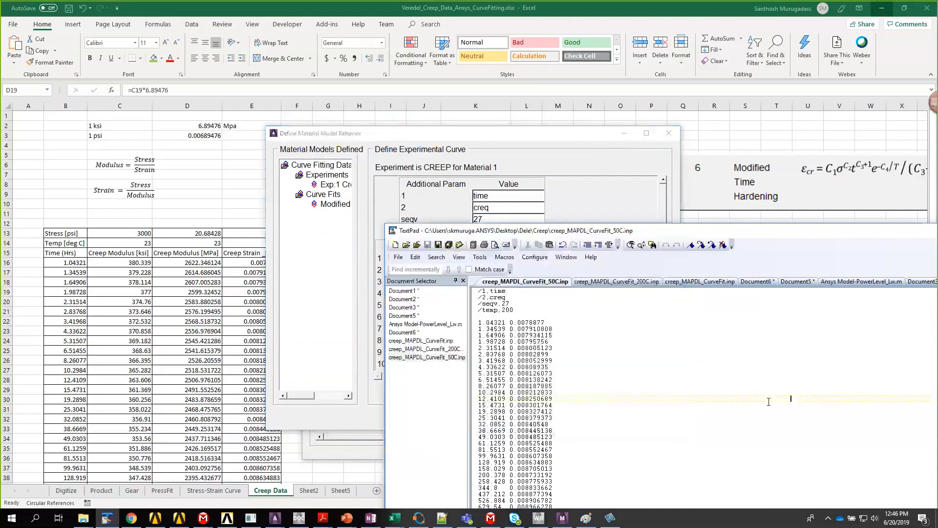
{"action": "left_click", "coordinate": [131, 518]}
{"action": "left_click", "coordinate": [492, 258]}
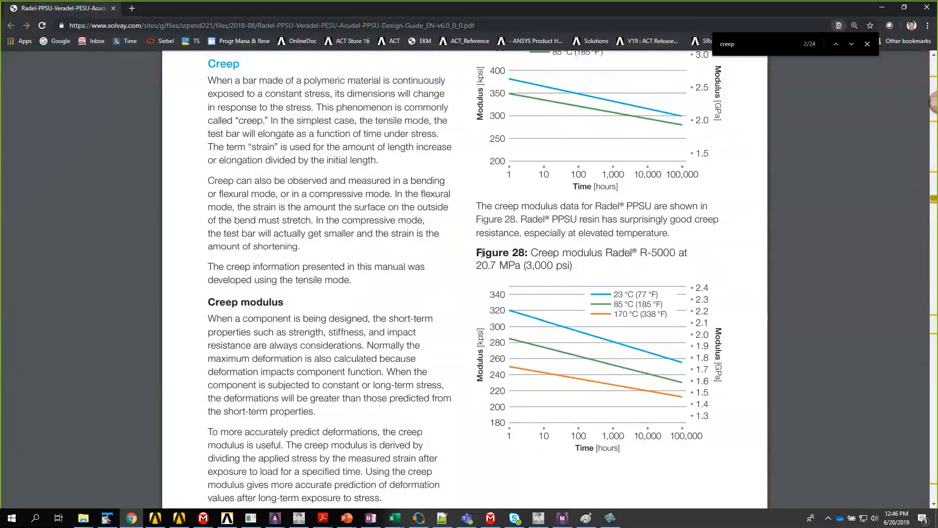
{"action": "left_click_drag", "start_coordinate": [479, 254], "coordinate": [522, 267]}
{"action": "left_click_drag", "start_coordinate": [614, 295], "coordinate": [652, 317]}
{"action": "left_click", "coordinate": [881, 8]}
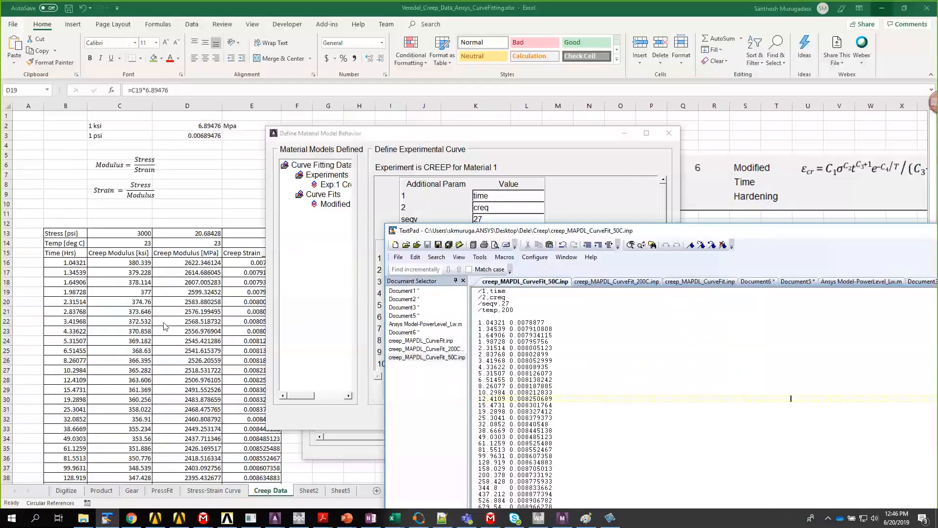
Compare the temperature header lines of creep_MAPDL_CurveFit_200C.inp, creep_MAPDL_CurveFit_50C.inp and creep_MAPDL_CurveFit.inp in TextPad
{"action": "left_click", "coordinate": [616, 281]}
{"action": "key", "text": "ctrl+a"}
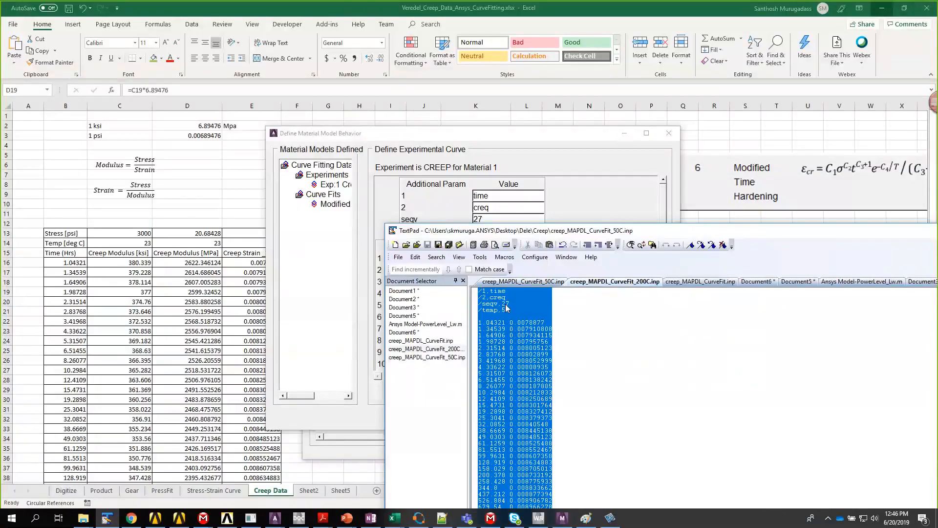
{"action": "left_click", "coordinate": [505, 308]}
{"action": "double_click", "coordinate": [506, 310]}
{"action": "left_click", "coordinate": [526, 281]}
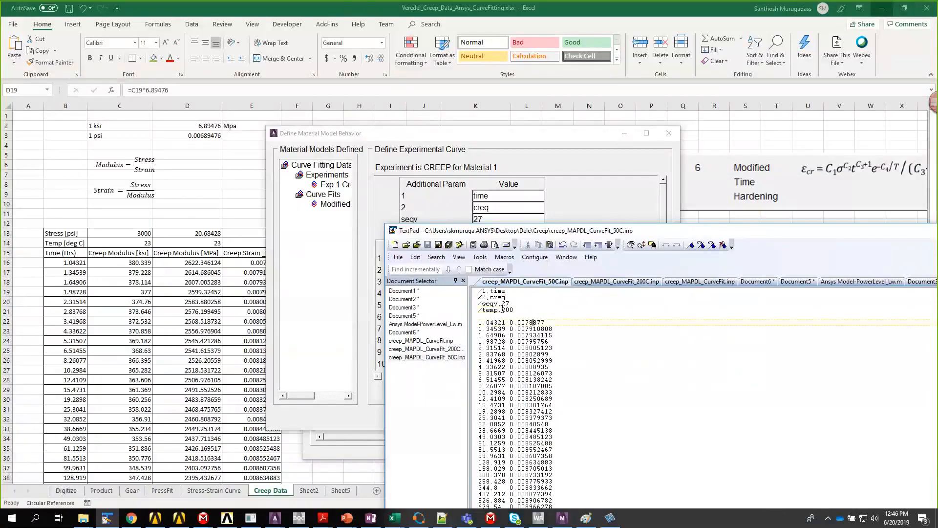
{"action": "double_click", "coordinate": [508, 310]}
{"action": "left_click", "coordinate": [699, 282]}
{"action": "key", "text": "ctrl+a"}
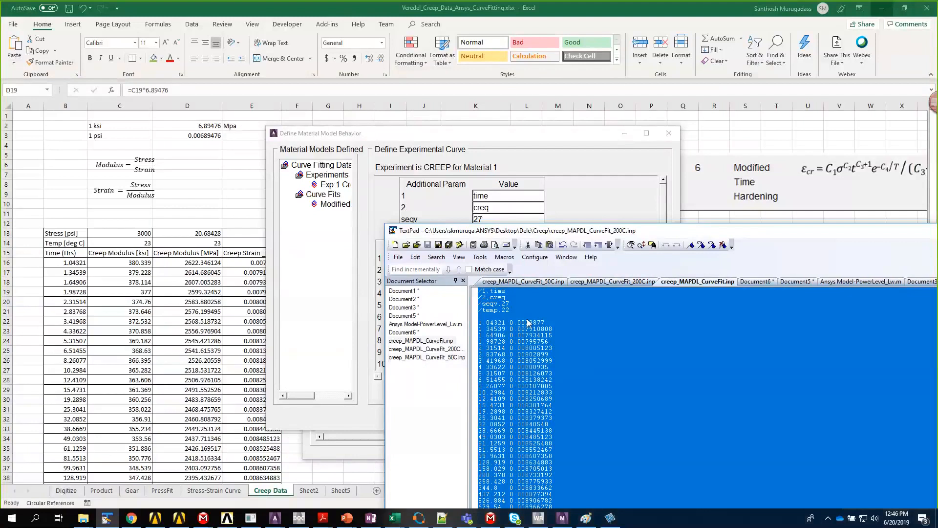
{"action": "left_click", "coordinate": [521, 311]}
Add a second dataset to the creep experiment, load it from creep_MAPDL_CurveFit_50C.inp, and check both datasets' temperatures
{"action": "left_click", "coordinate": [576, 212]}
{"action": "left_click", "coordinate": [493, 392]}
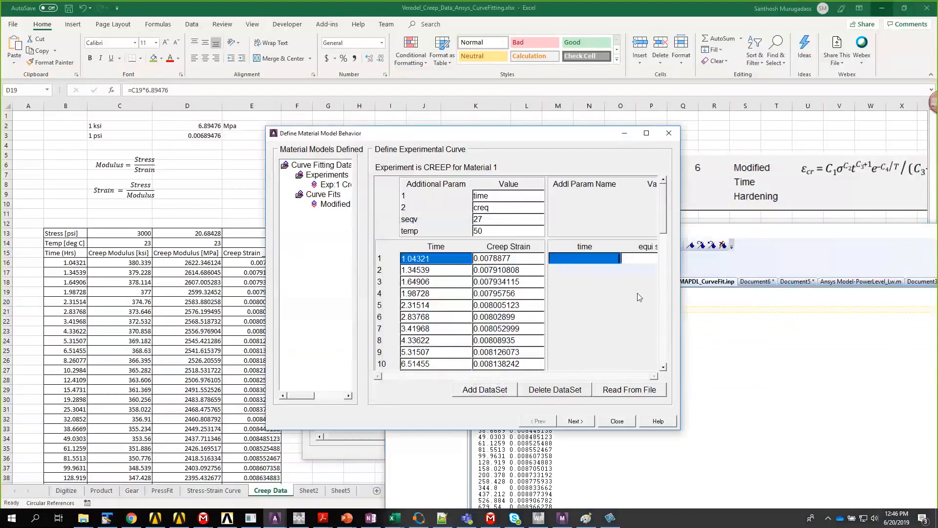
{"action": "left_click", "coordinate": [642, 393]}
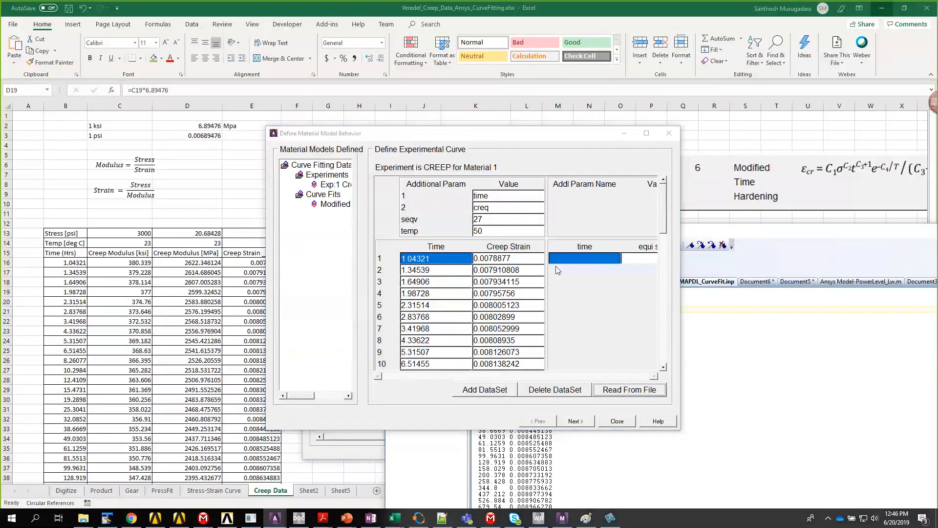
{"action": "double_click", "coordinate": [93, 88]}
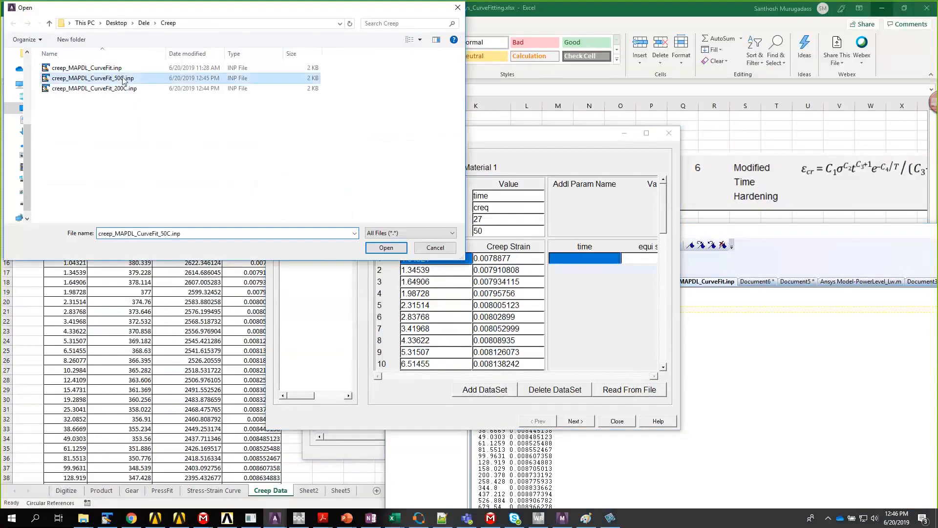
{"action": "left_click", "coordinate": [487, 234]}
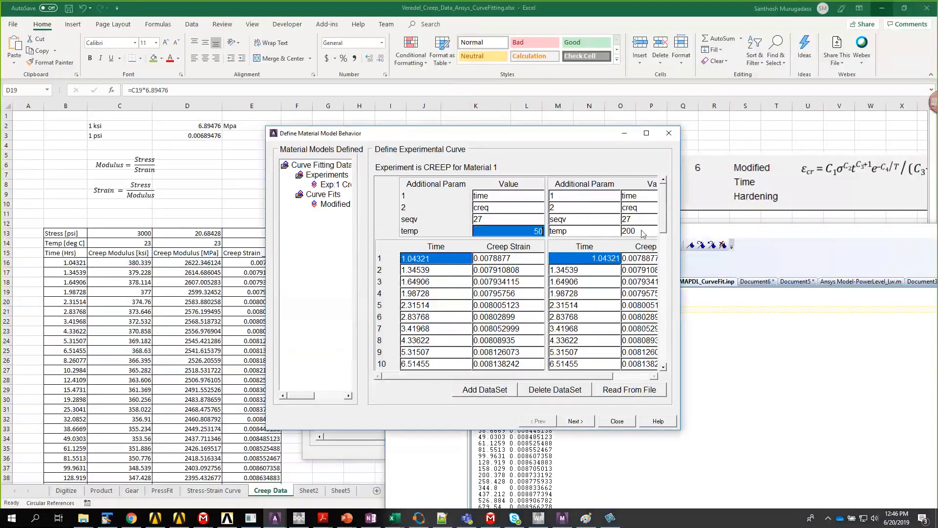
{"action": "left_click_drag", "start_coordinate": [599, 381], "coordinate": [631, 380]}
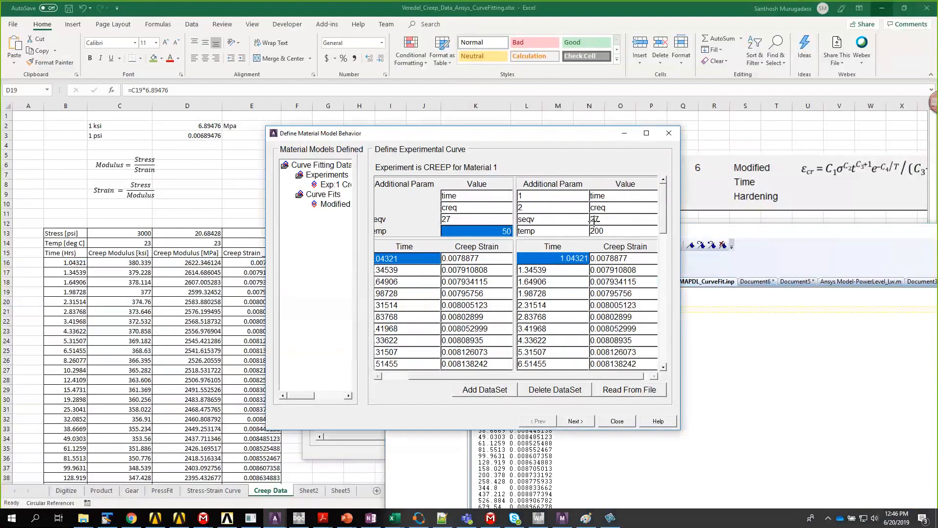
Continue to the curve-fit solution page, inspect coefficient C4, and choose Modified Time Hardening from the primary creep models
{"action": "left_click", "coordinate": [576, 421]}
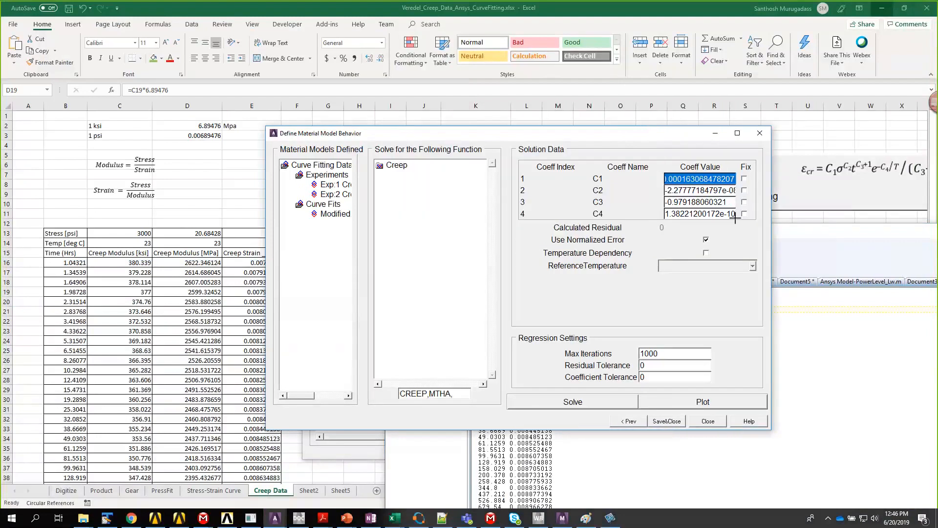
{"action": "left_click", "coordinate": [676, 215]}
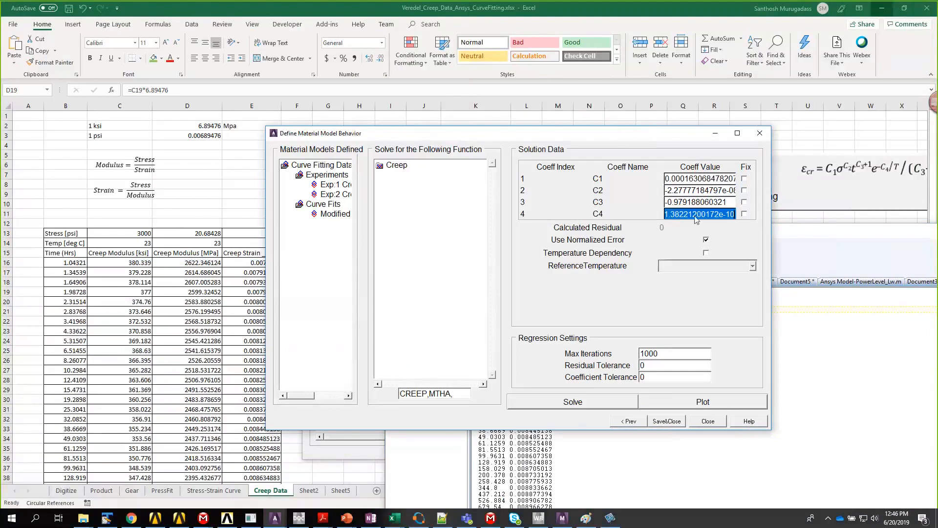
{"action": "key", "text": "End"}
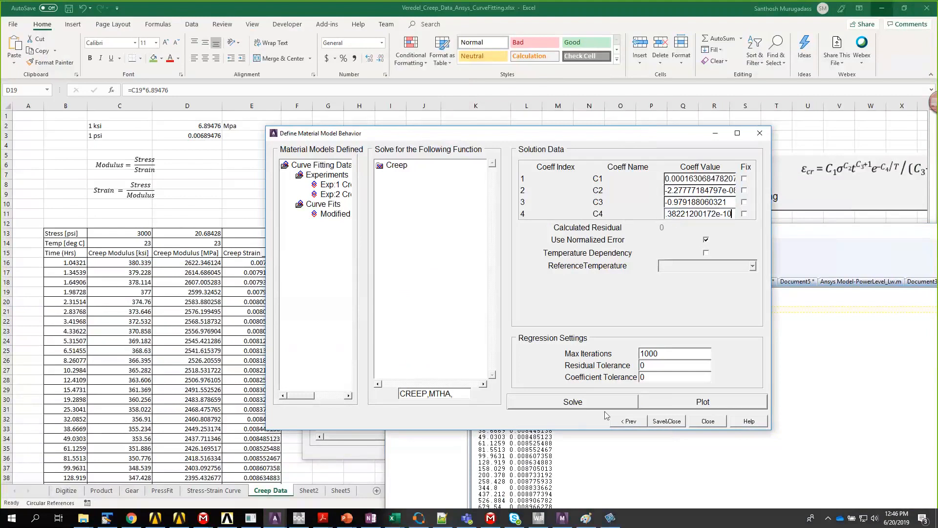
{"action": "double_click", "coordinate": [392, 166]}
{"action": "left_click", "coordinate": [412, 175]}
{"action": "double_click", "coordinate": [412, 177]}
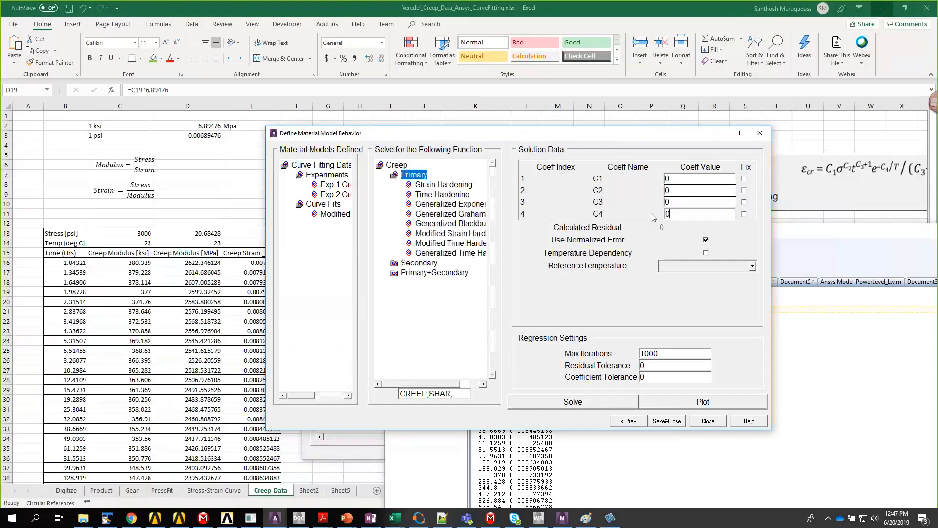
{"action": "left_click", "coordinate": [461, 244]}
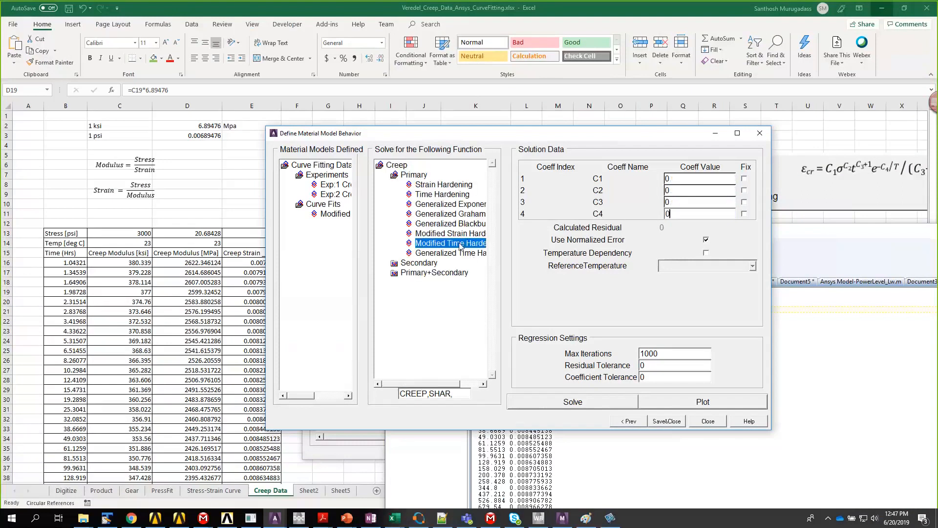
Solve the Modified Time Hardening coefficients and plot the fitted curves against the experimental creep data
{"action": "left_click", "coordinate": [594, 398]}
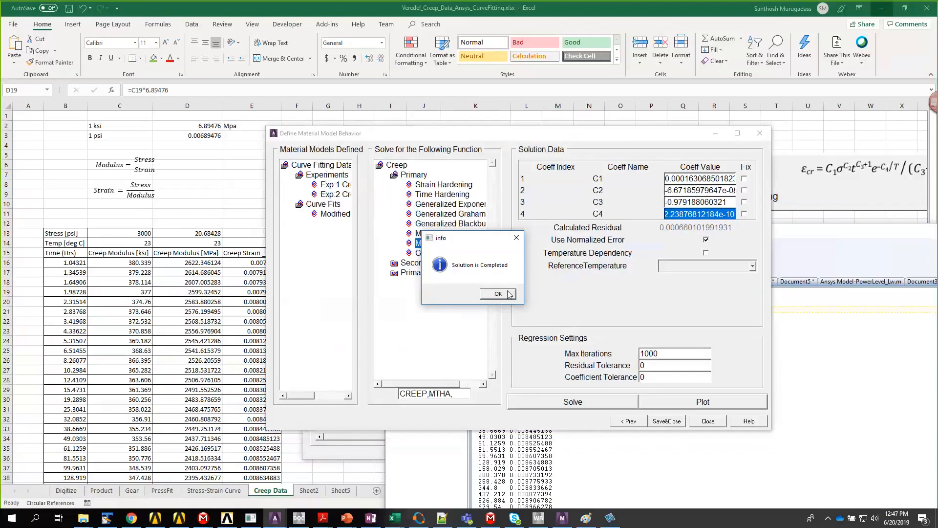
{"action": "left_click", "coordinate": [508, 293]}
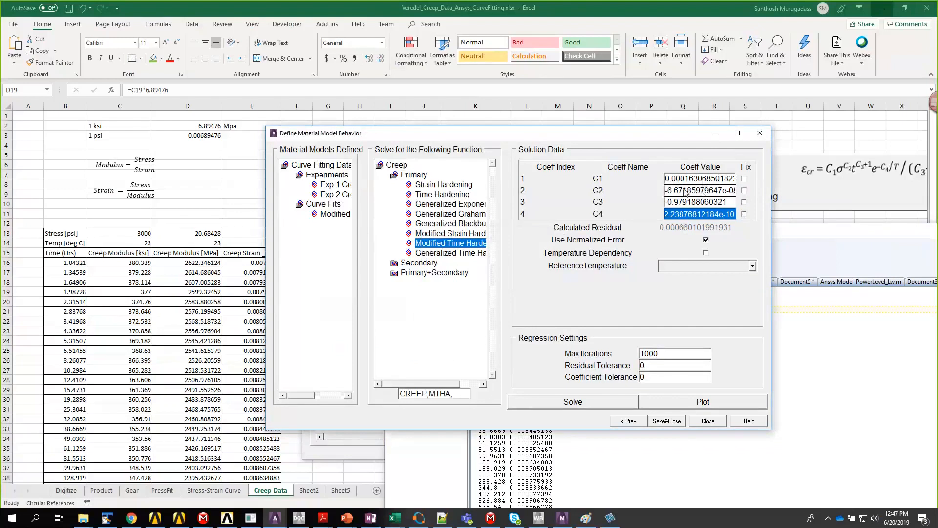
{"action": "left_click", "coordinate": [688, 401]}
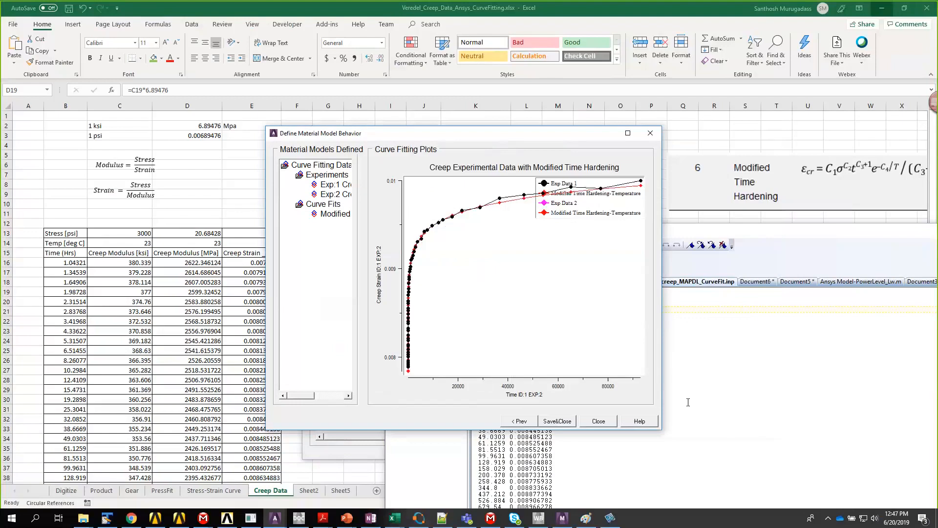